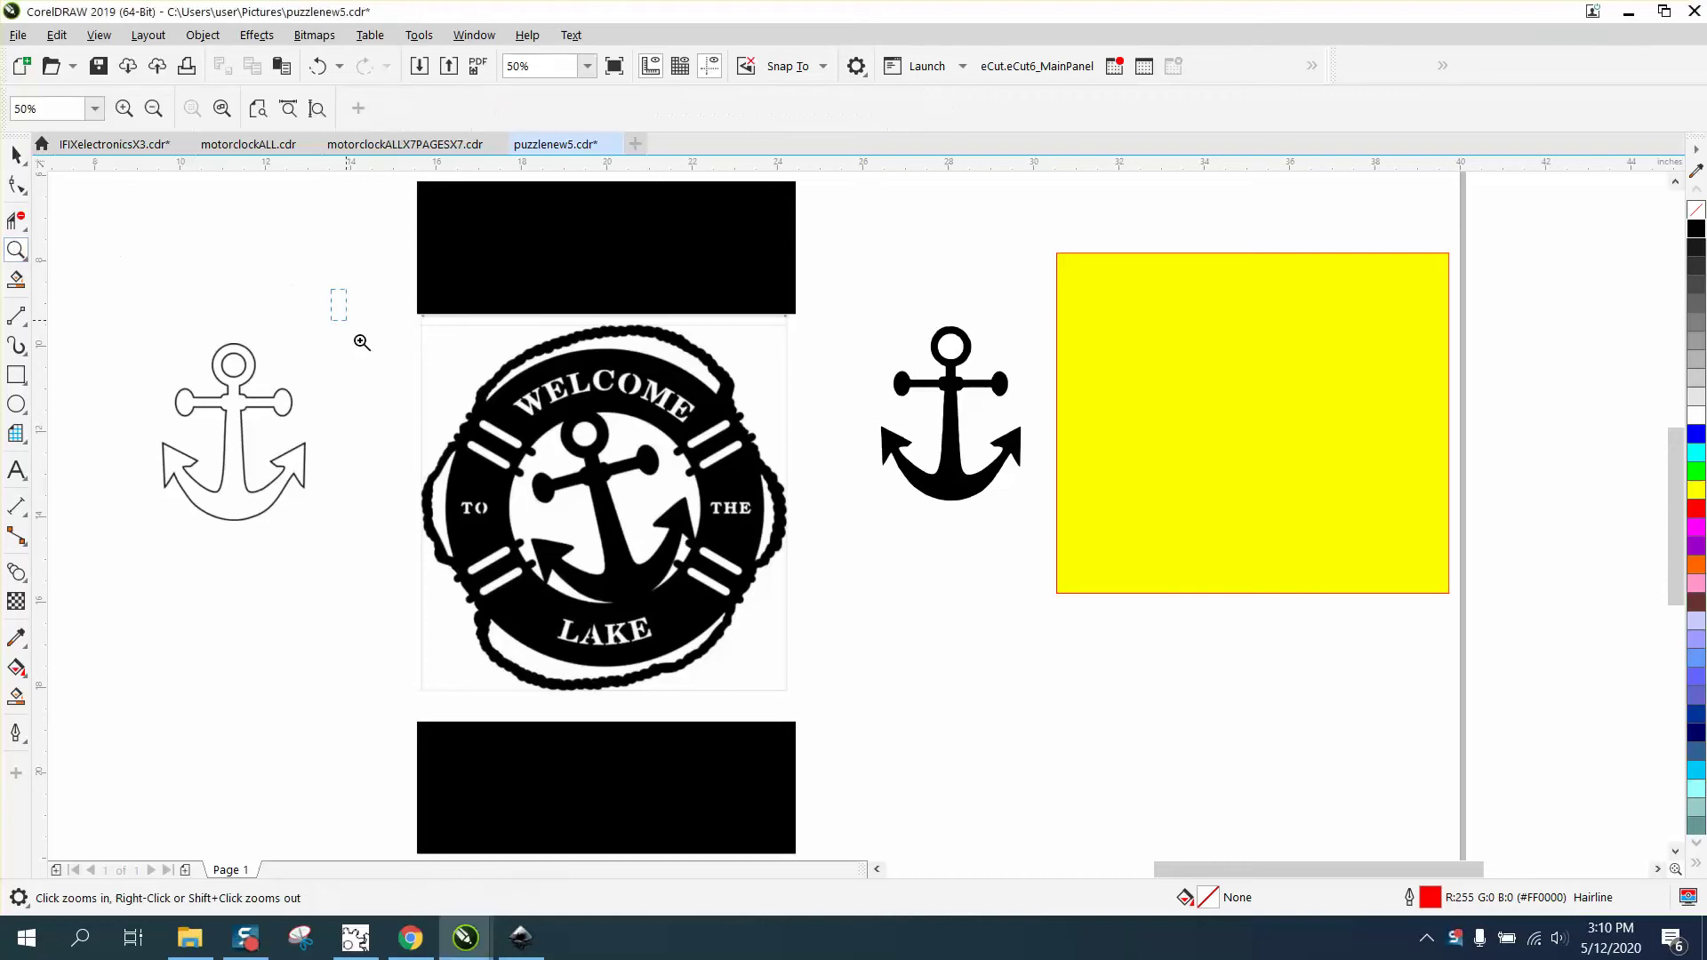
Step: Zoom in to inspect the lifebuoy logo's upper right, then zoom back out
left_click_drag(362, 342, 915, 682)
left_click_drag(820, 385, 1025, 496)
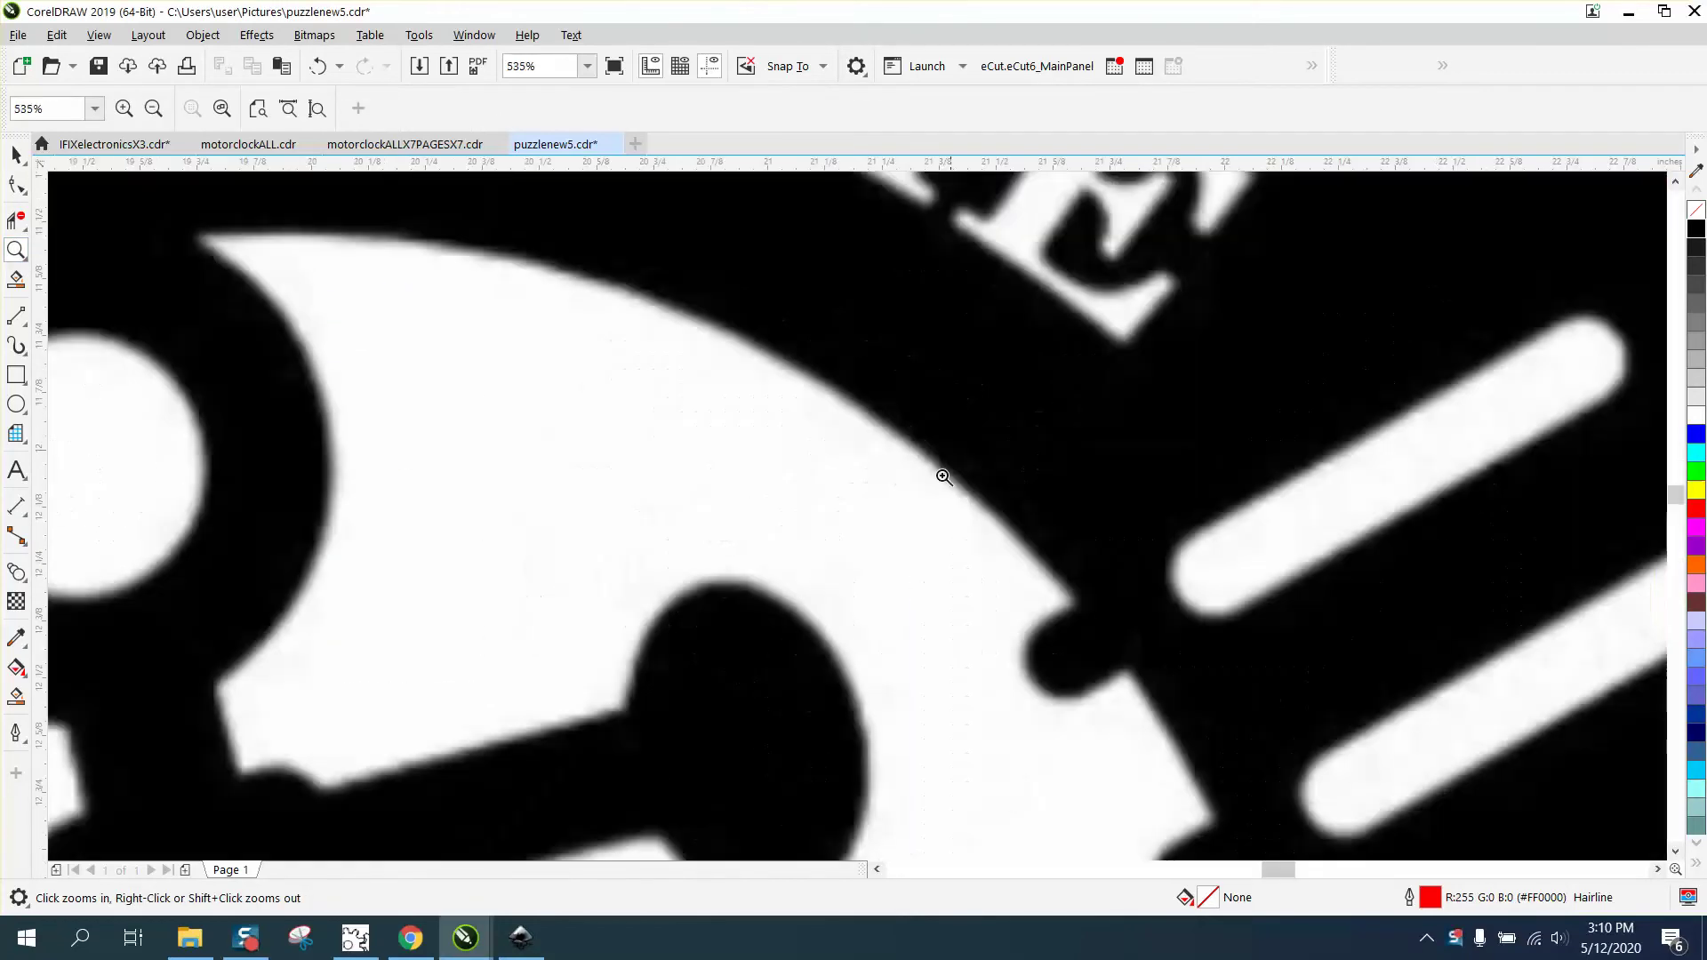
scroll(580, 426, "down", 4)
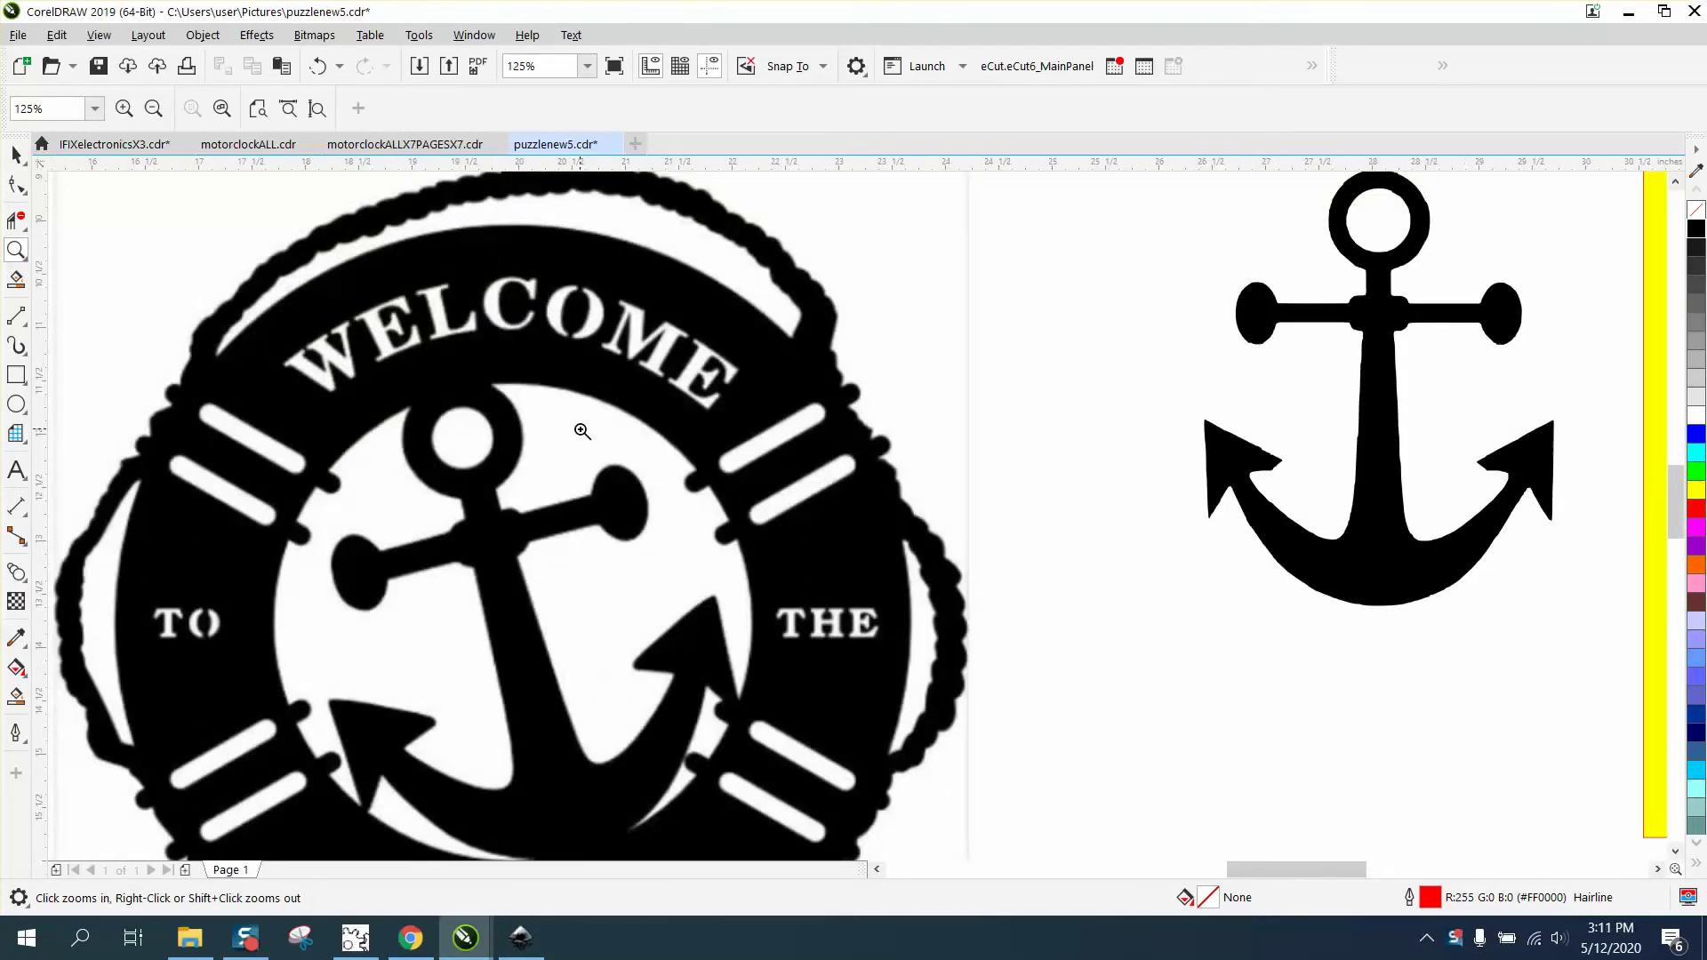
right_click(583, 431)
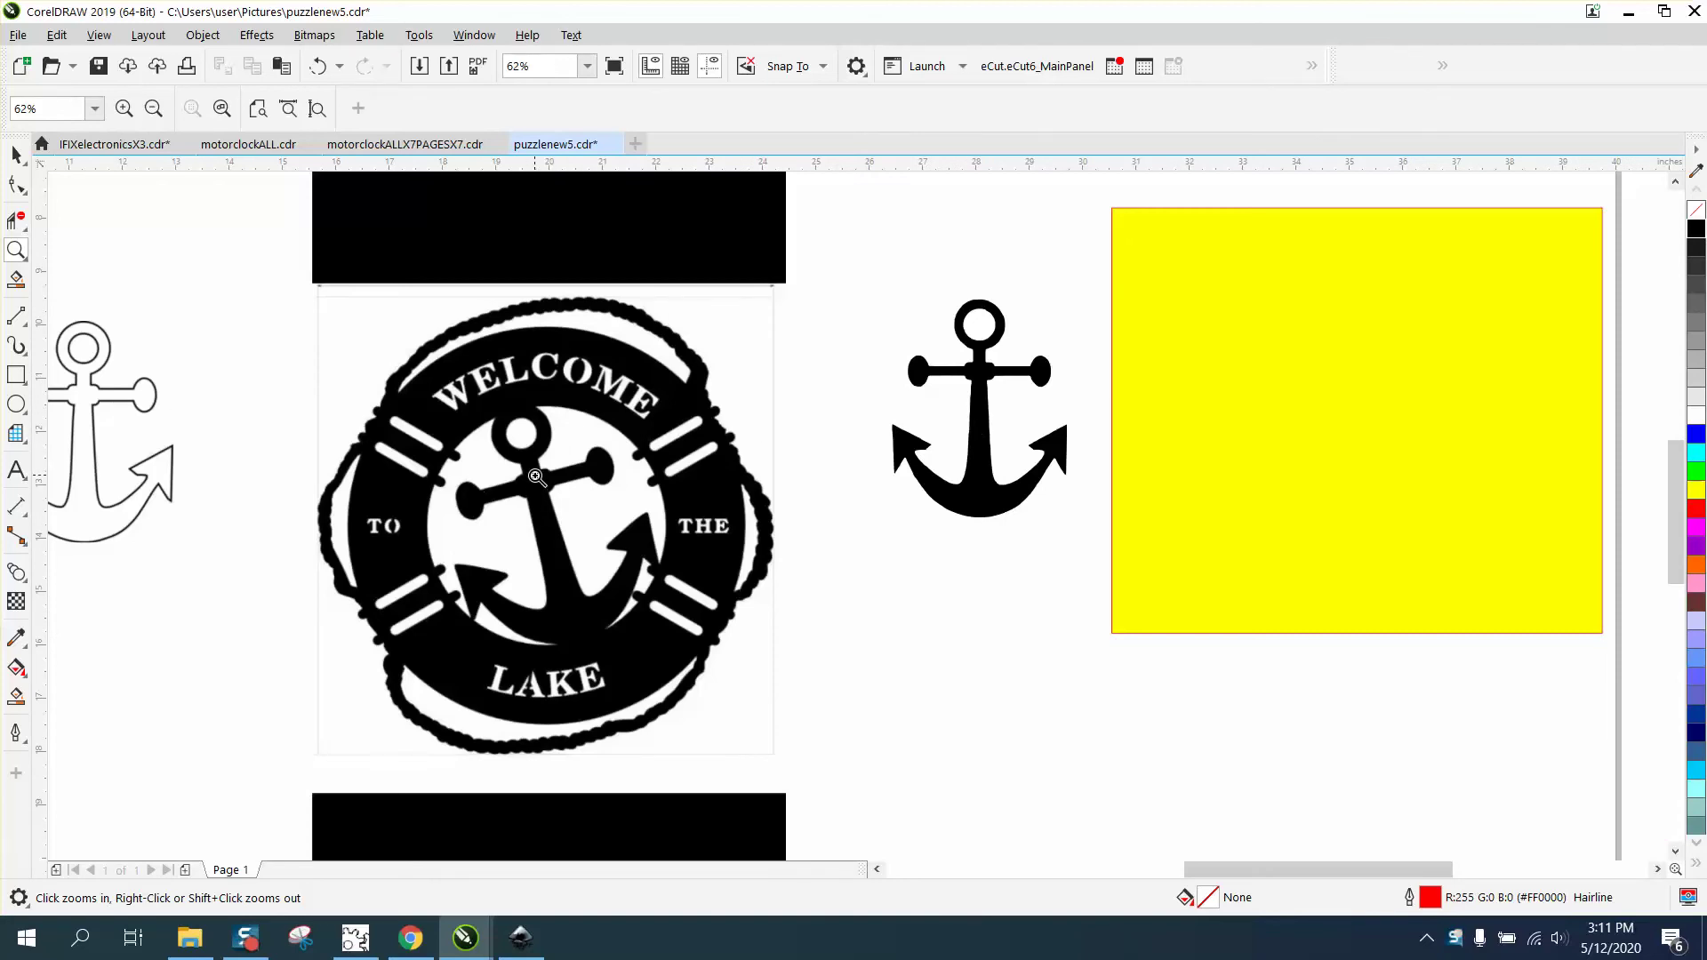
Step: Crop the lifebuoy bitmap tightly around the sign, removing the black bands above and below
left_click(16, 155)
left_click(366, 225)
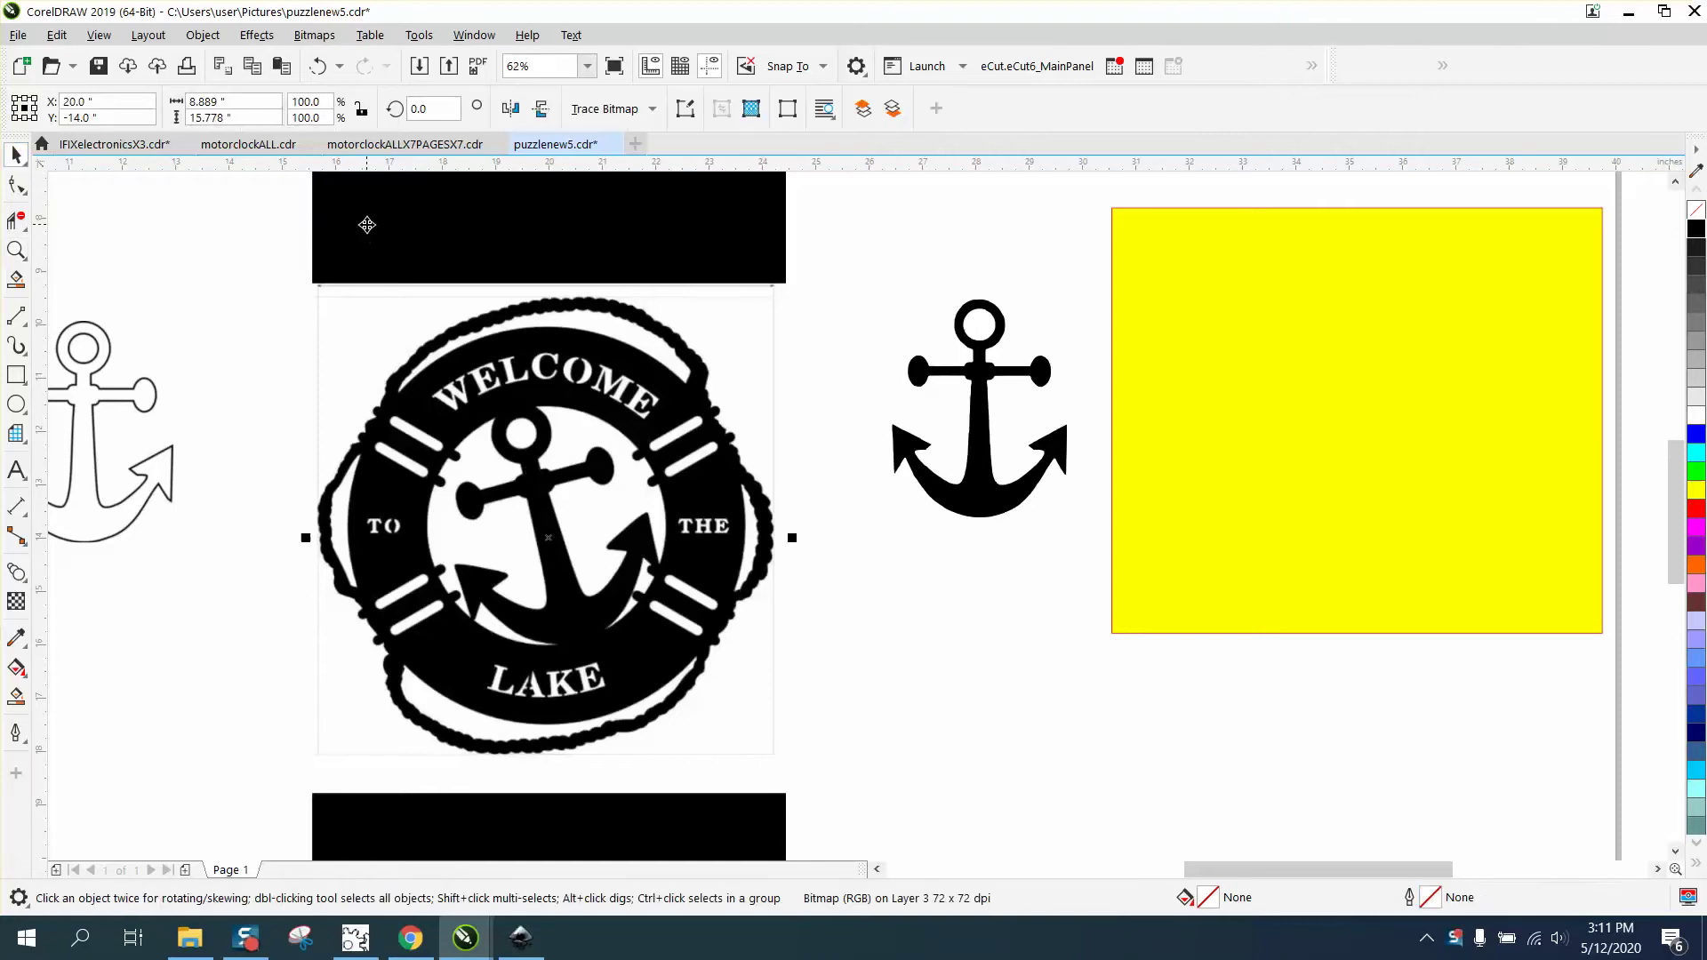
left_click(18, 222)
left_click(26, 229)
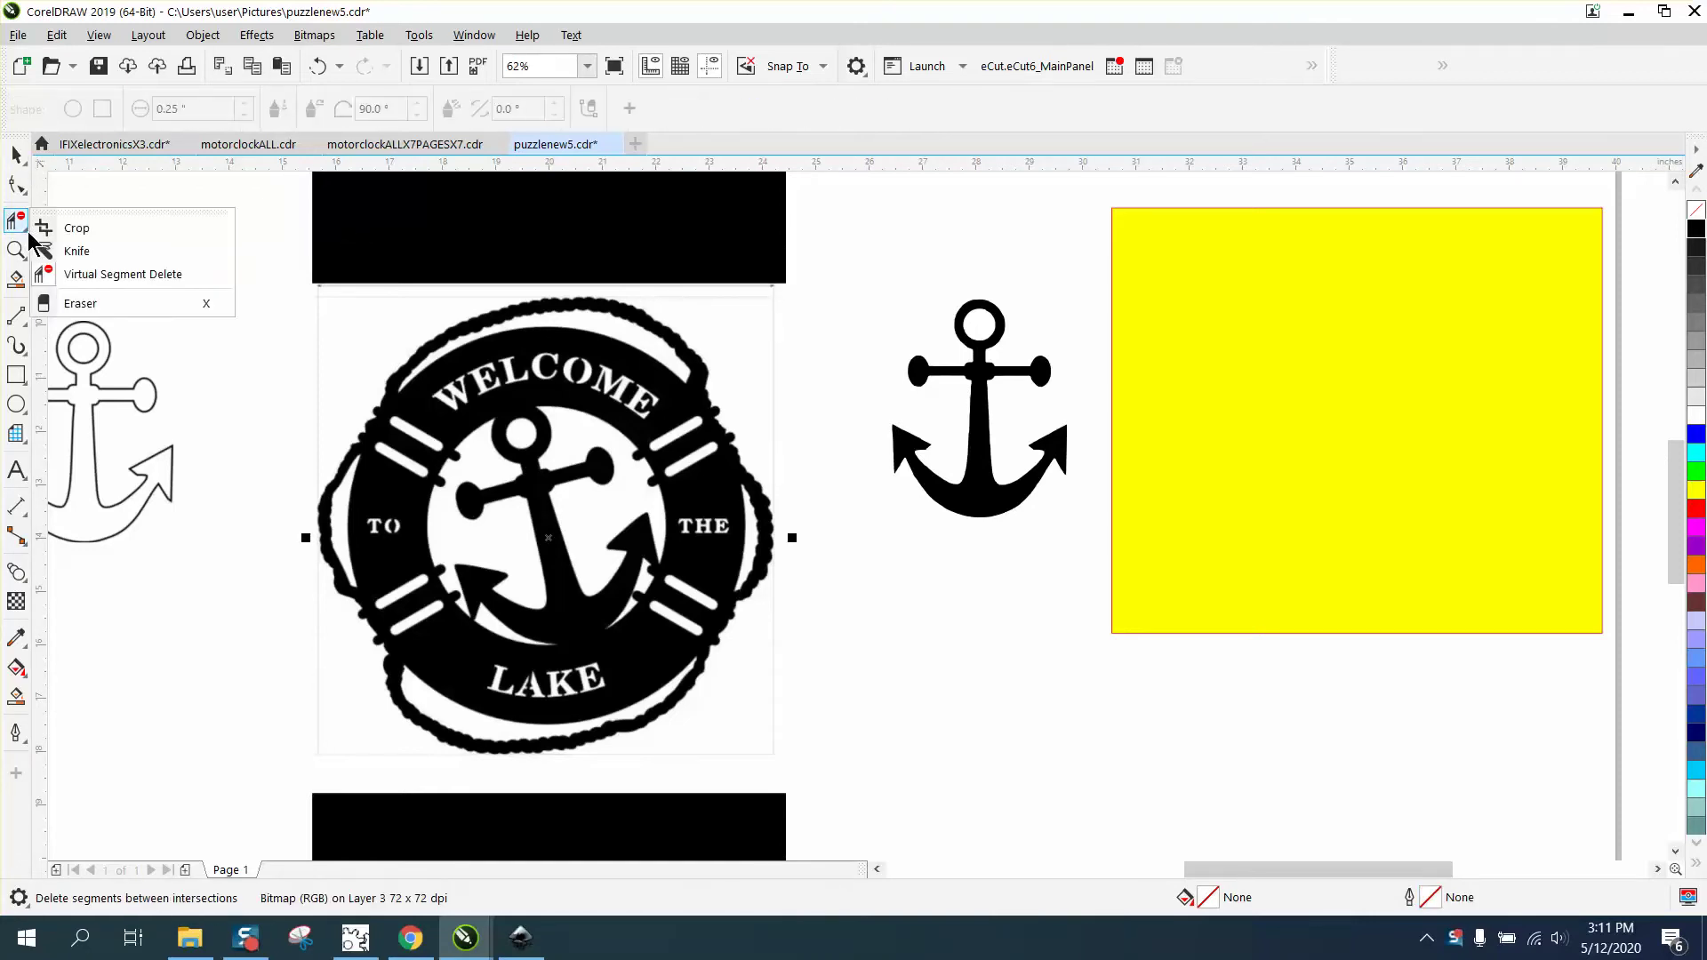
left_click(78, 228)
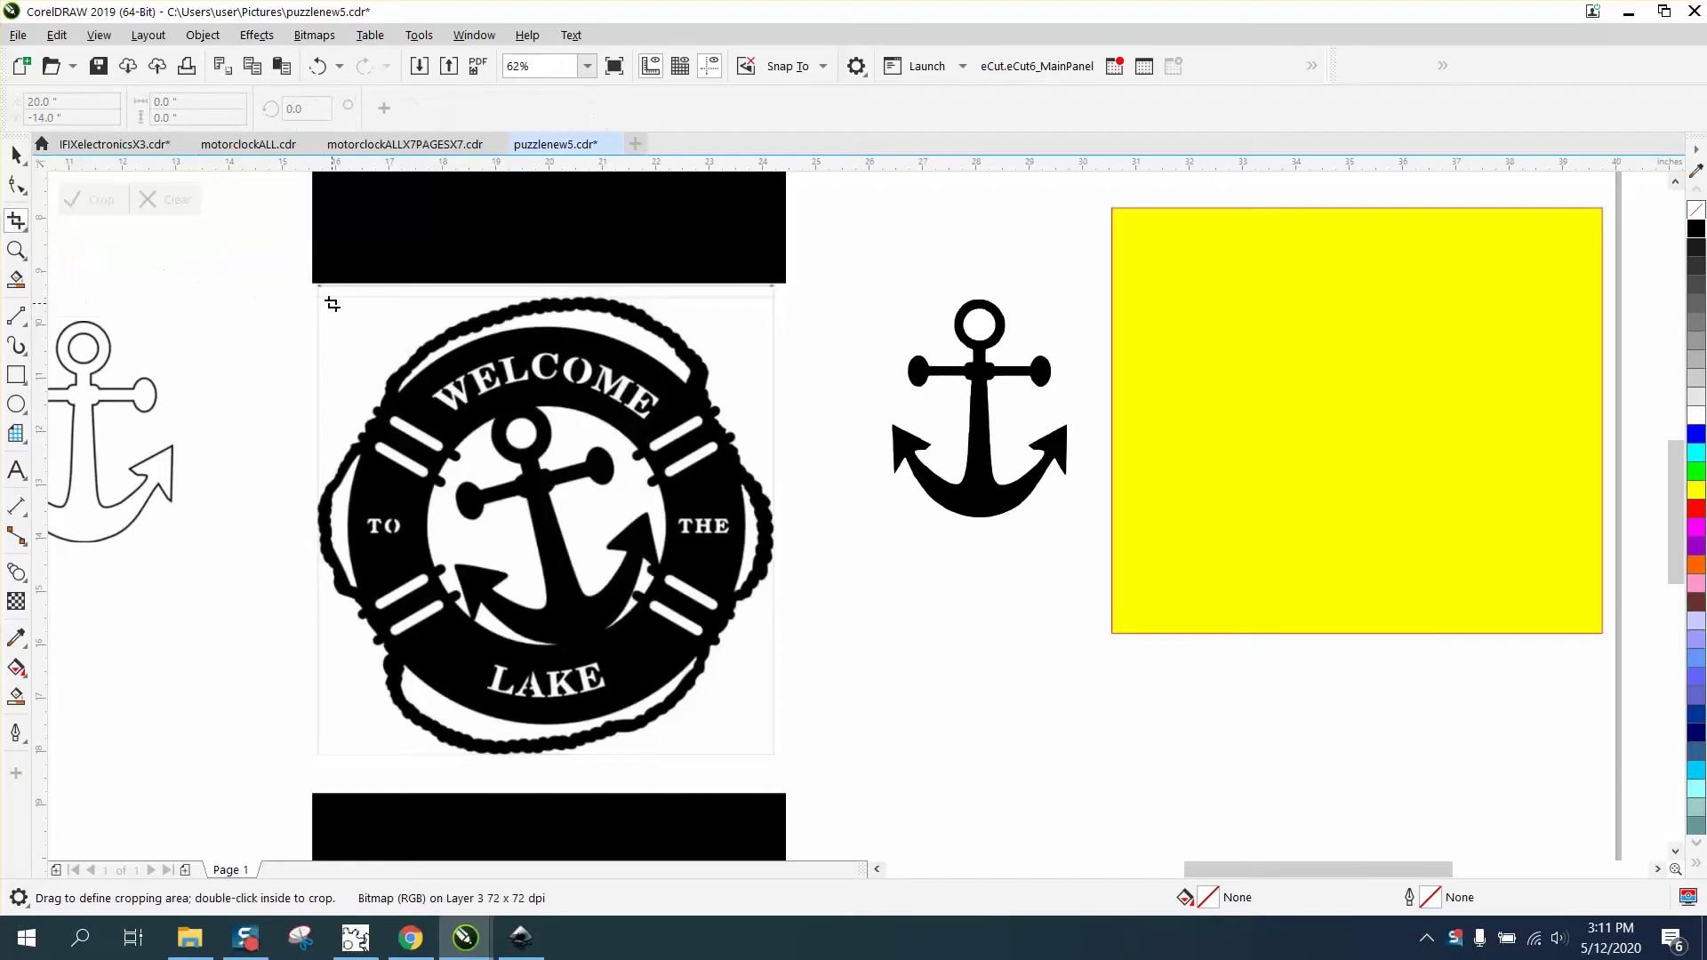
left_click_drag(318, 295, 786, 762)
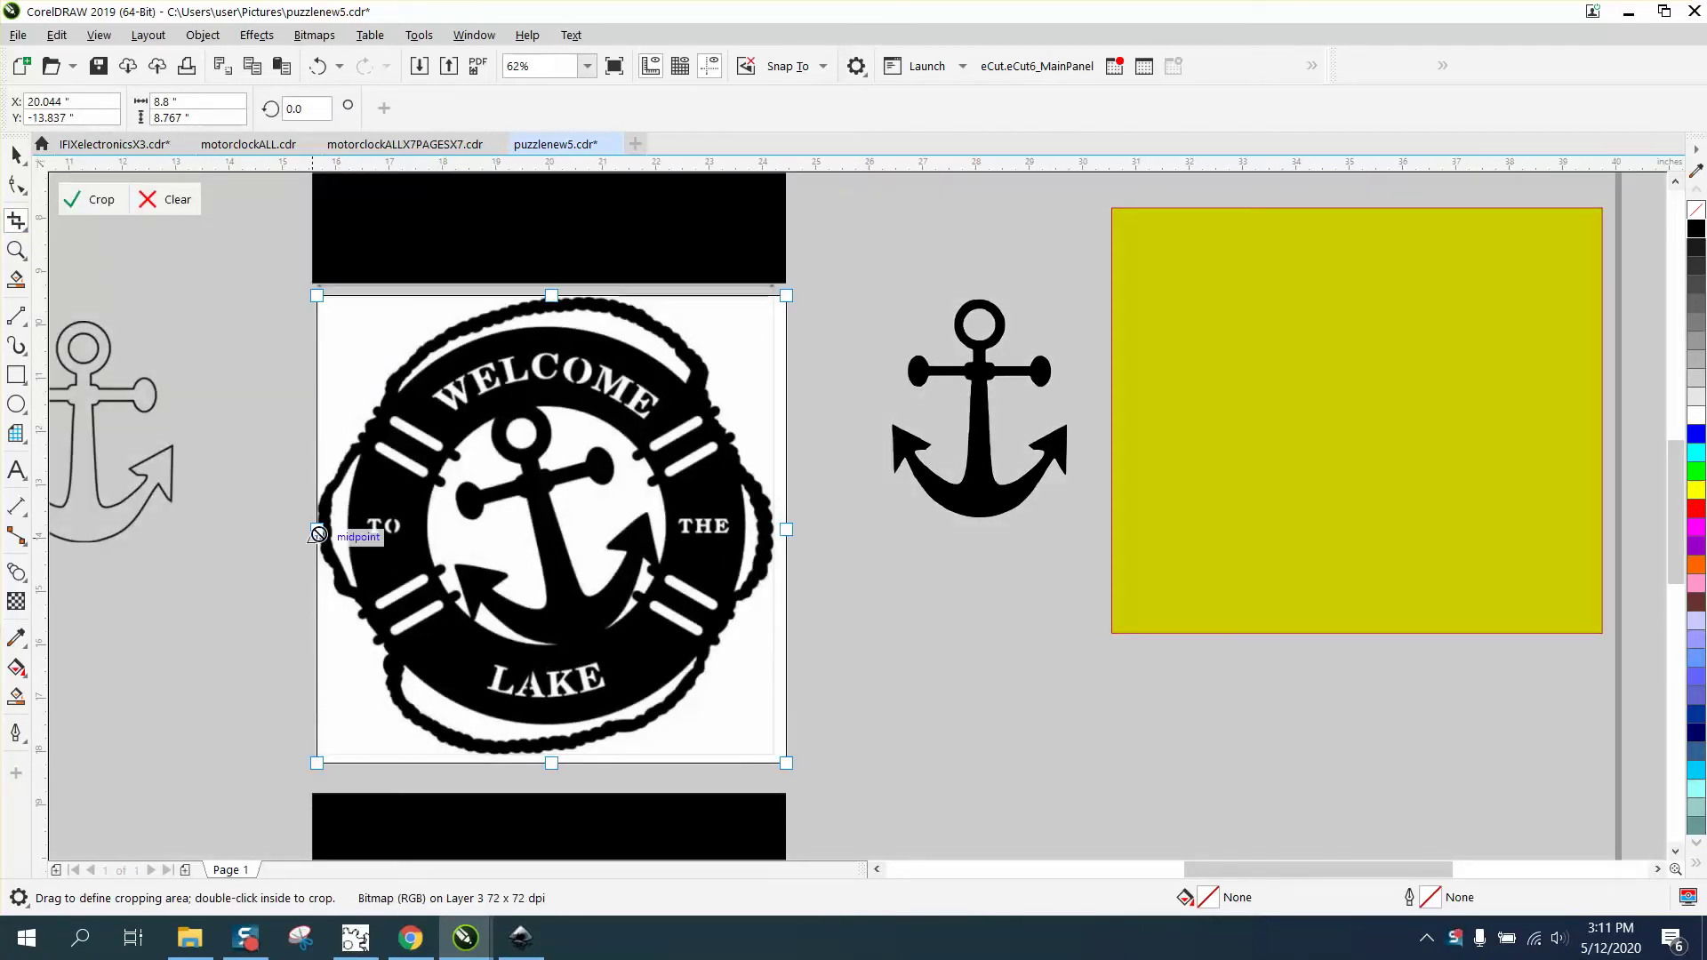
left_click_drag(316, 530, 303, 530)
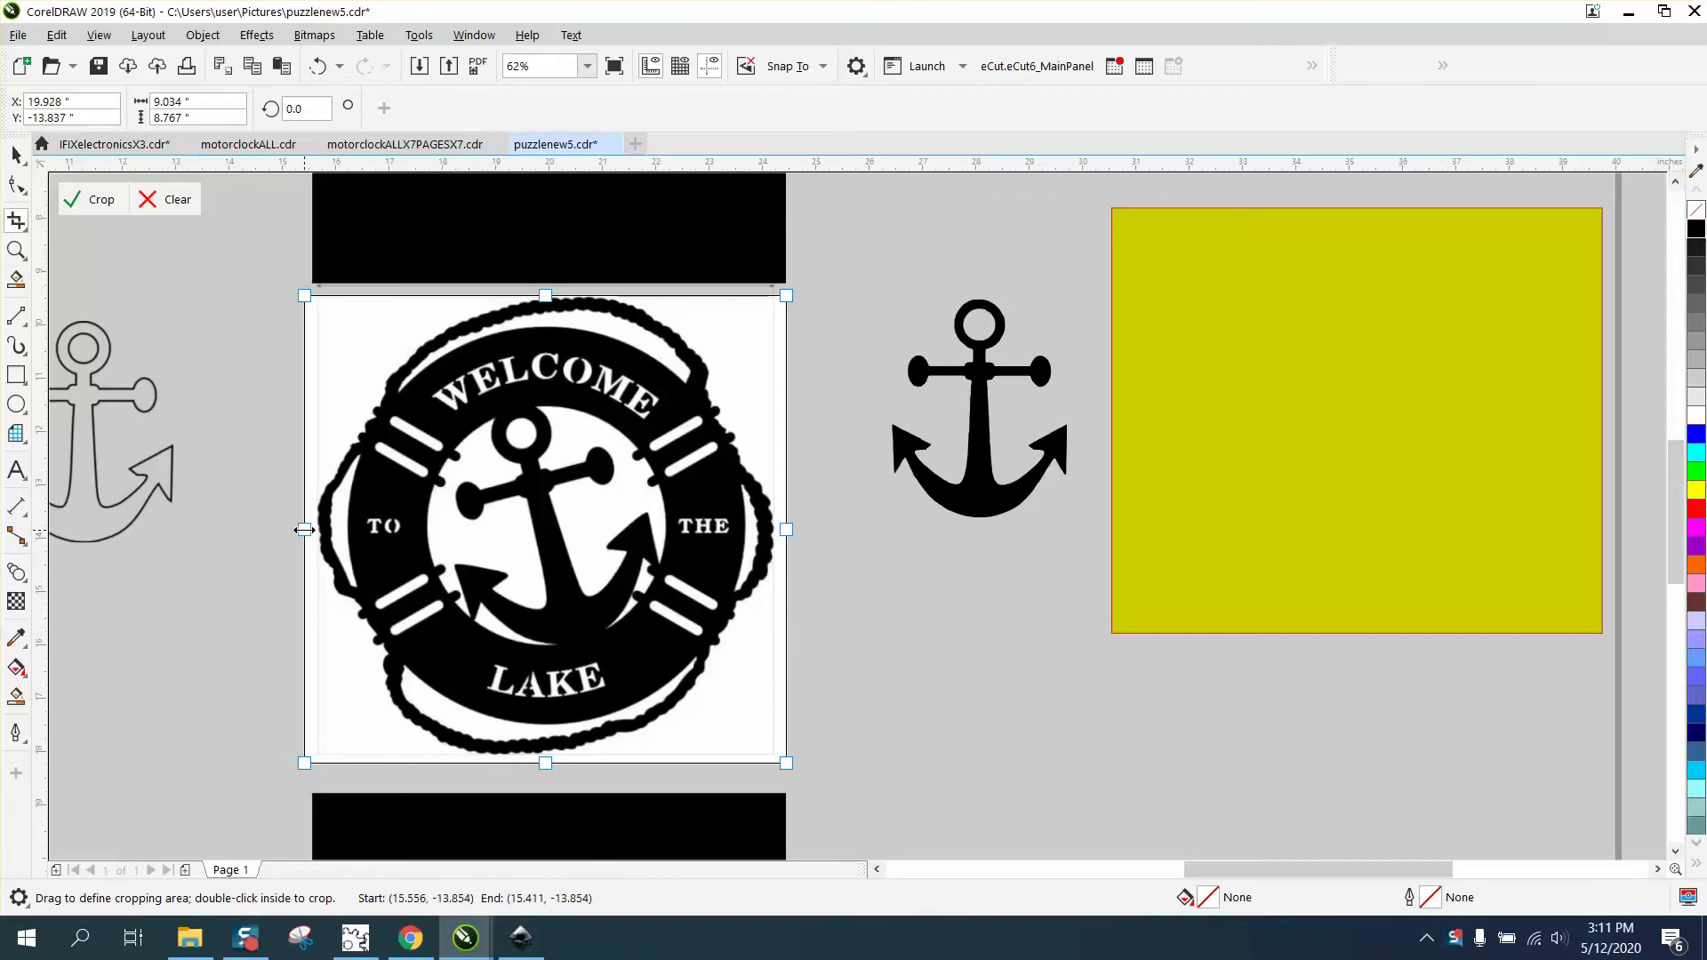
double_click(491, 532)
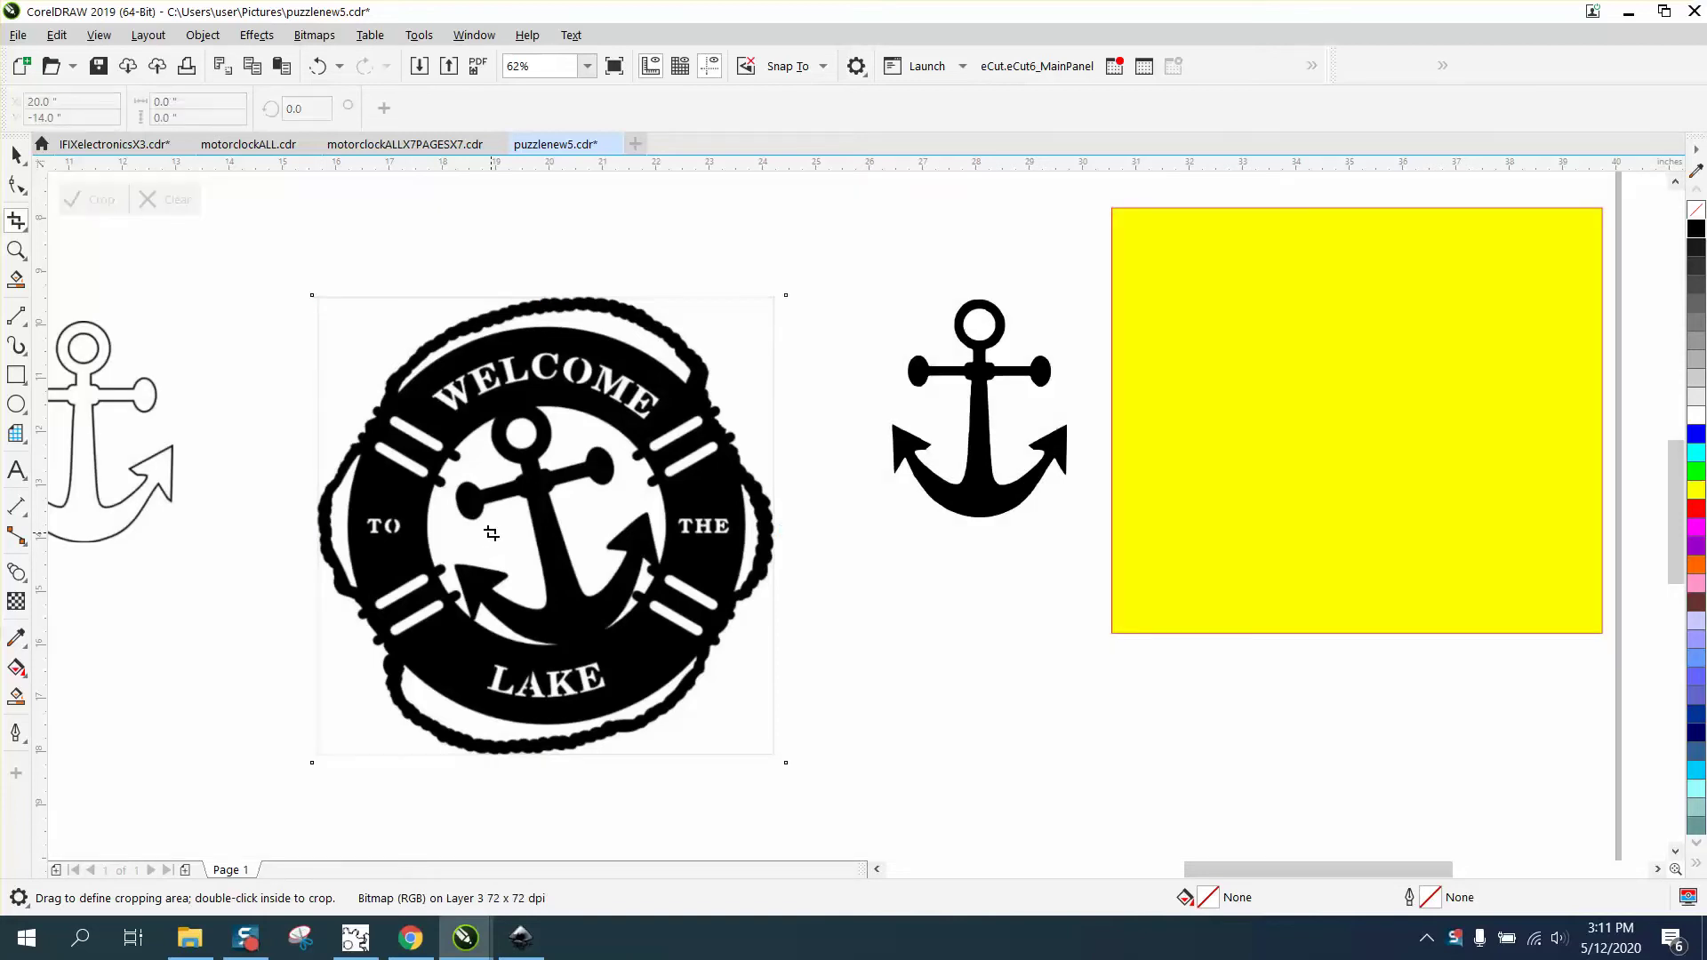
Step: Resample the lifebuoy bitmap to 300 dpi
left_click(326, 39)
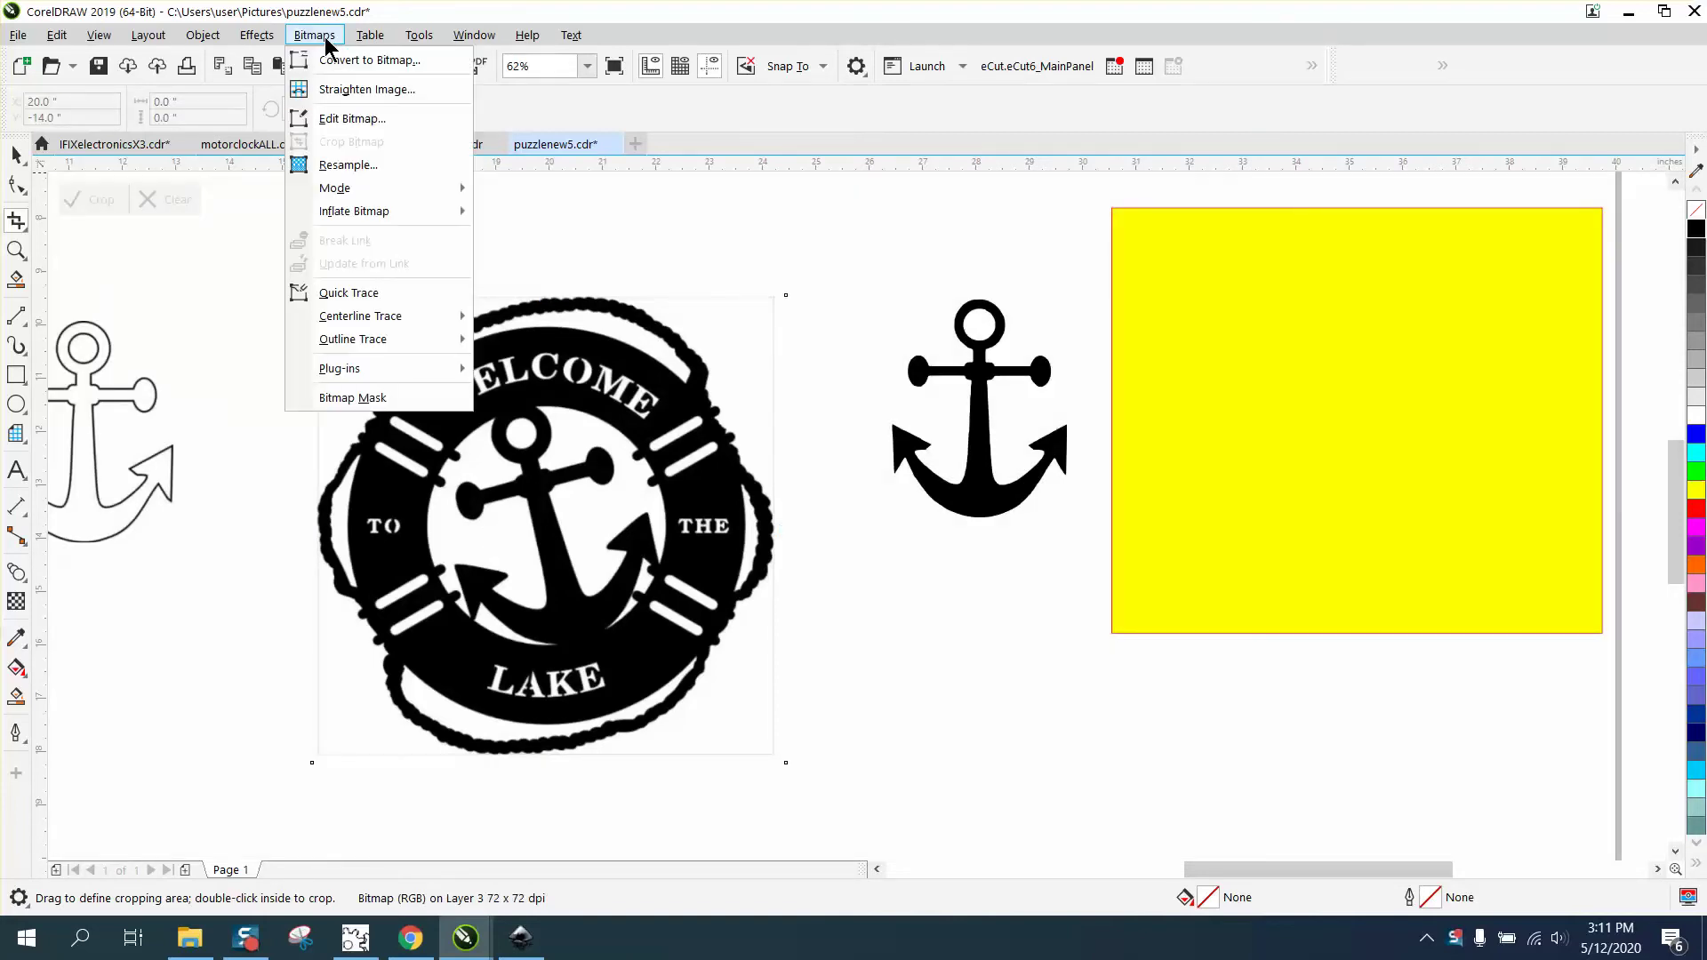
left_click(349, 165)
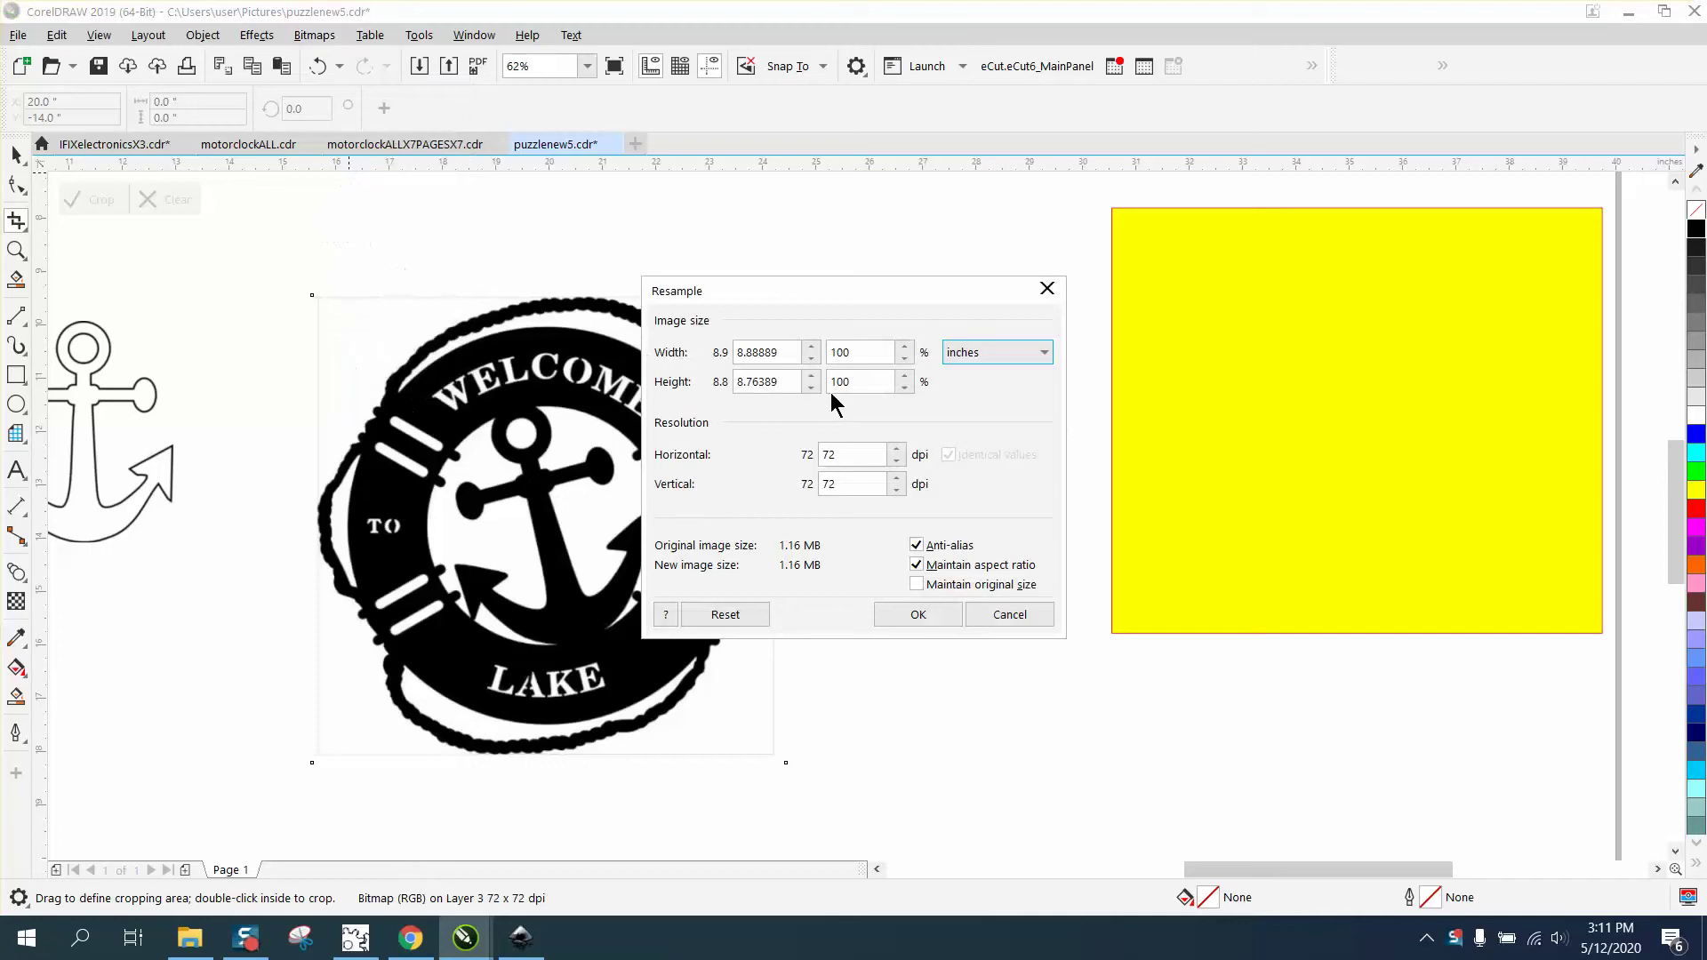
double_click(858, 454)
type("300")
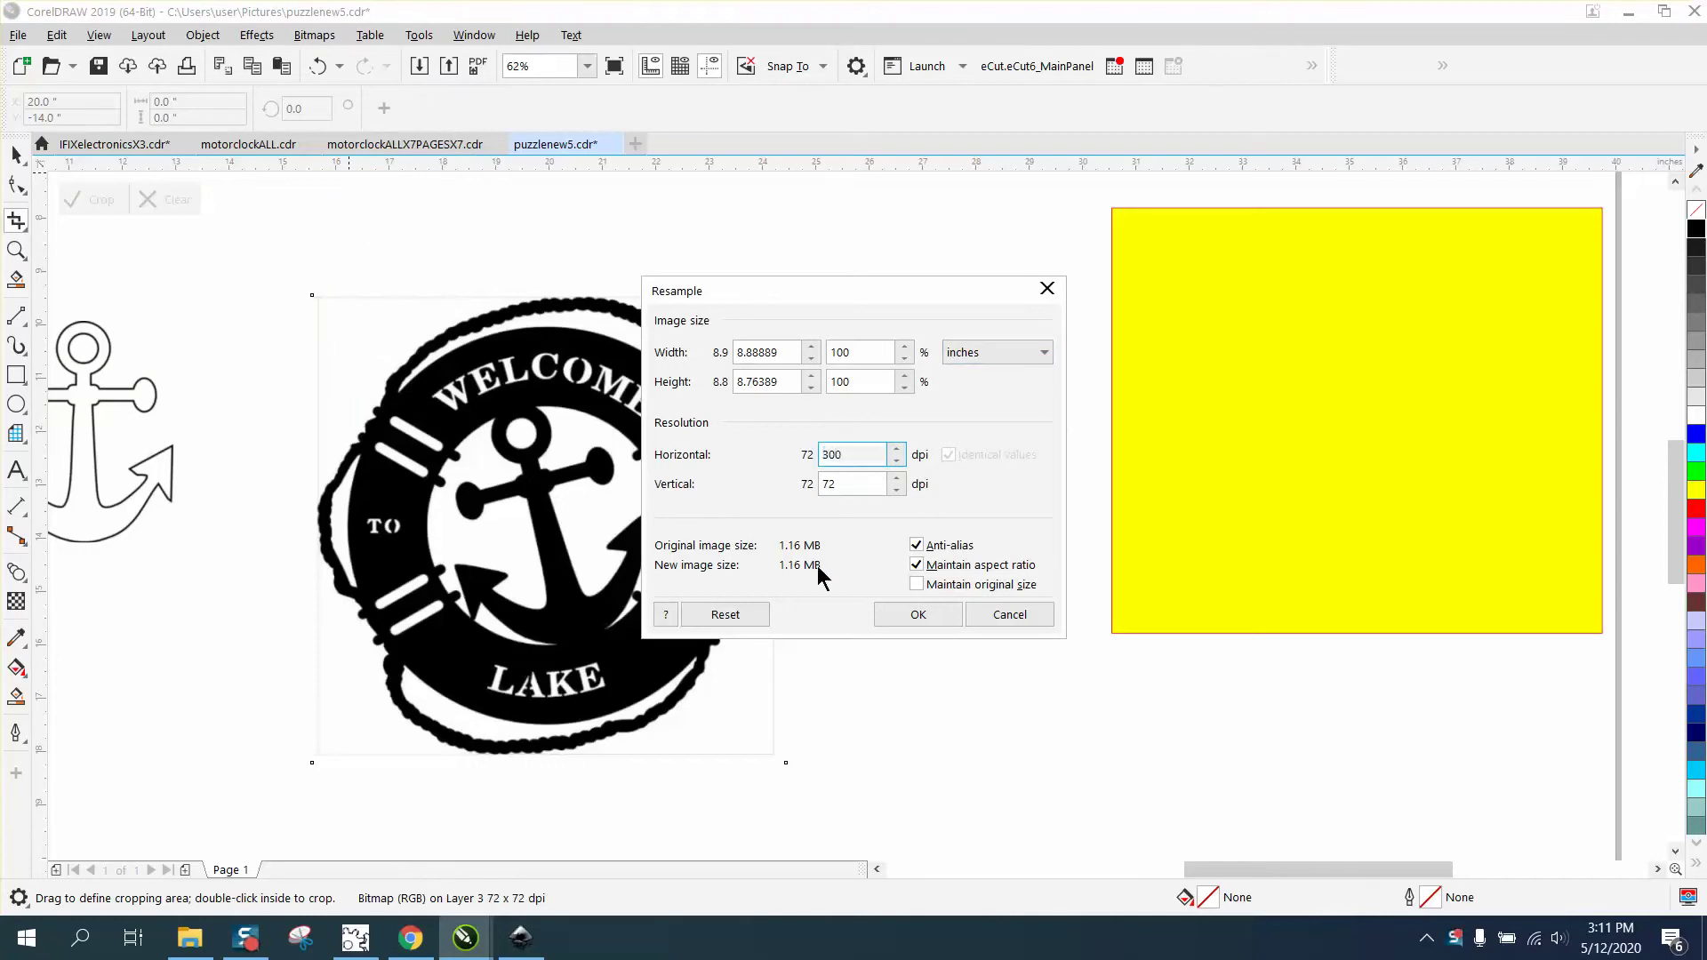
key("Return")
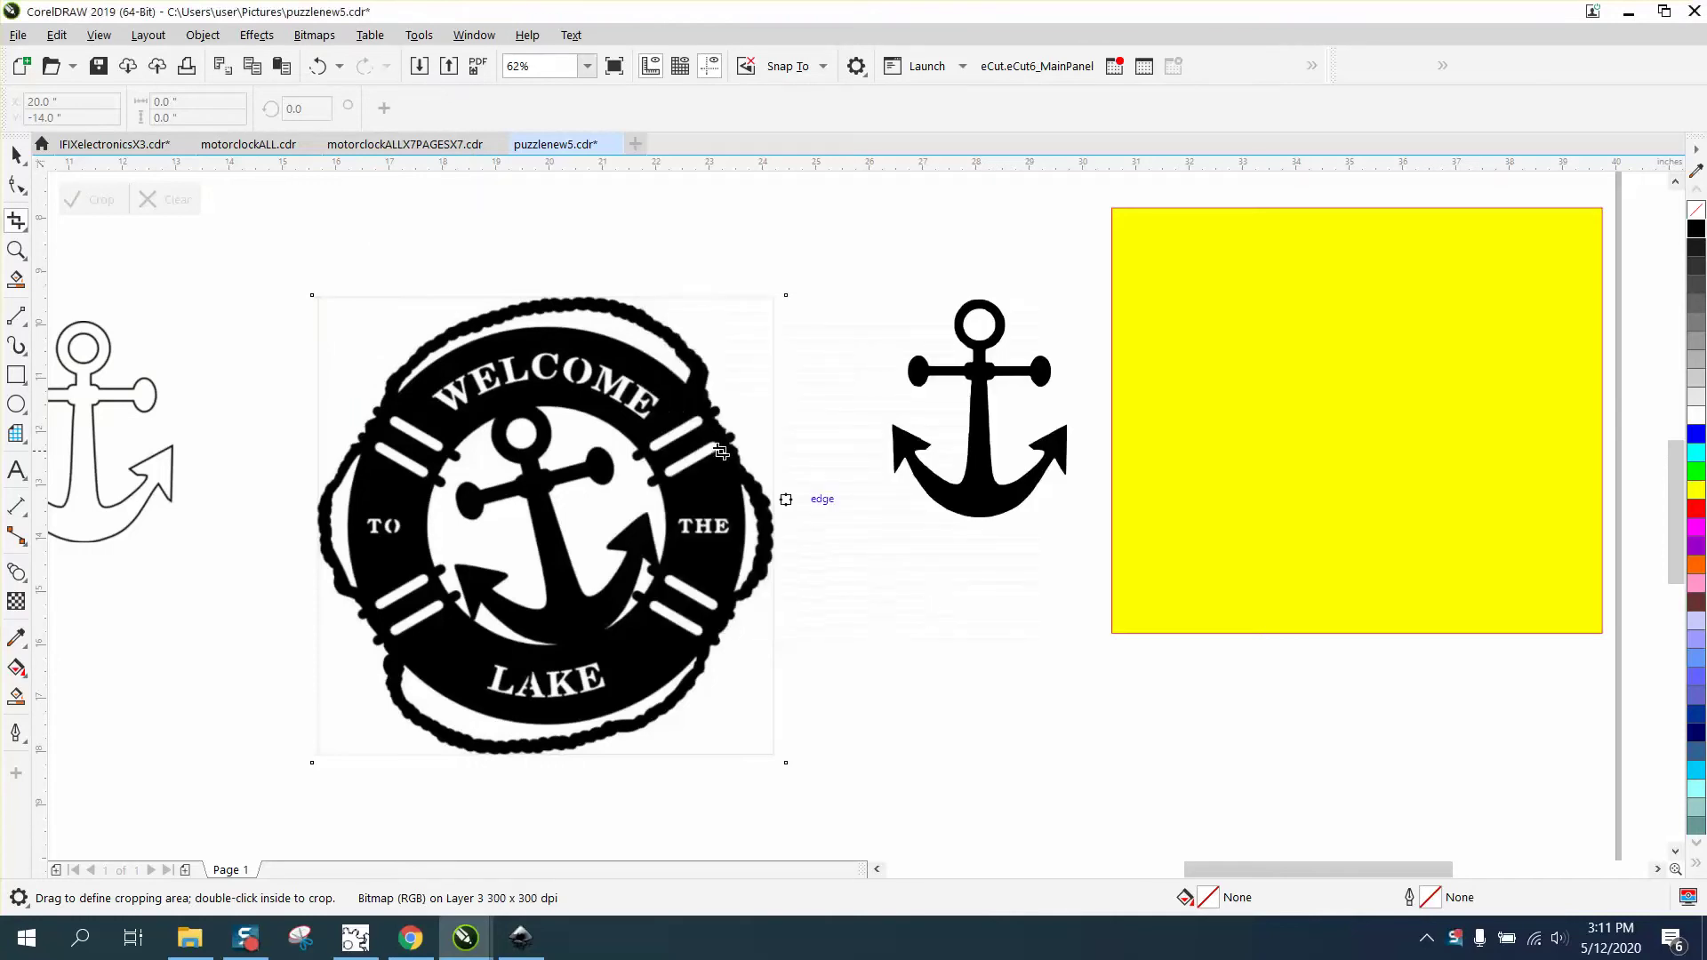
Step: Start a Clipart outline trace of the bitmap, accepting the reduced bitmap size
left_click(314, 37)
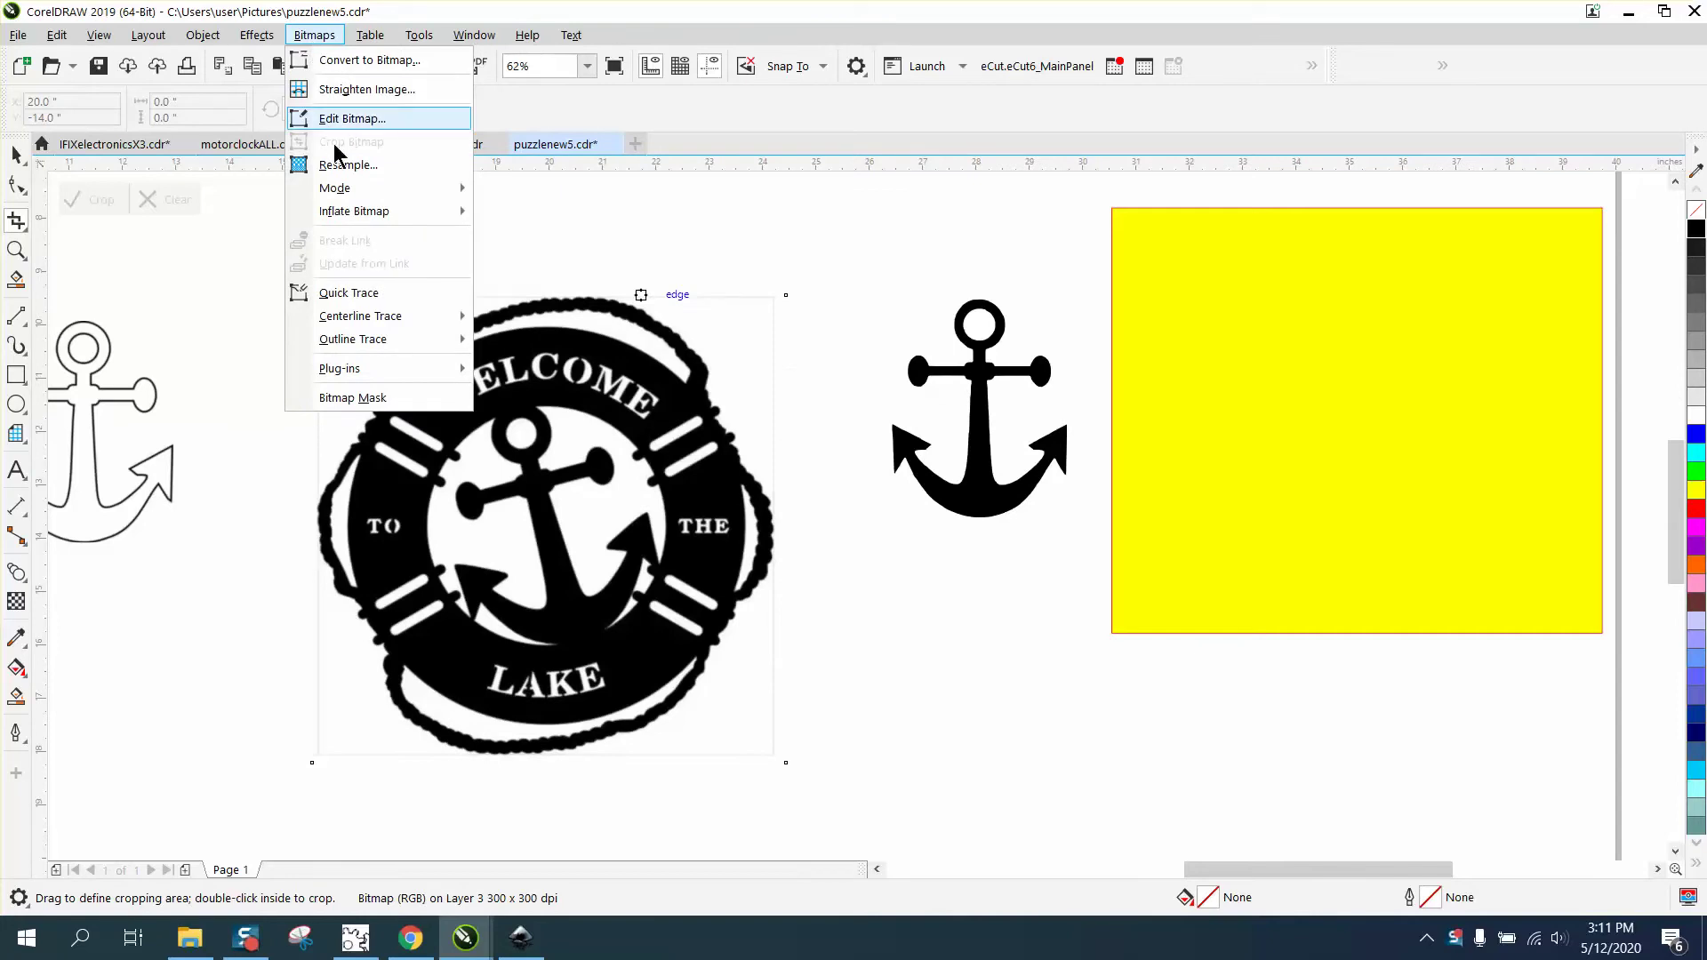
mouse_move(350, 337)
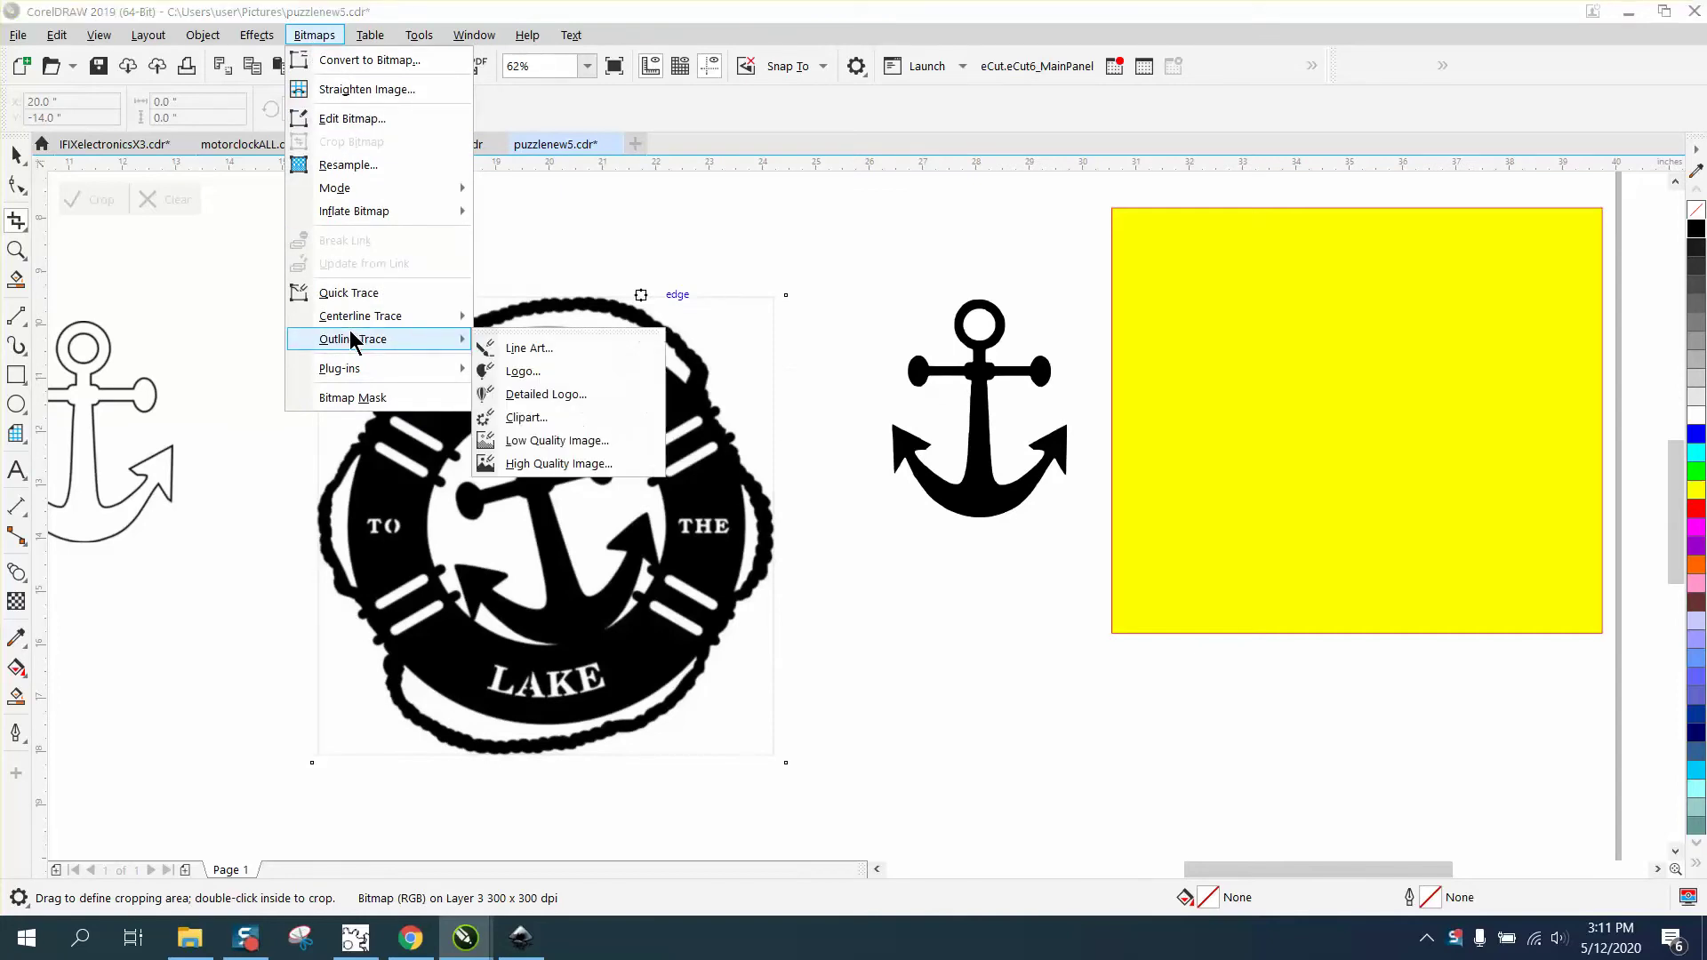
left_click(544, 416)
left_click(791, 517)
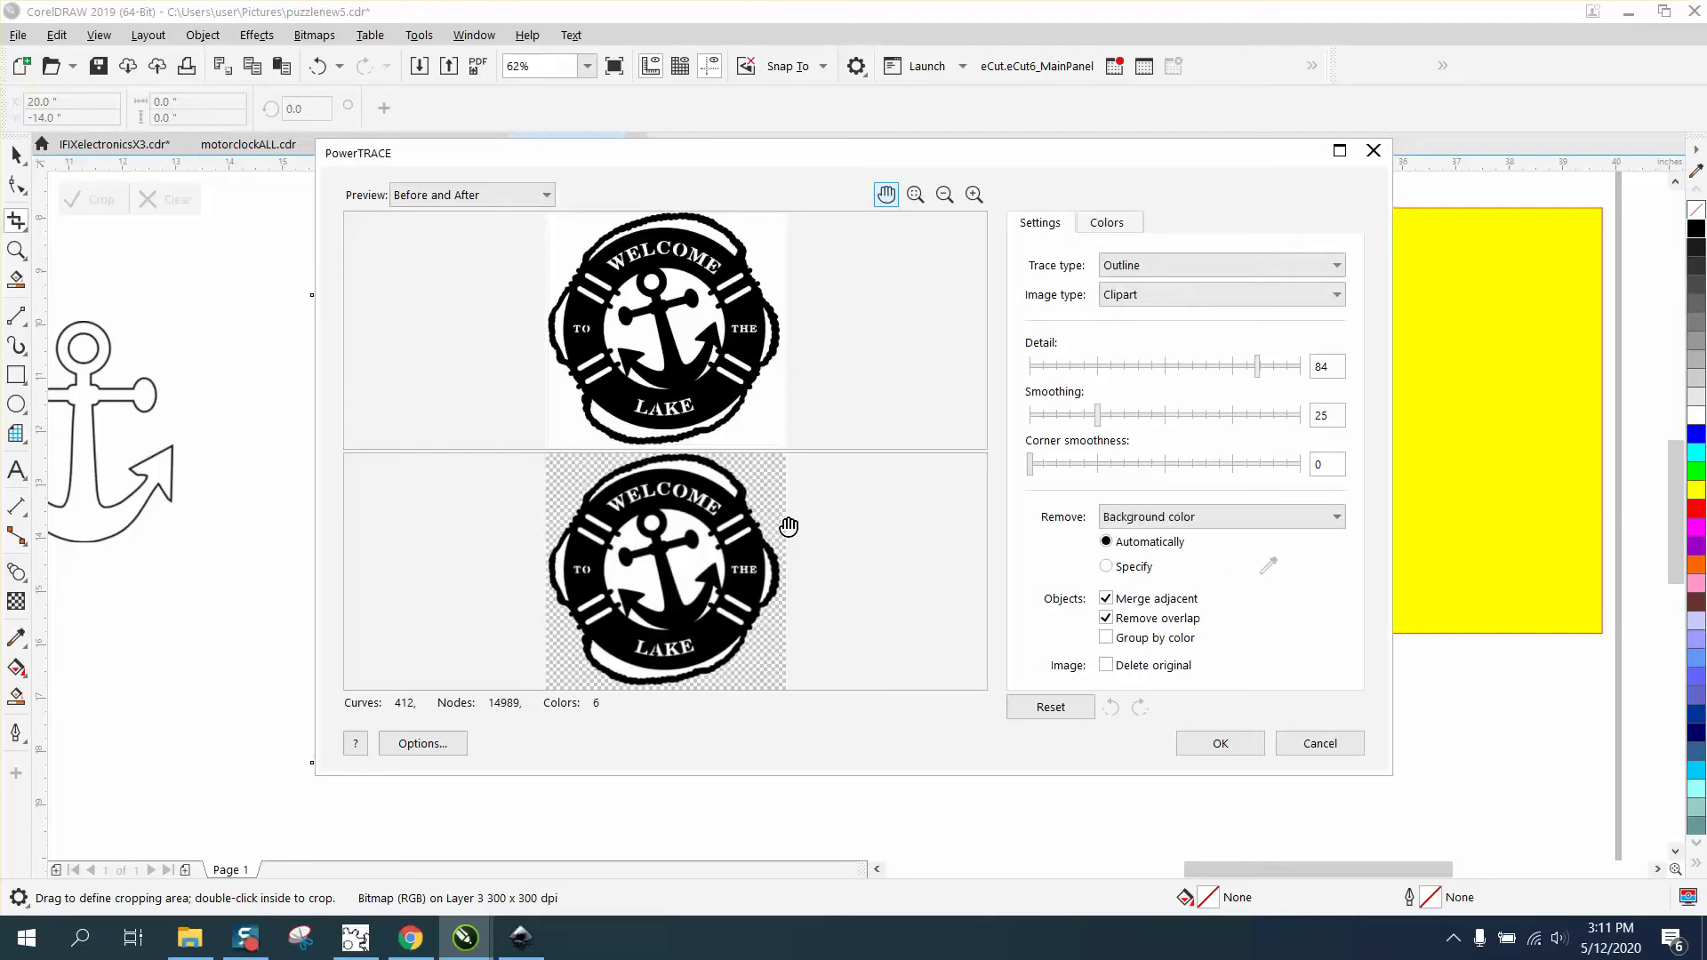
Step: Accept the clipart trace and move the traced logo onto the yellow square
left_click(1220, 743)
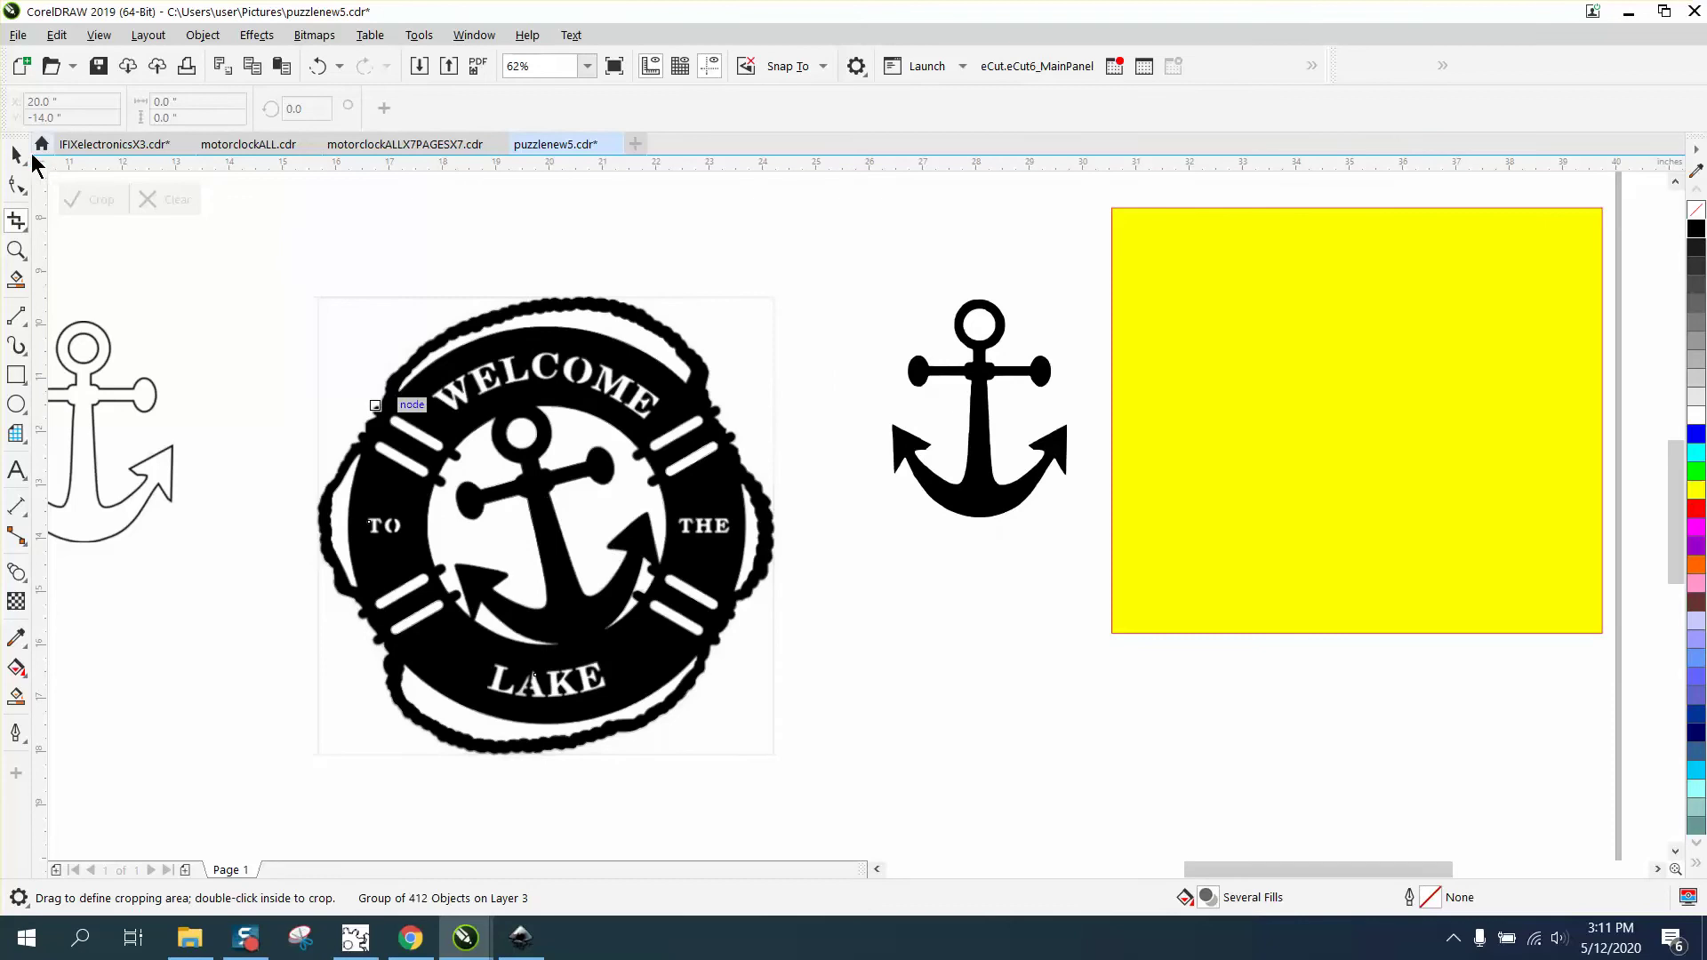
left_click(18, 155)
mouse_move(578, 475)
left_mouse_down()
mouse_move(1245, 476)
mouse_move(1378, 422)
left_mouse_up()
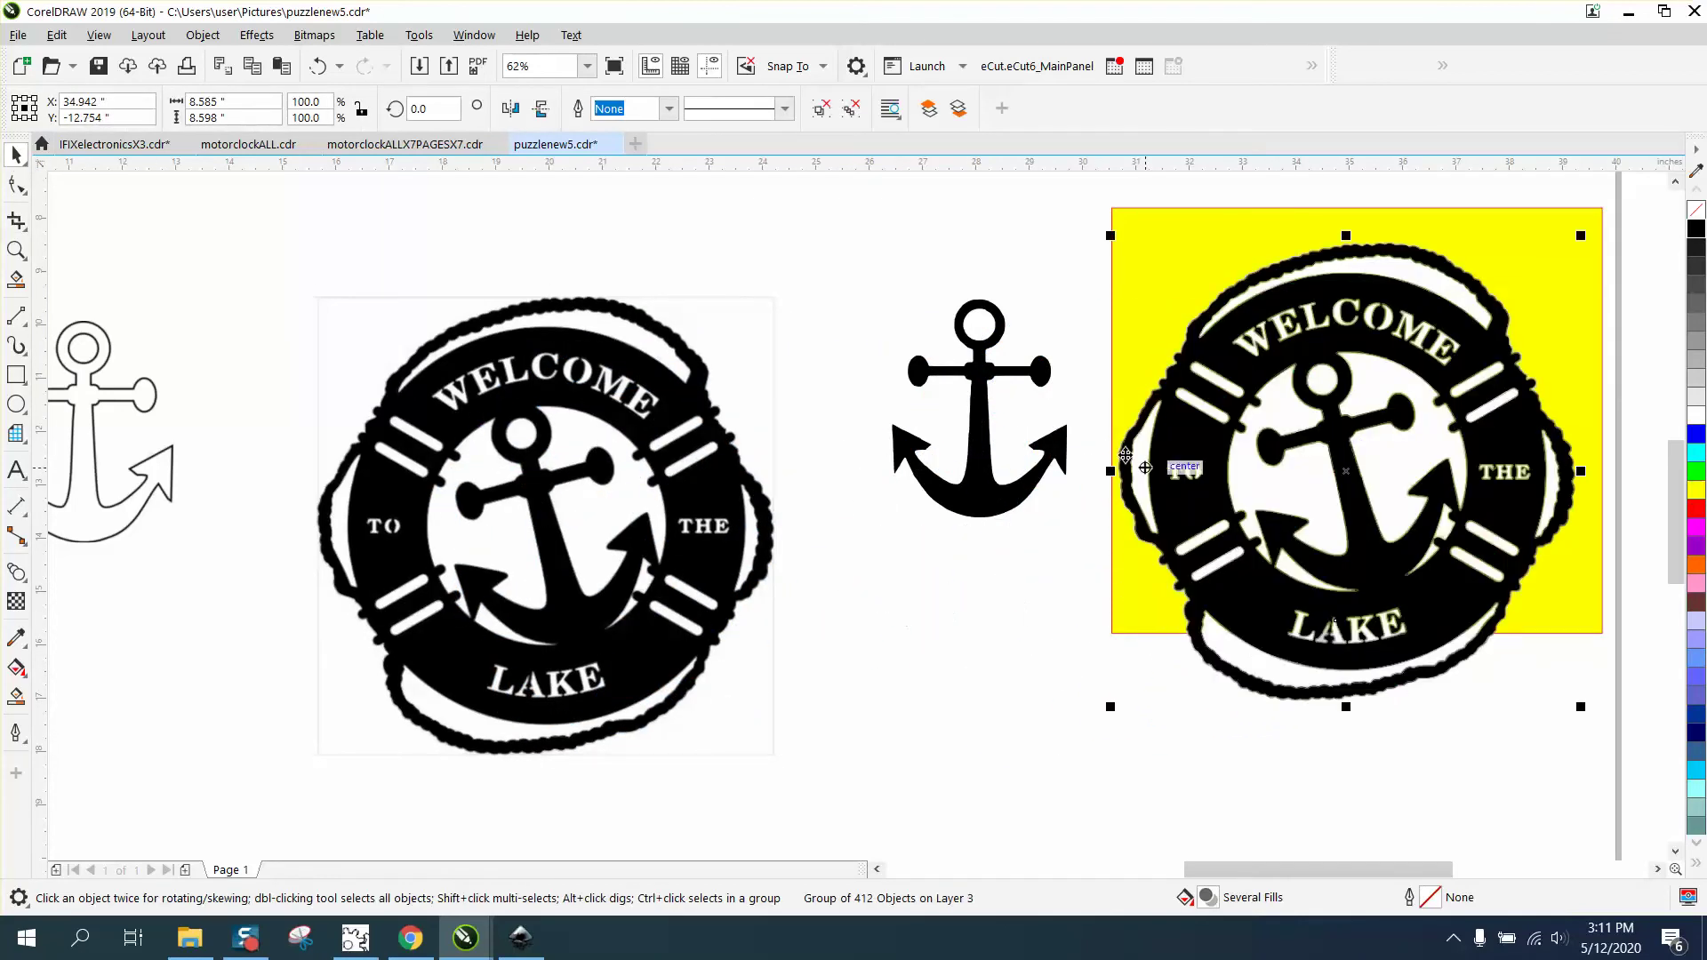
Step: Try a crop over the traced logo, cancel it, and zoom in on the ring's edge
left_click(17, 221)
left_click_drag(1215, 325, 1340, 412)
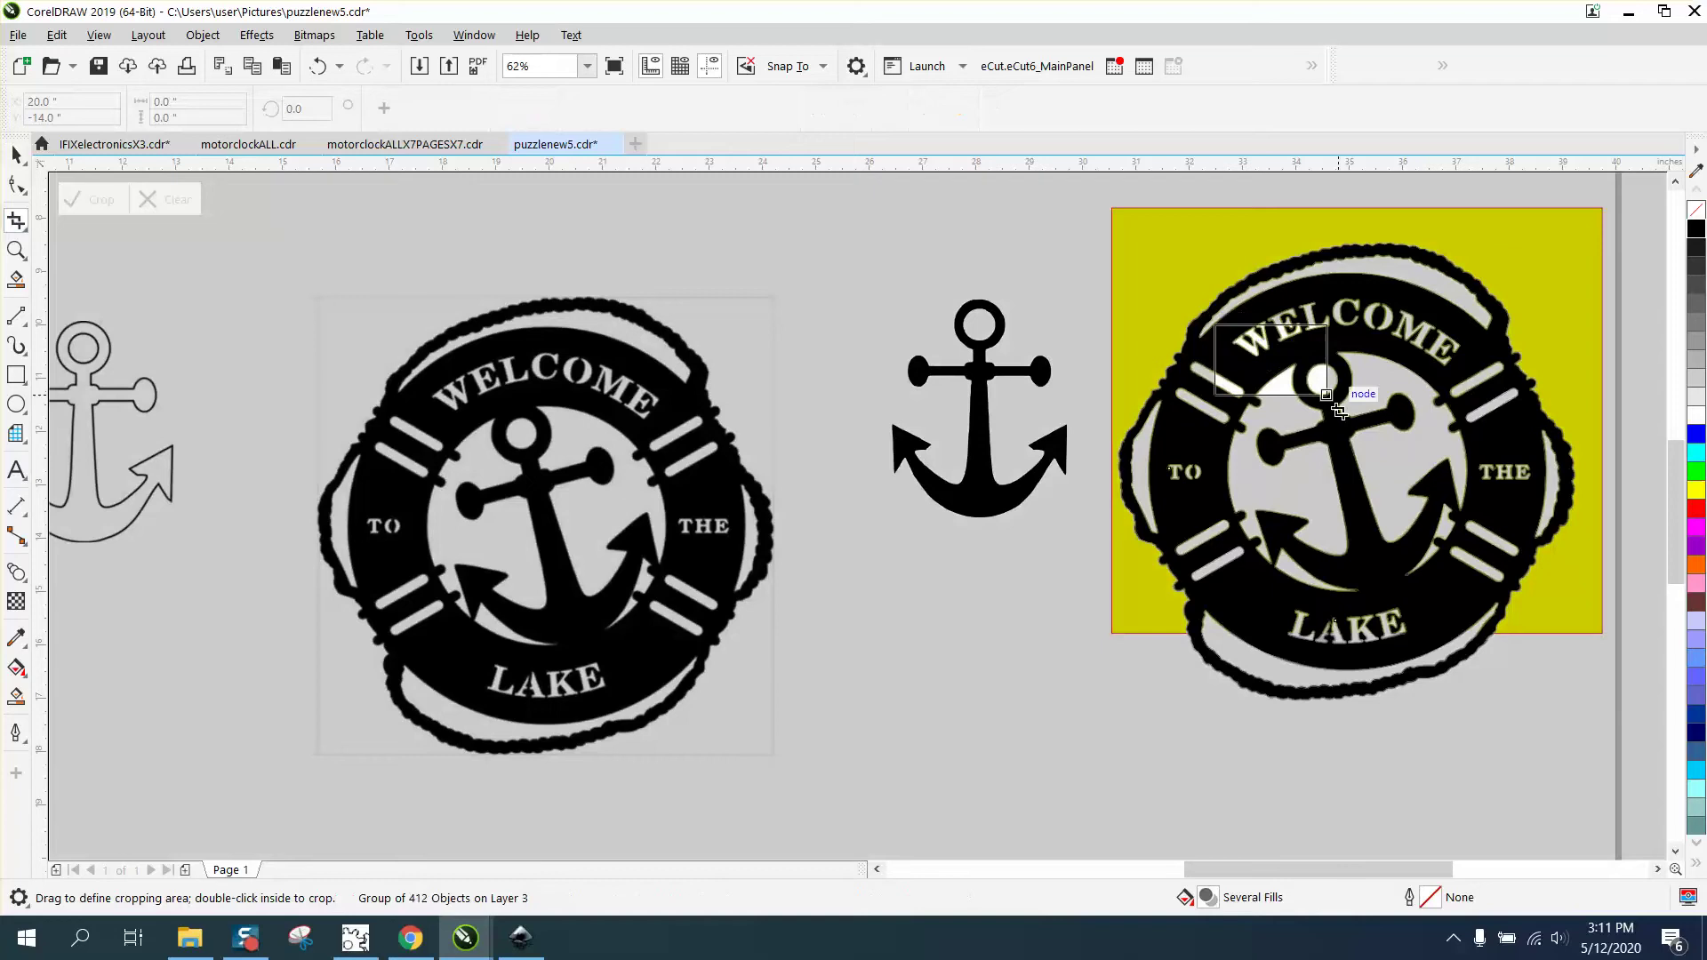
left_click(167, 201)
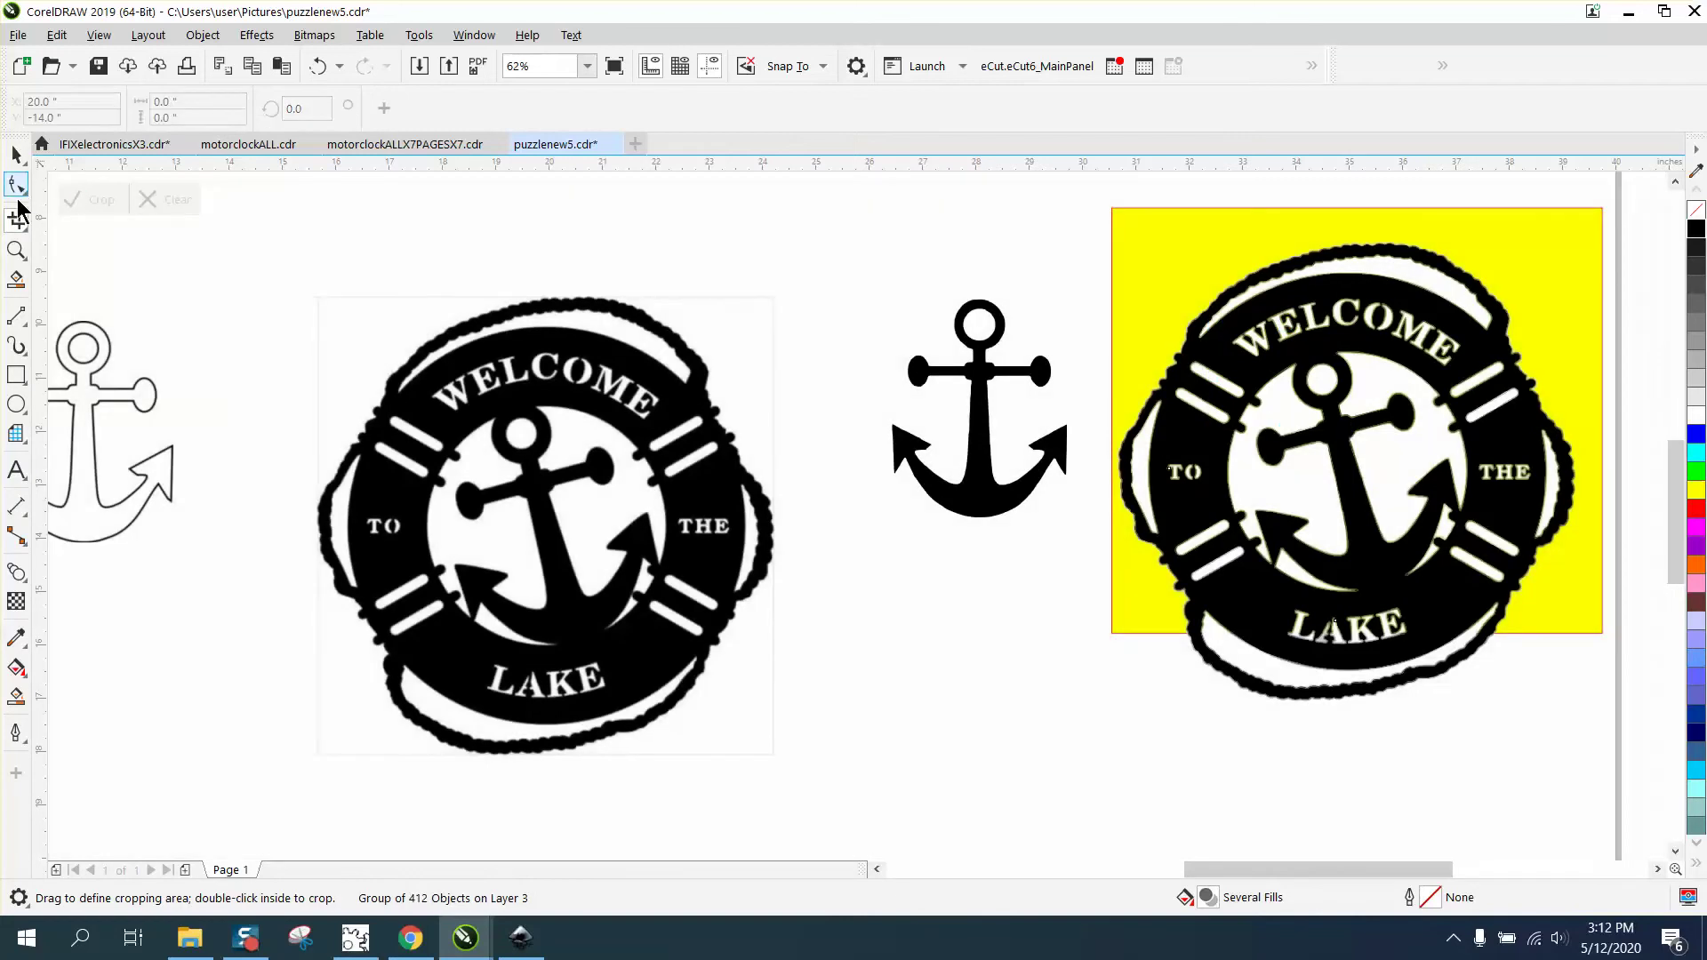
left_click(16, 250)
left_click_drag(1190, 316, 1434, 463)
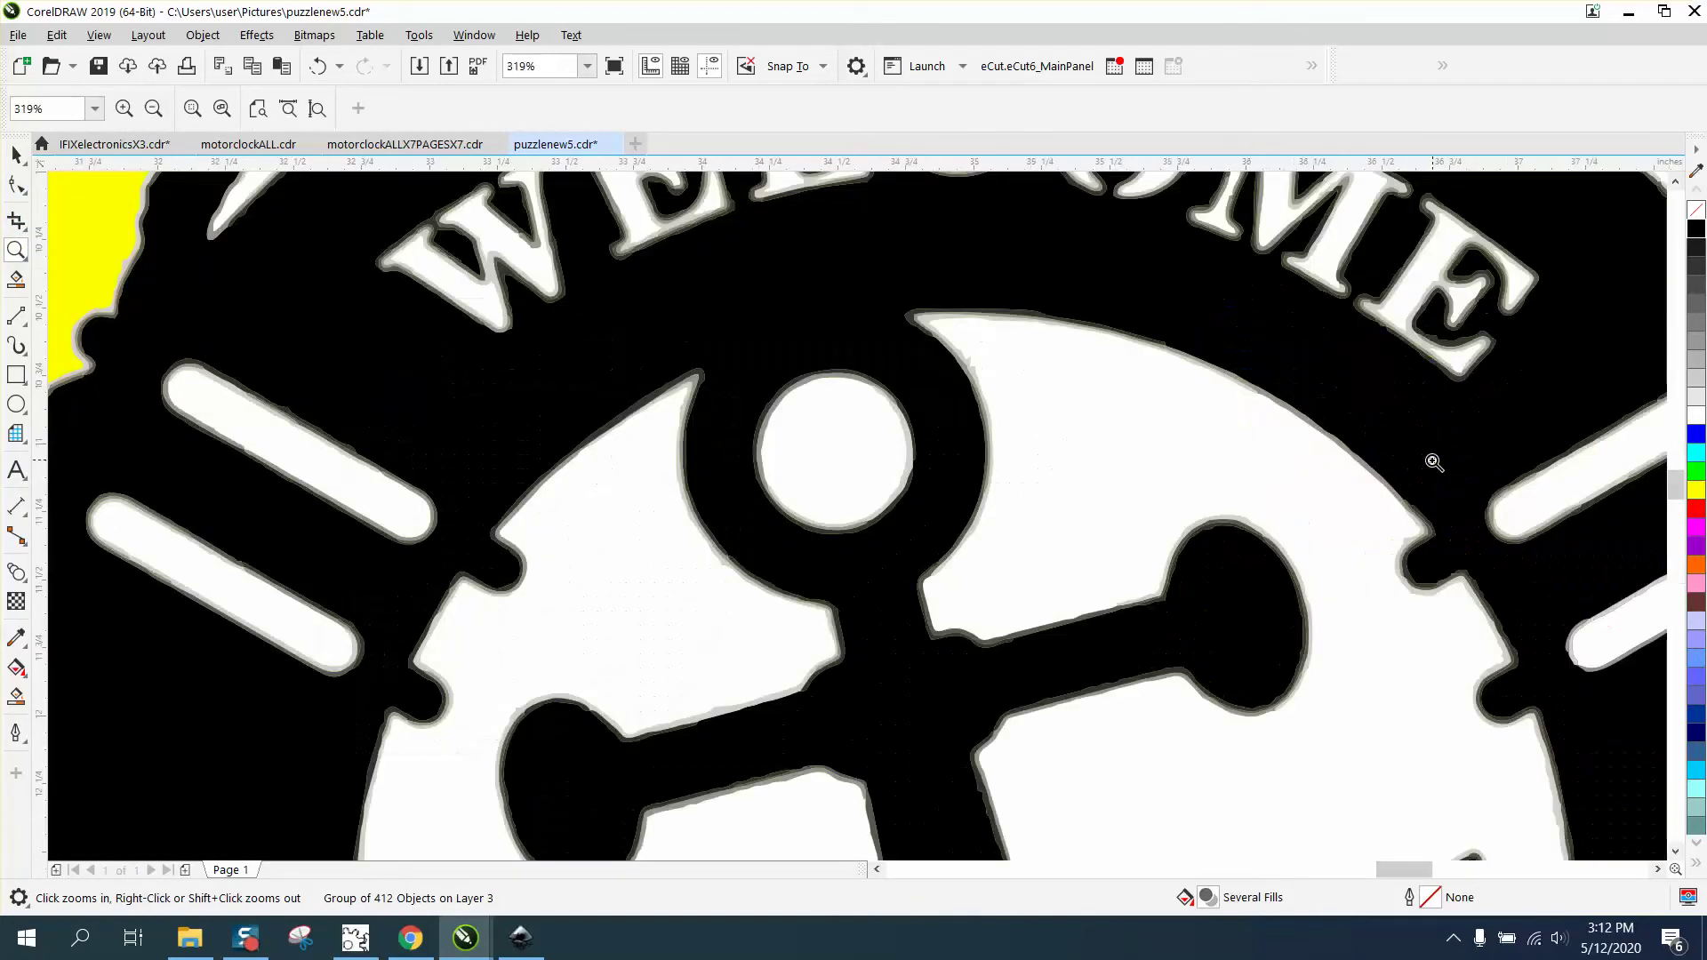
right_click(899, 370)
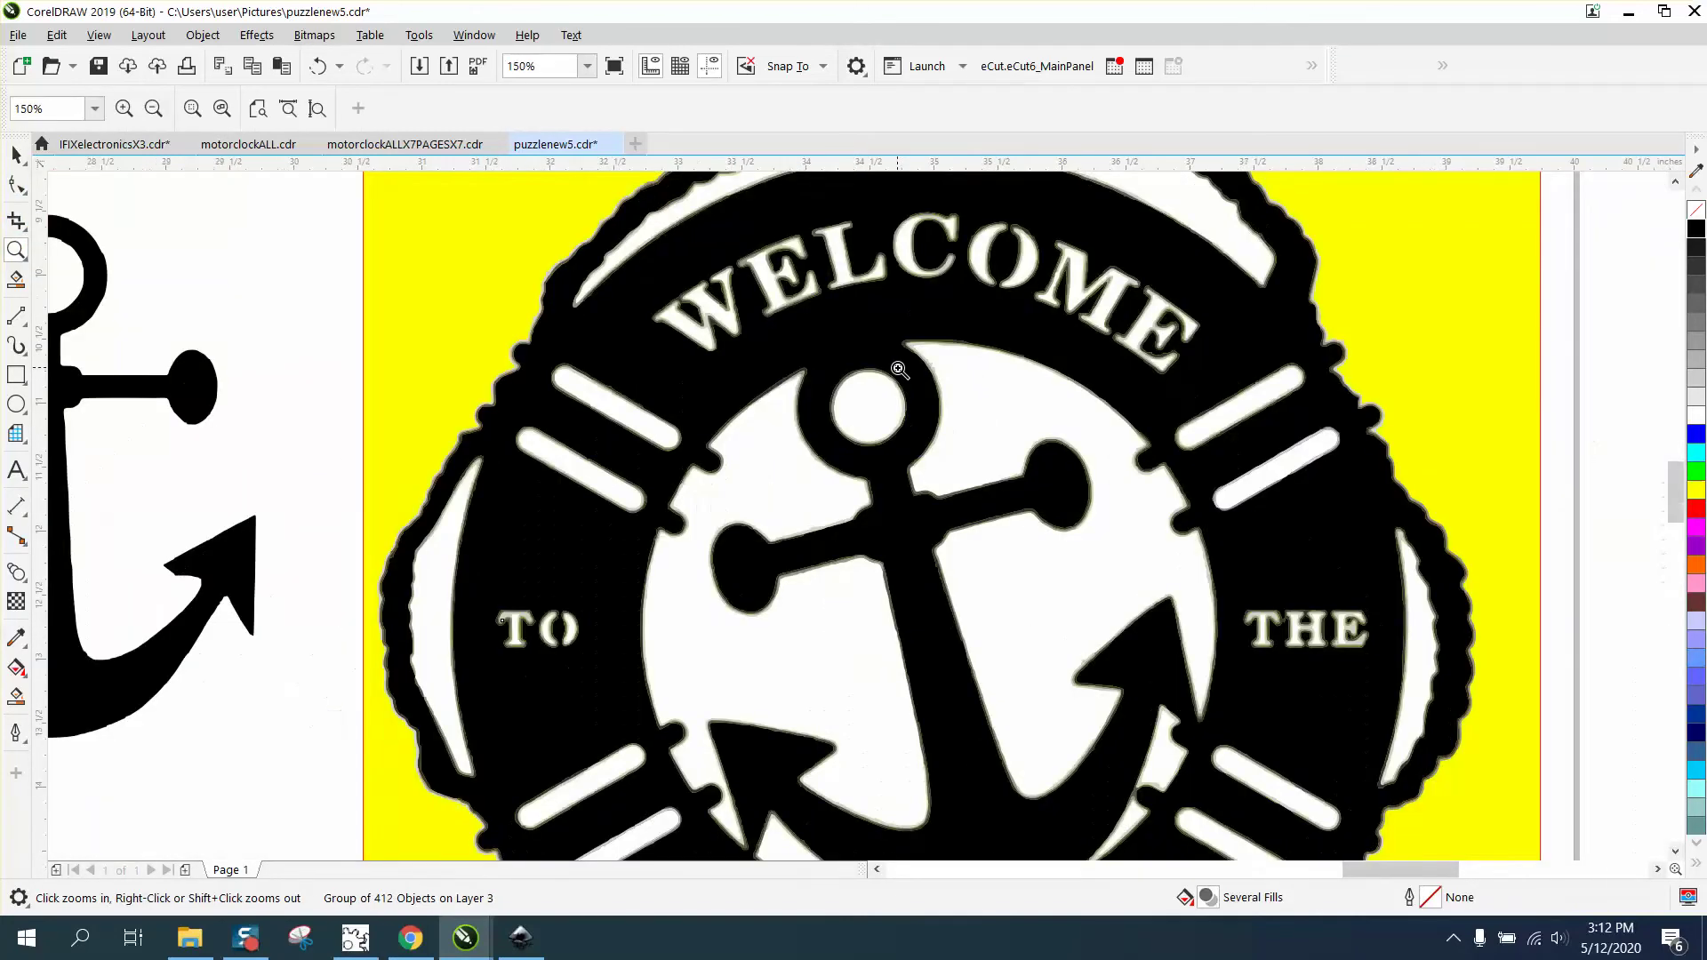
left_click_drag(903, 371, 931, 451)
scroll(985, 457, "down", 5)
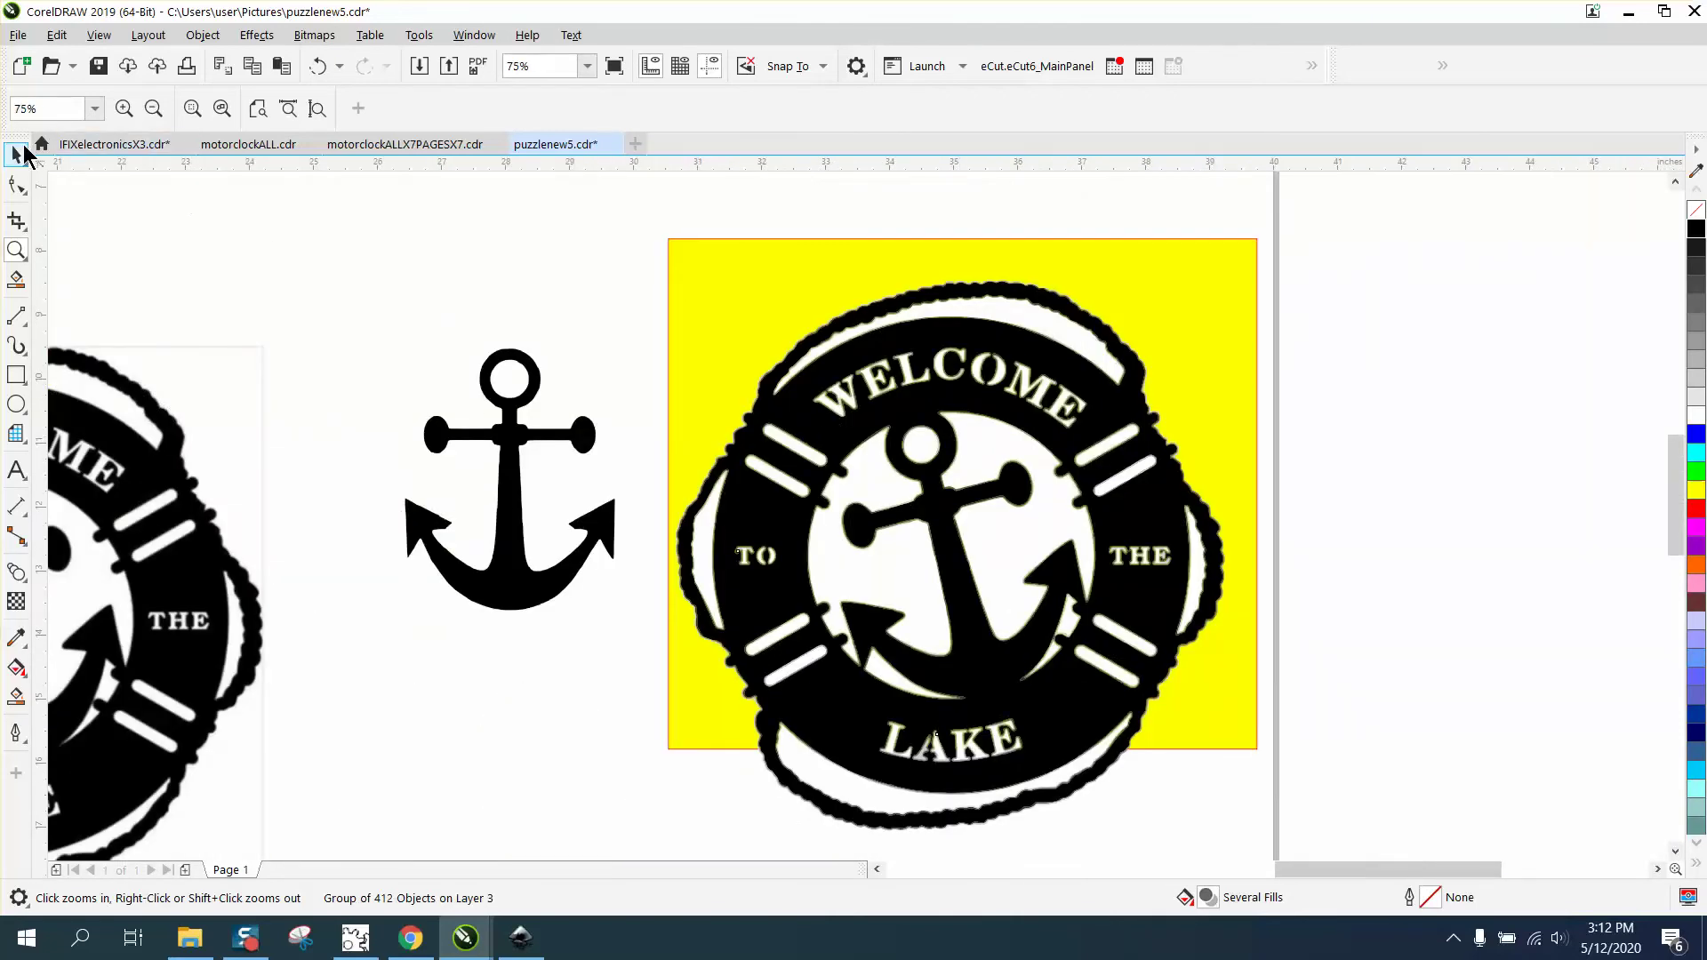
Step: Delete the traced logo group, leaving only the original bitmap
left_click(16, 155)
key("Delete")
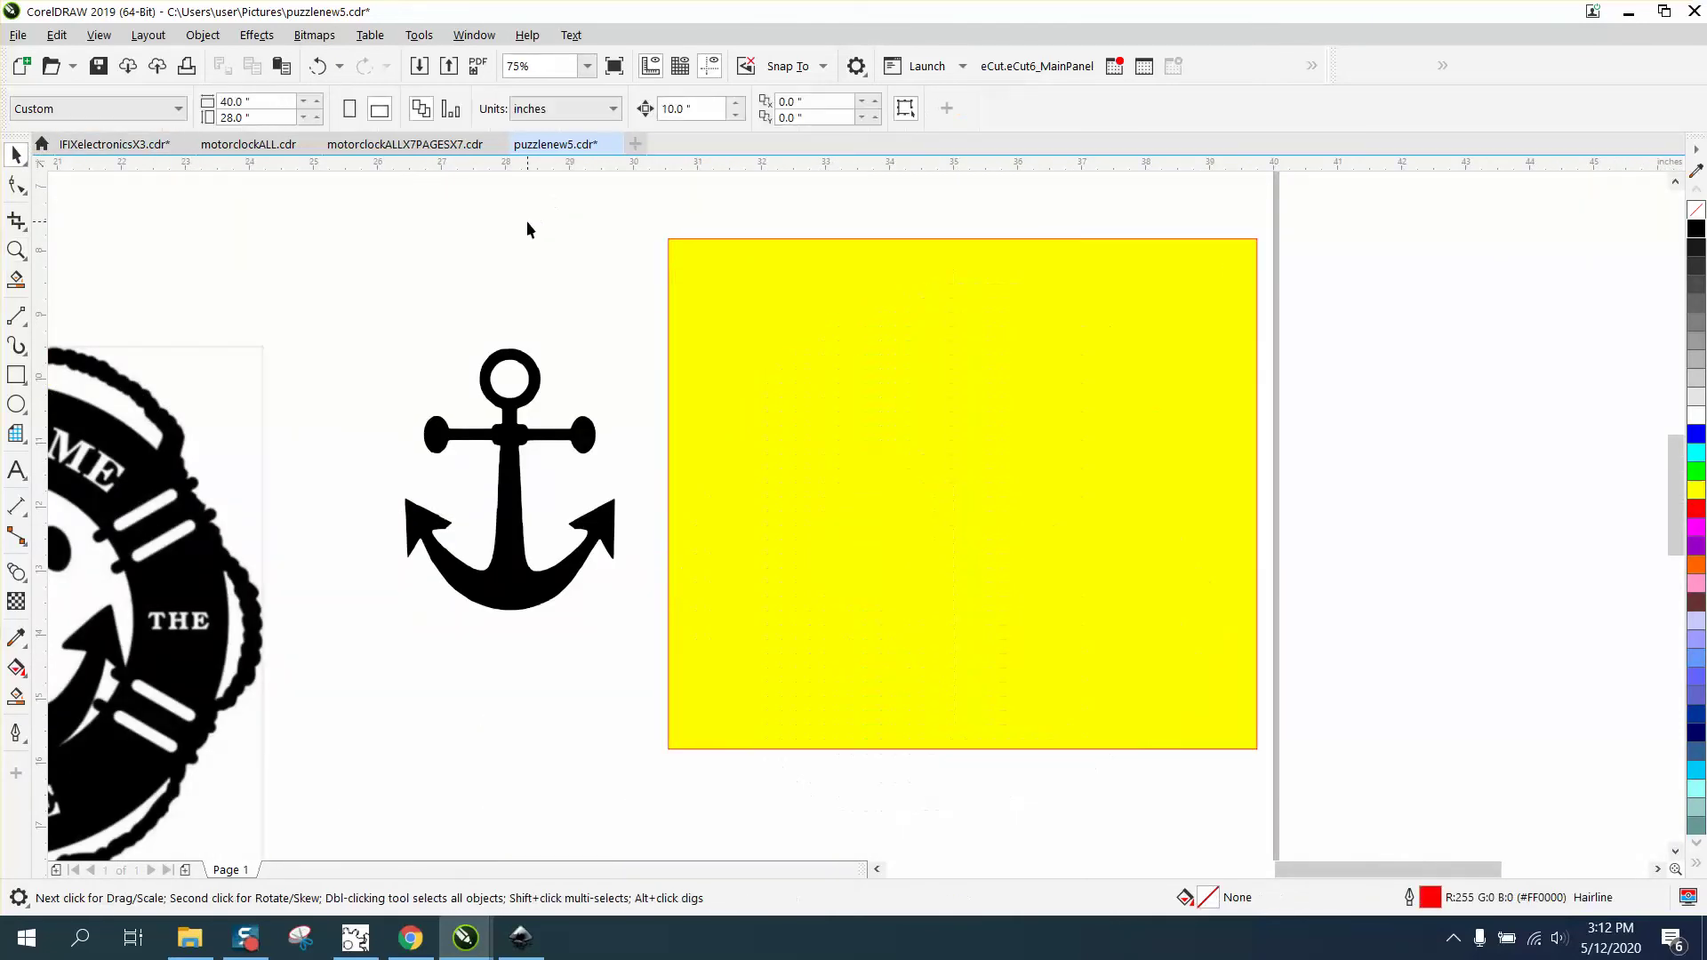
scroll(634, 296, "down", 2)
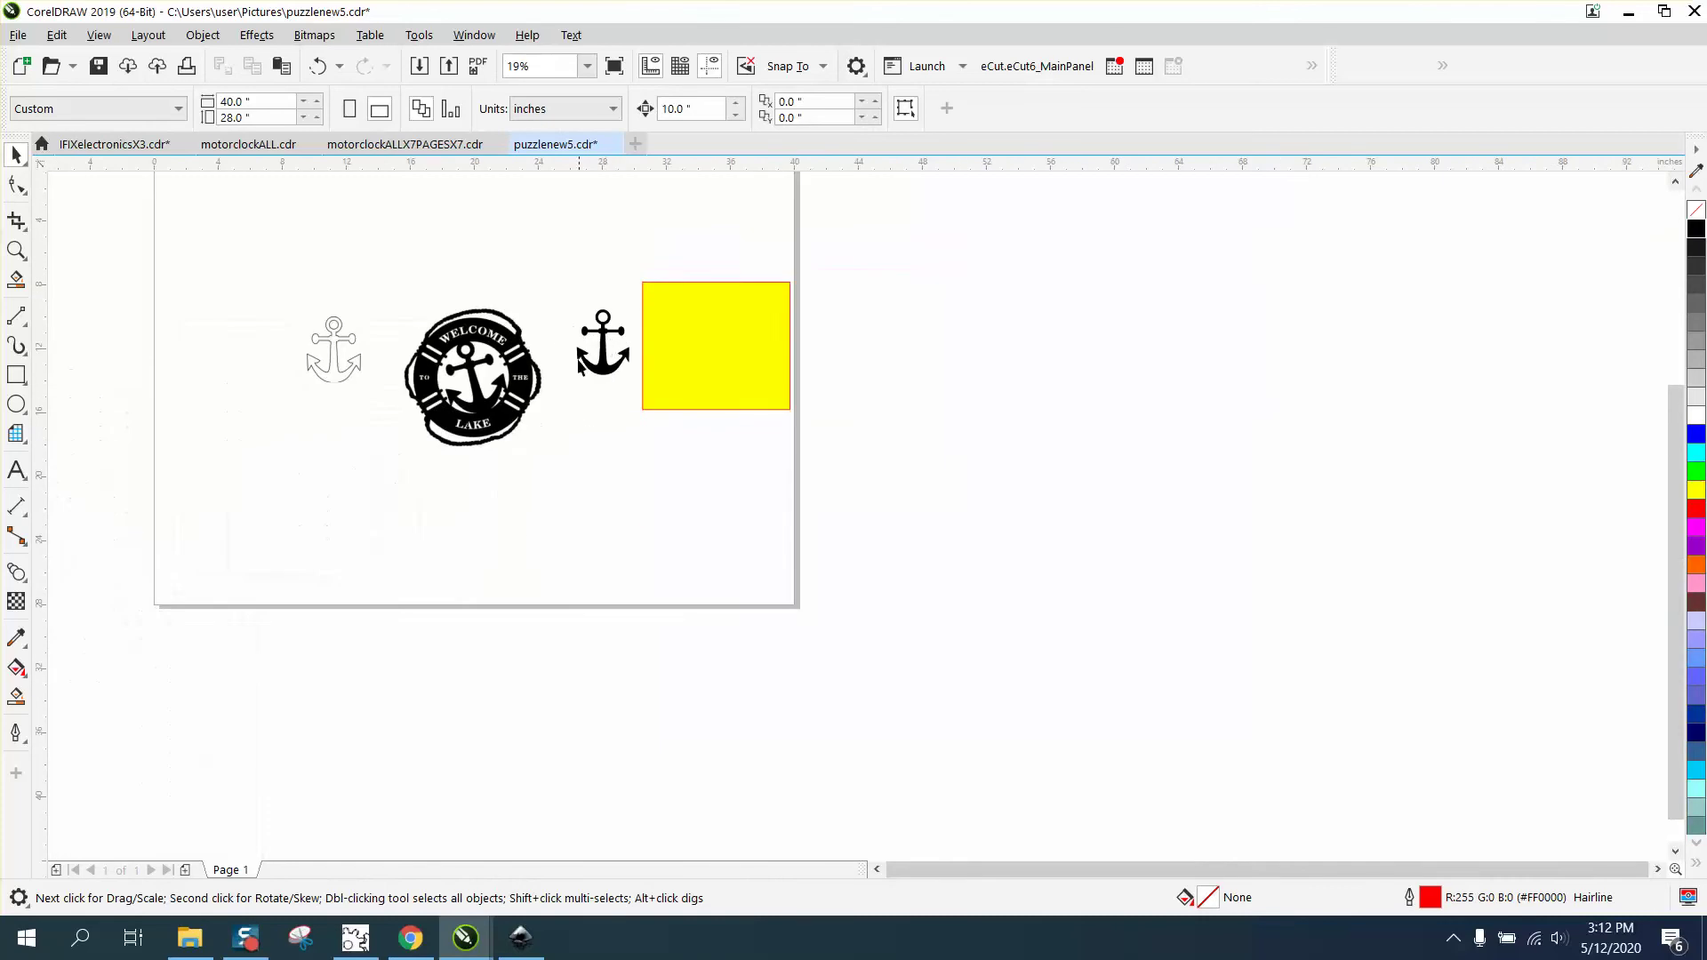
left_click(24, 253)
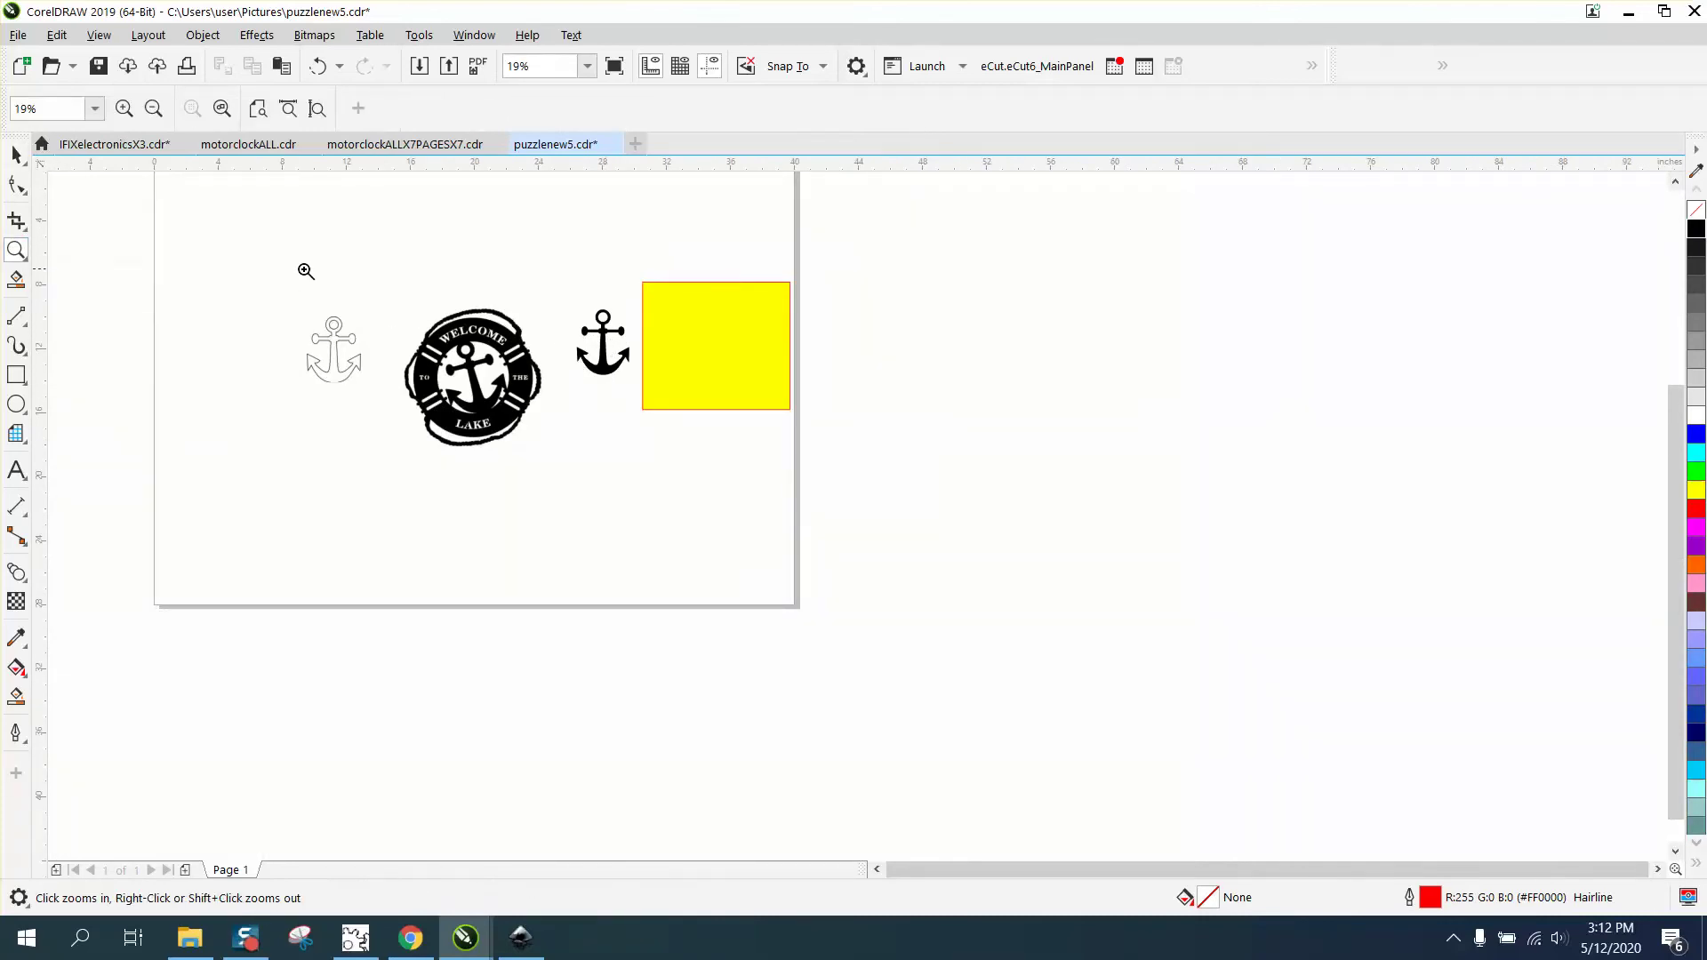
Step: Draw a 7.494-inch circle over the lifebuoy ring
left_click_drag(345, 280, 679, 487)
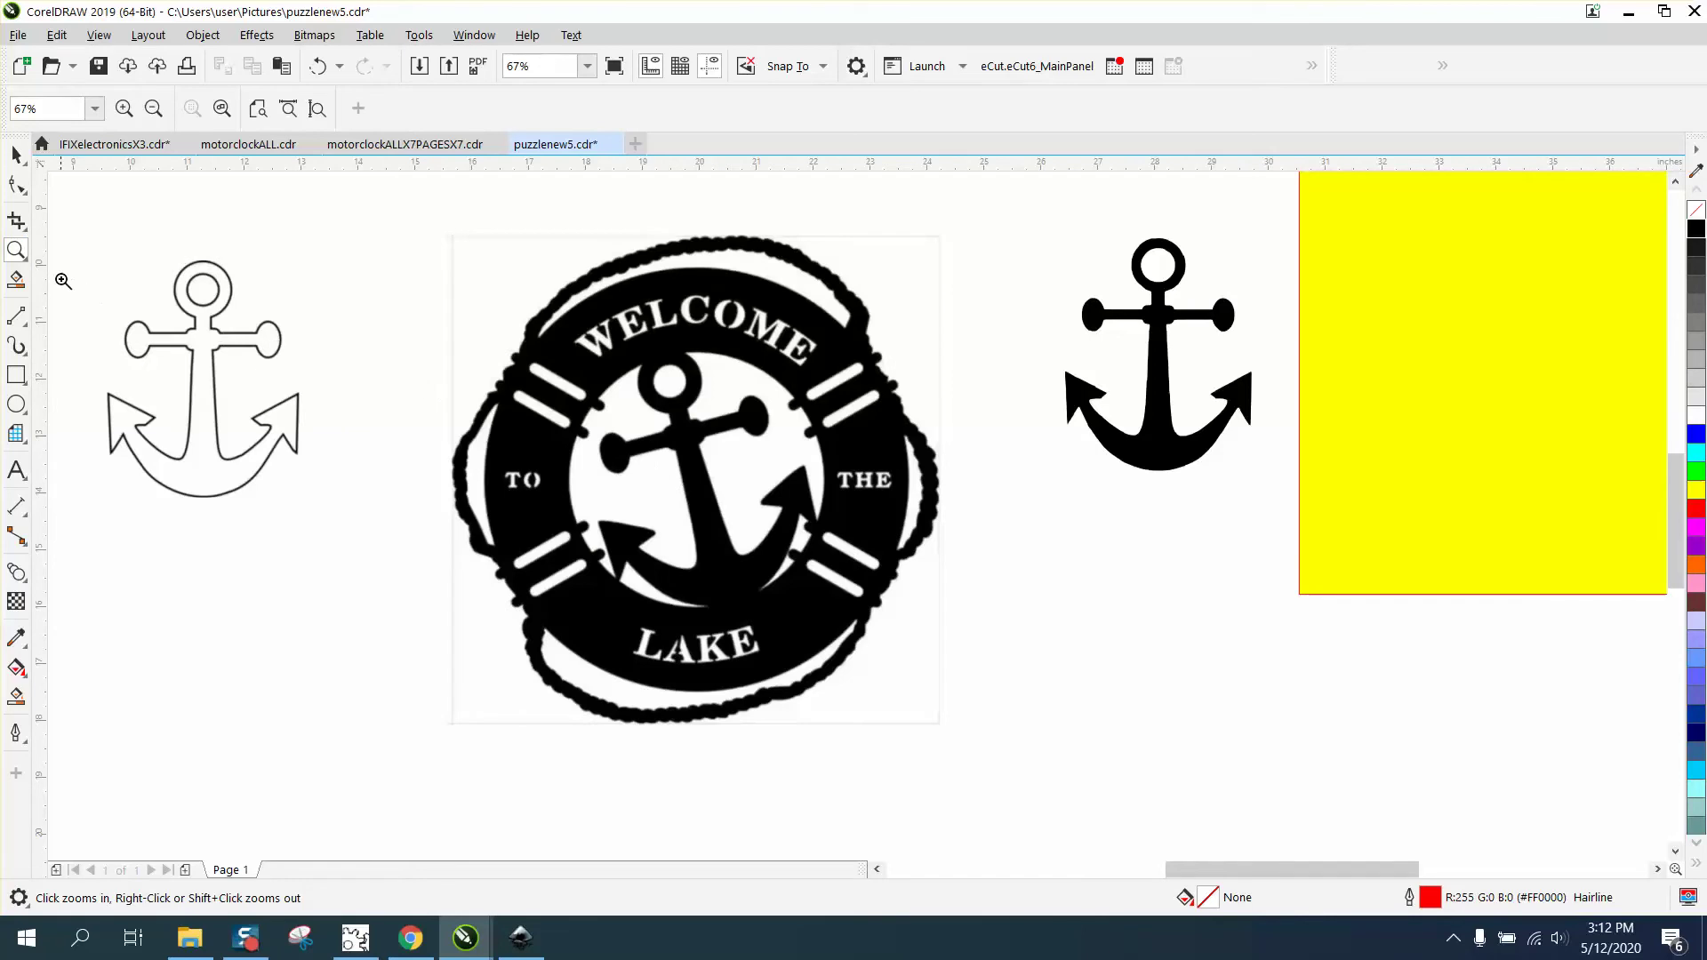
left_click(16, 405)
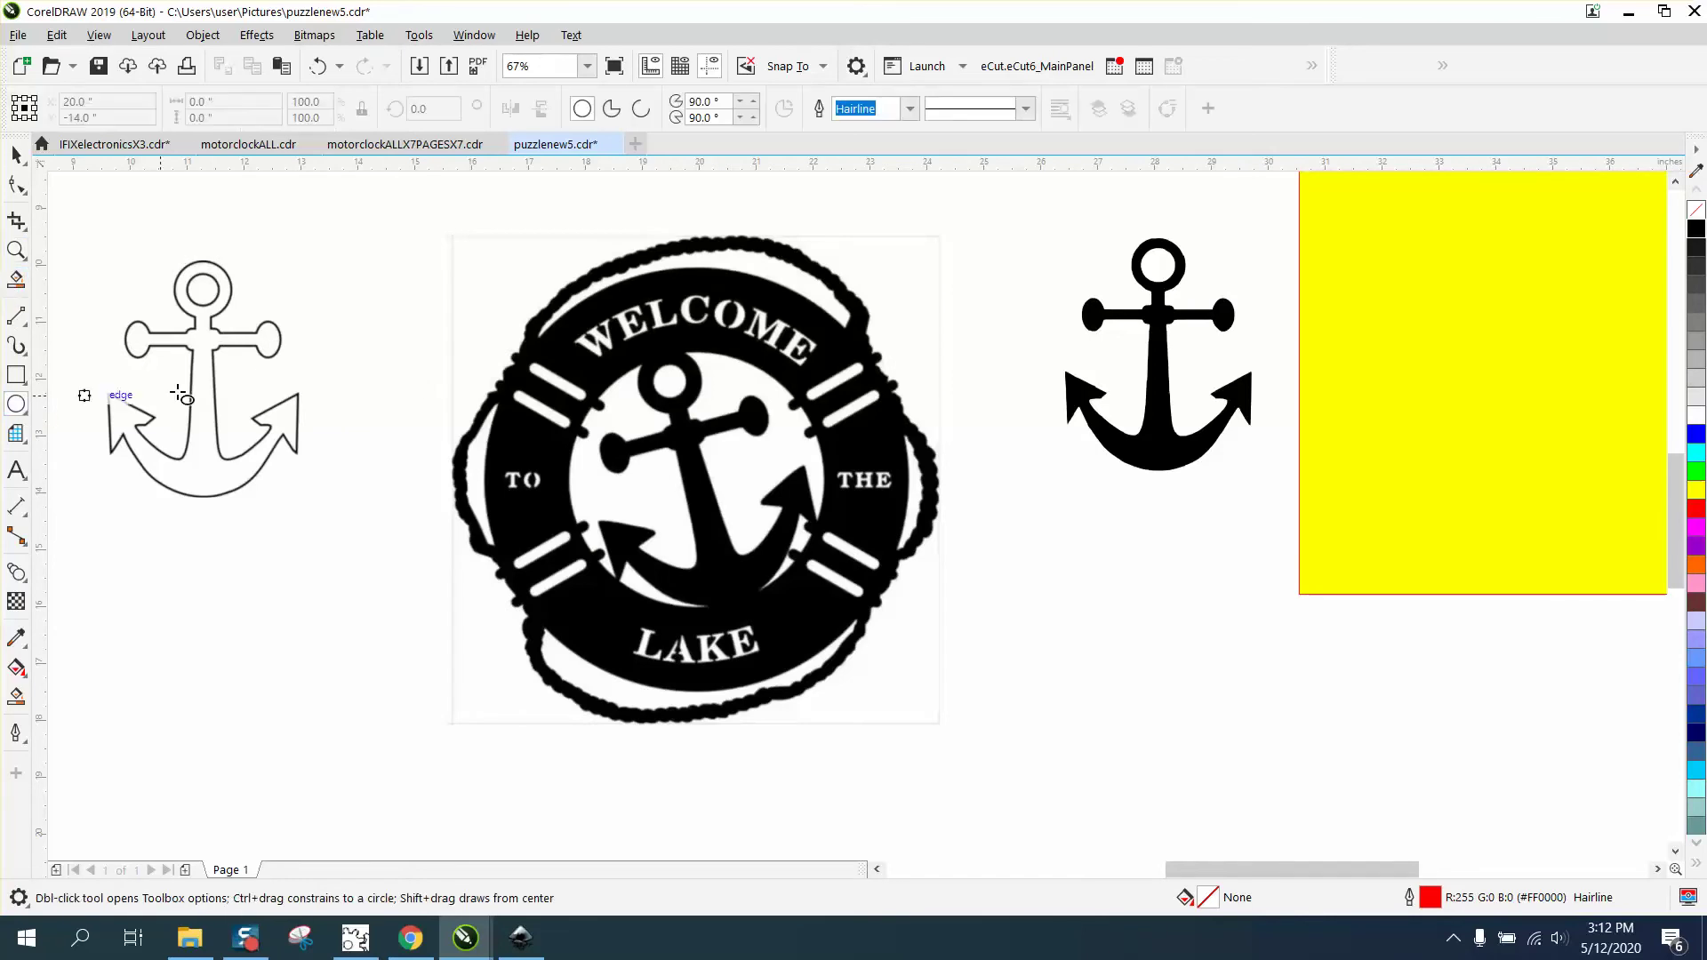
left_click_drag(847, 335, 446, 675)
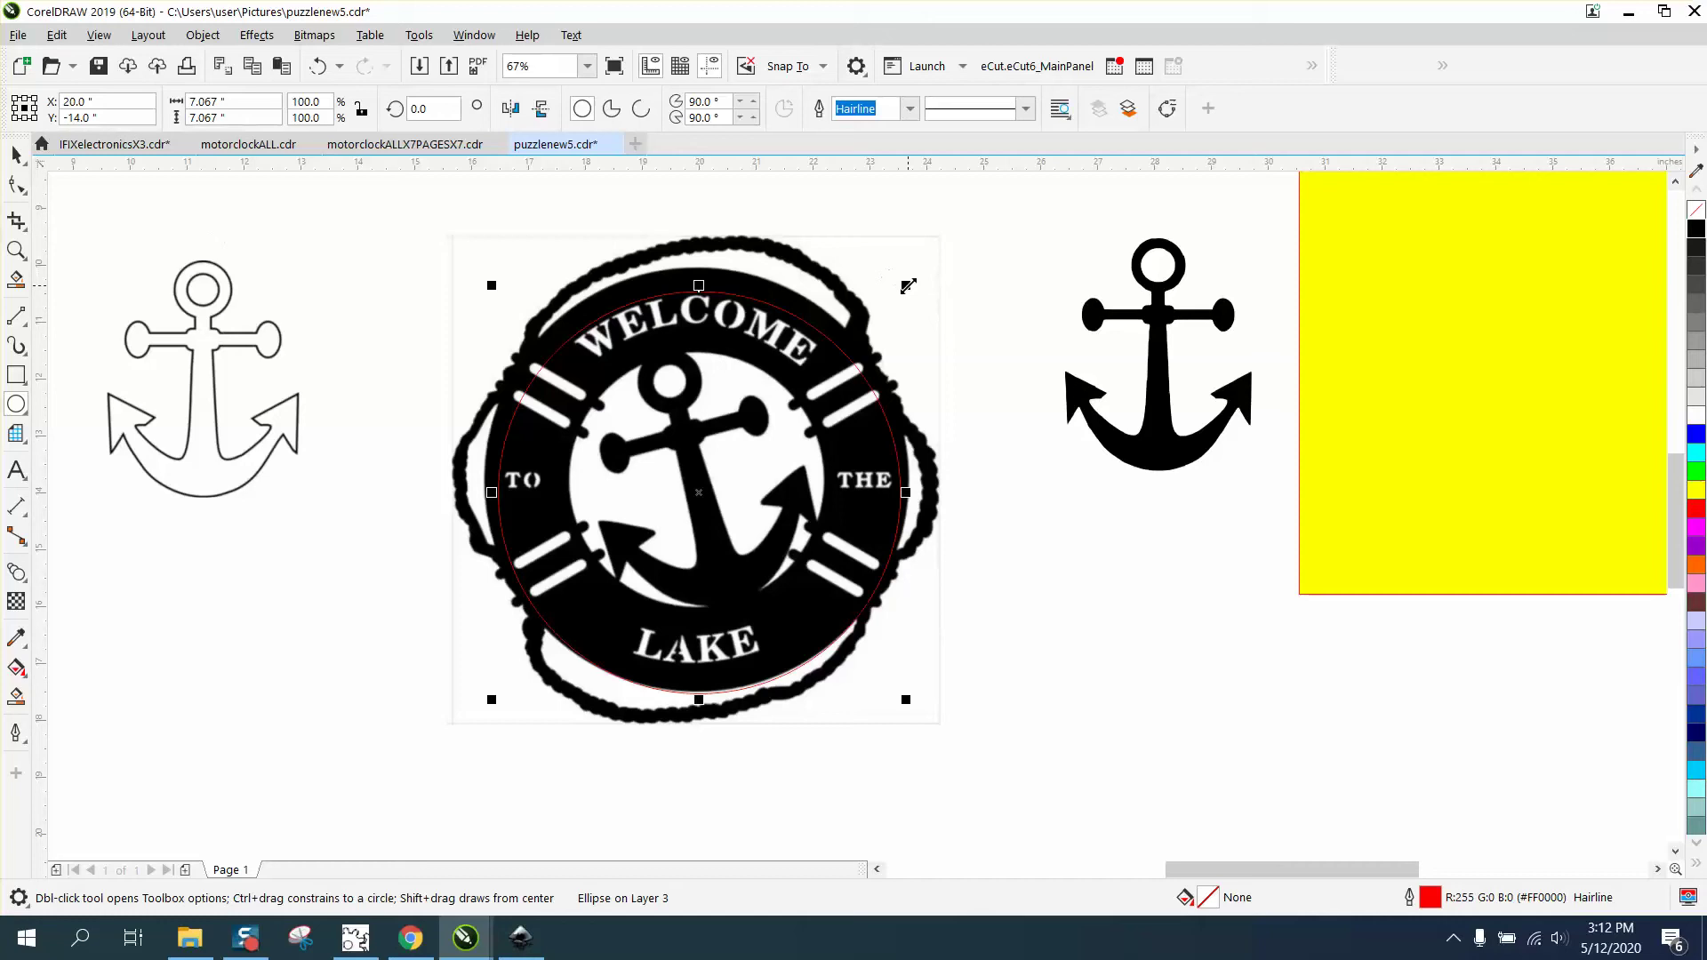
left_click_drag(908, 285, 925, 252)
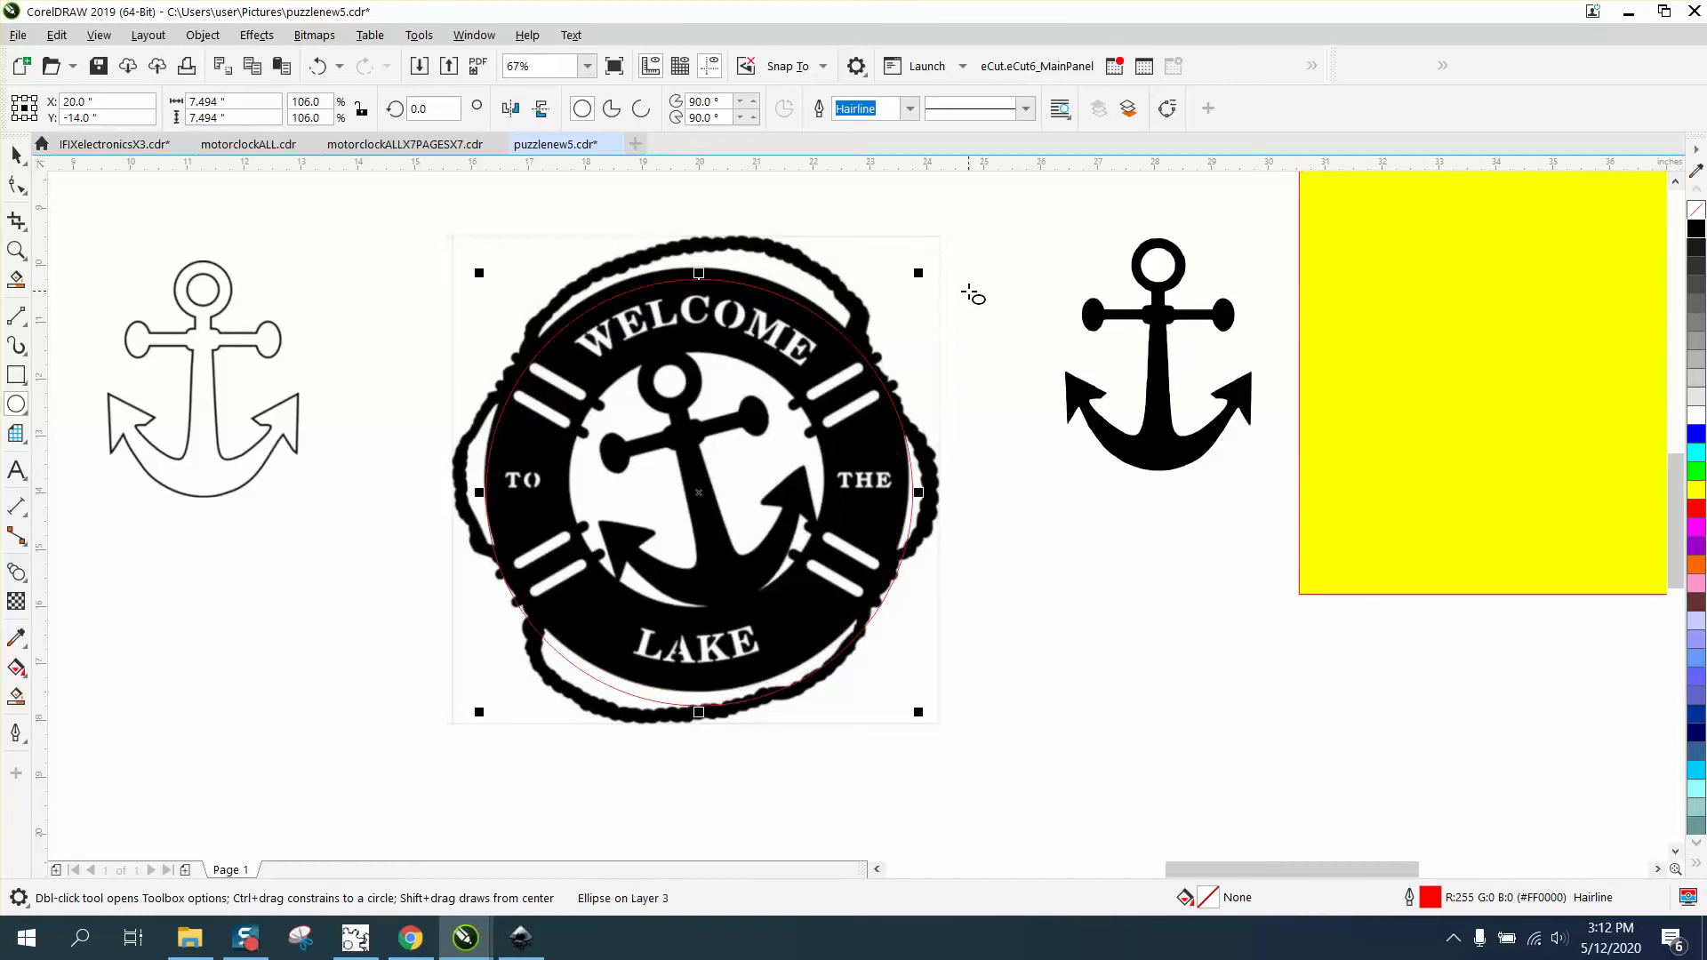
Step: Set the nudge distance to 0.02 inches
left_click(16, 155)
left_click(427, 179)
double_click(674, 108)
type(".02\"")
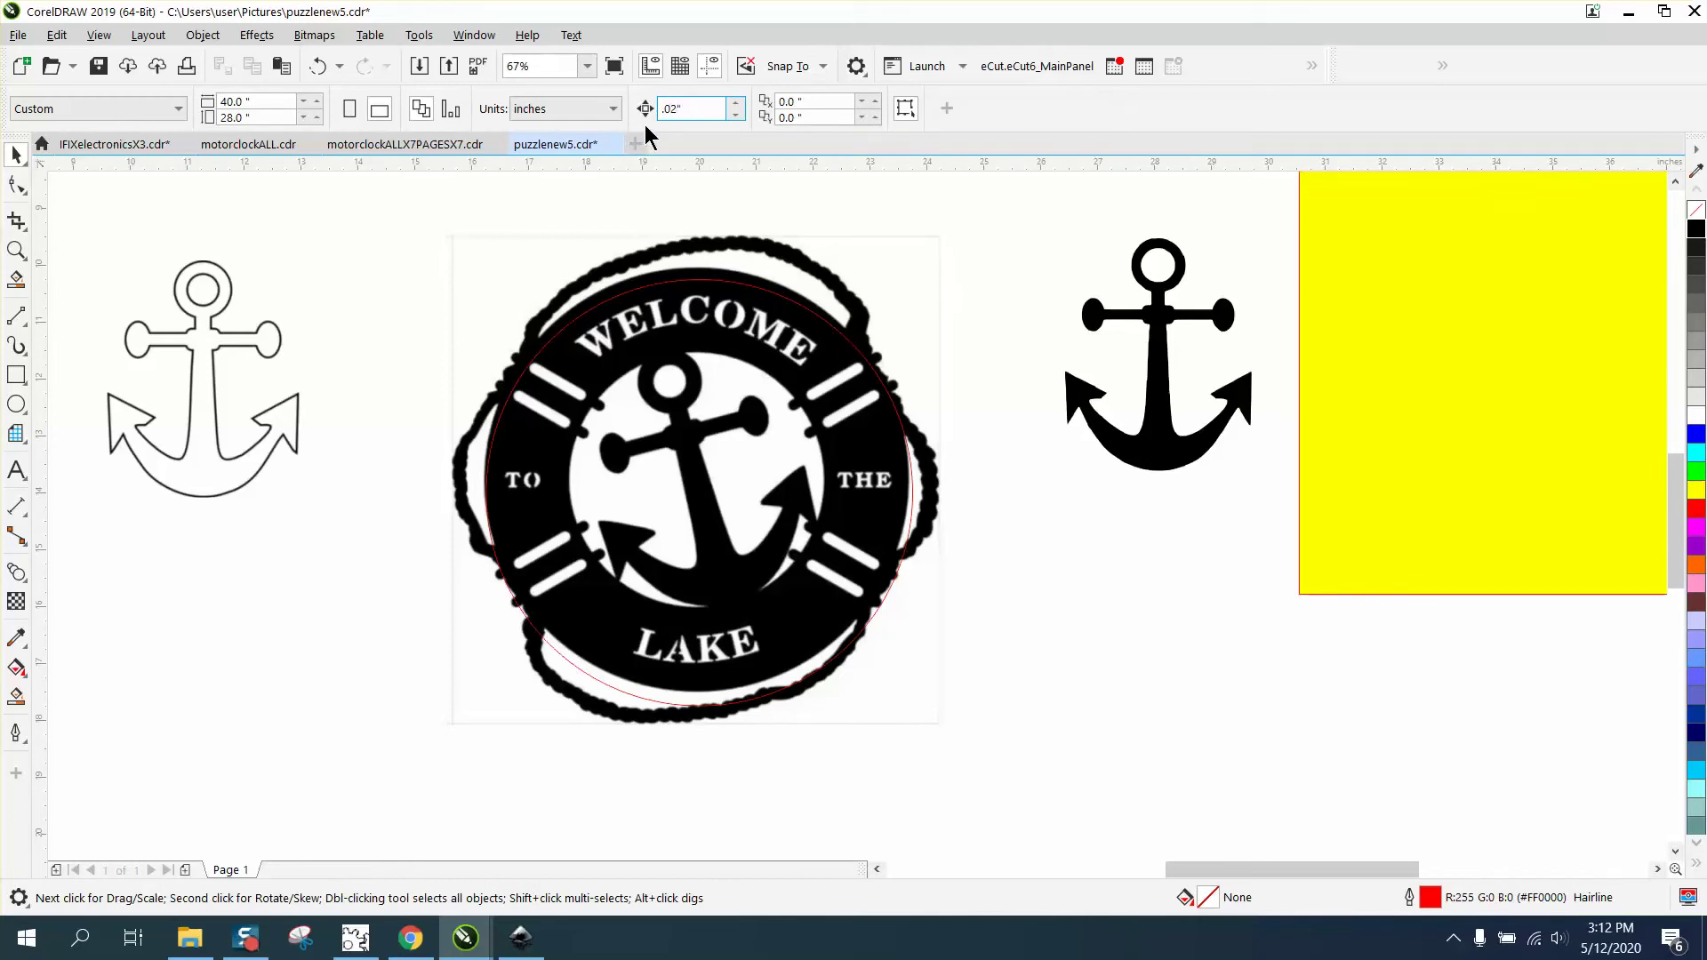
key("Return")
Step: Nudge the circle onto the ring's outer edge and leave a 64% copy on the inner edge
left_click(827, 323)
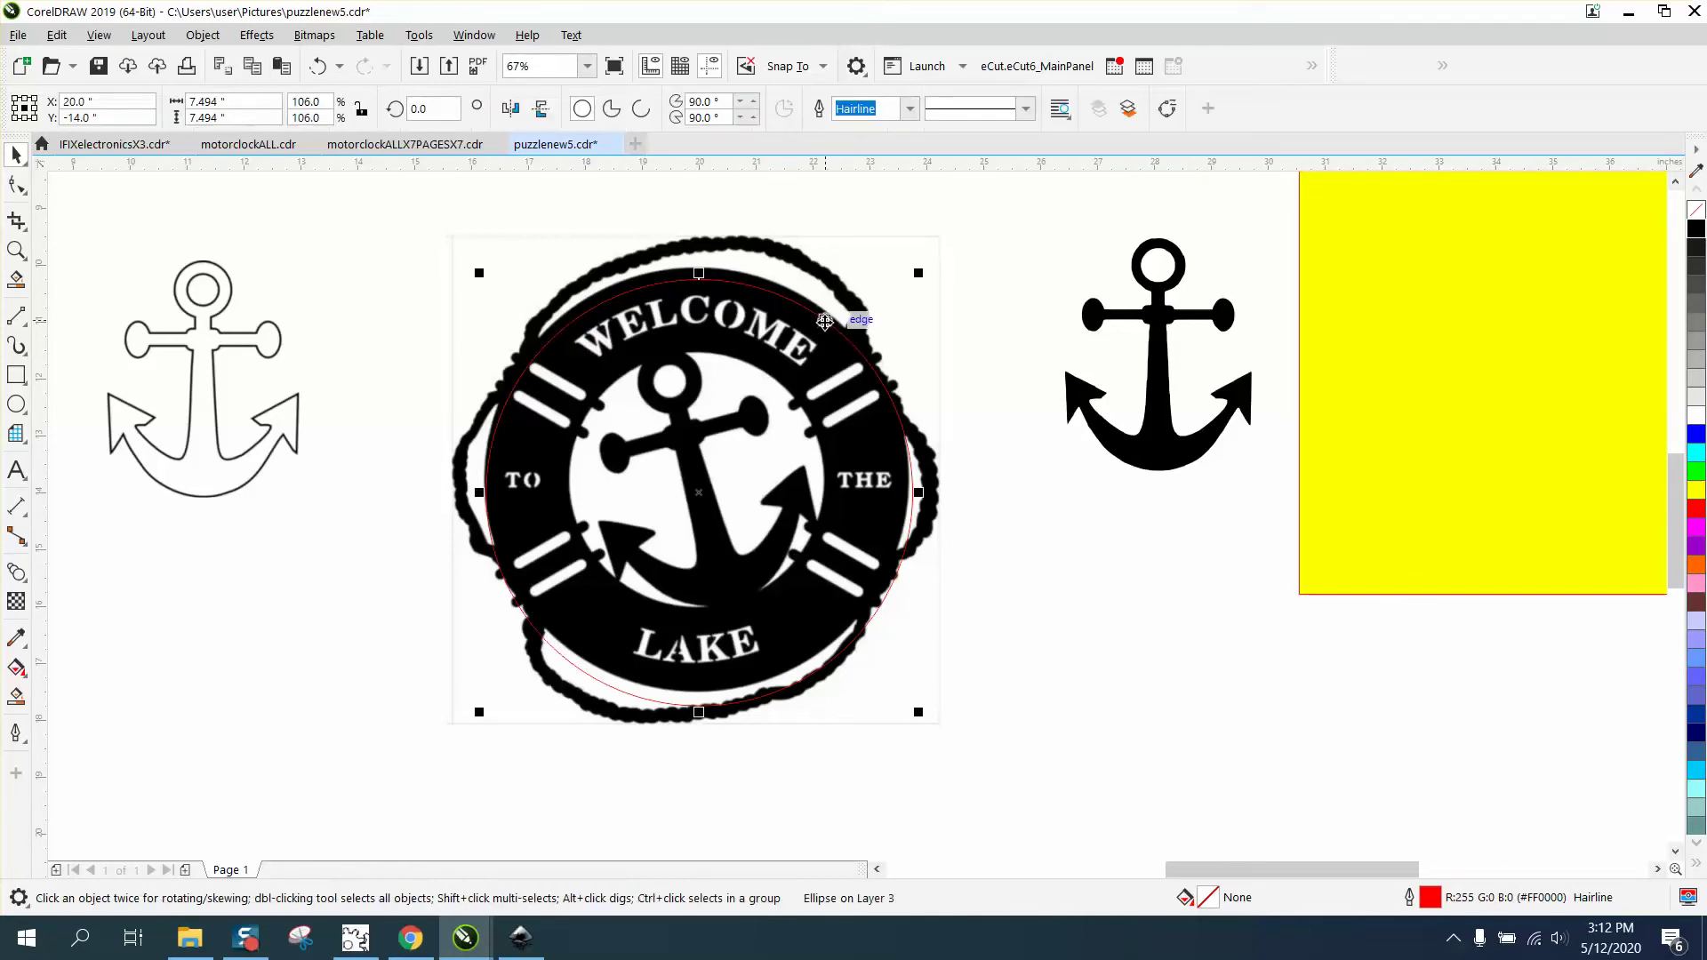
key("Up")
key("Up")
key("Up")
key("Up")
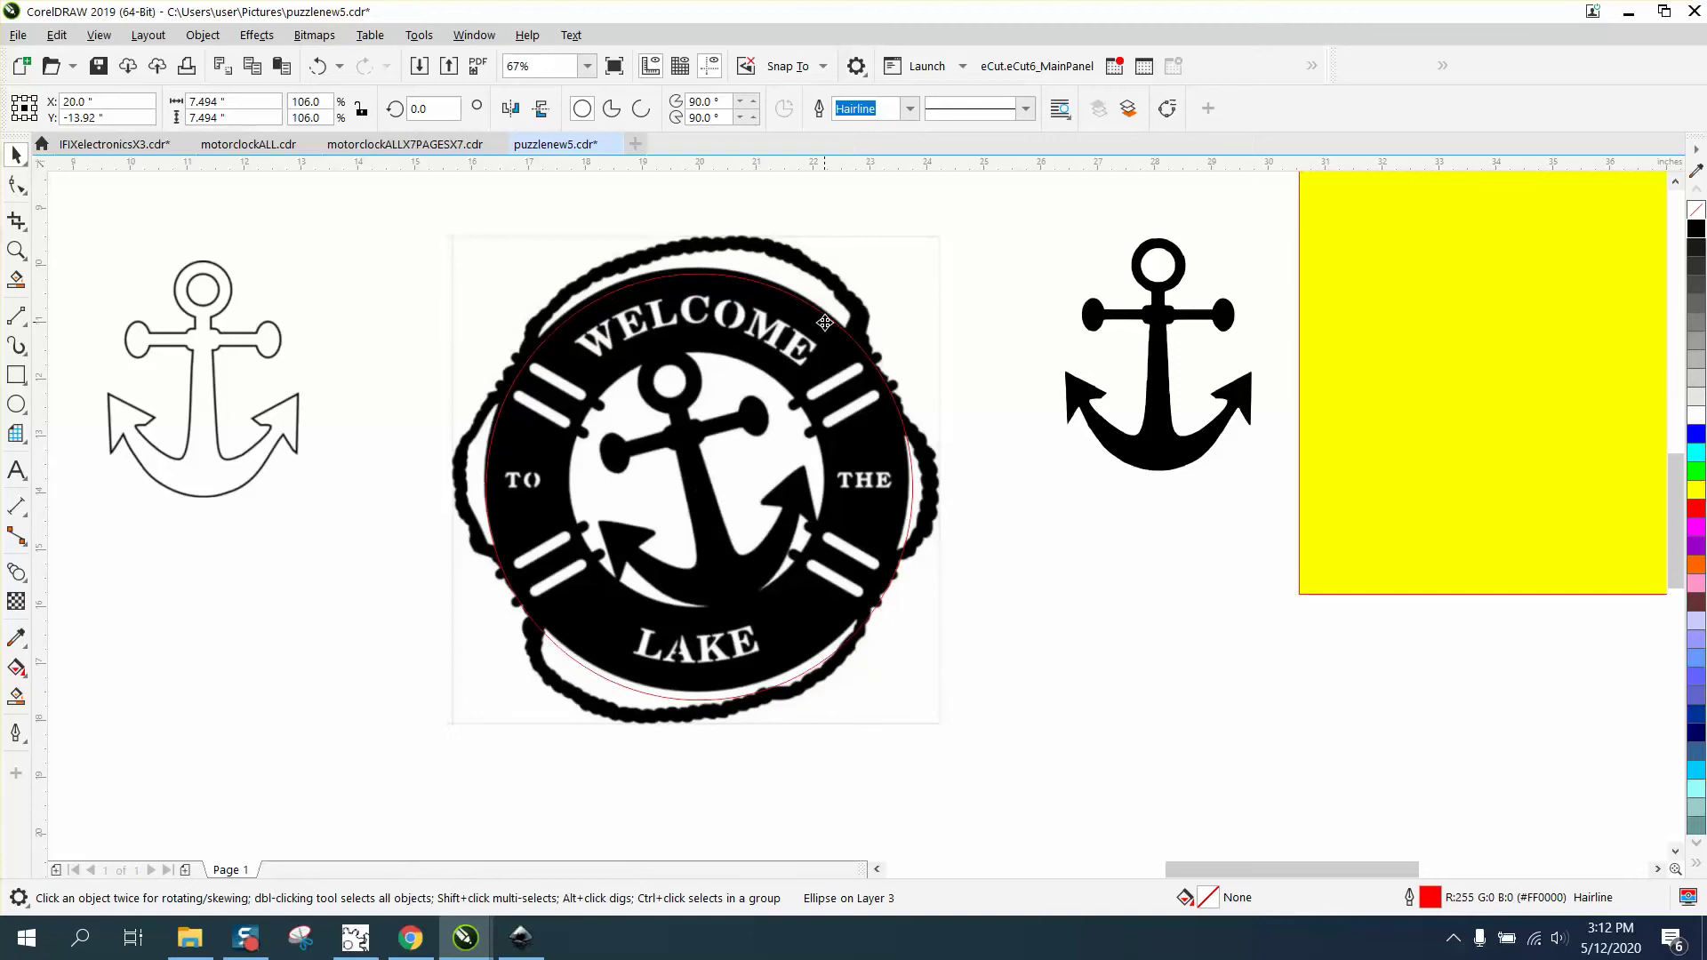
key("Up")
key("Up")
key("Up")
key("Up")
key("Up")
key("Up")
key("Up")
key("Up")
key("Up")
key("Up")
key("Up")
key("Down")
key("Down")
key("Down")
key("Down")
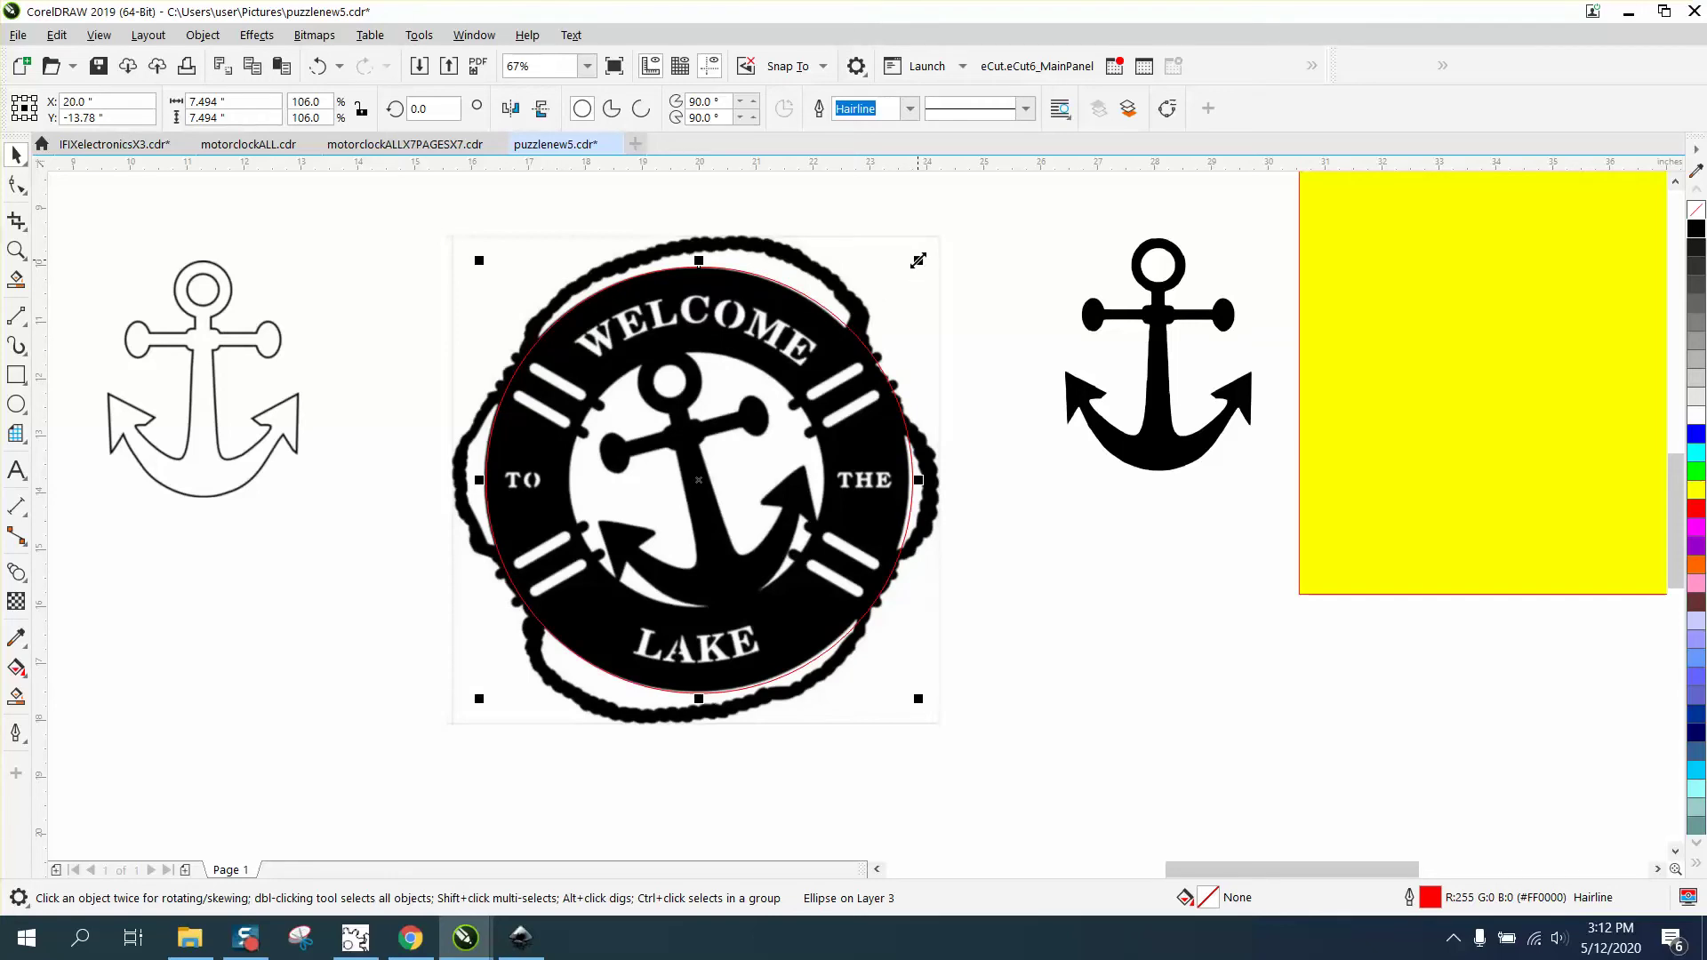
left_click_drag(918, 261, 834, 331)
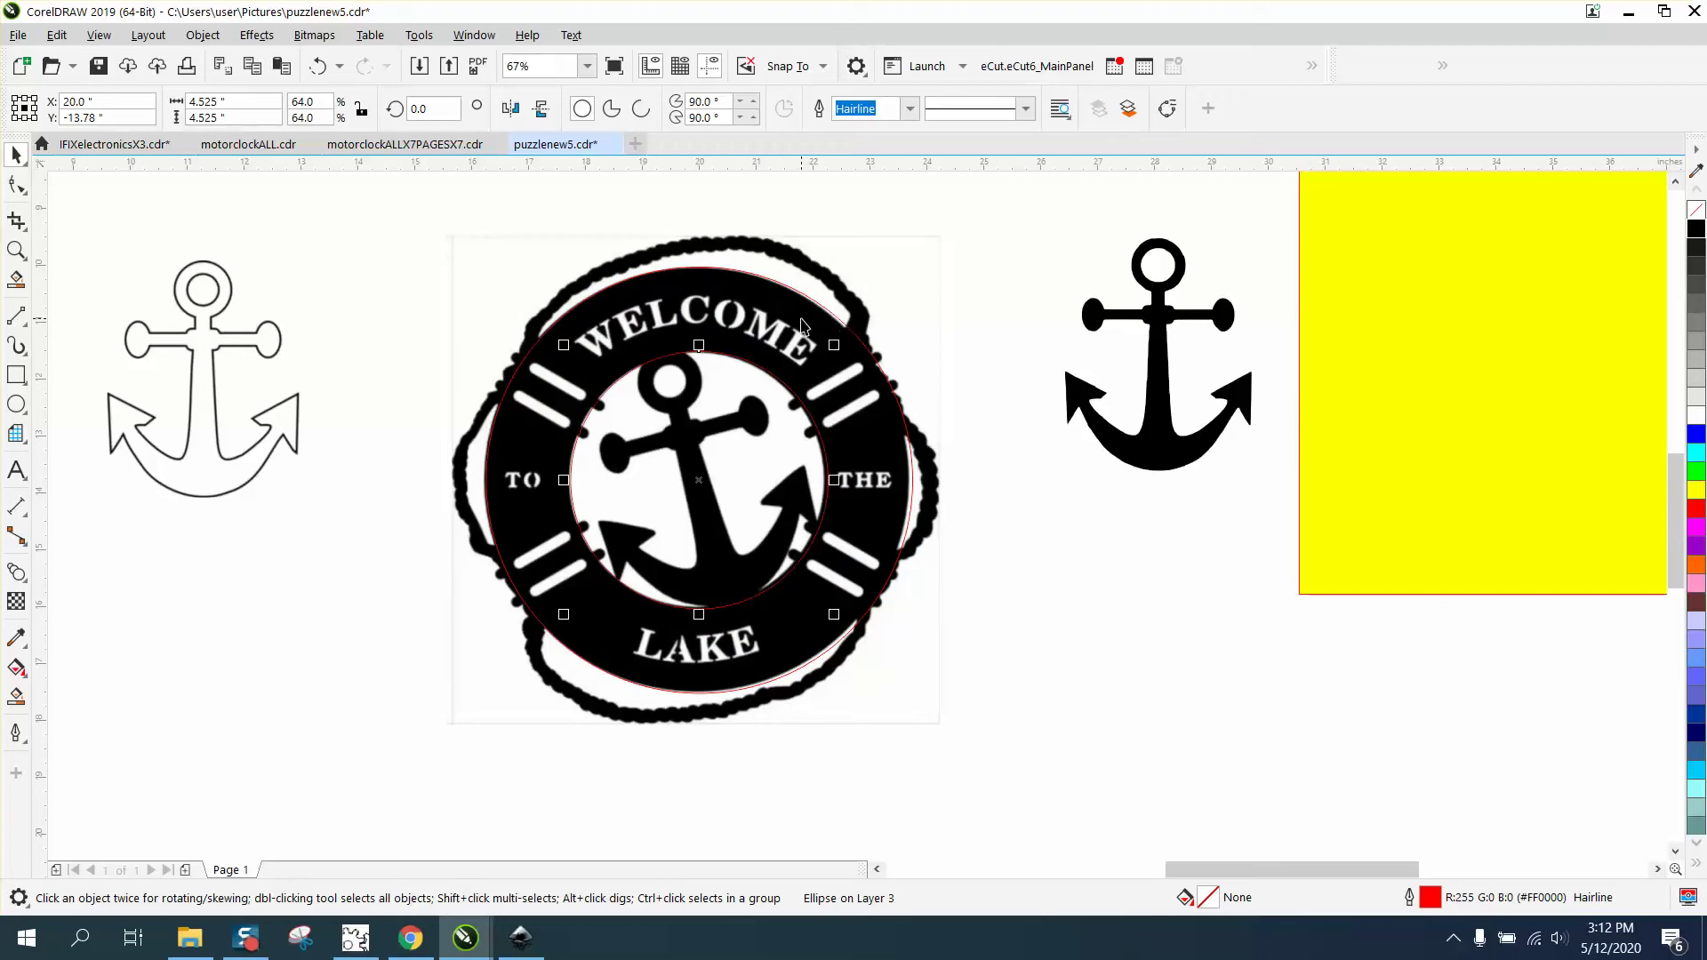
Step: Rearrange the Welcome bitmap beside the circles and move the black anchor below the outline anchor
scroll(702, 319, "down", 3)
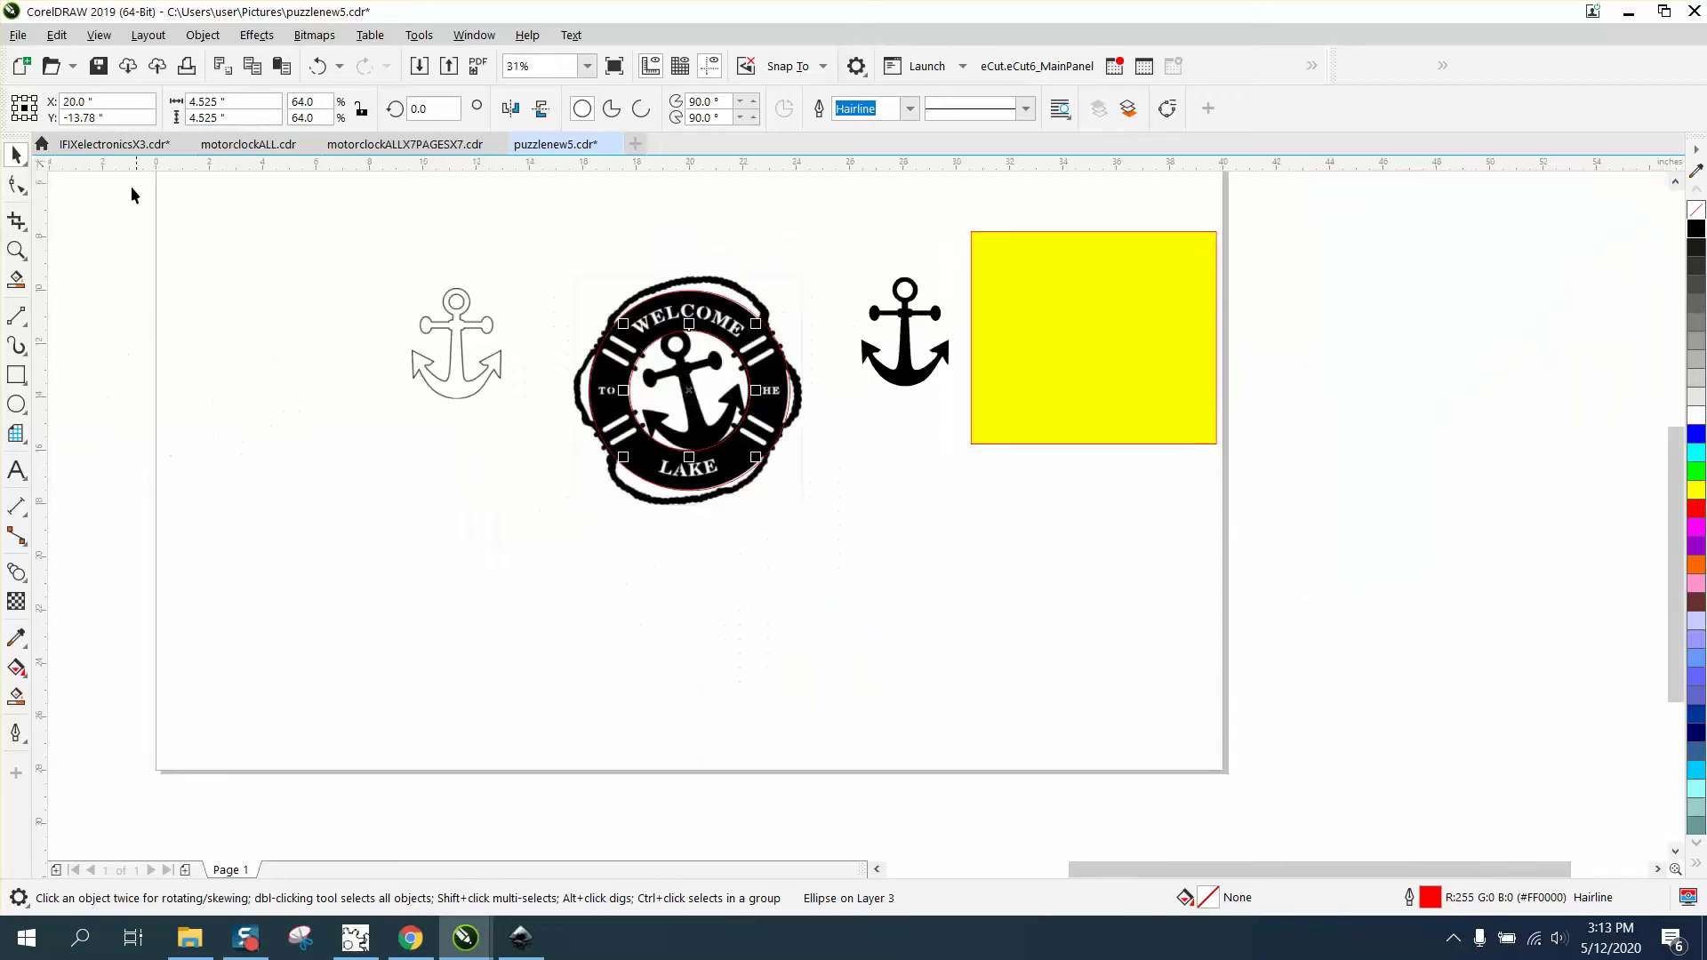
left_click(475, 177)
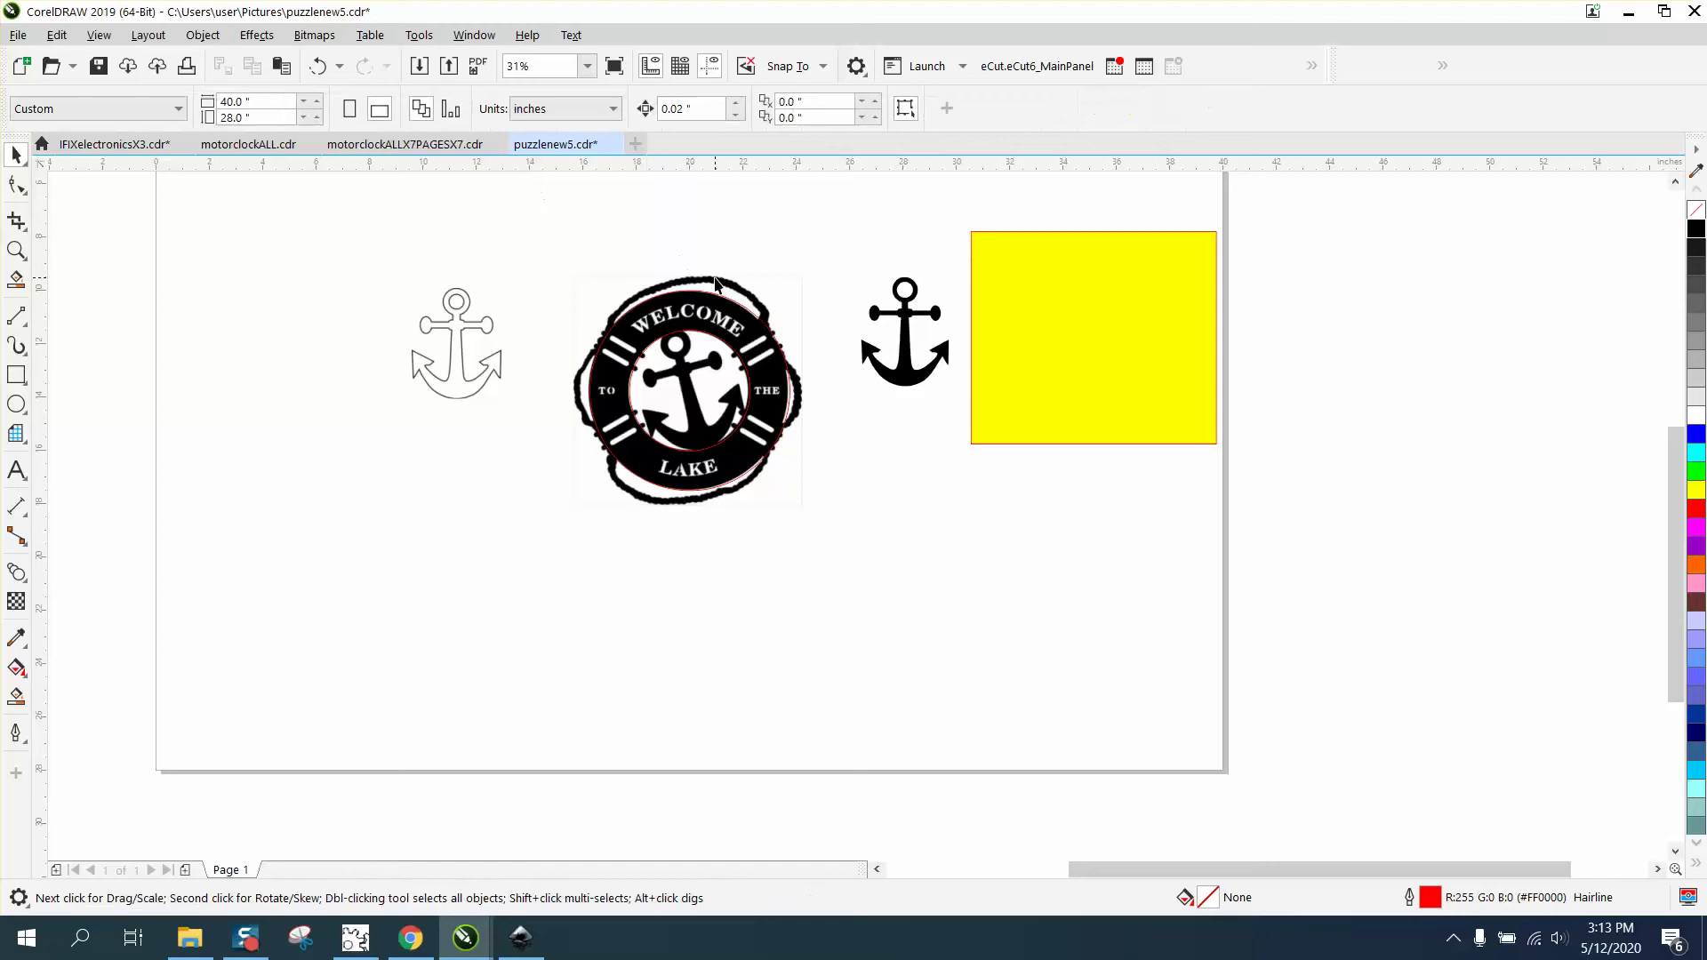
left_click_drag(716, 283, 1104, 463)
left_click_drag(562, 276, 845, 525)
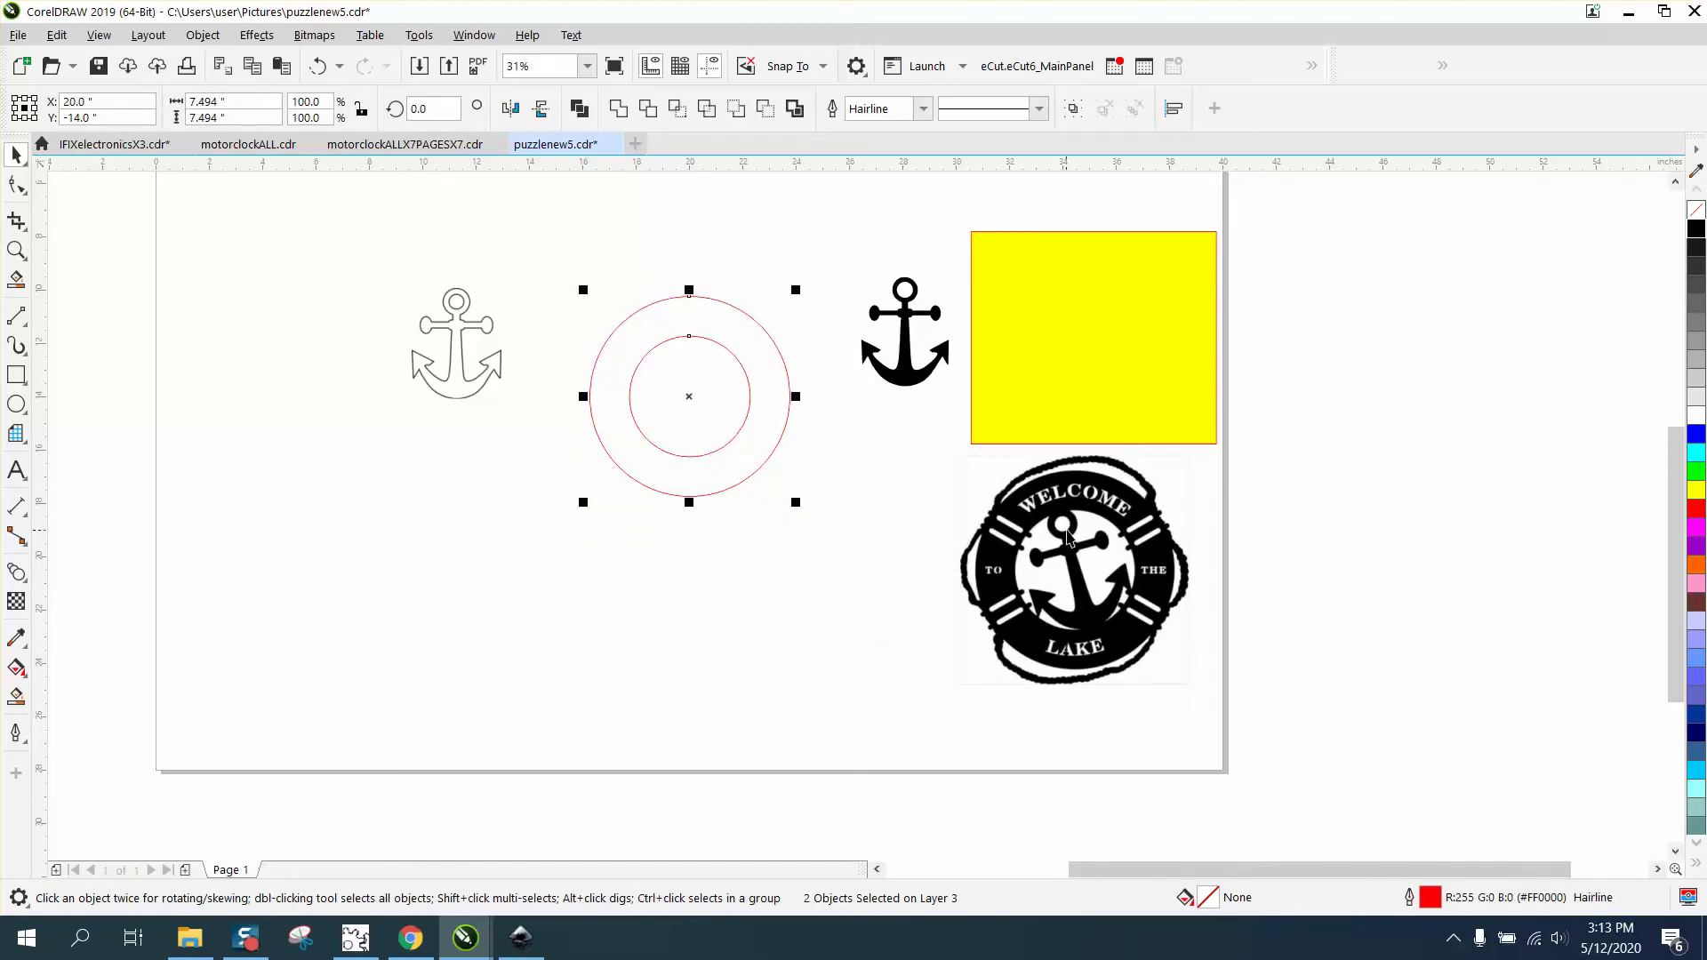
left_click_drag(1070, 538, 927, 500)
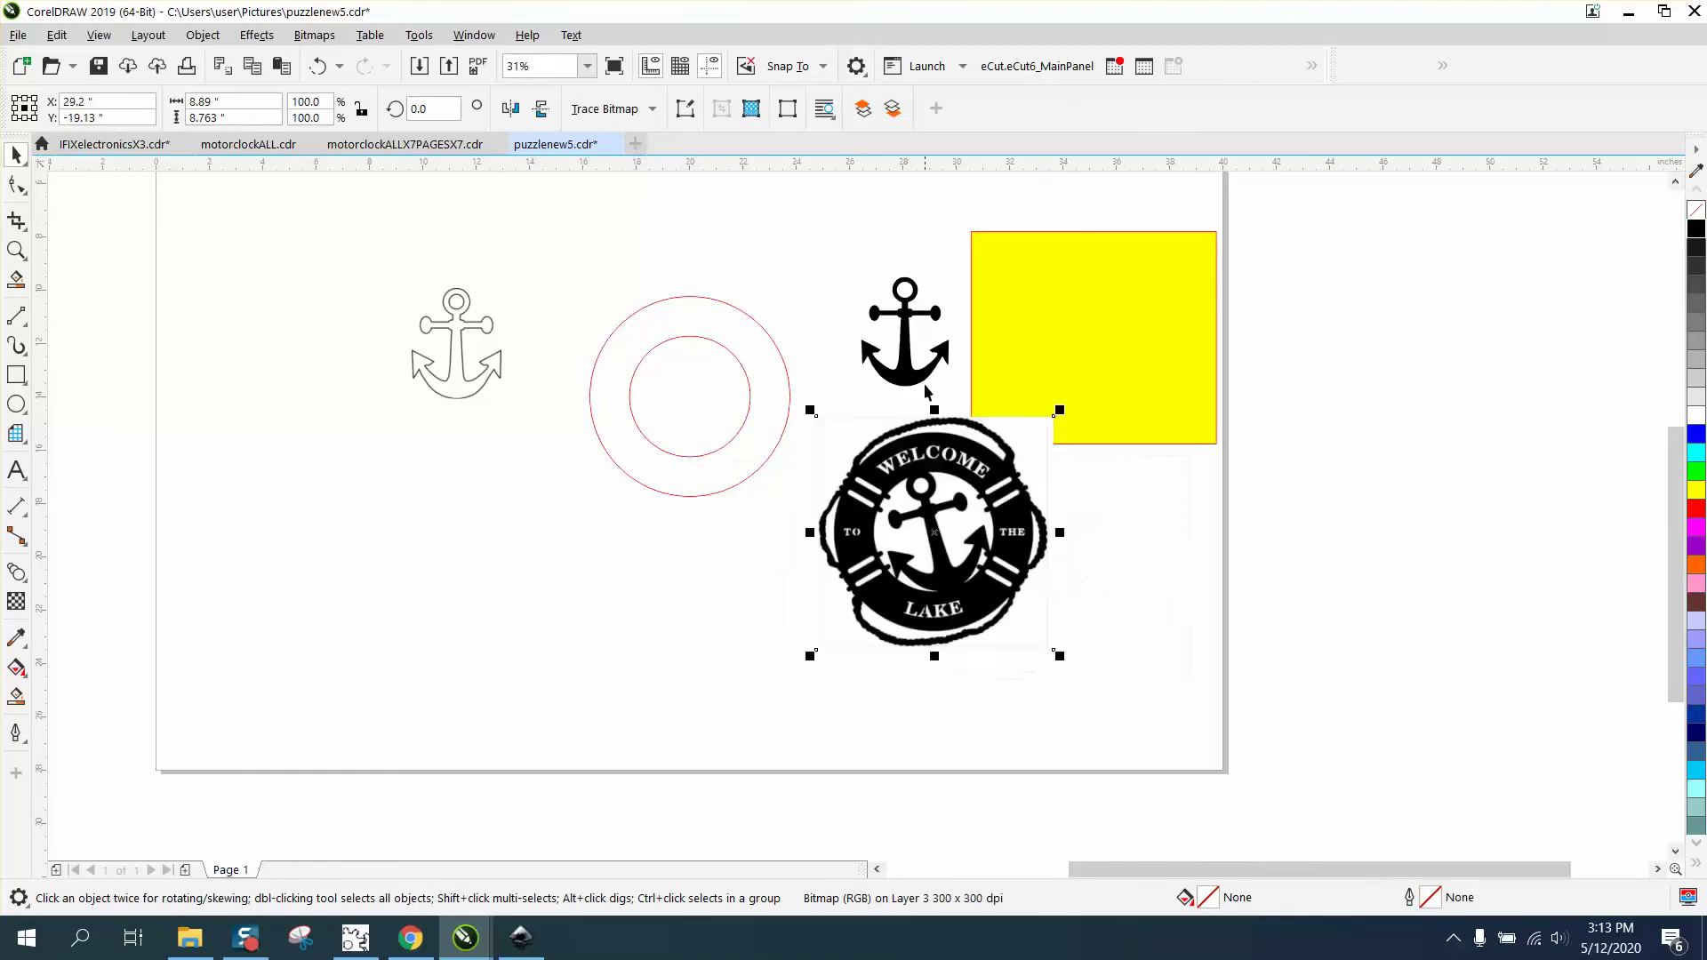
left_click_drag(910, 372, 486, 532)
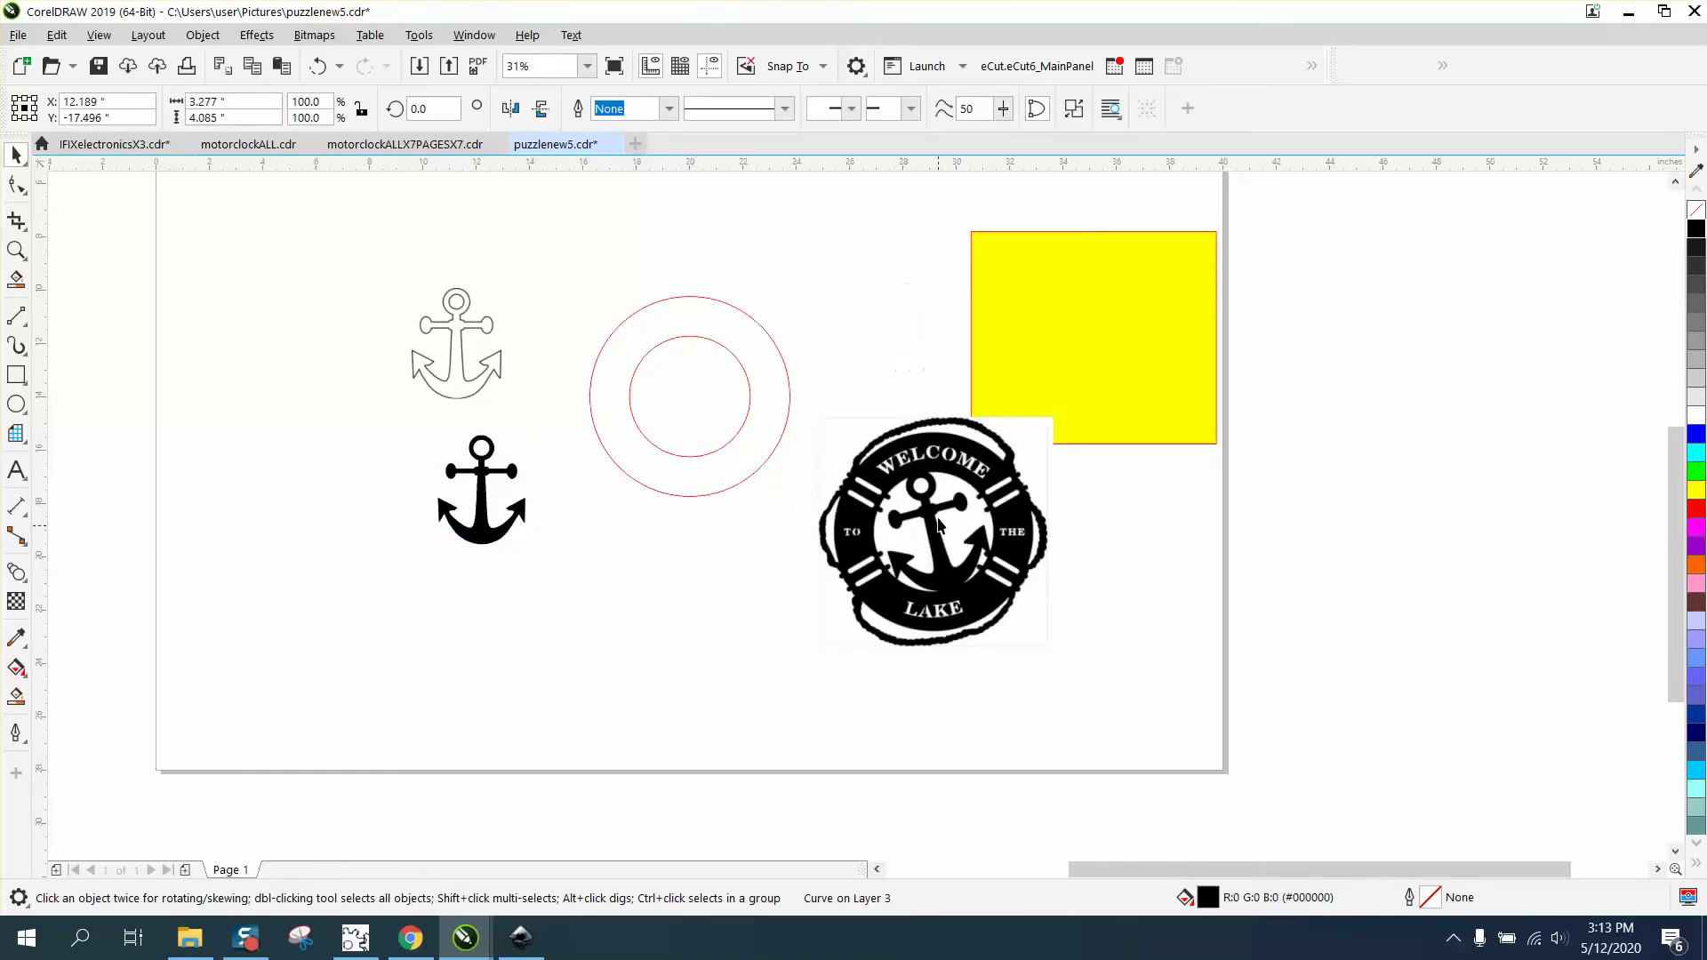
left_click_drag(938, 539, 933, 371)
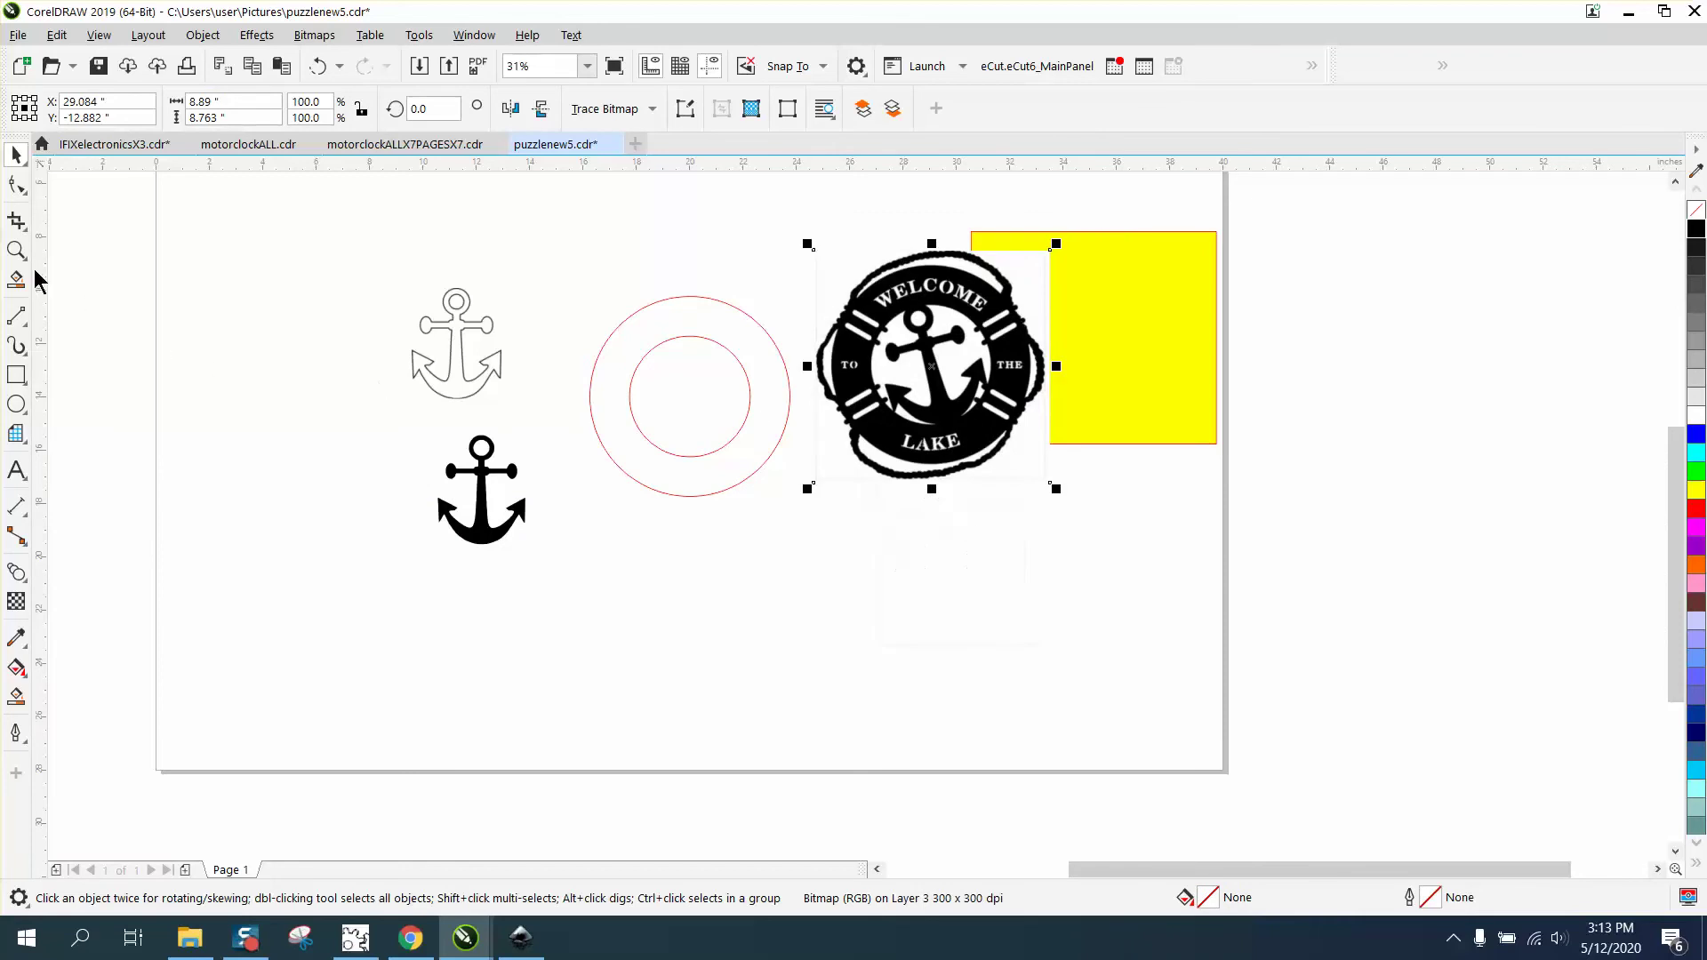
Step: Place the black anchor over the bitmap's anchor, rotate it about 17.8°, and centre it in the circles
key("z")
left_click_drag(540, 241, 1209, 543)
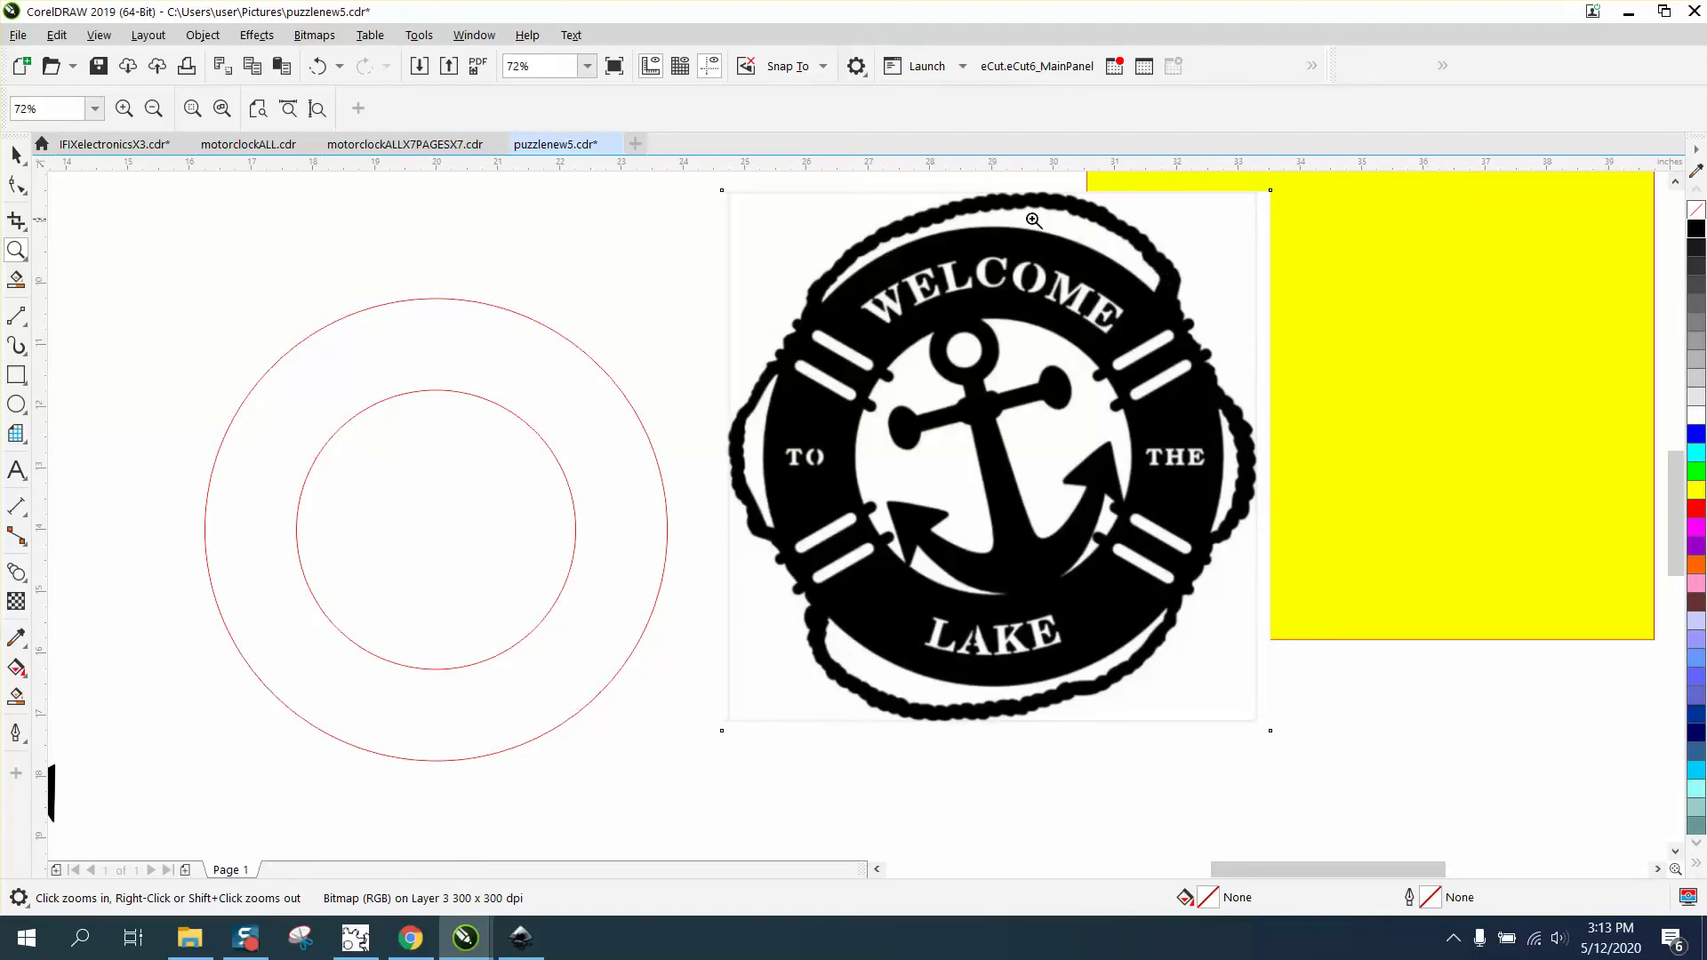
right_click(640, 455)
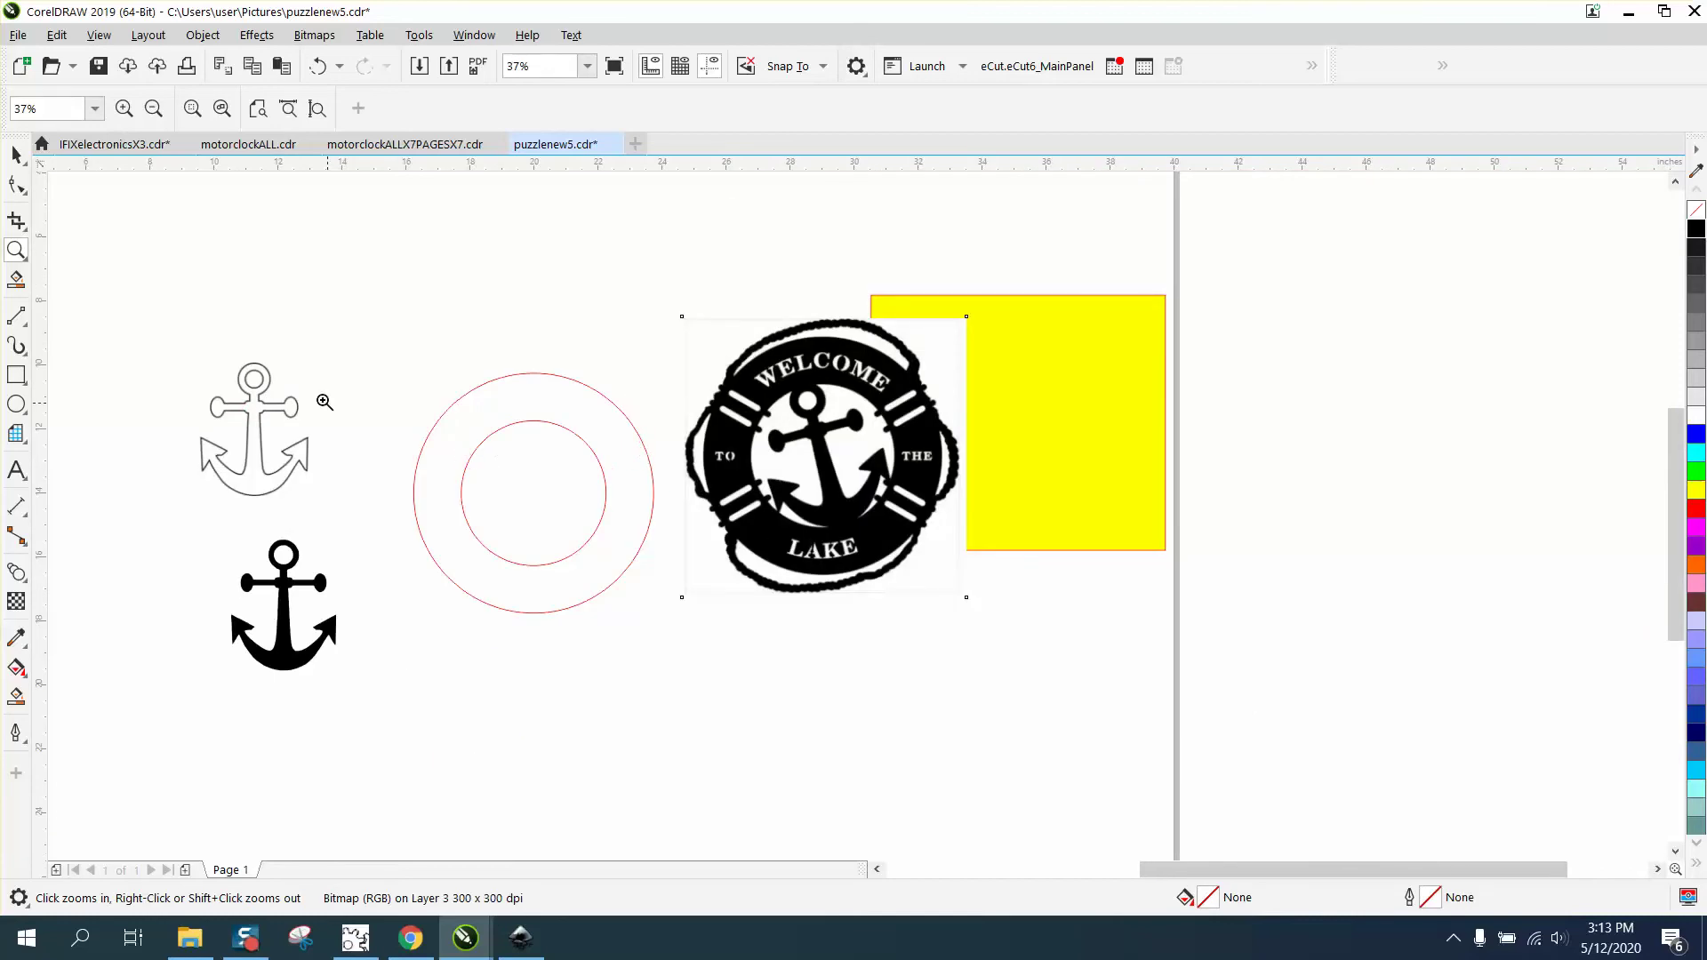
left_click(16, 157)
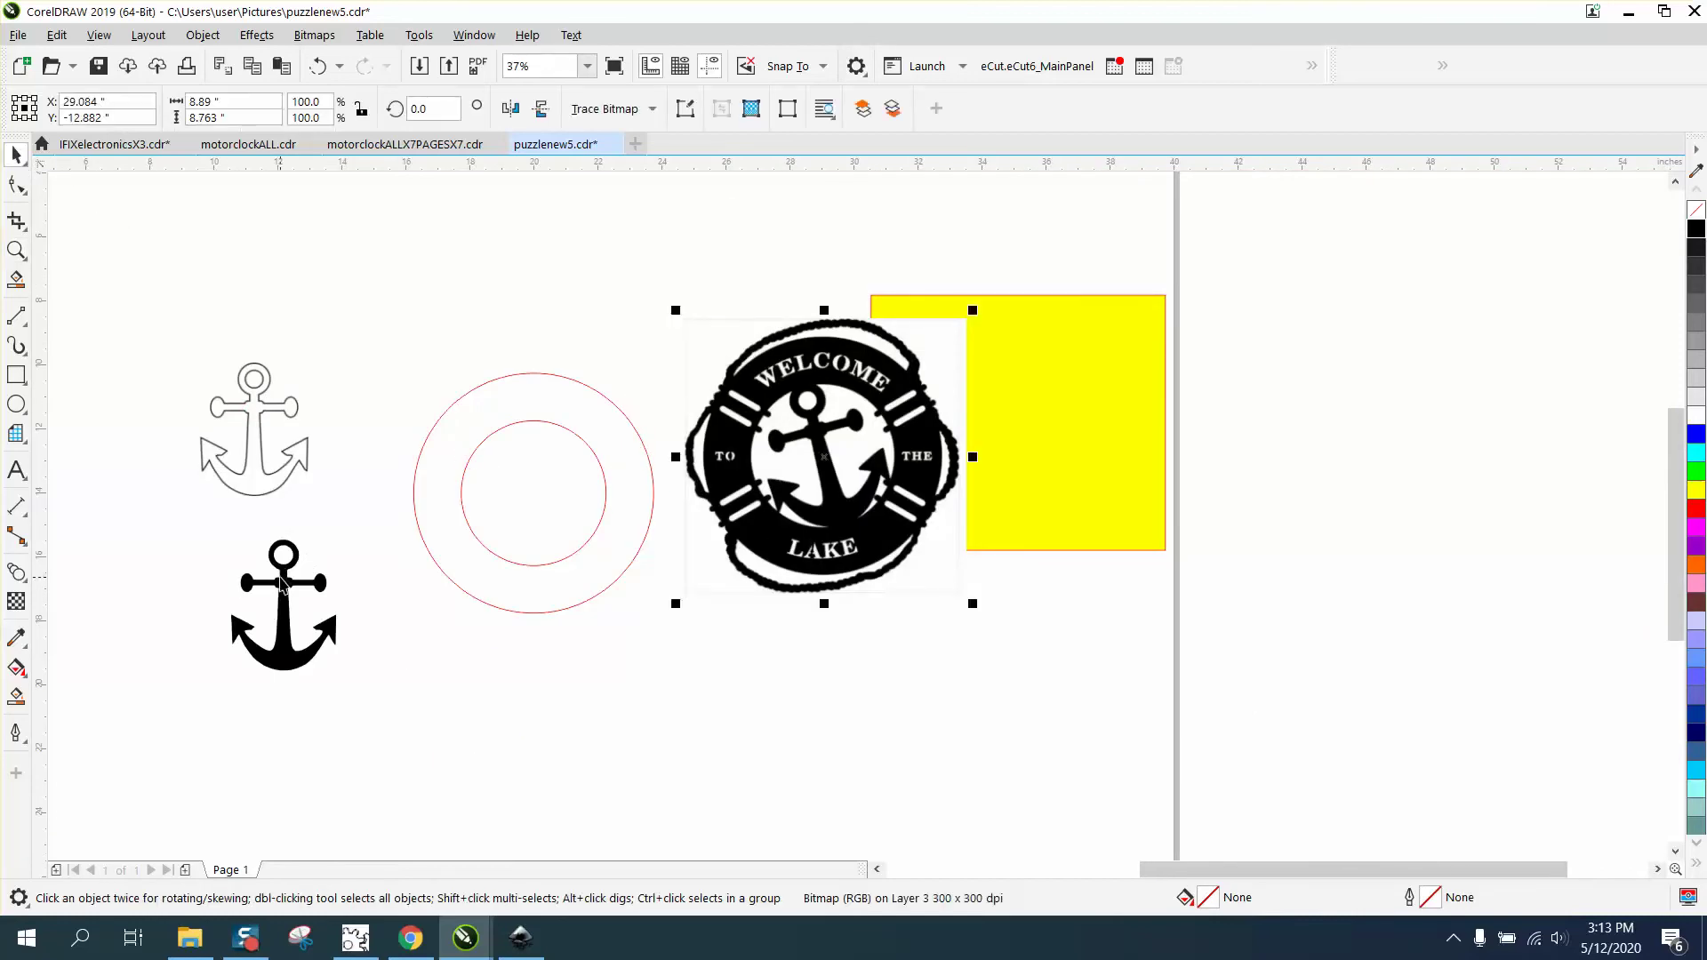
left_click_drag(281, 584, 827, 453)
left_click(893, 476)
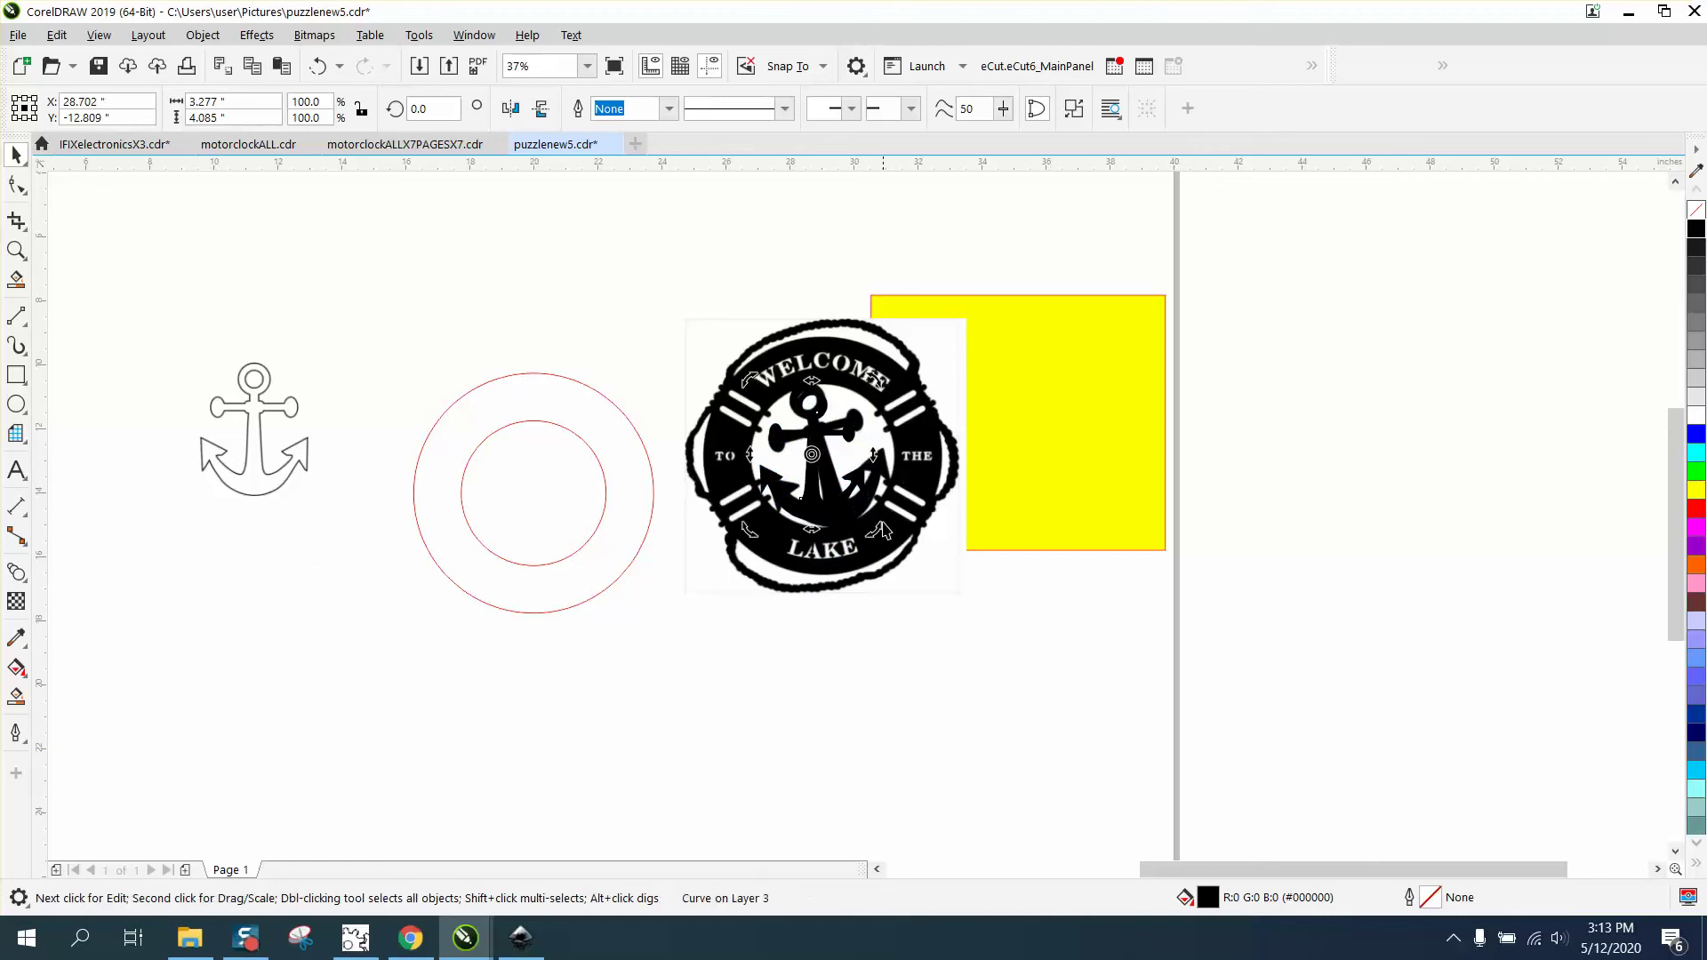
left_click_drag(880, 531, 908, 521)
key("p")
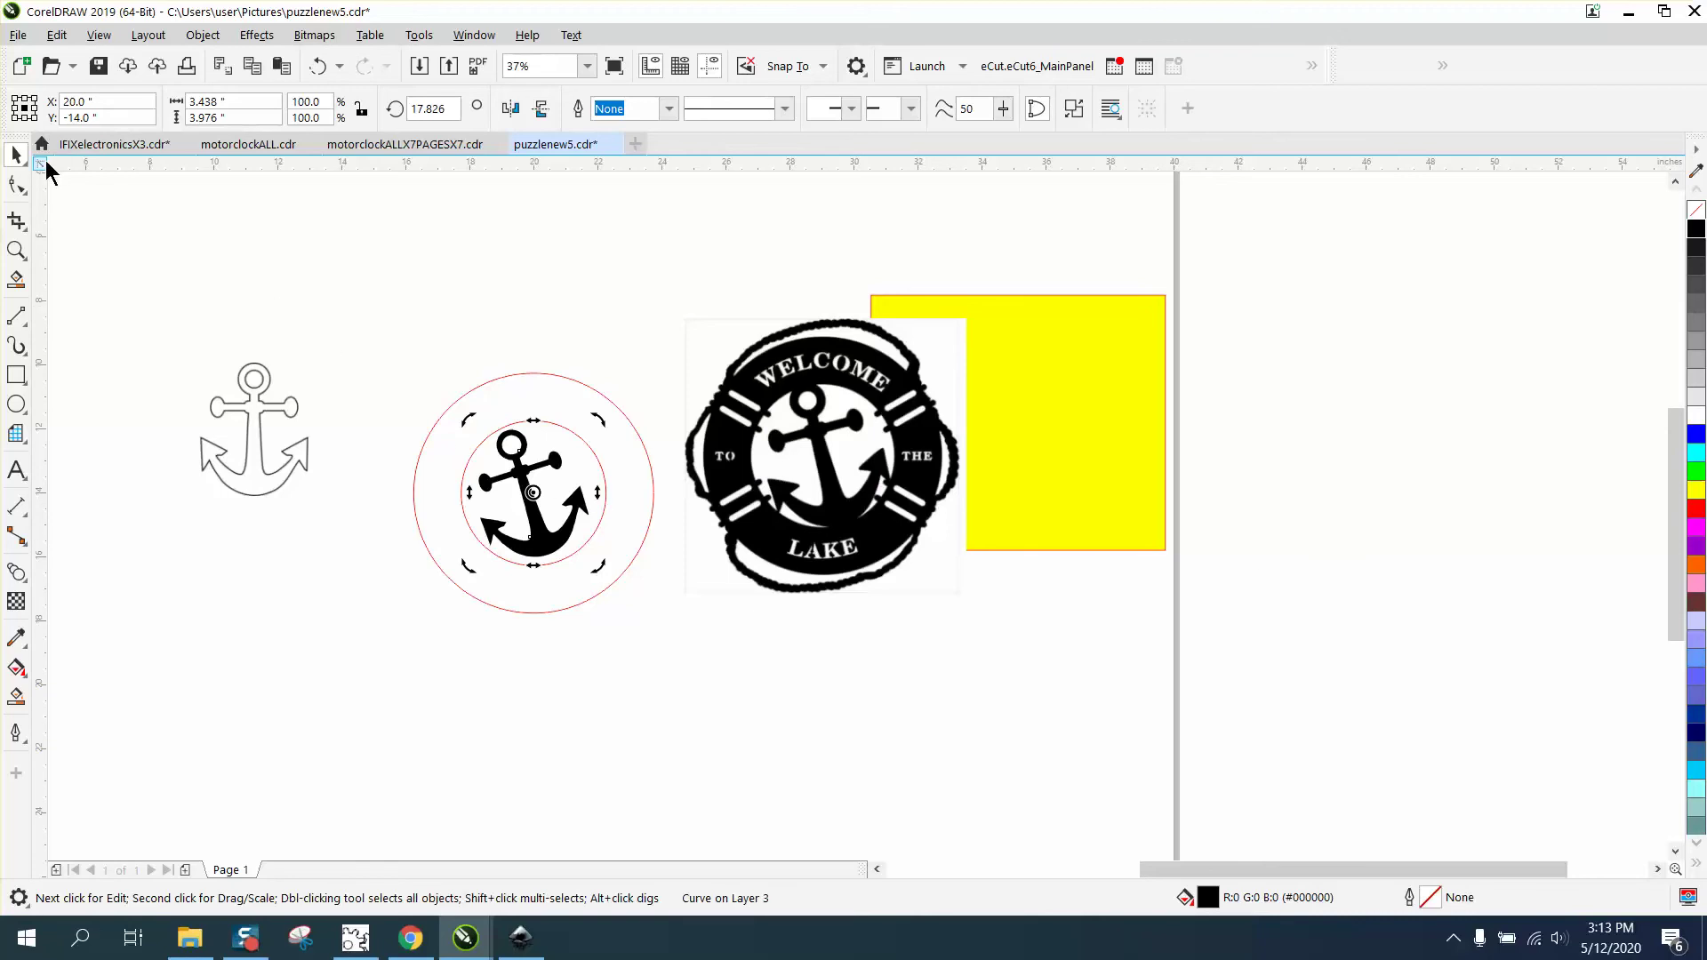
left_click(433, 397)
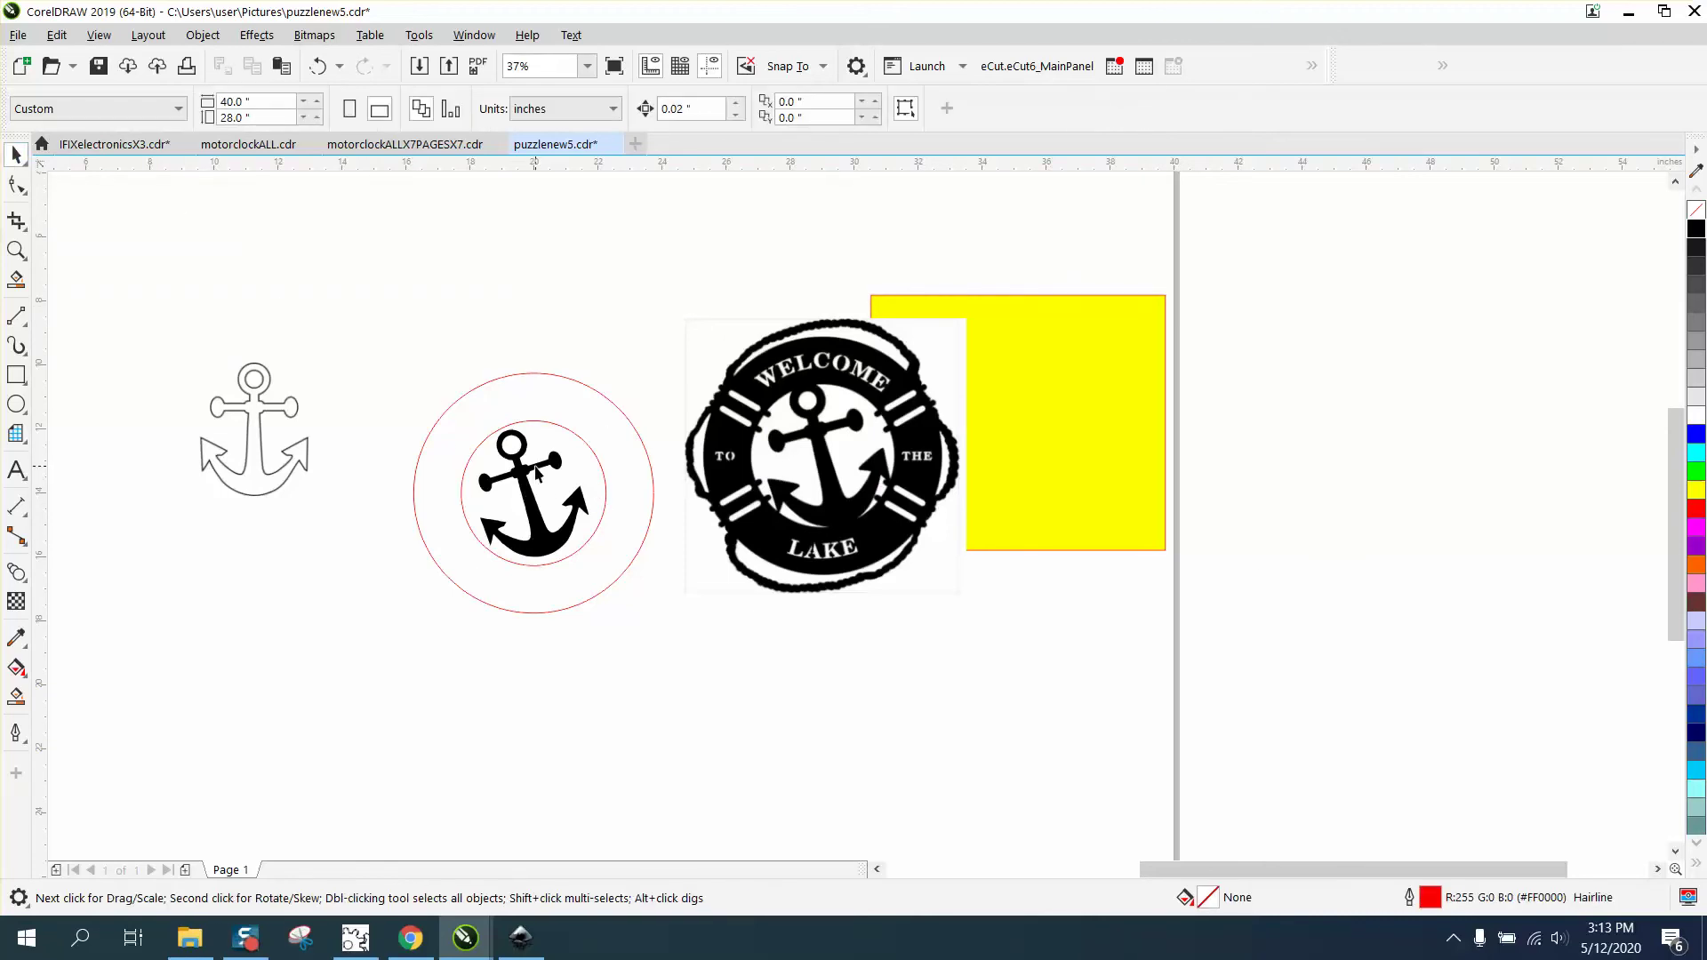
Step: Adjust the inner circle's size, then bring it to the front of the page
left_click(537, 473)
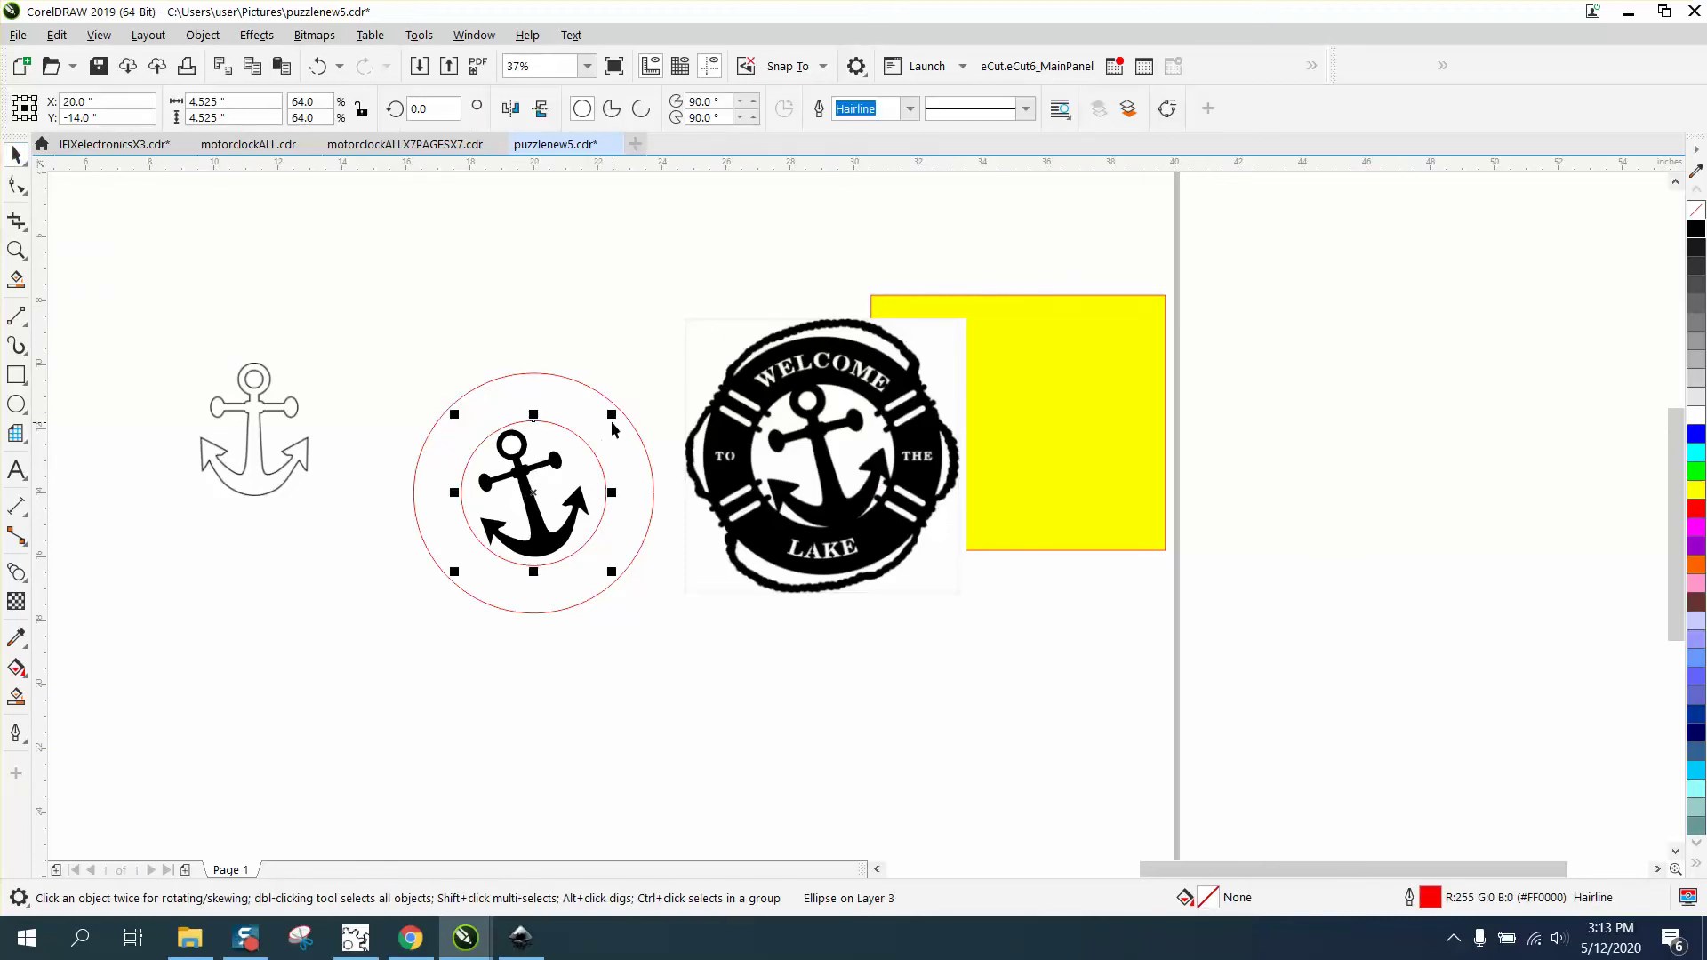
left_click_drag(614, 411, 610, 407)
left_click(587, 435)
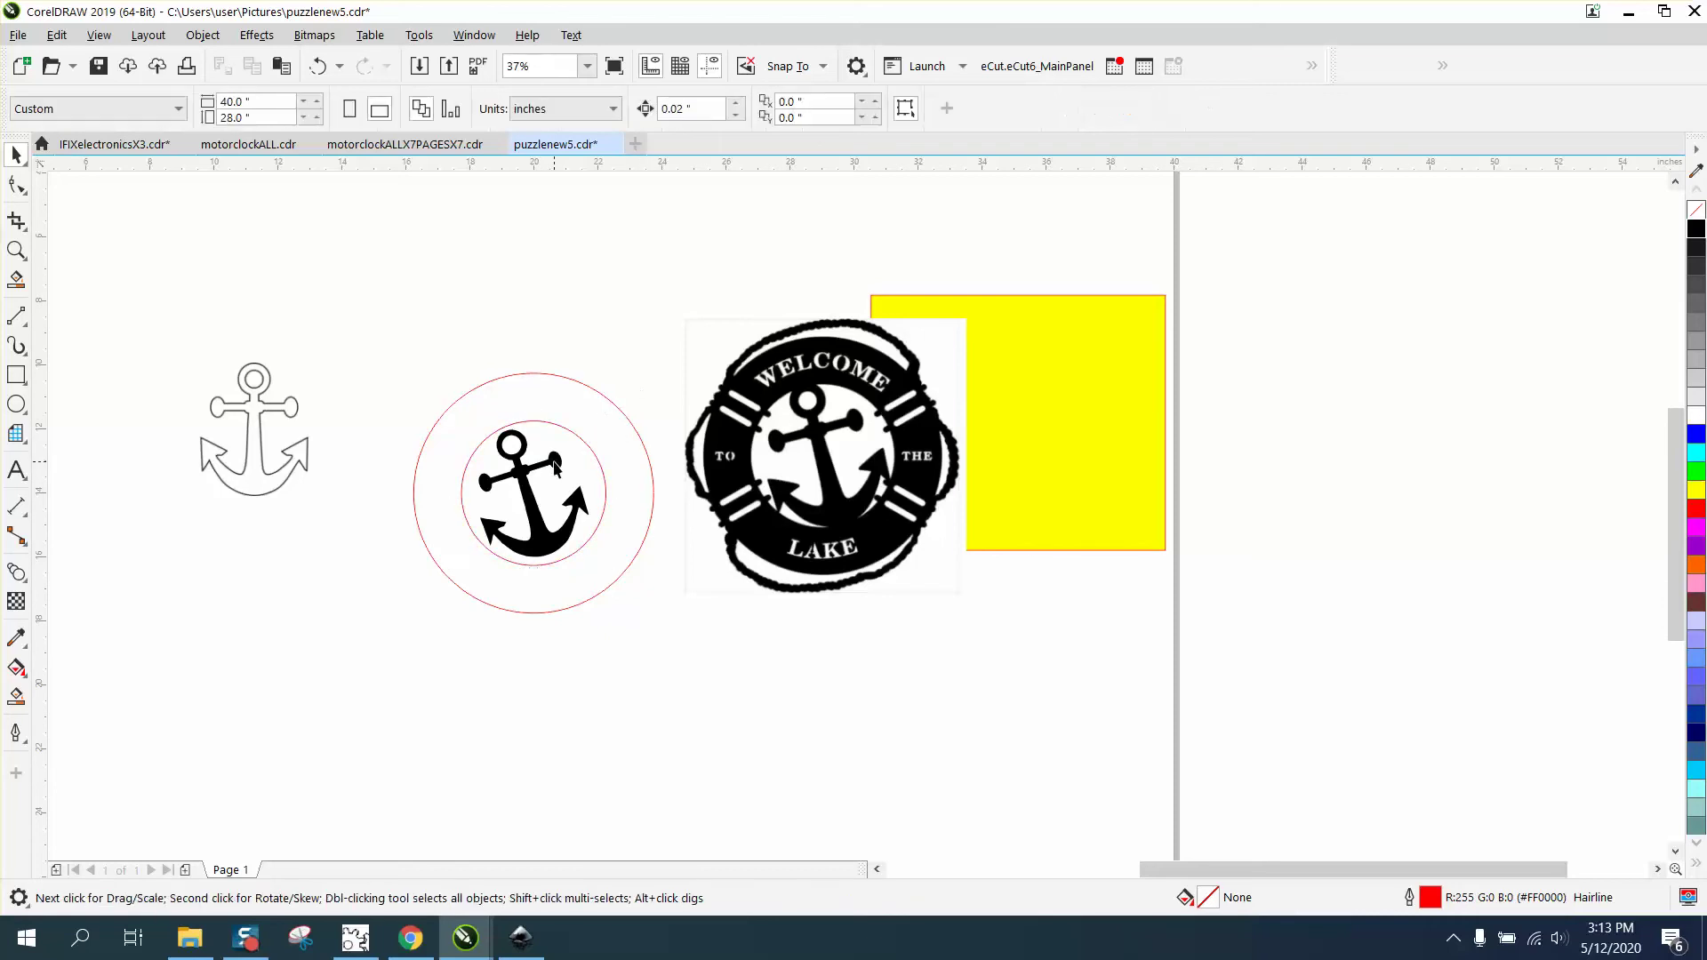
left_click(555, 463)
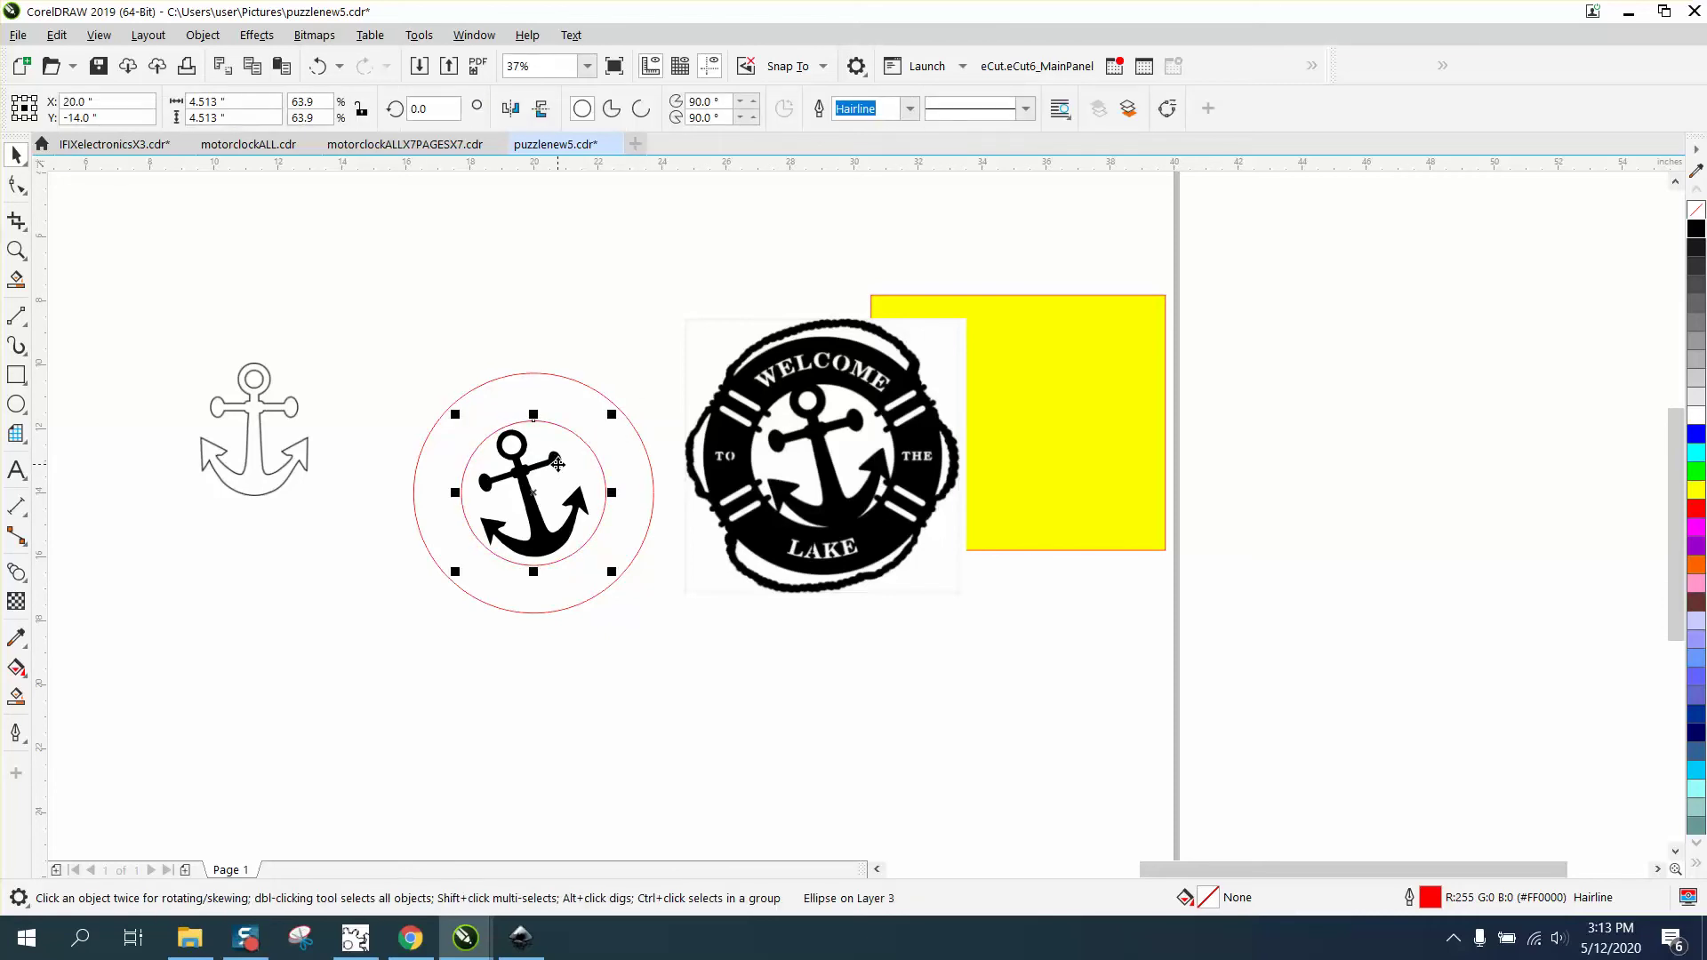
left_click_drag(611, 415, 616, 410)
left_click(317, 68)
left_click(202, 35)
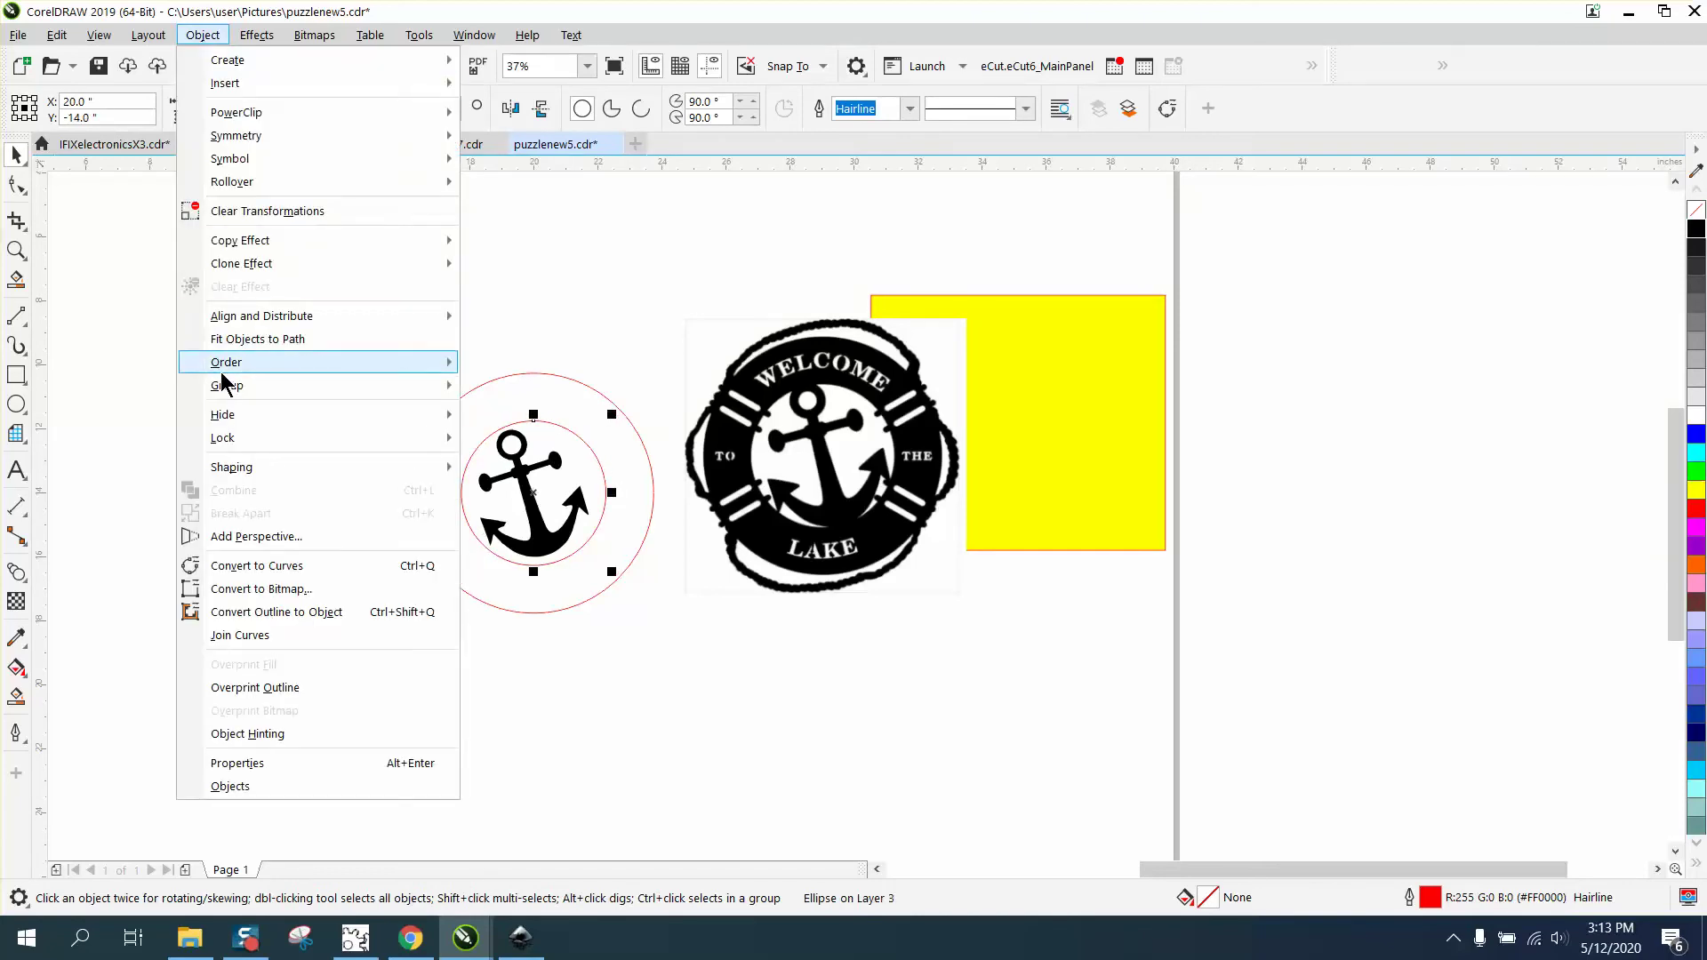
mouse_move(227, 365)
left_click(498, 389)
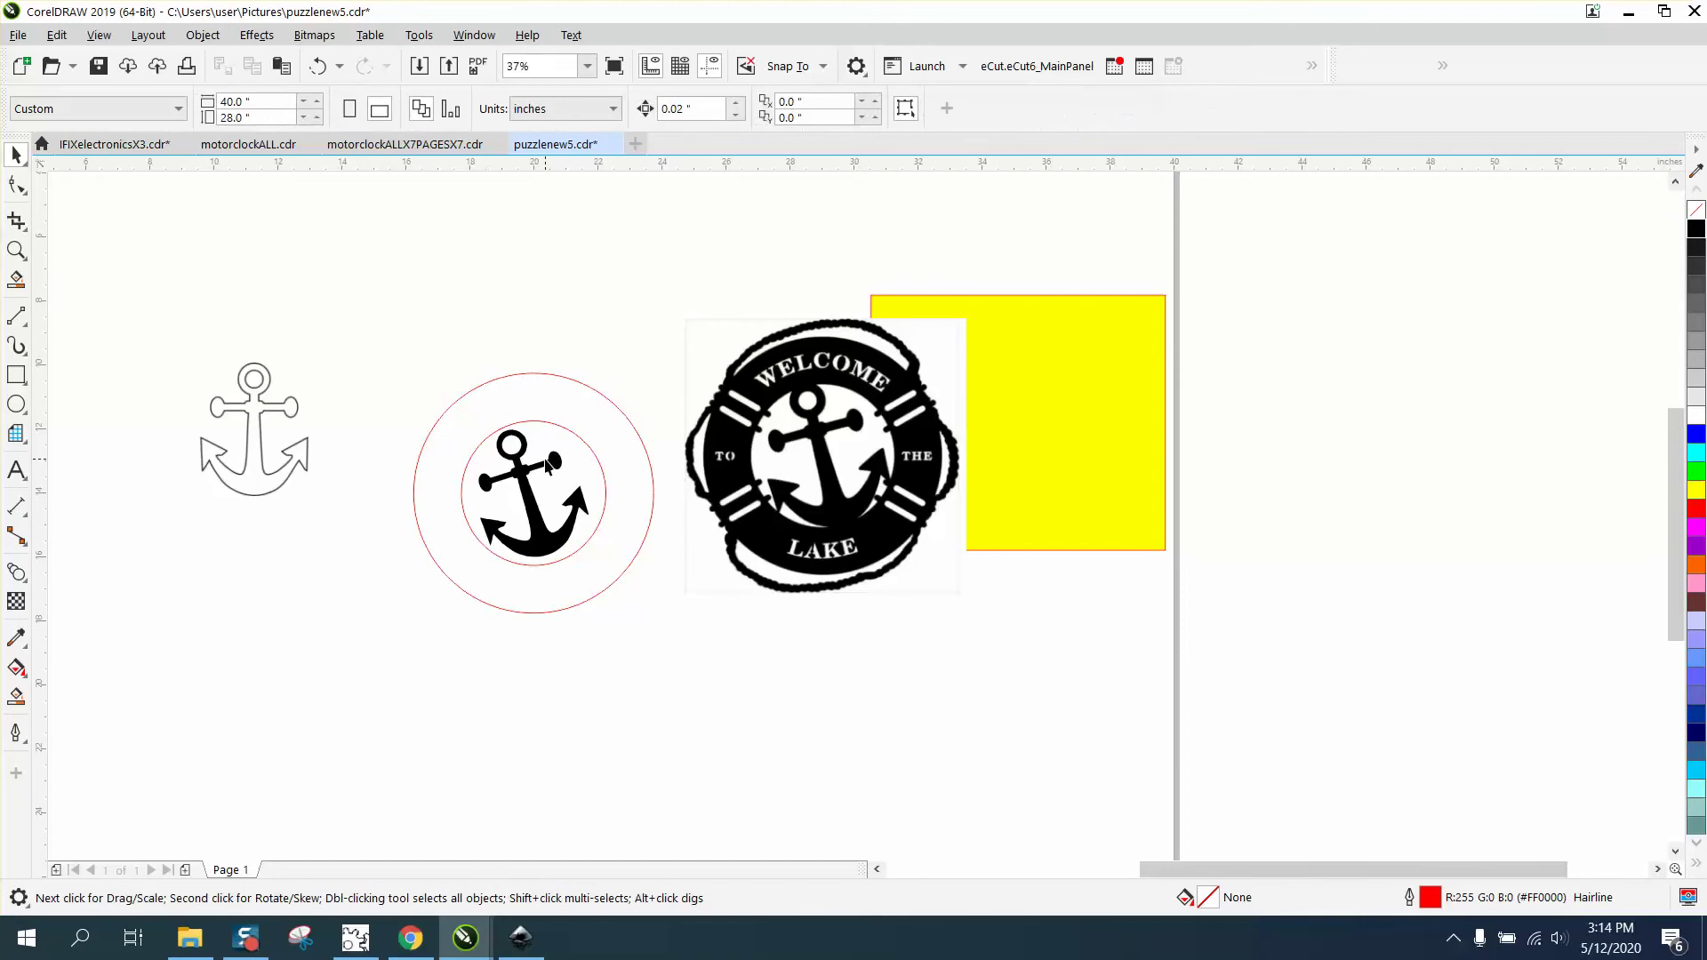
Step: Enlarge the black anchor to 113% and nudge it right to X 20.22 inches
left_click(553, 463)
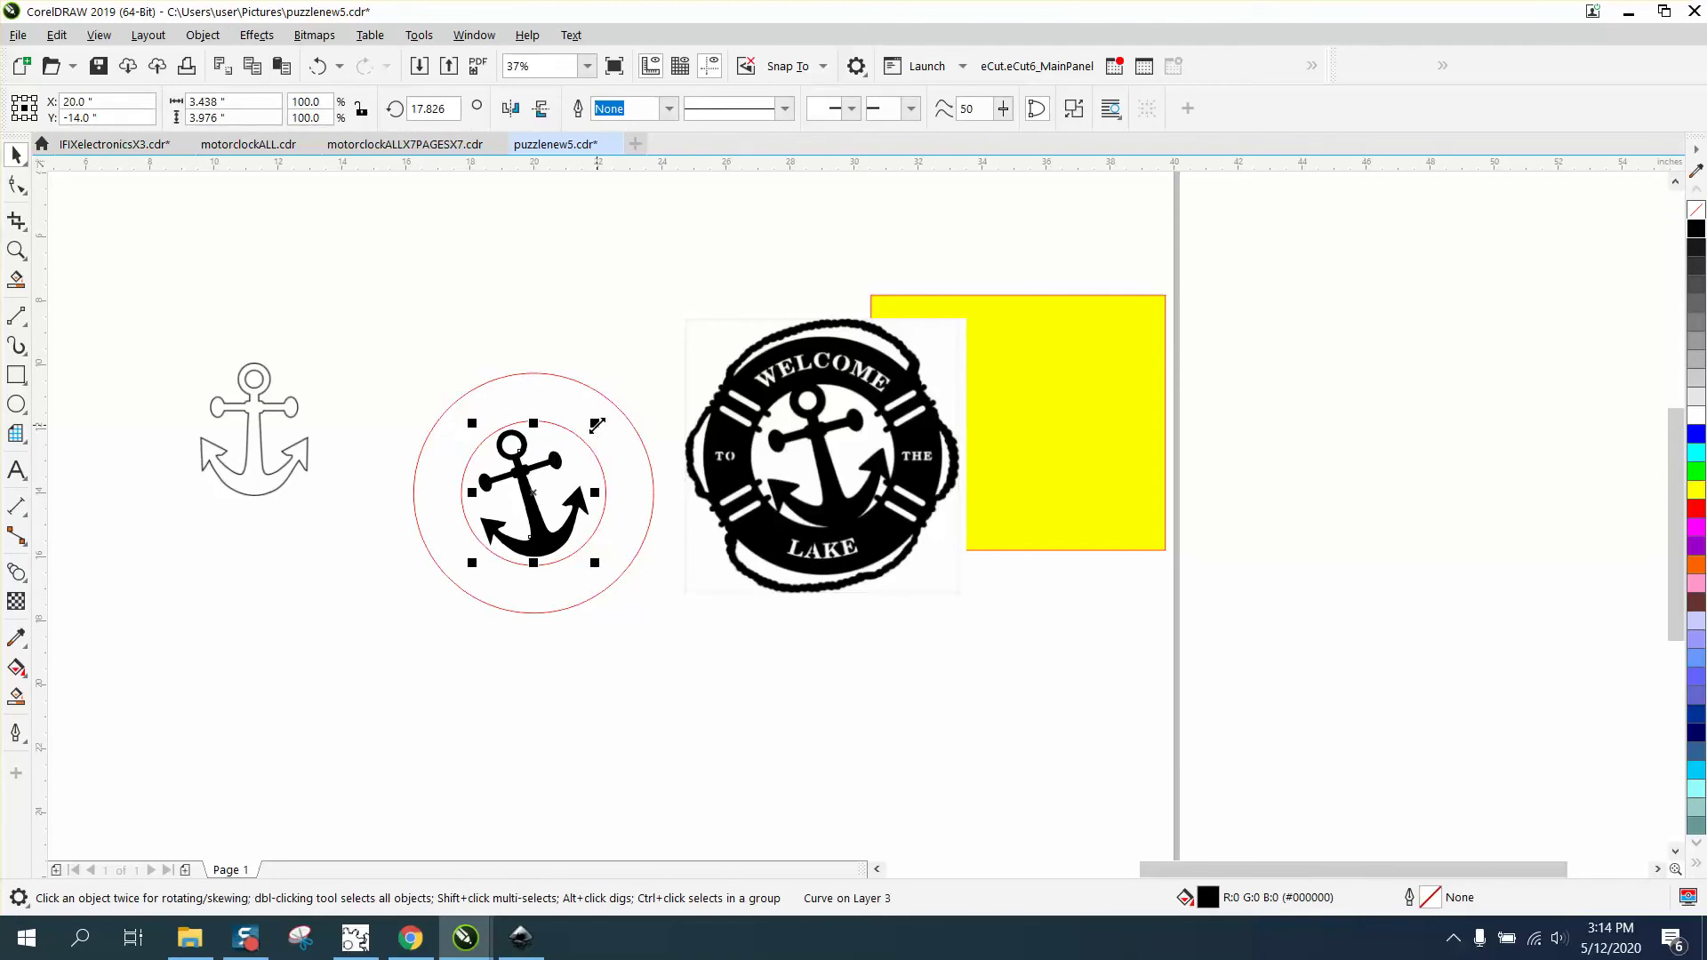
mouse_move(597, 425)
left_mouse_down()
mouse_move(622, 415)
mouse_move(599, 420)
left_mouse_up()
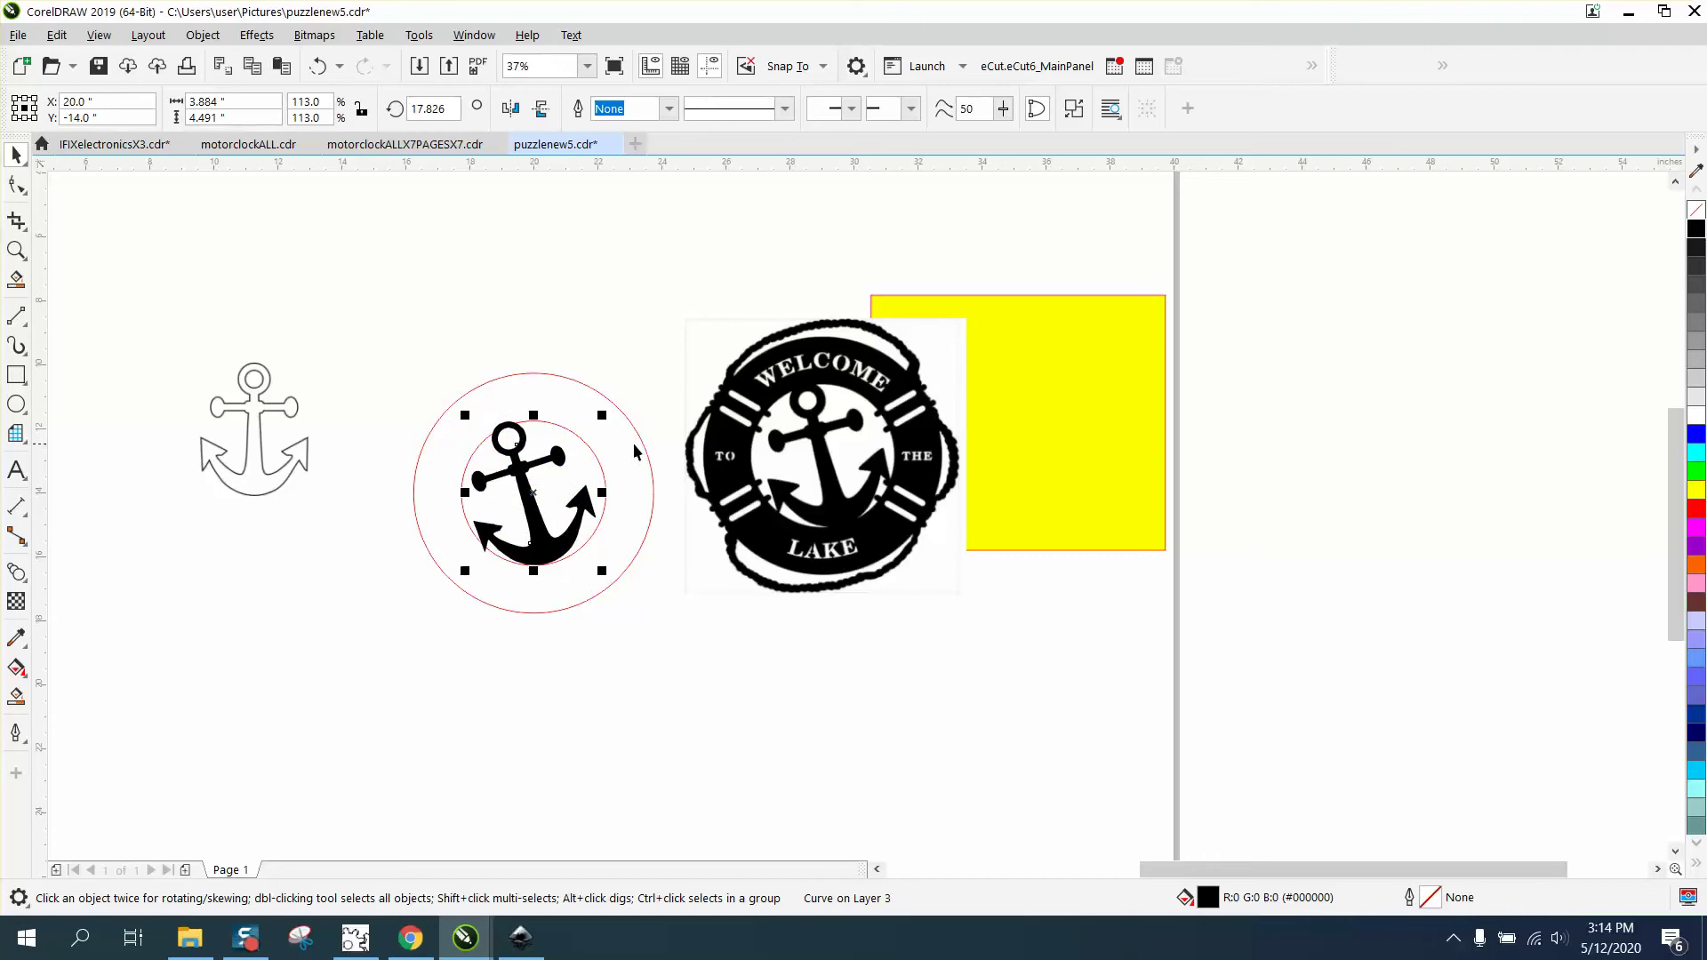
left_click(16, 250)
left_click_drag(351, 347, 800, 658)
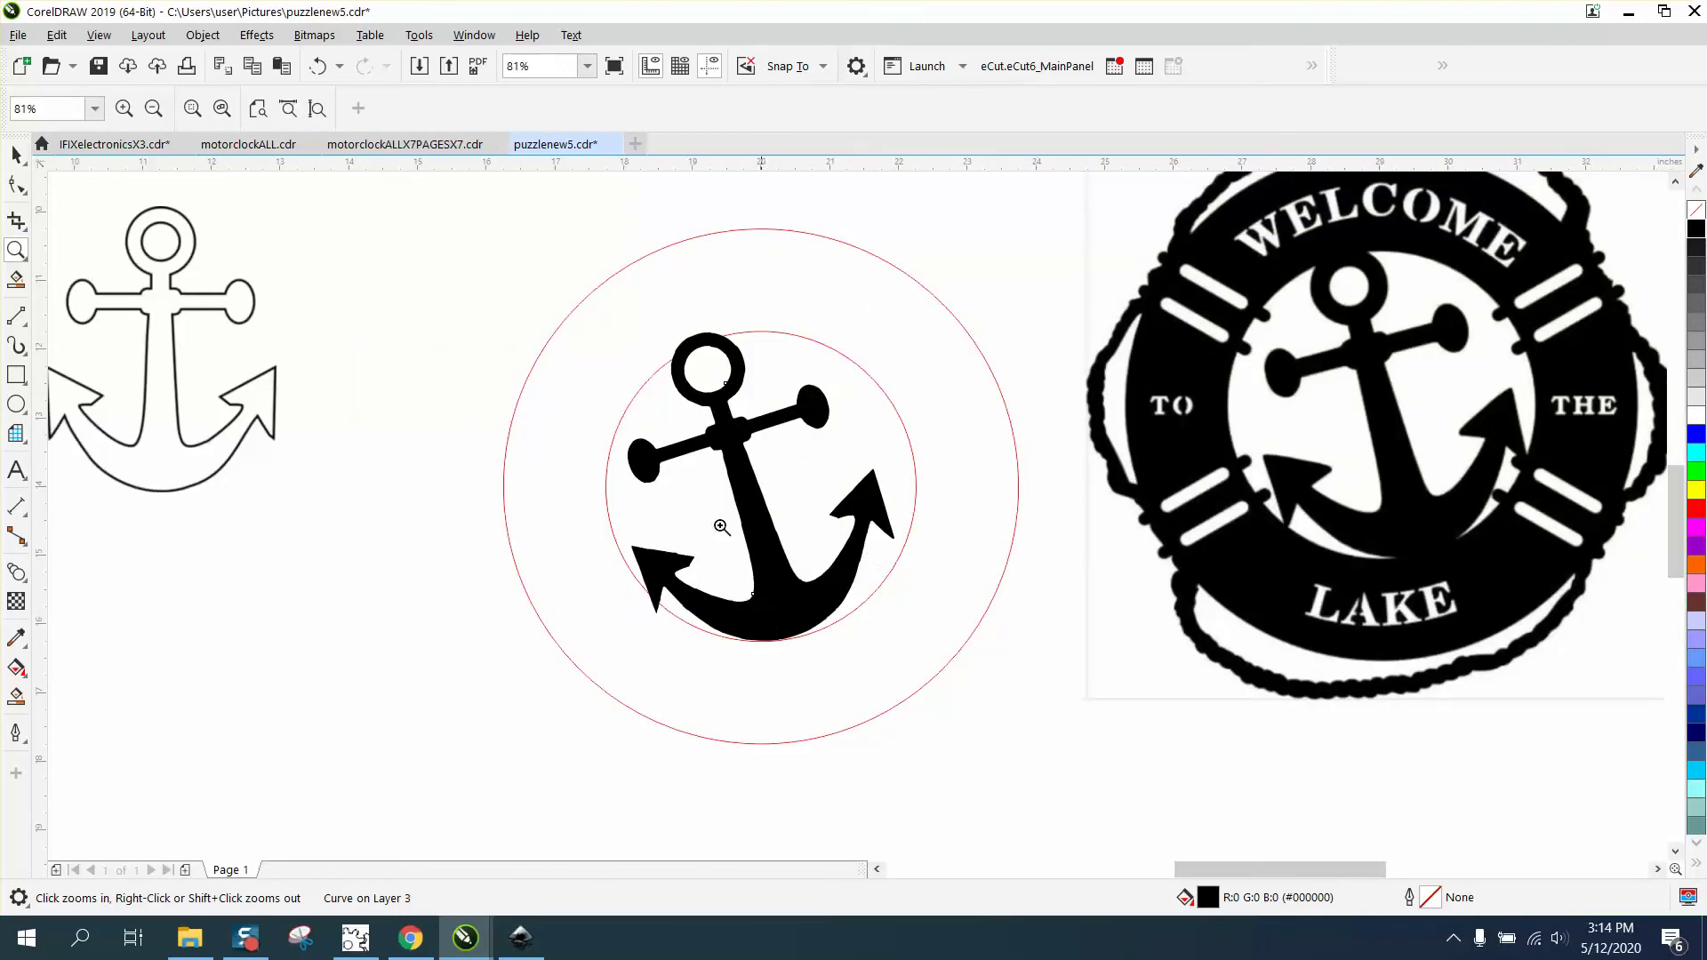
left_click(16, 156)
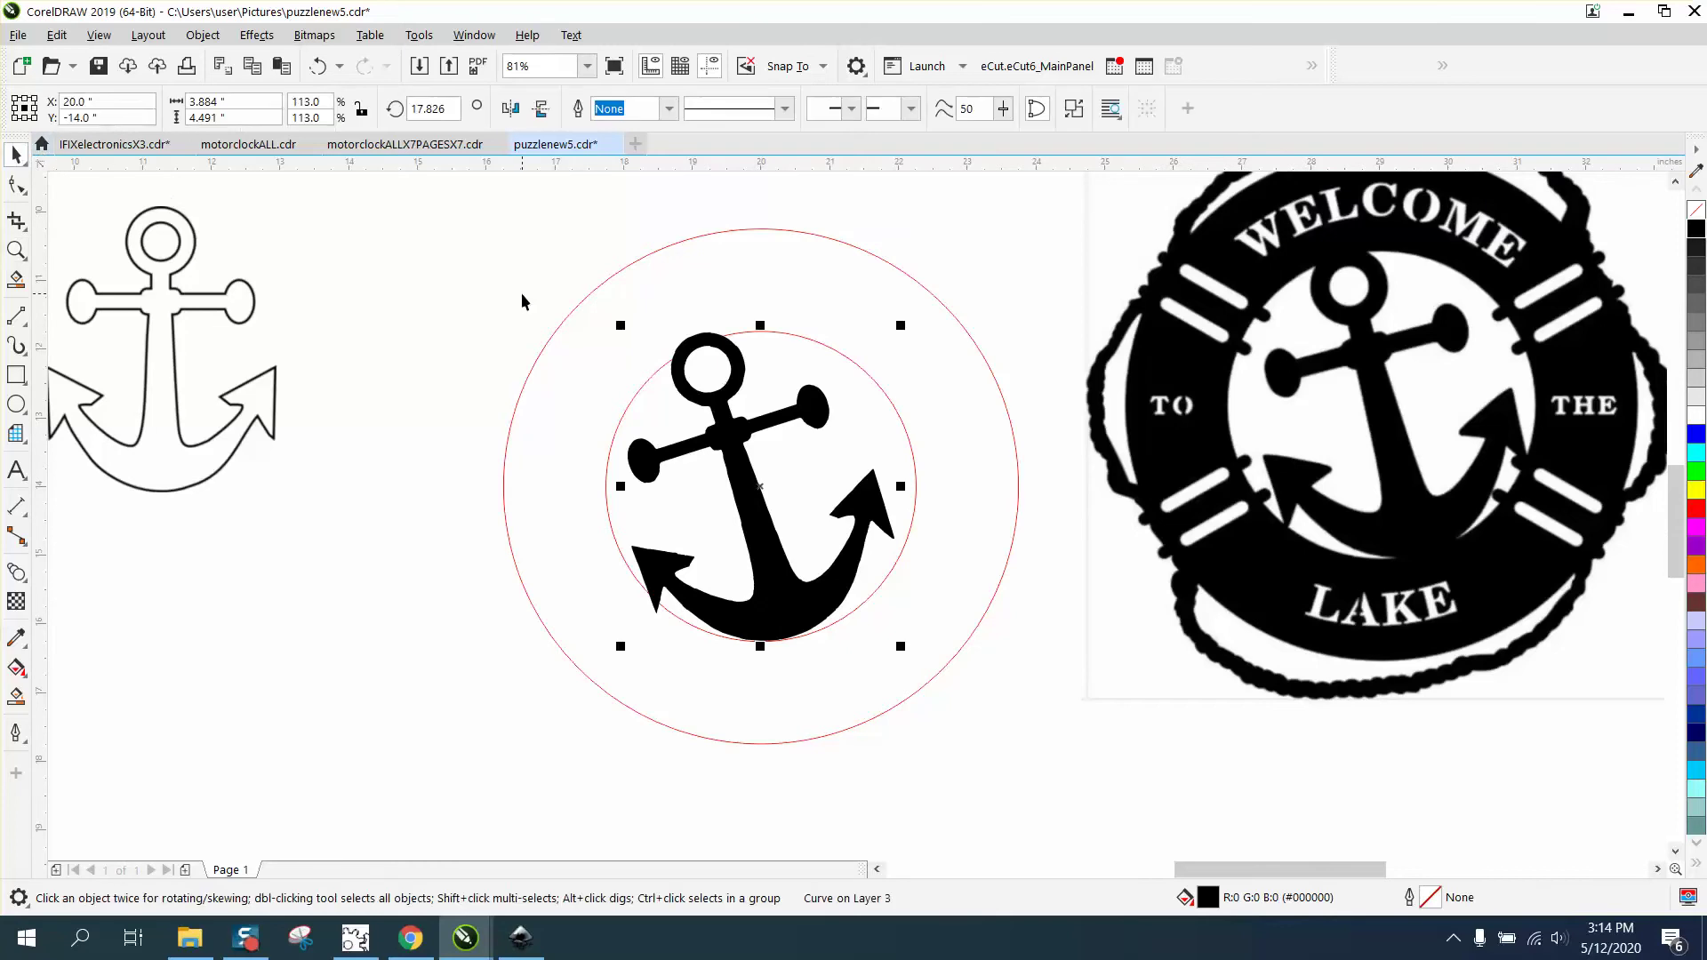
key("Right")
key("Right")
key("Right")
key("Right")
key("Right")
key("Right")
key("Right")
key("Right")
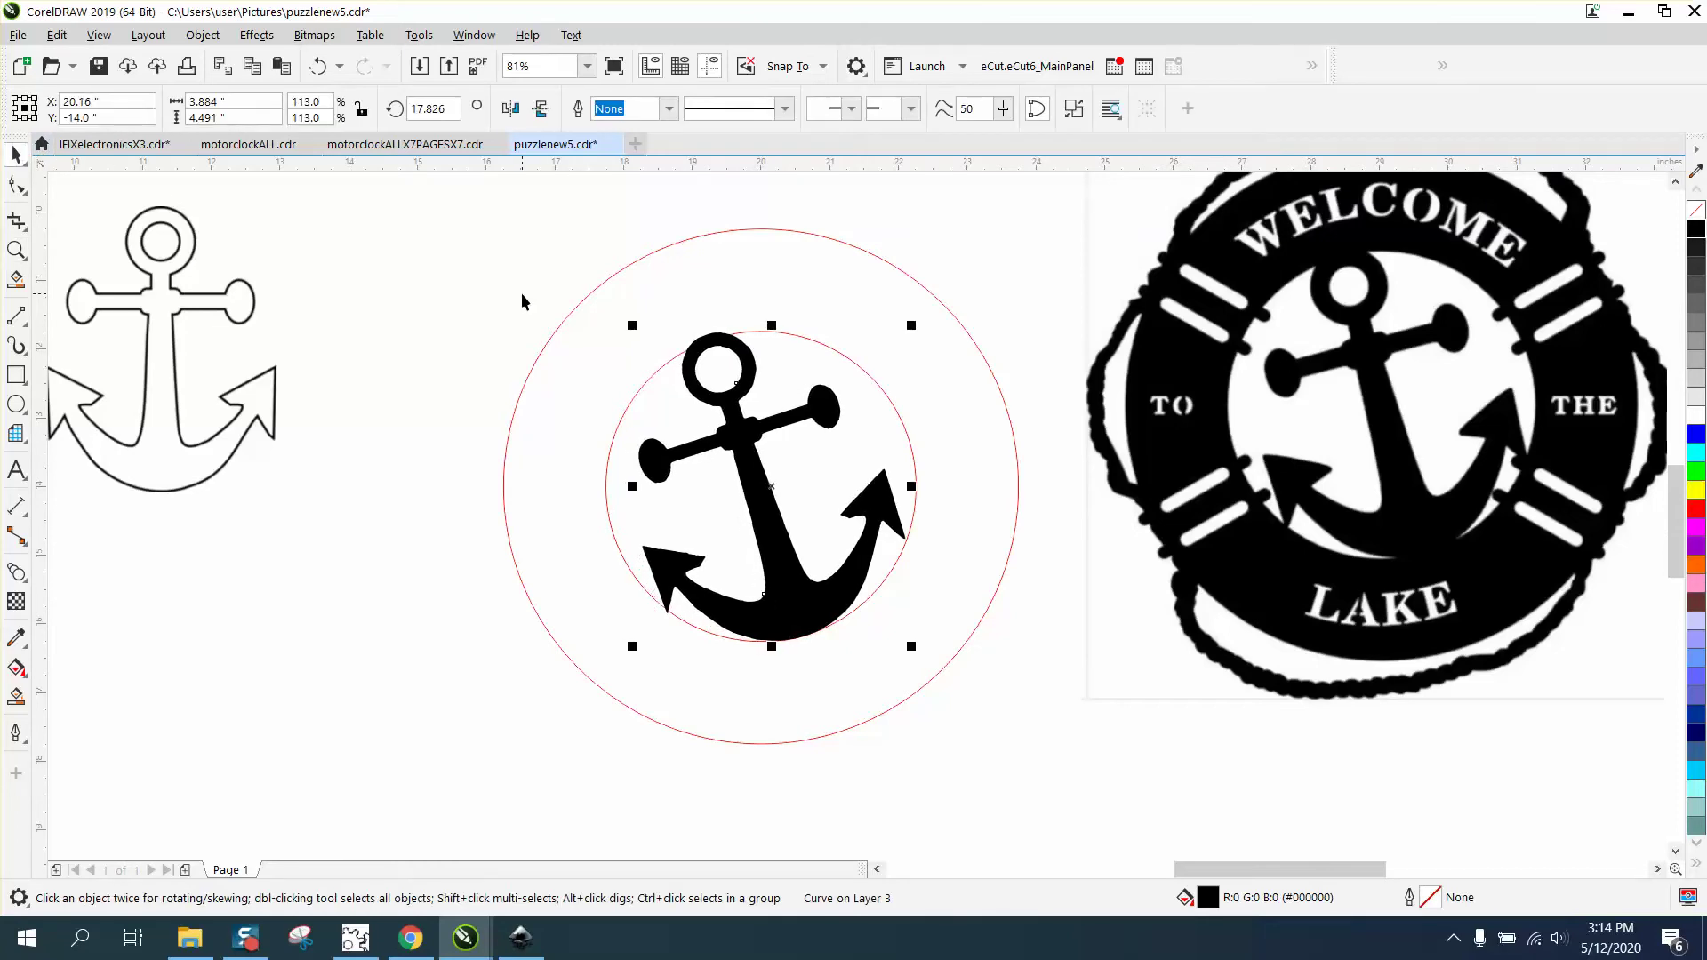
key("Right")
key("Right")
key("Right")
key("Right")
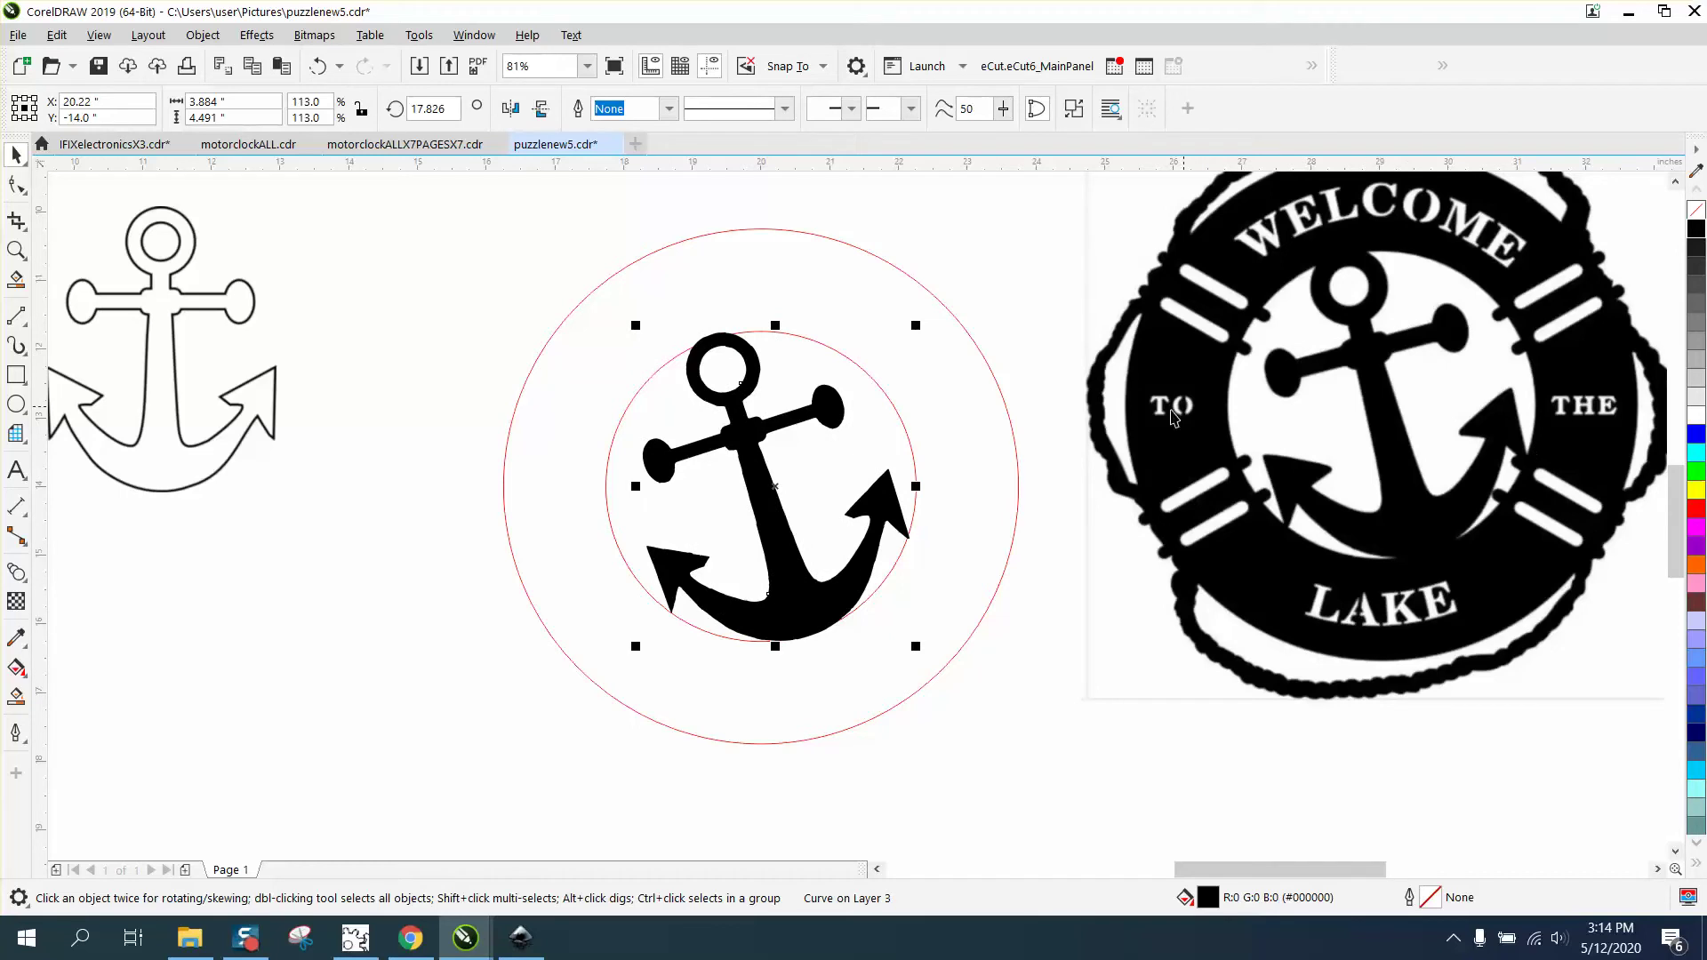
left_click(845, 417)
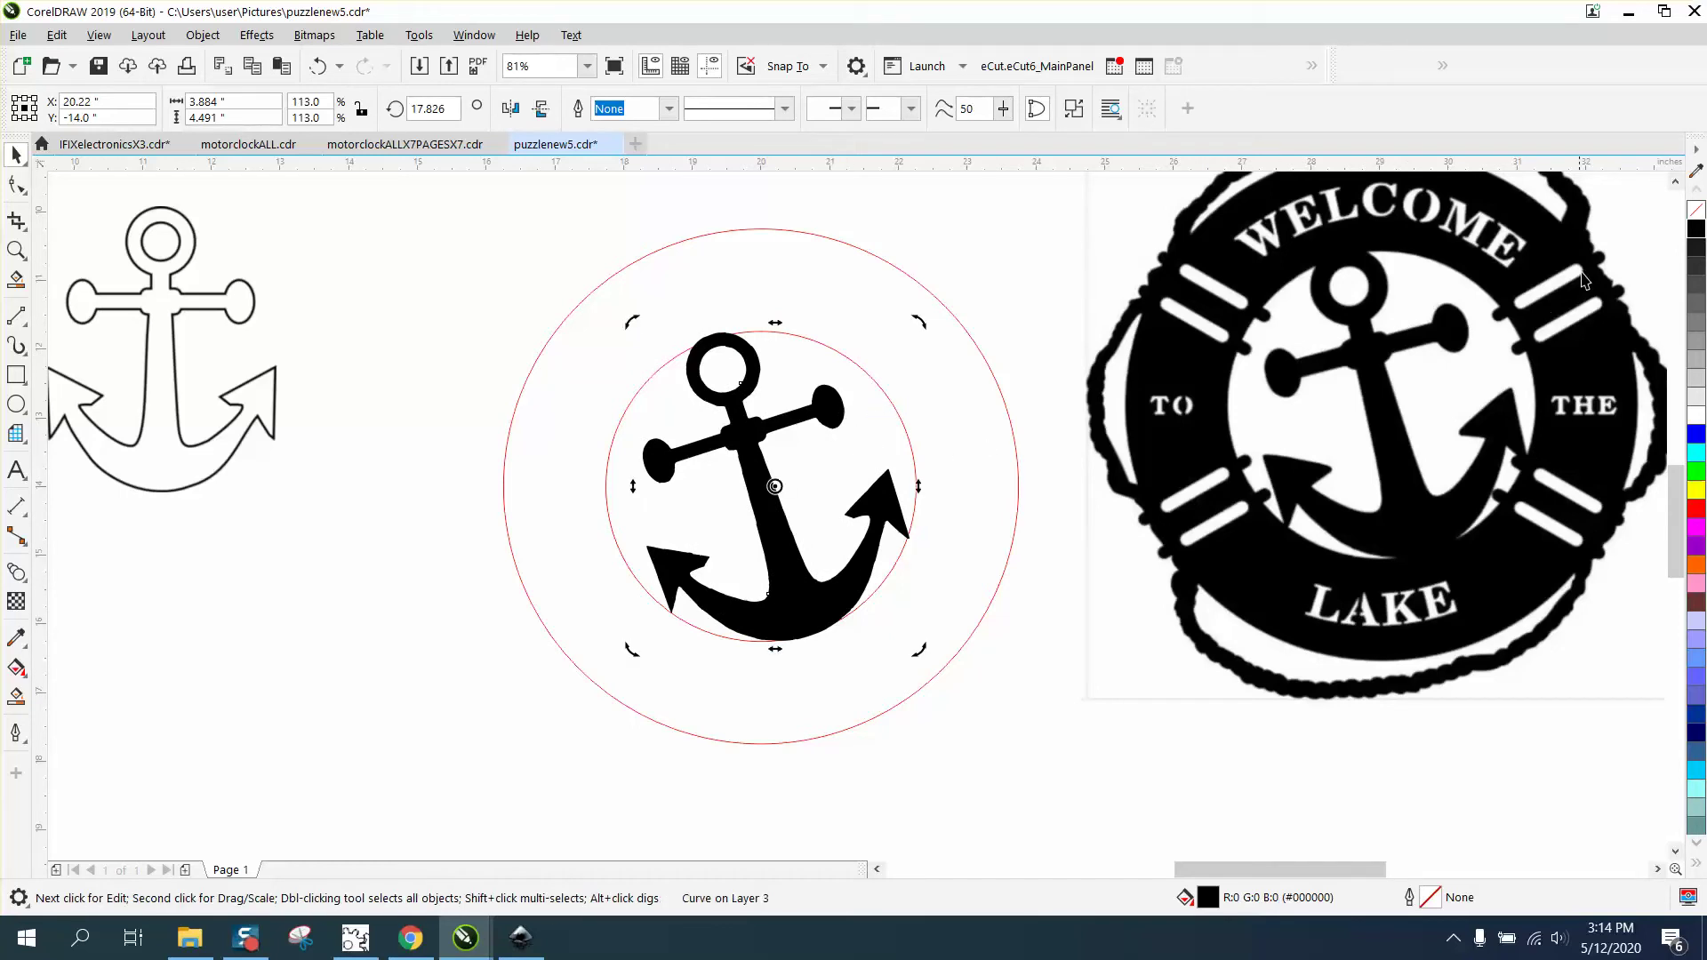
Step: Turn the anchor into an unfilled shape with a black outline
left_click(1698, 211)
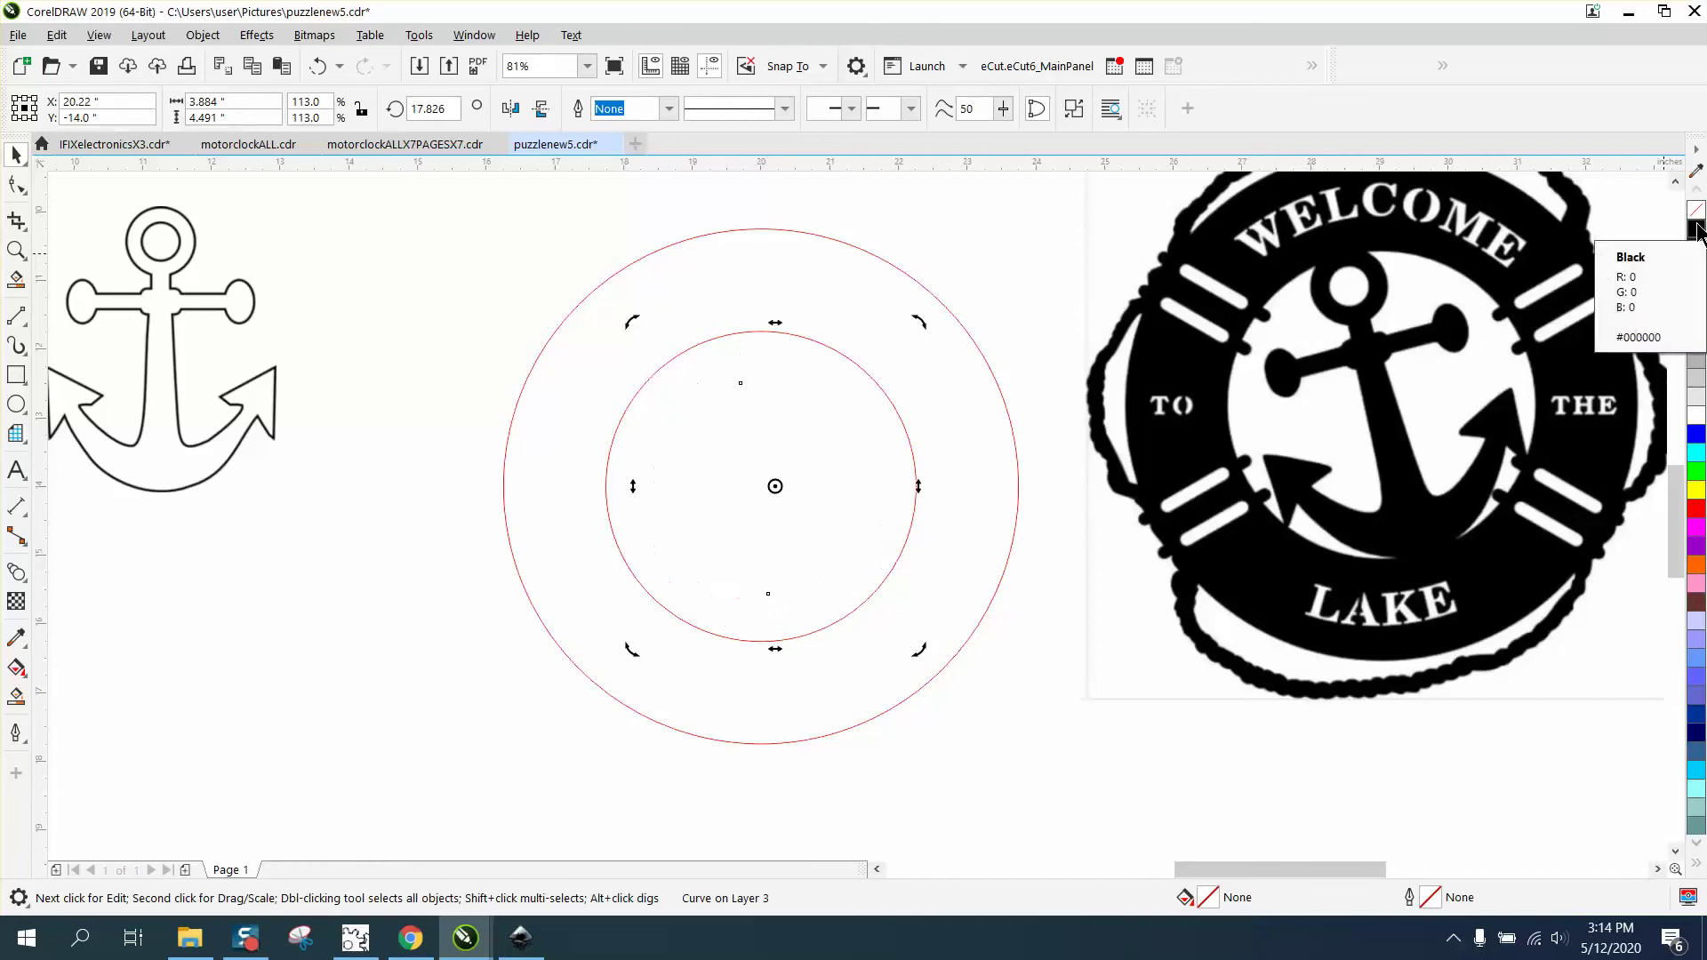
right_click(1696, 229)
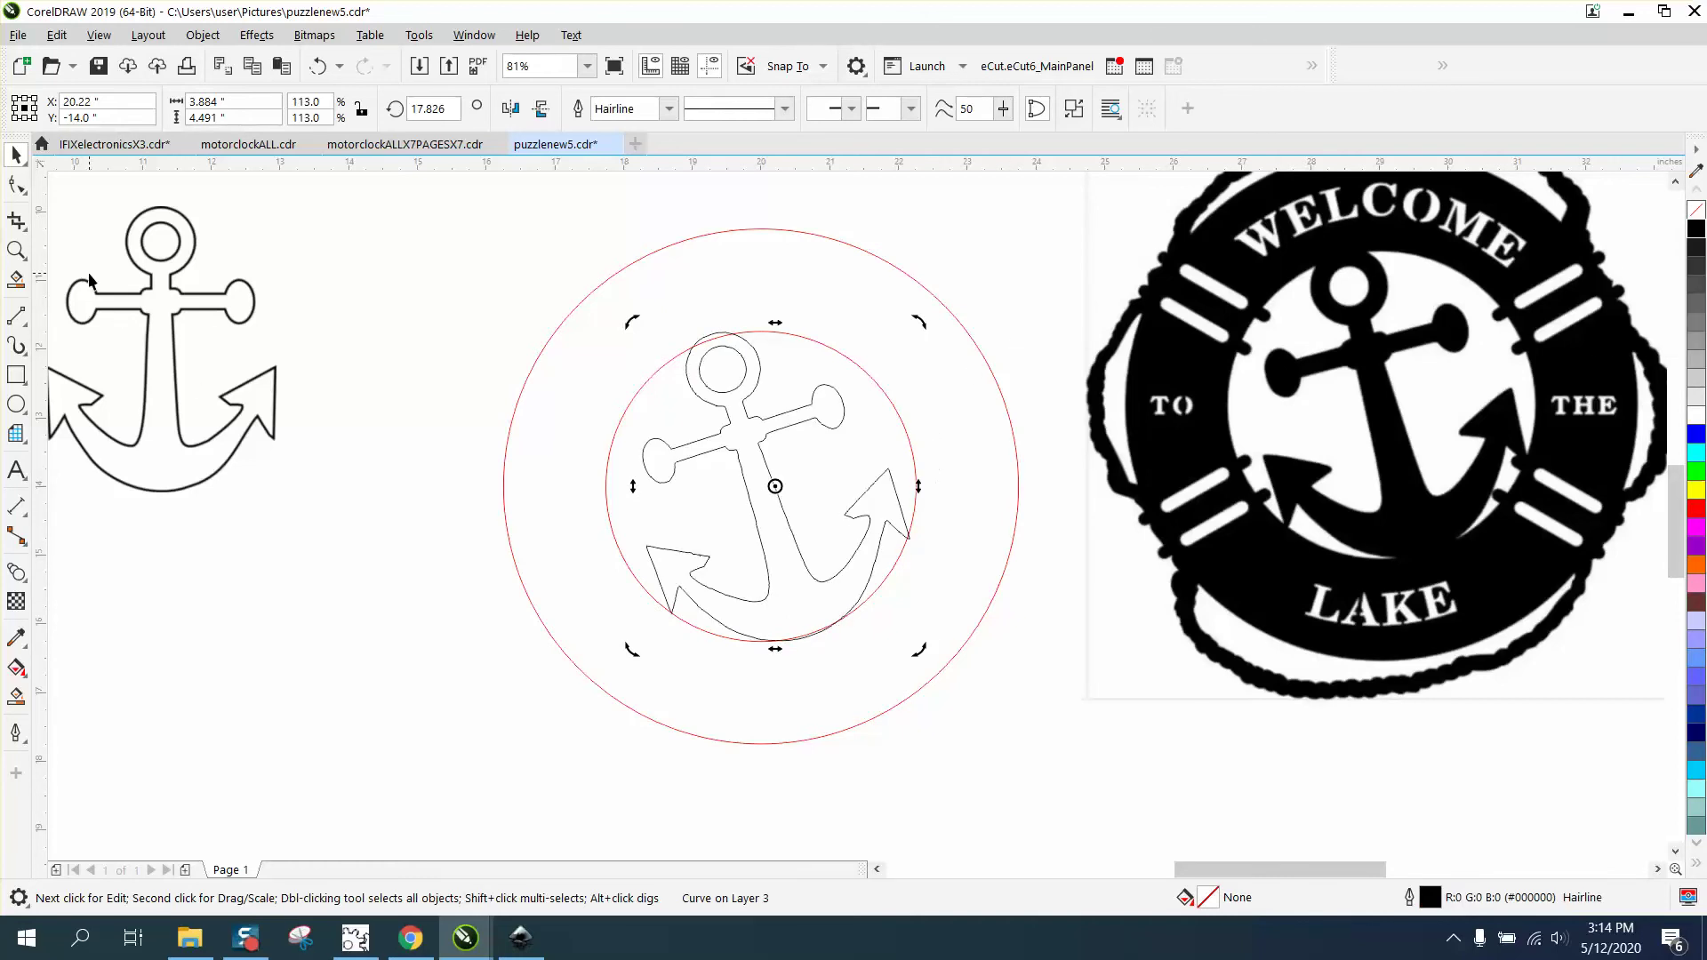
left_click(16, 249)
left_click_drag(596, 312, 864, 443)
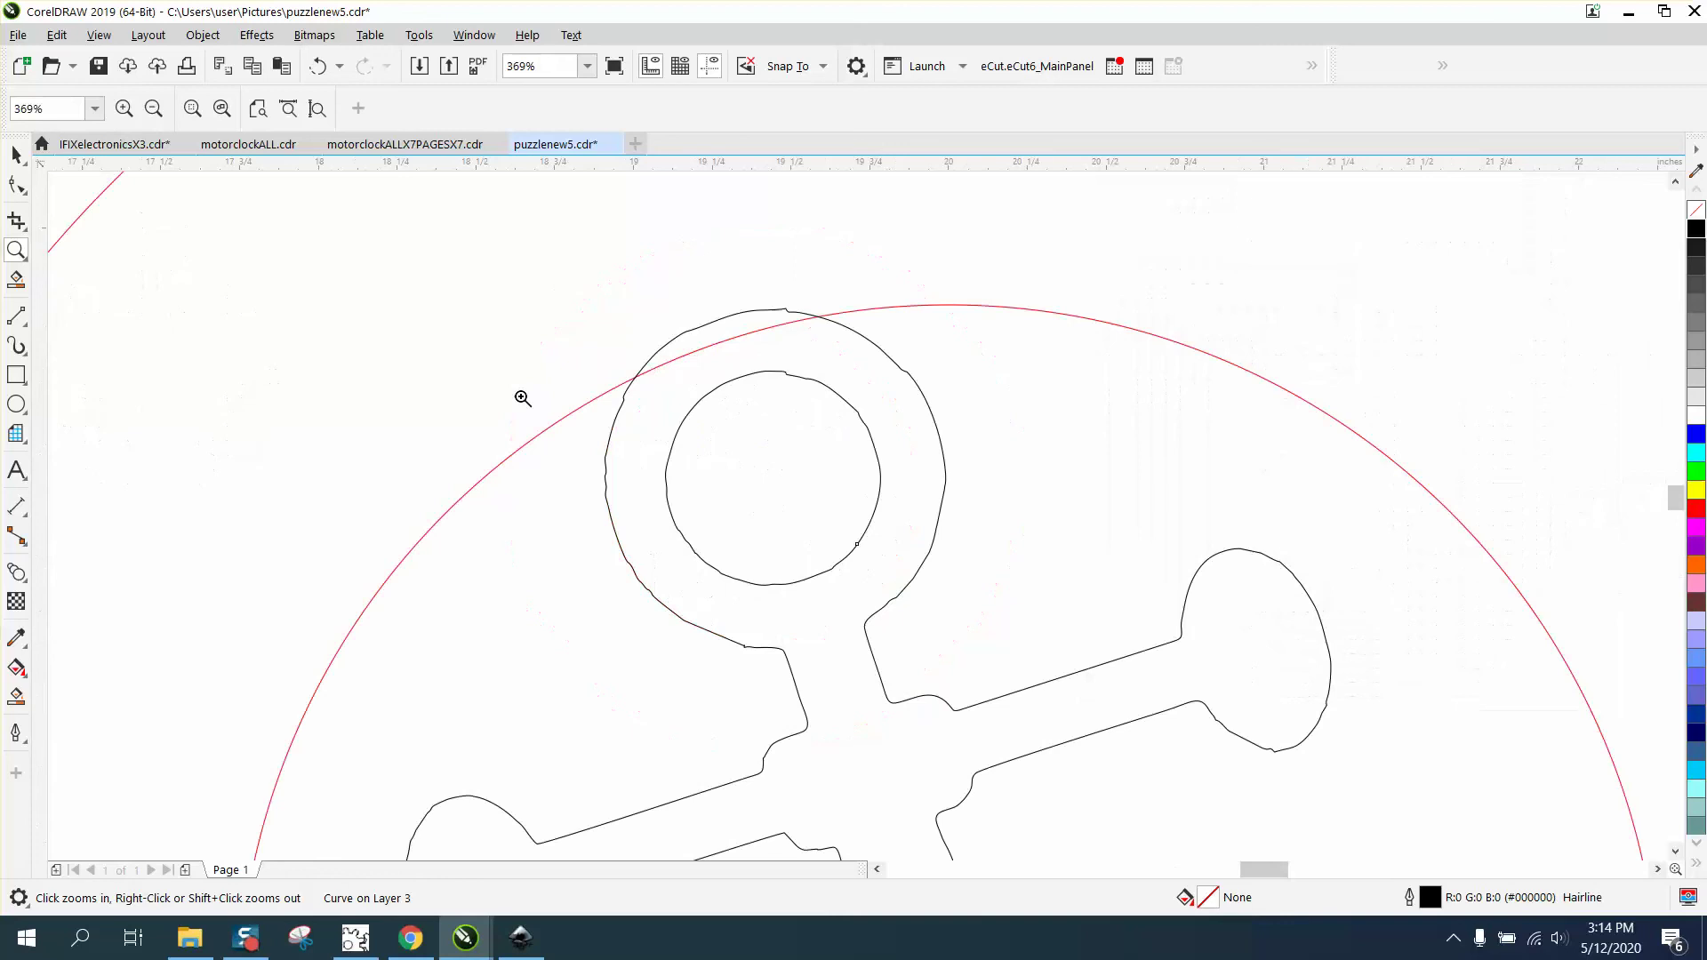
Step: Delete the overlapping circle arcs above the anchor's ring and beside the right fluke with Virtual Segment Delete
left_click(28, 231)
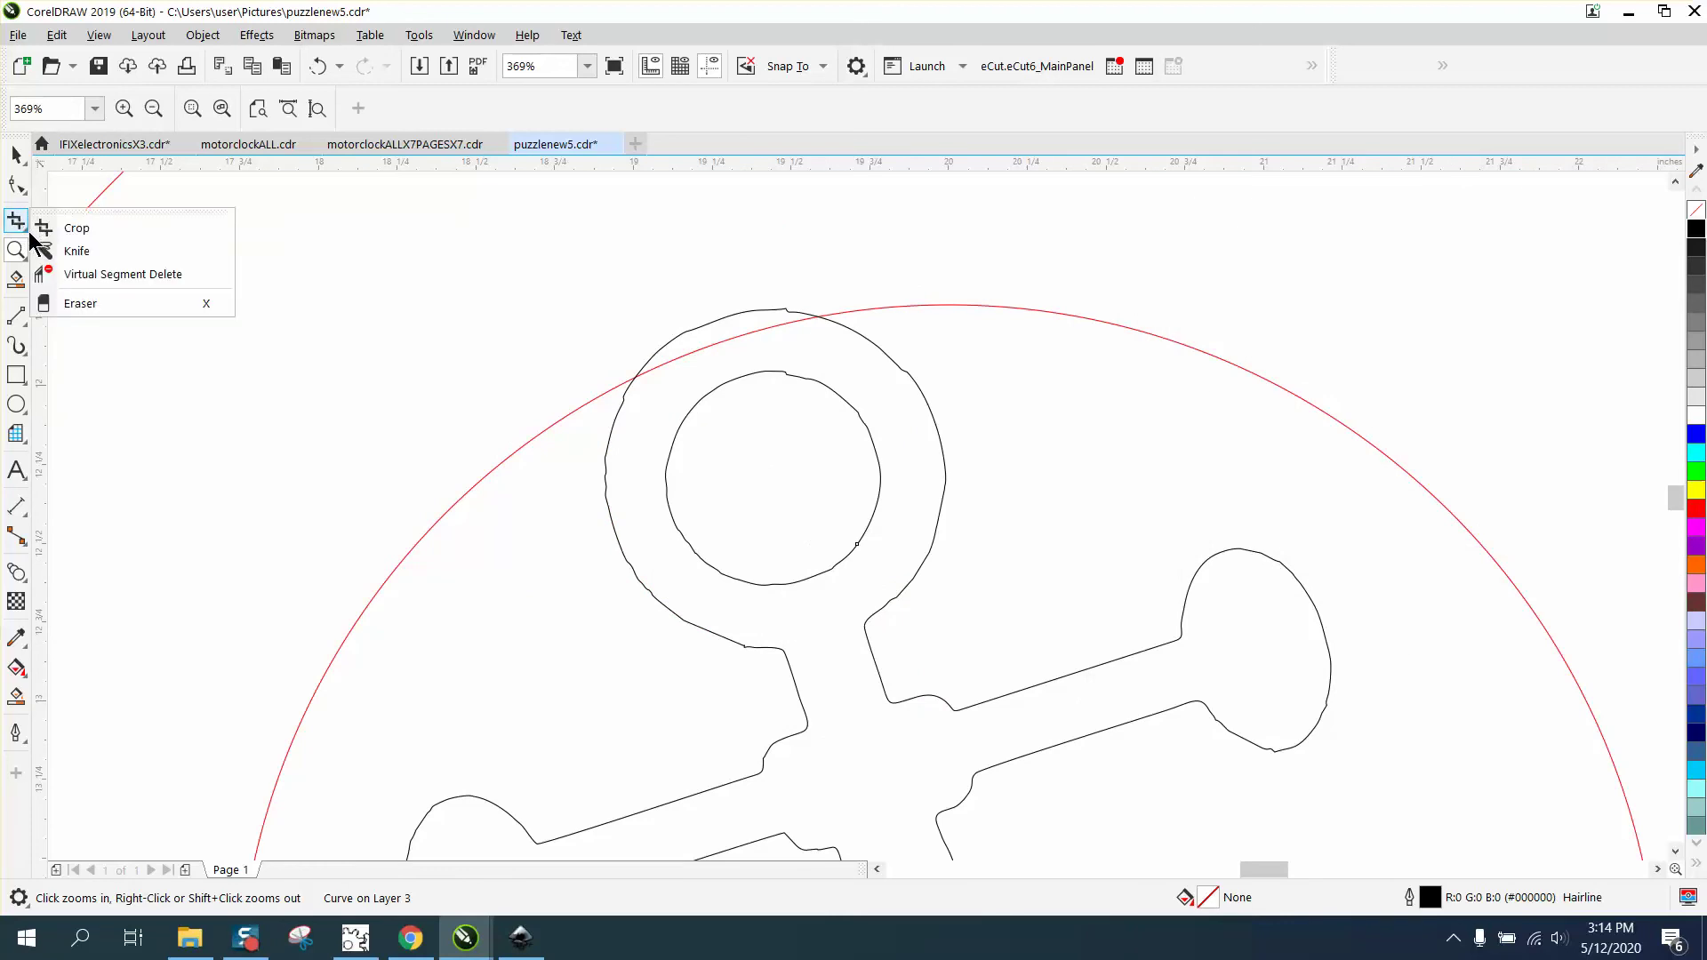
left_click(97, 274)
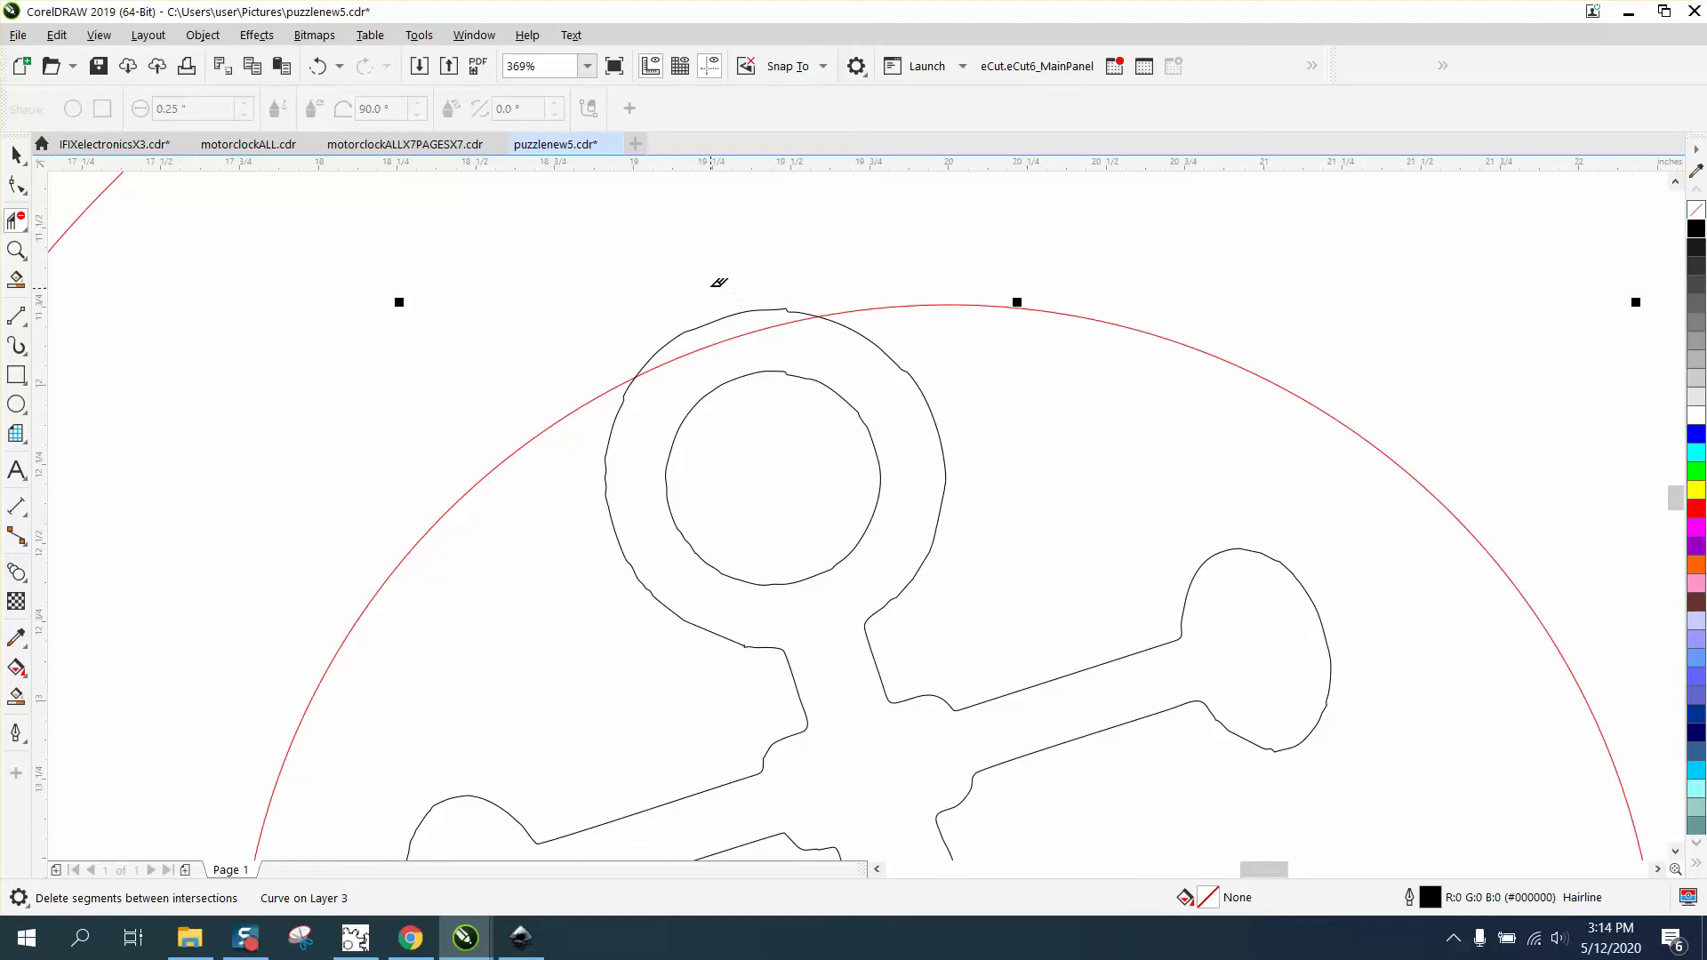
left_click_drag(717, 279, 754, 340)
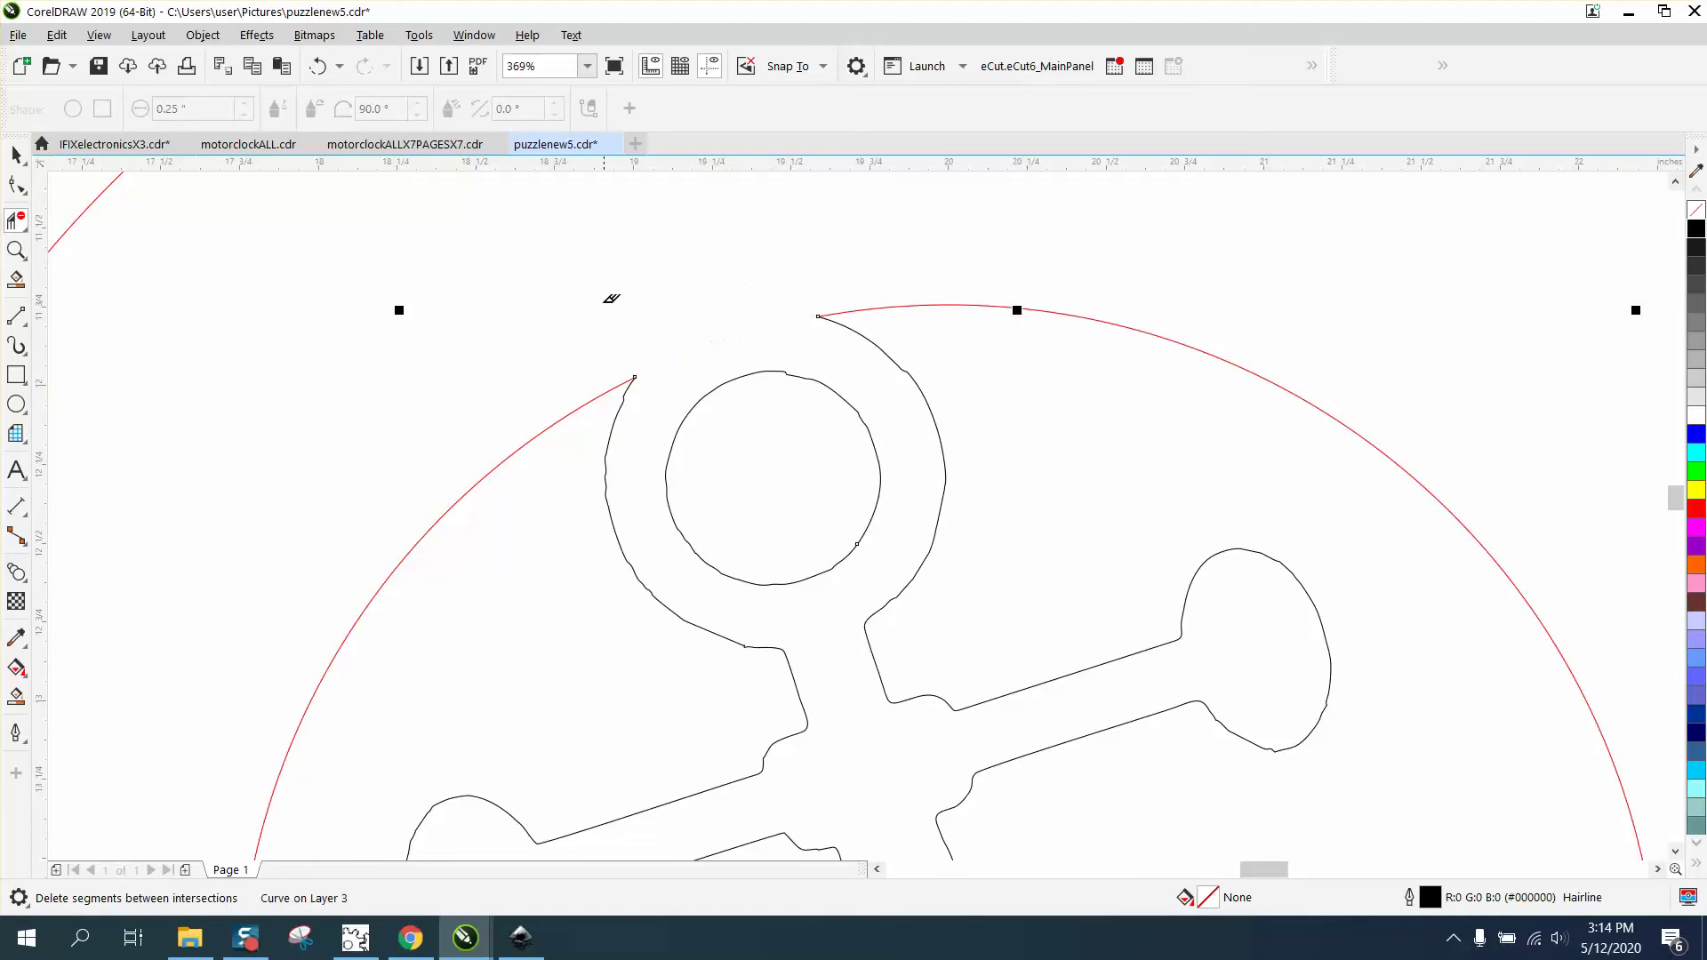
scroll(597, 293, "down", 5)
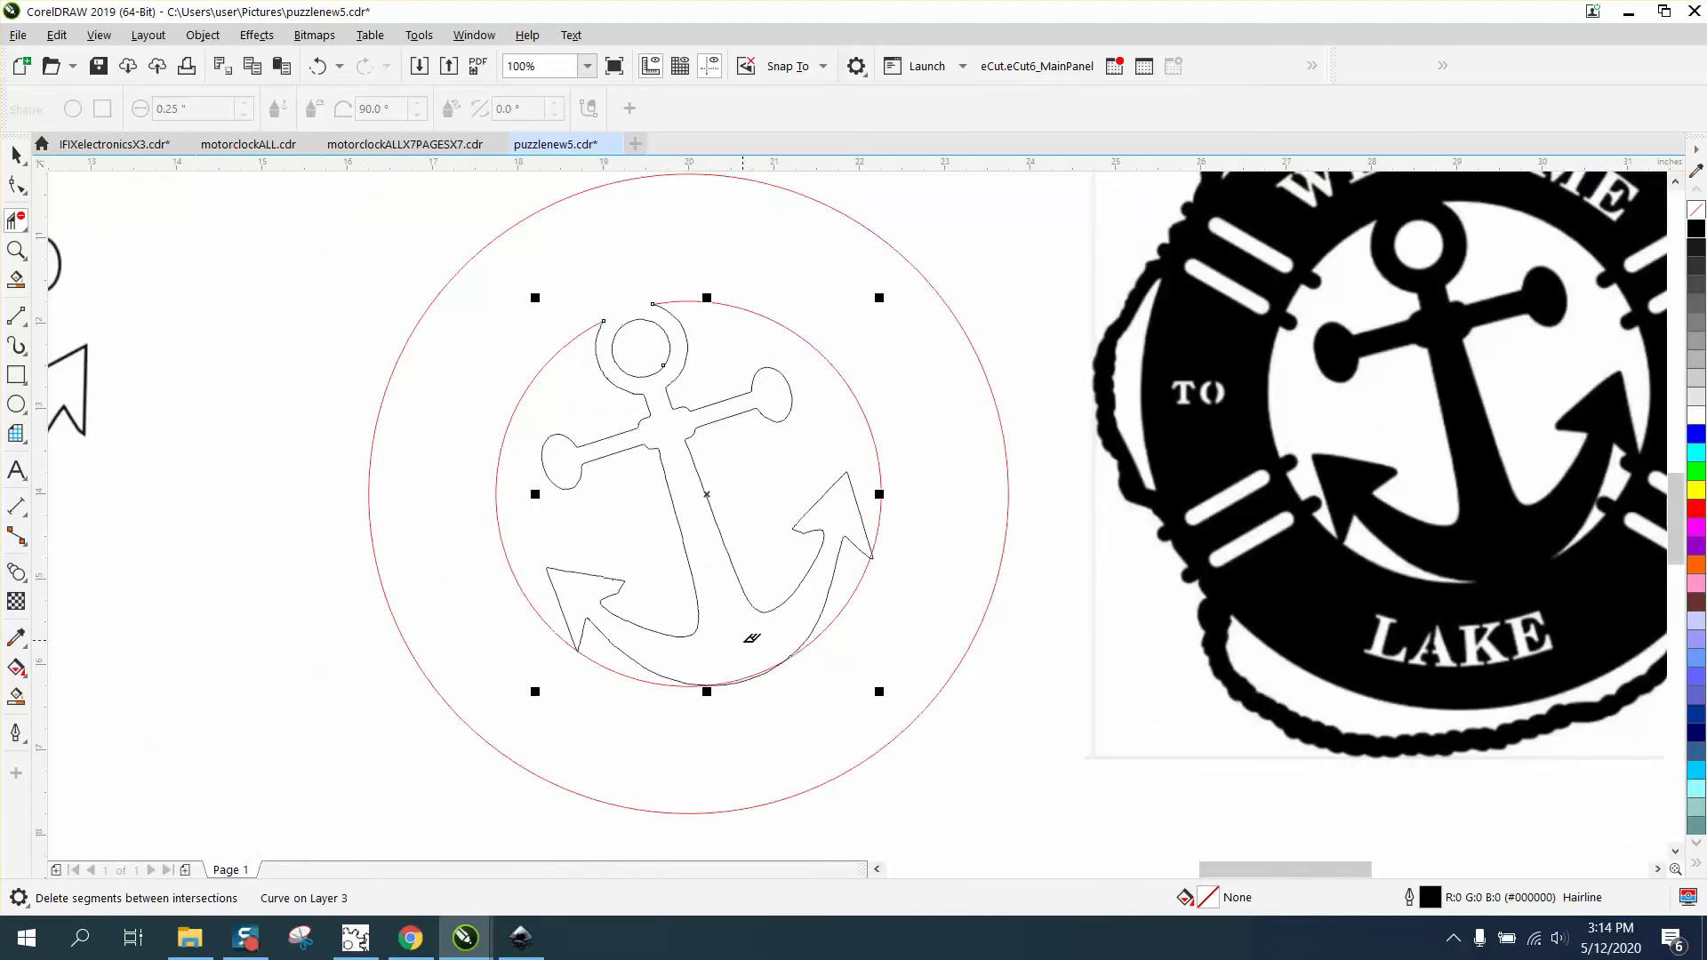
left_click(769, 672)
left_click(16, 250)
left_click_drag(544, 592, 716, 707)
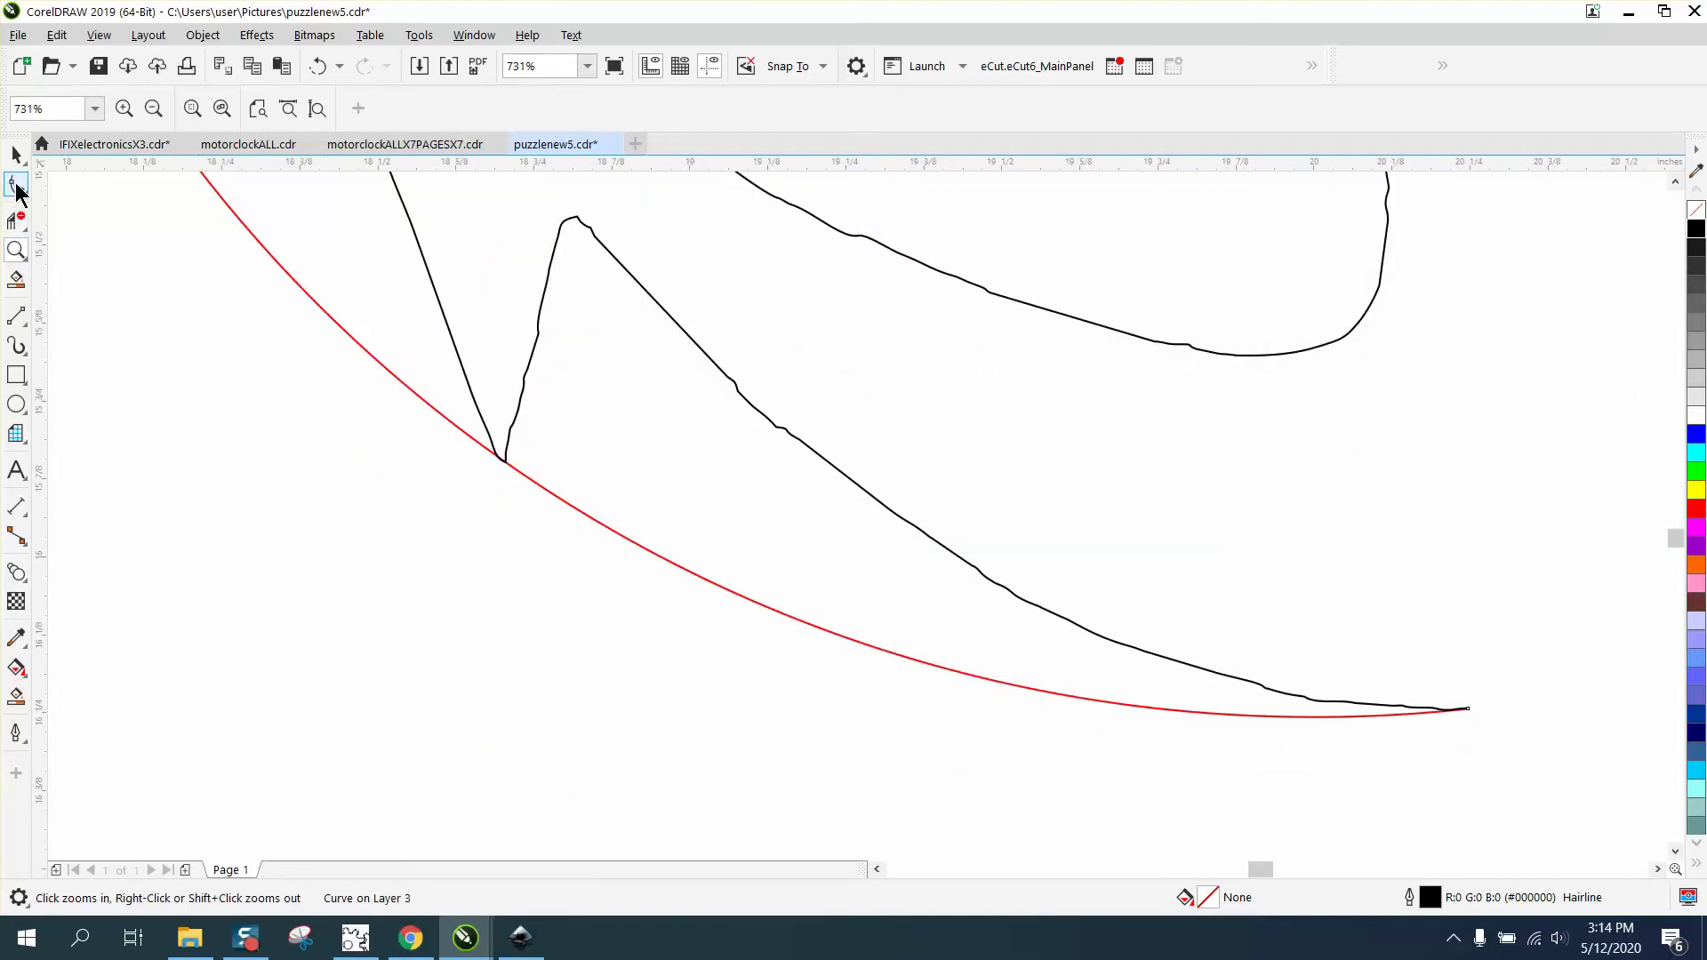
left_click(18, 186)
left_click(16, 220)
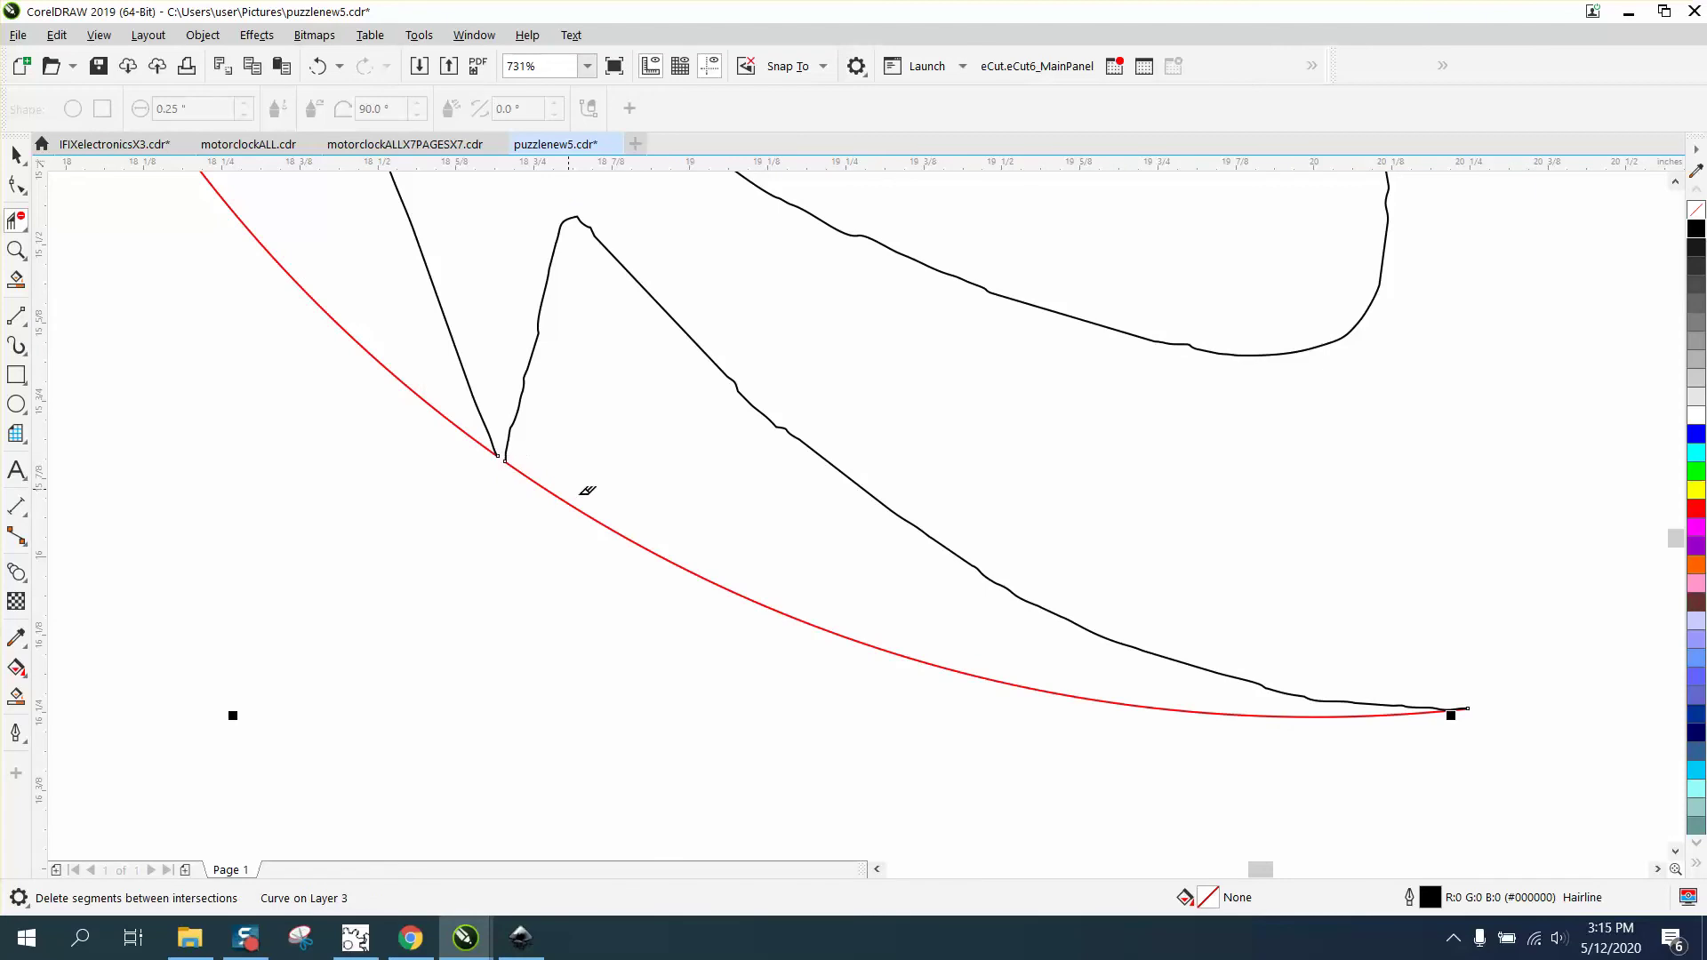
scroll(306, 420, "down", 5)
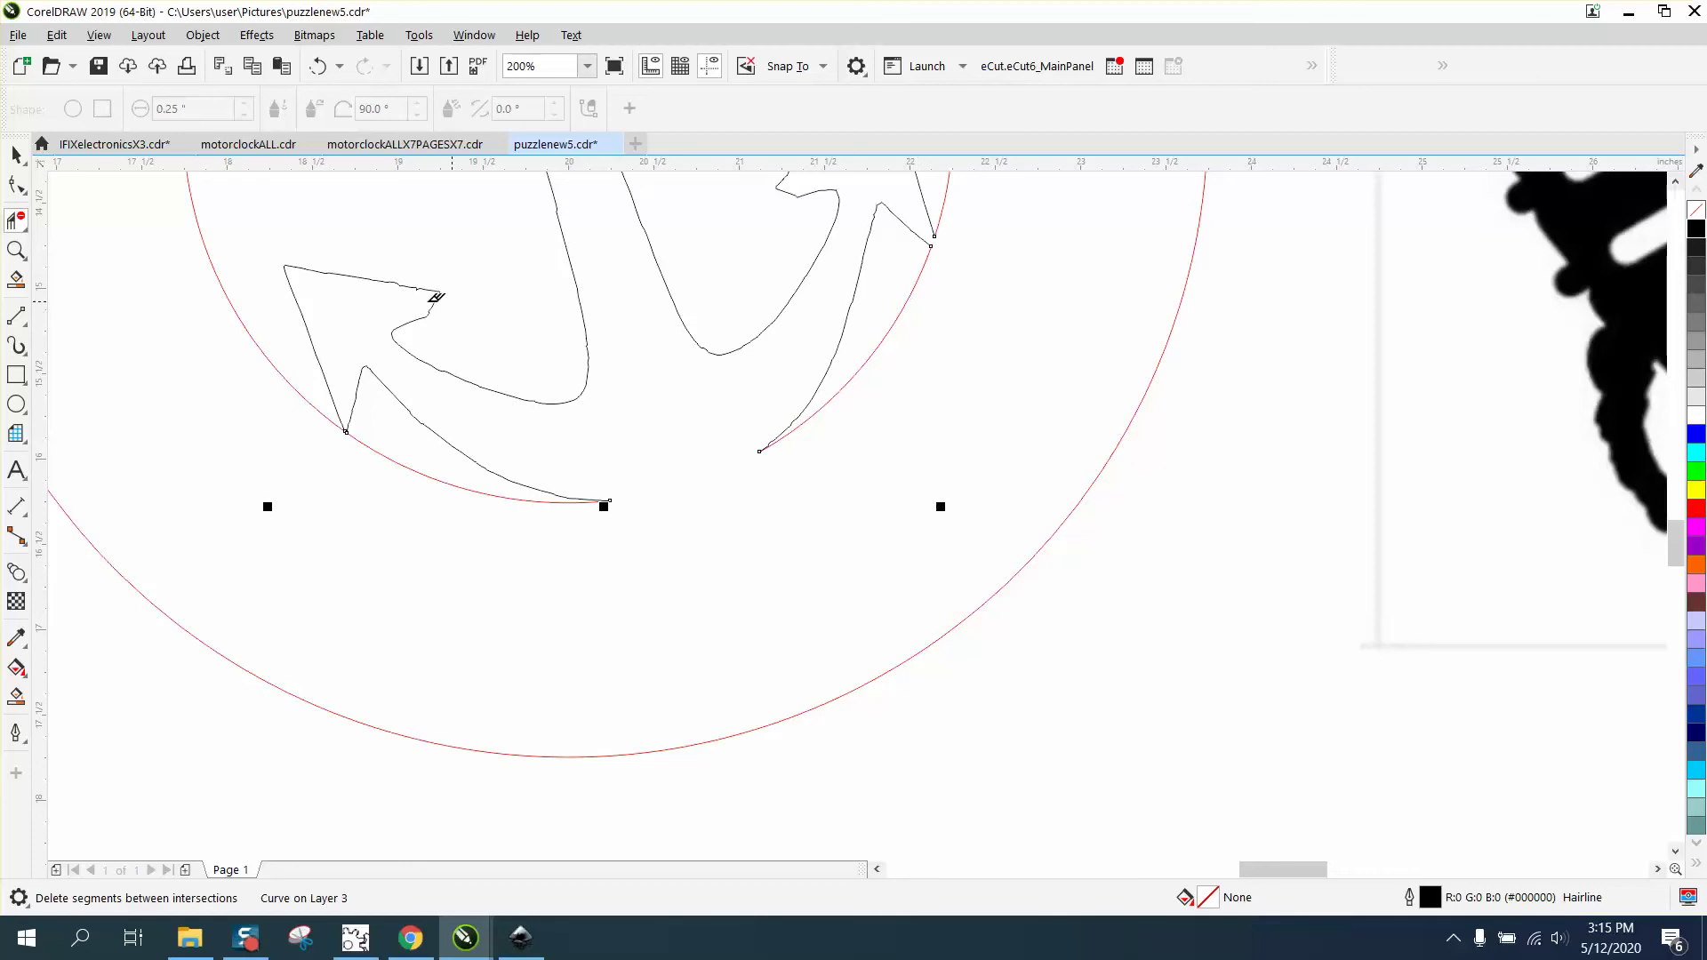
left_click(16, 697)
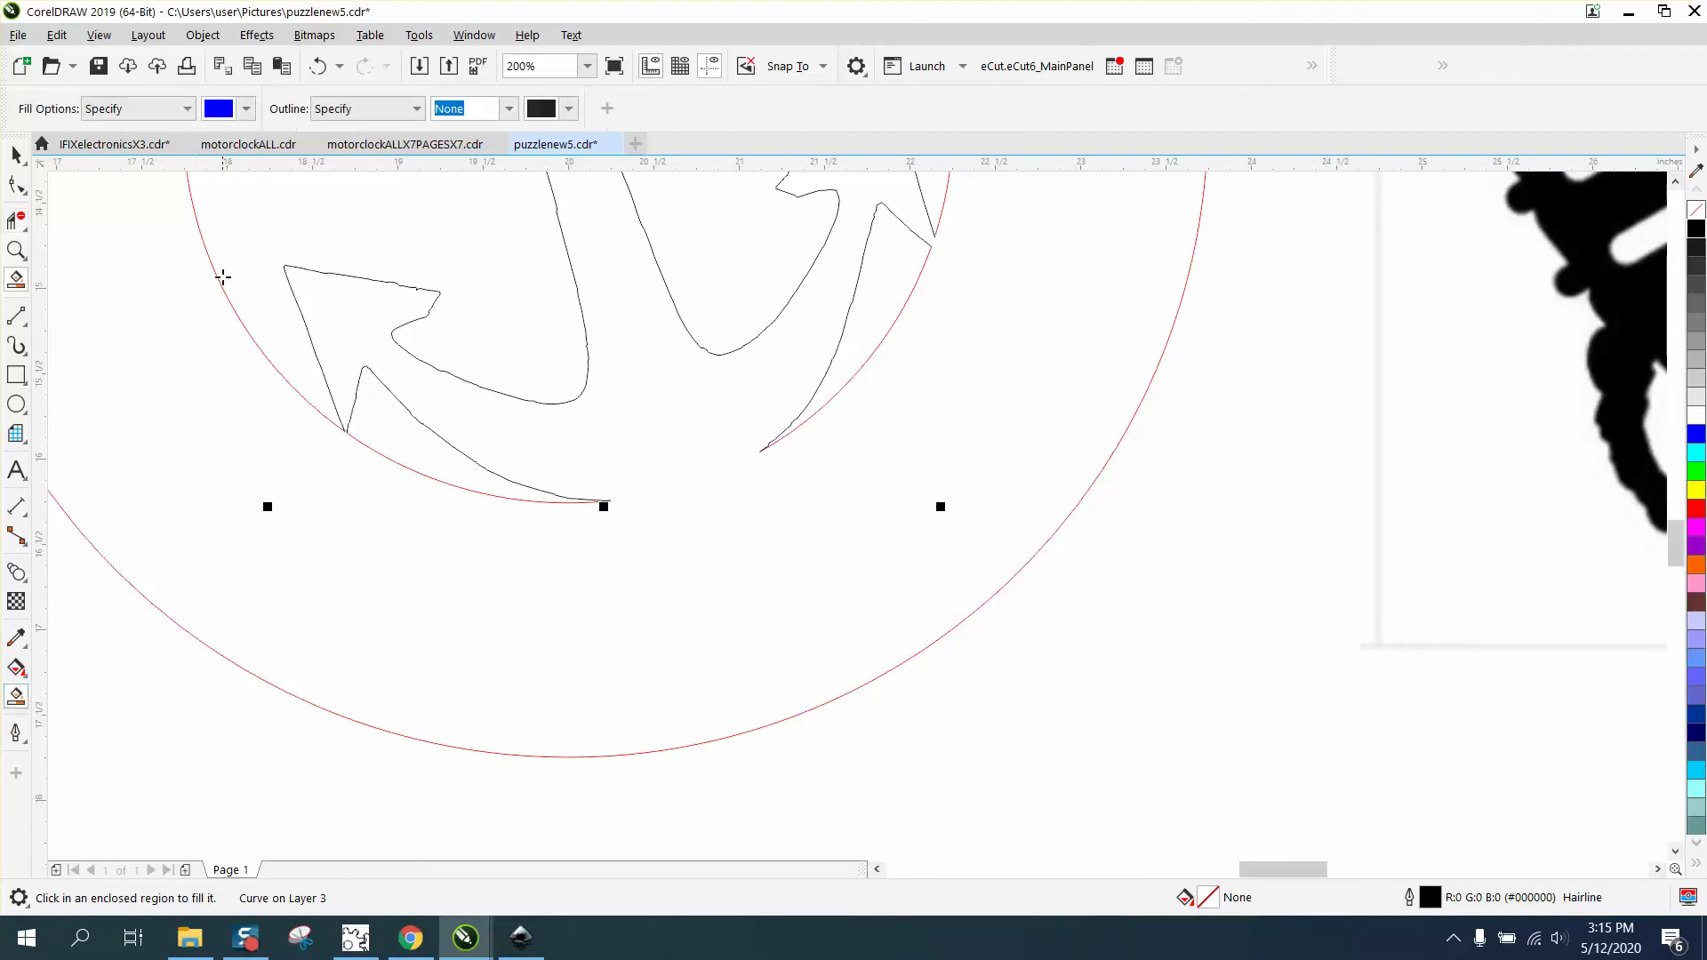
left_click(246, 109)
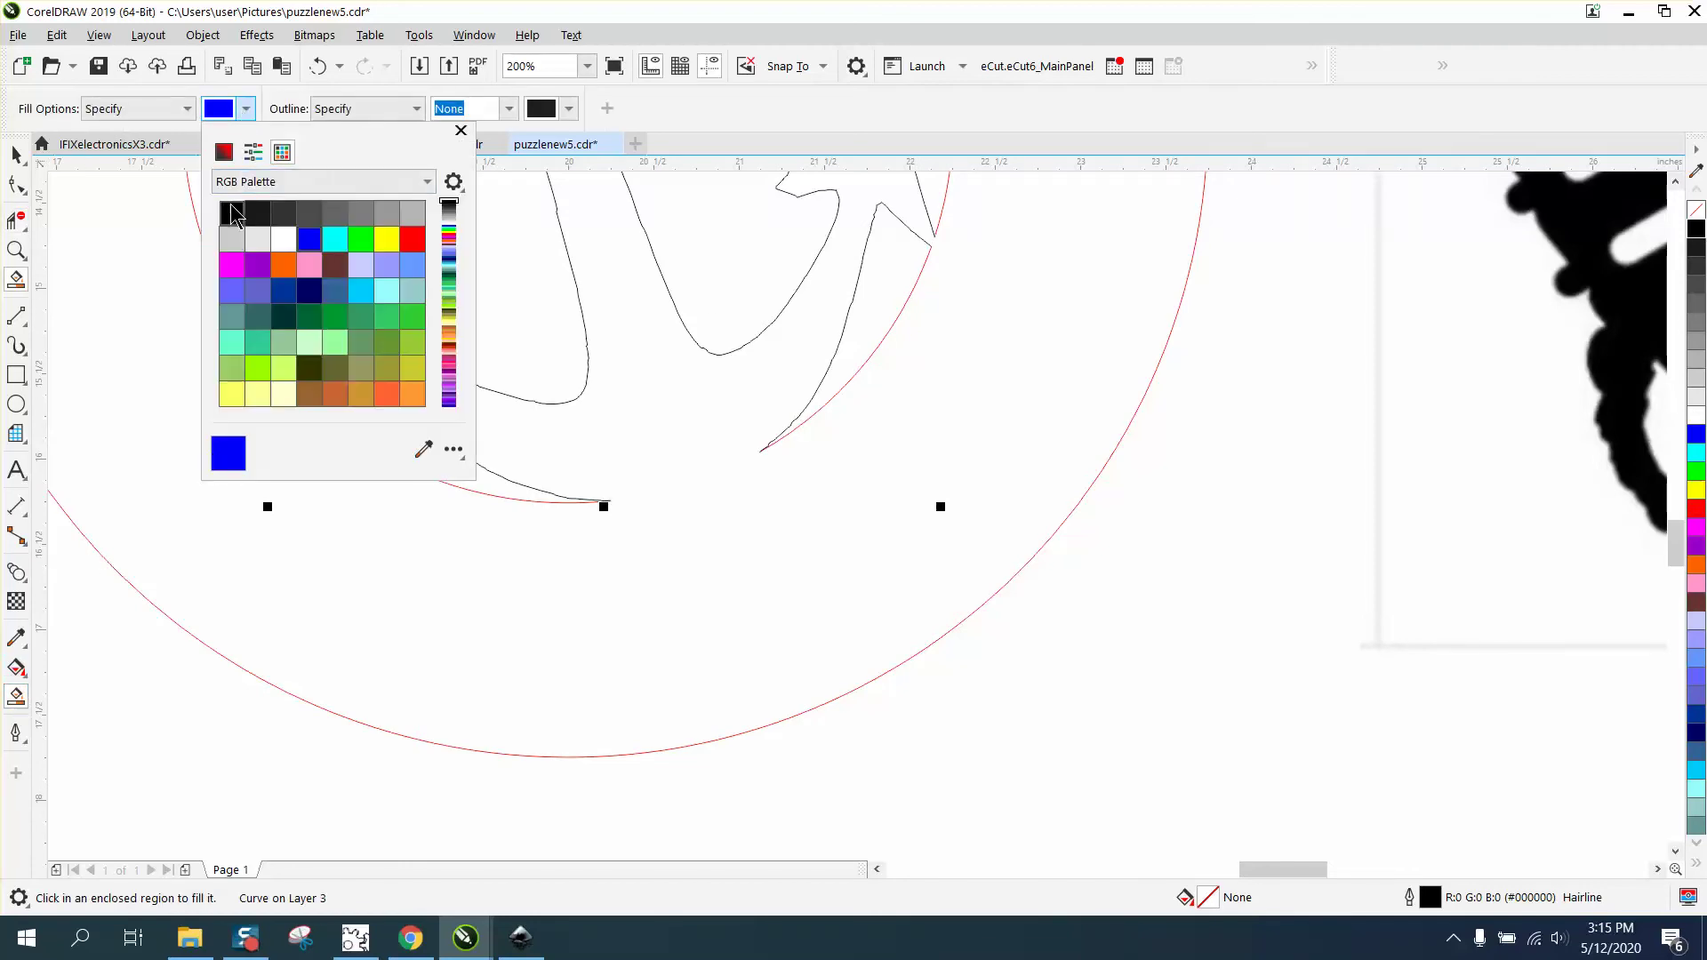
left_click(233, 213)
left_click(466, 546)
left_click(483, 553)
scroll(569, 598, "down", 3)
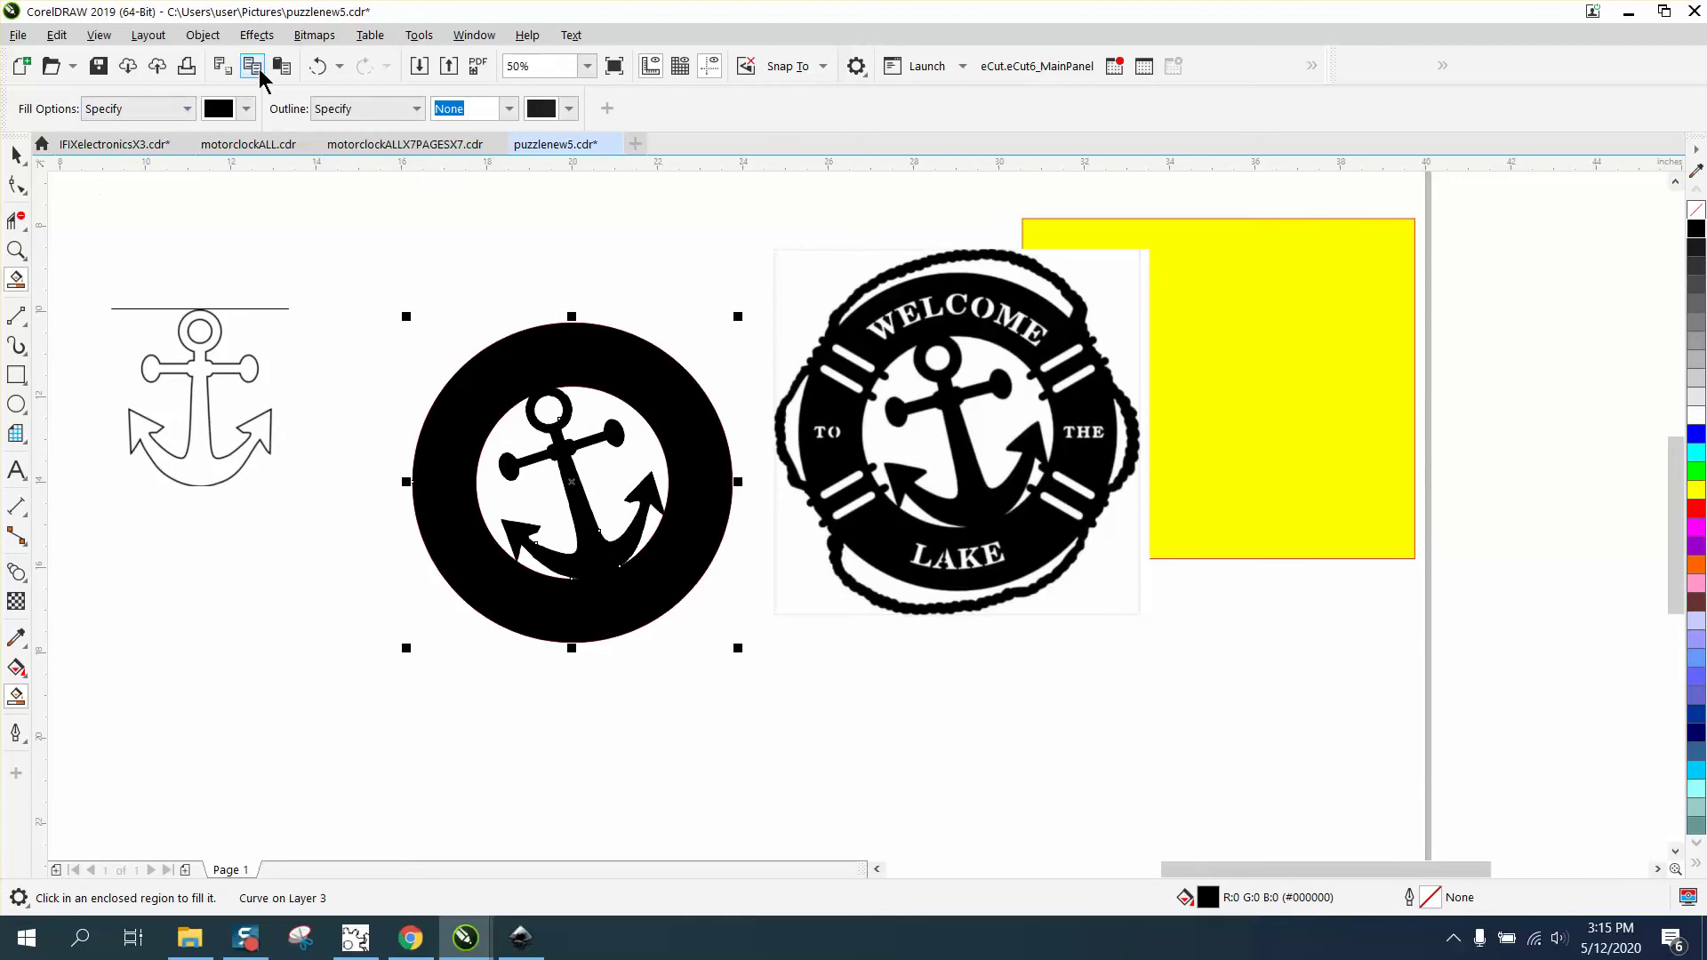
left_click(321, 66)
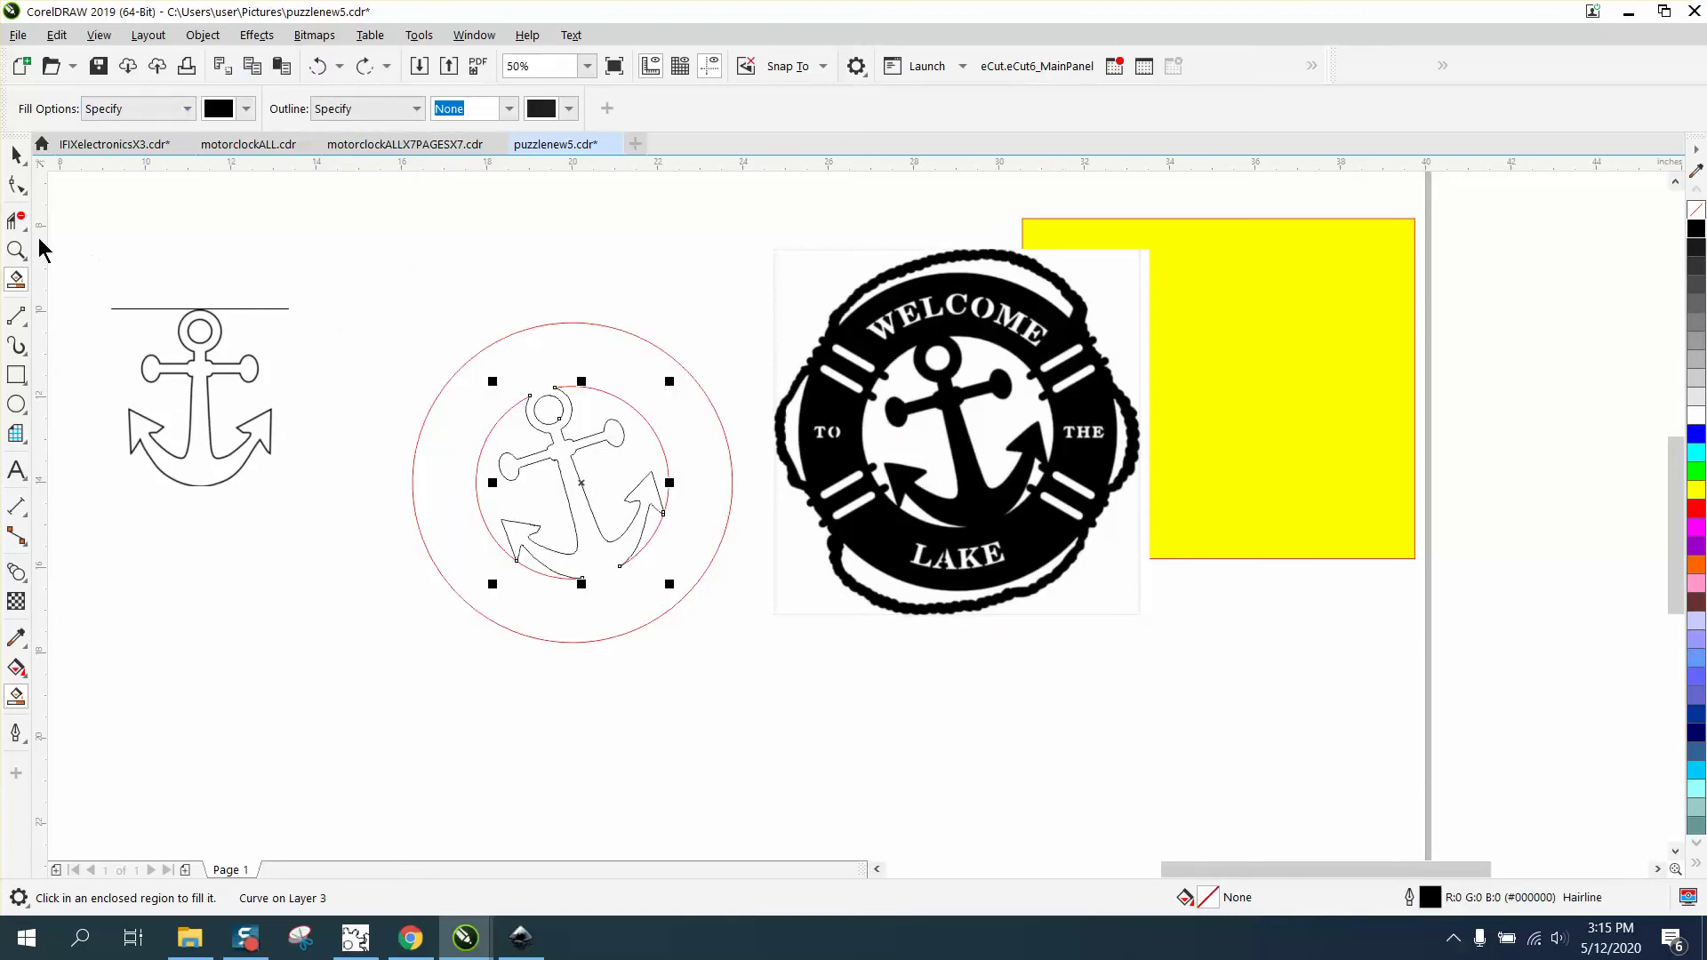
left_click(16, 156)
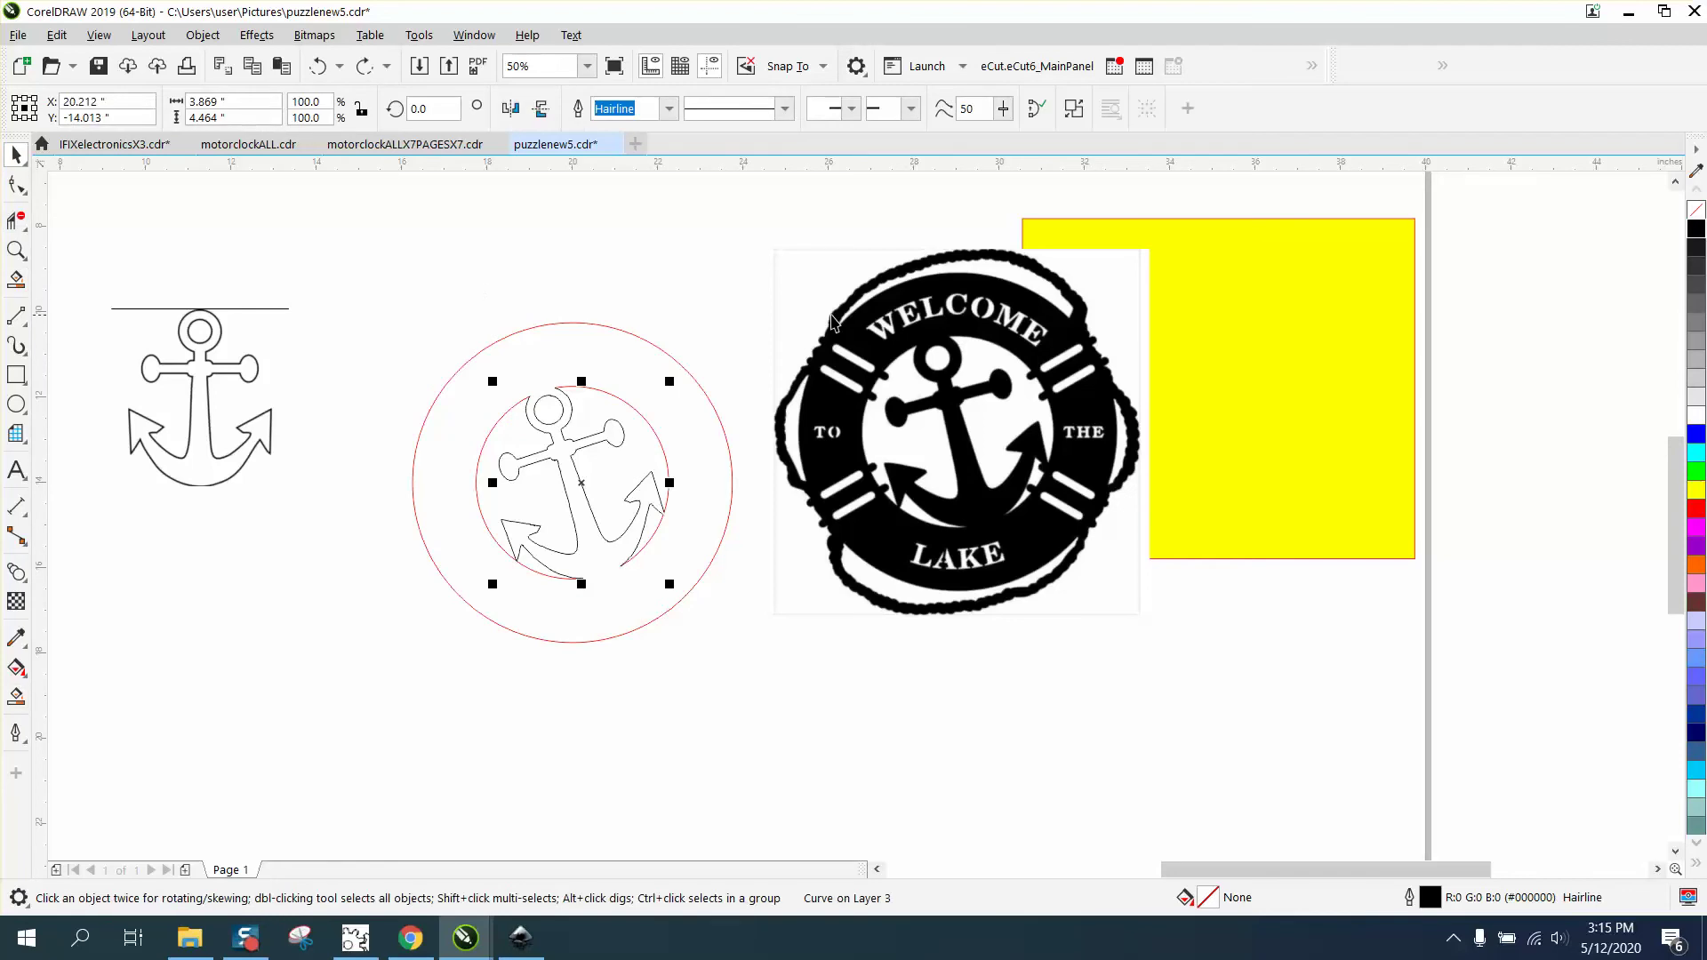
Step: Draw a 0.208 × 1.479-inch upright bar above the ring with 0.13-inch rounded corners
left_click(16, 374)
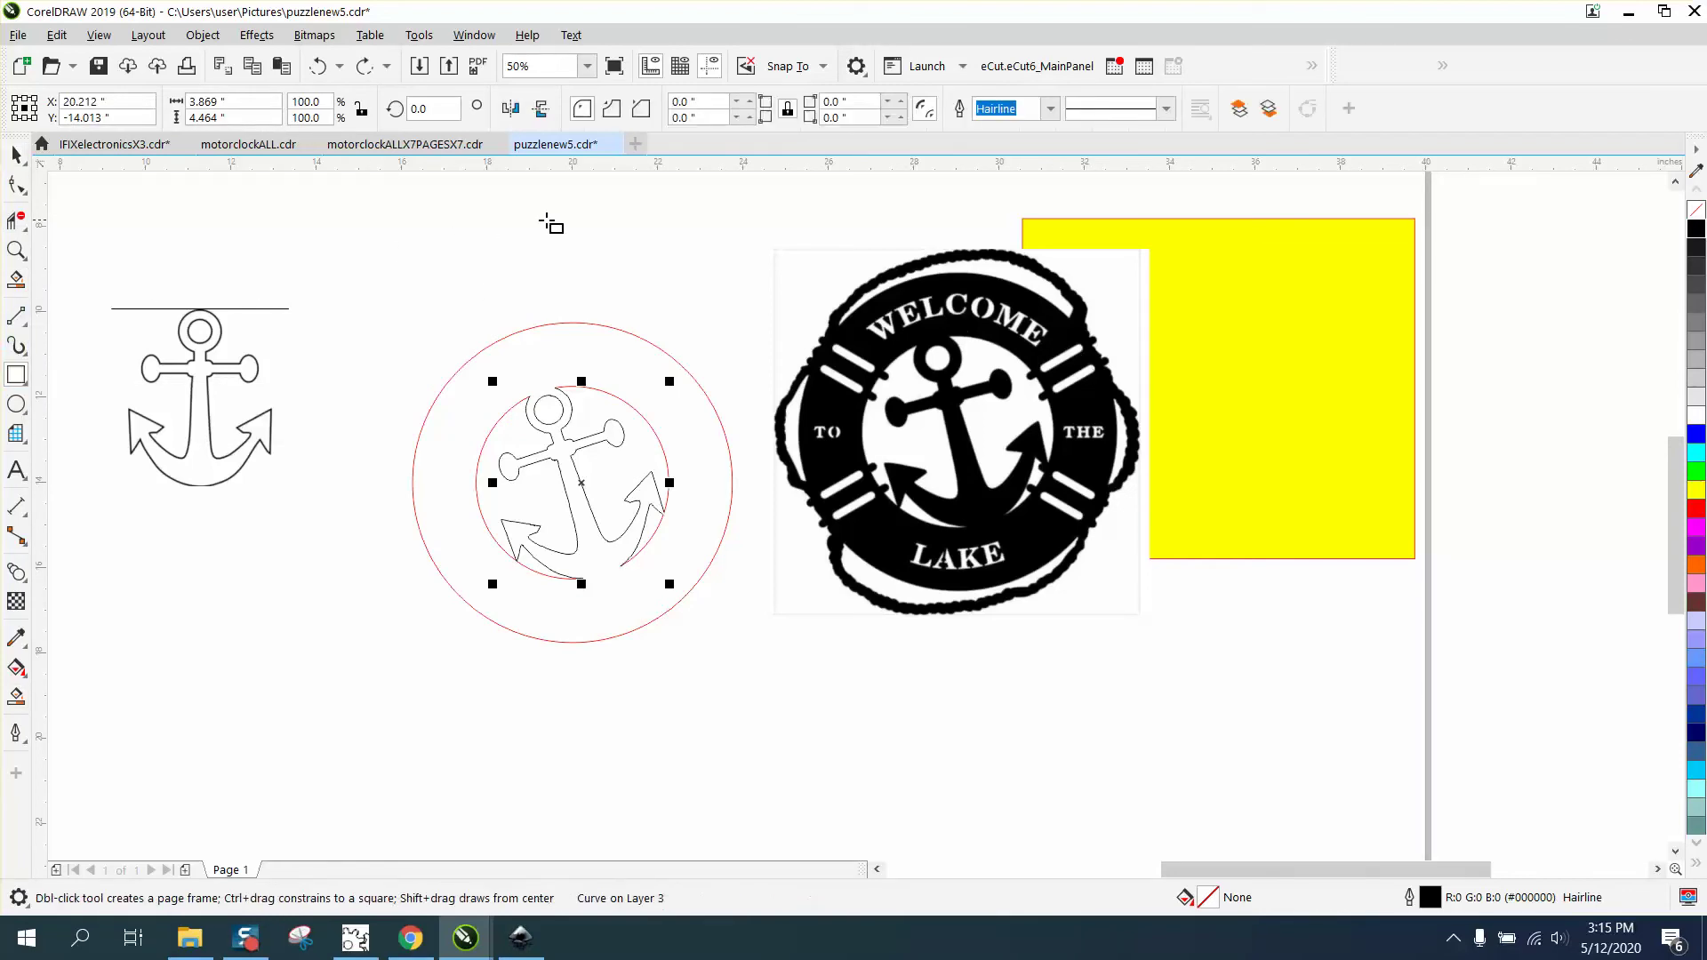
left_click_drag(549, 214, 559, 281)
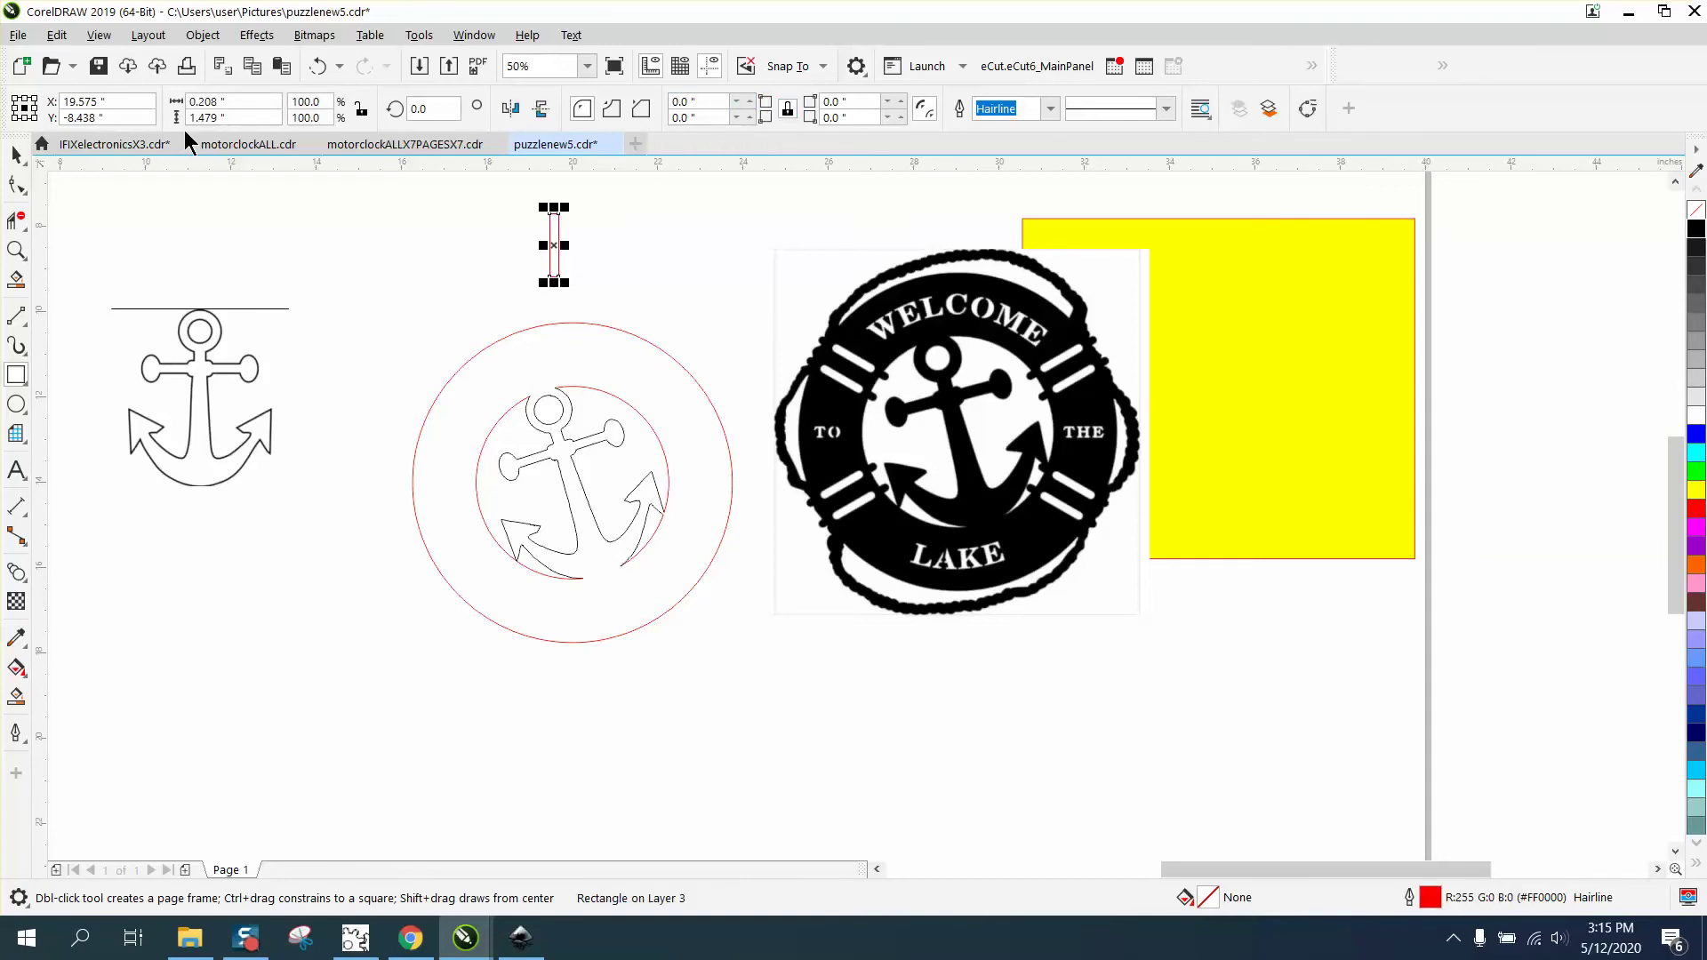
left_click(17, 248)
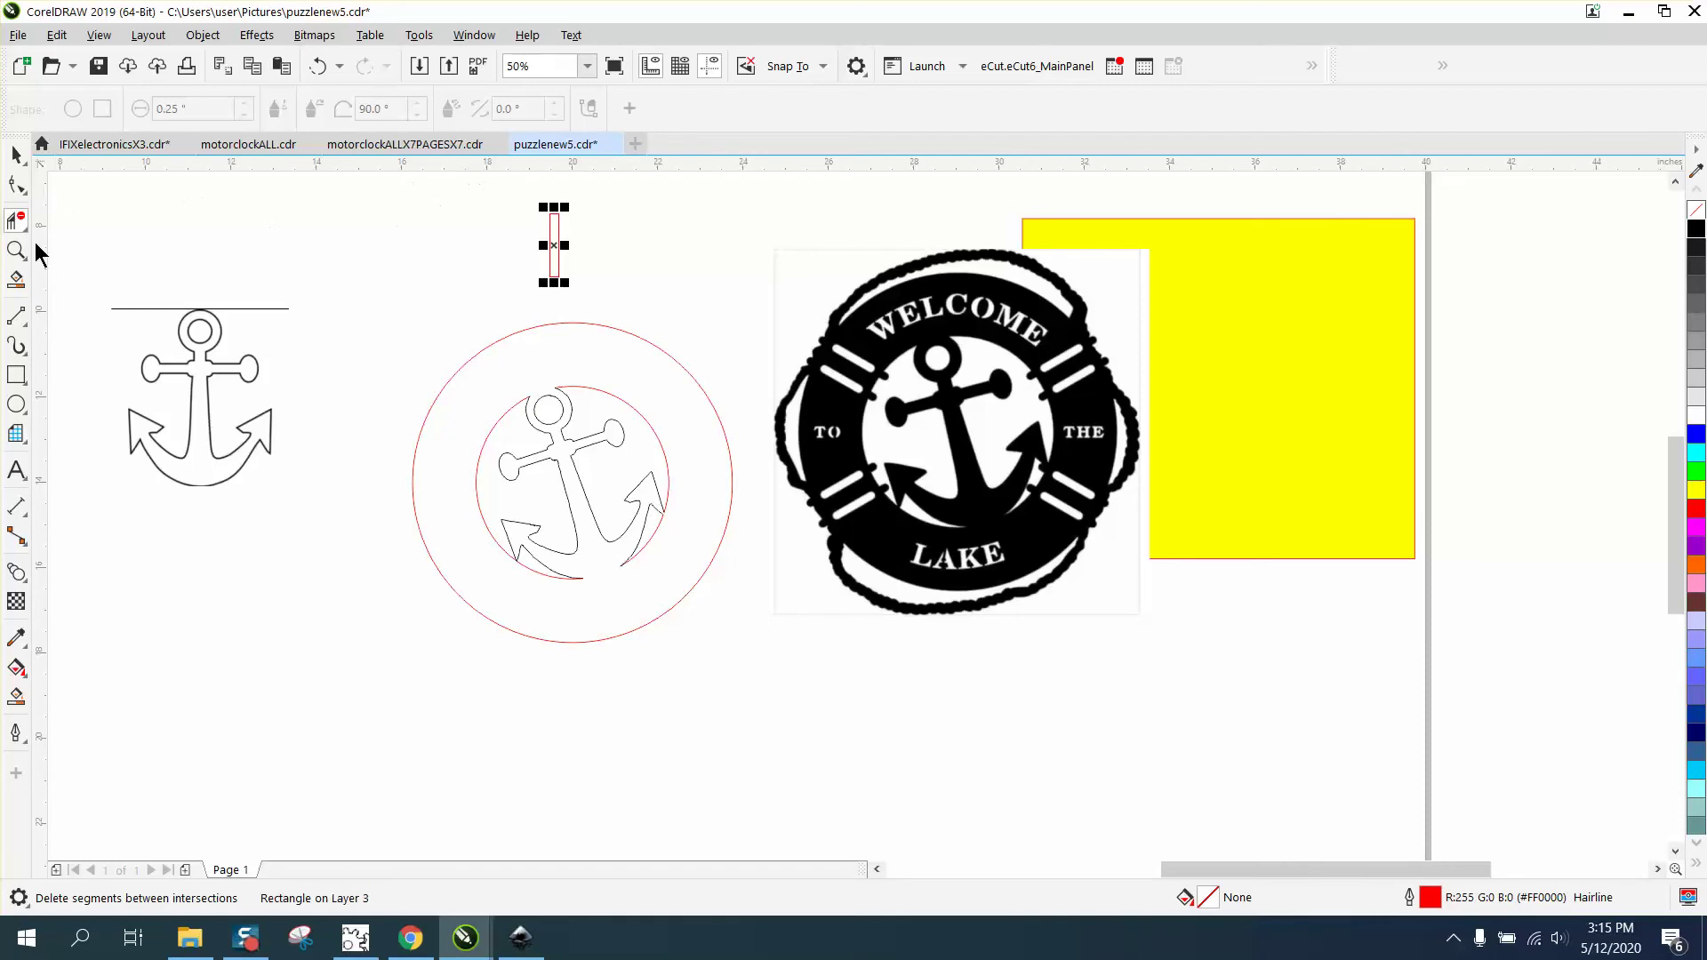
left_click_drag(515, 191, 702, 347)
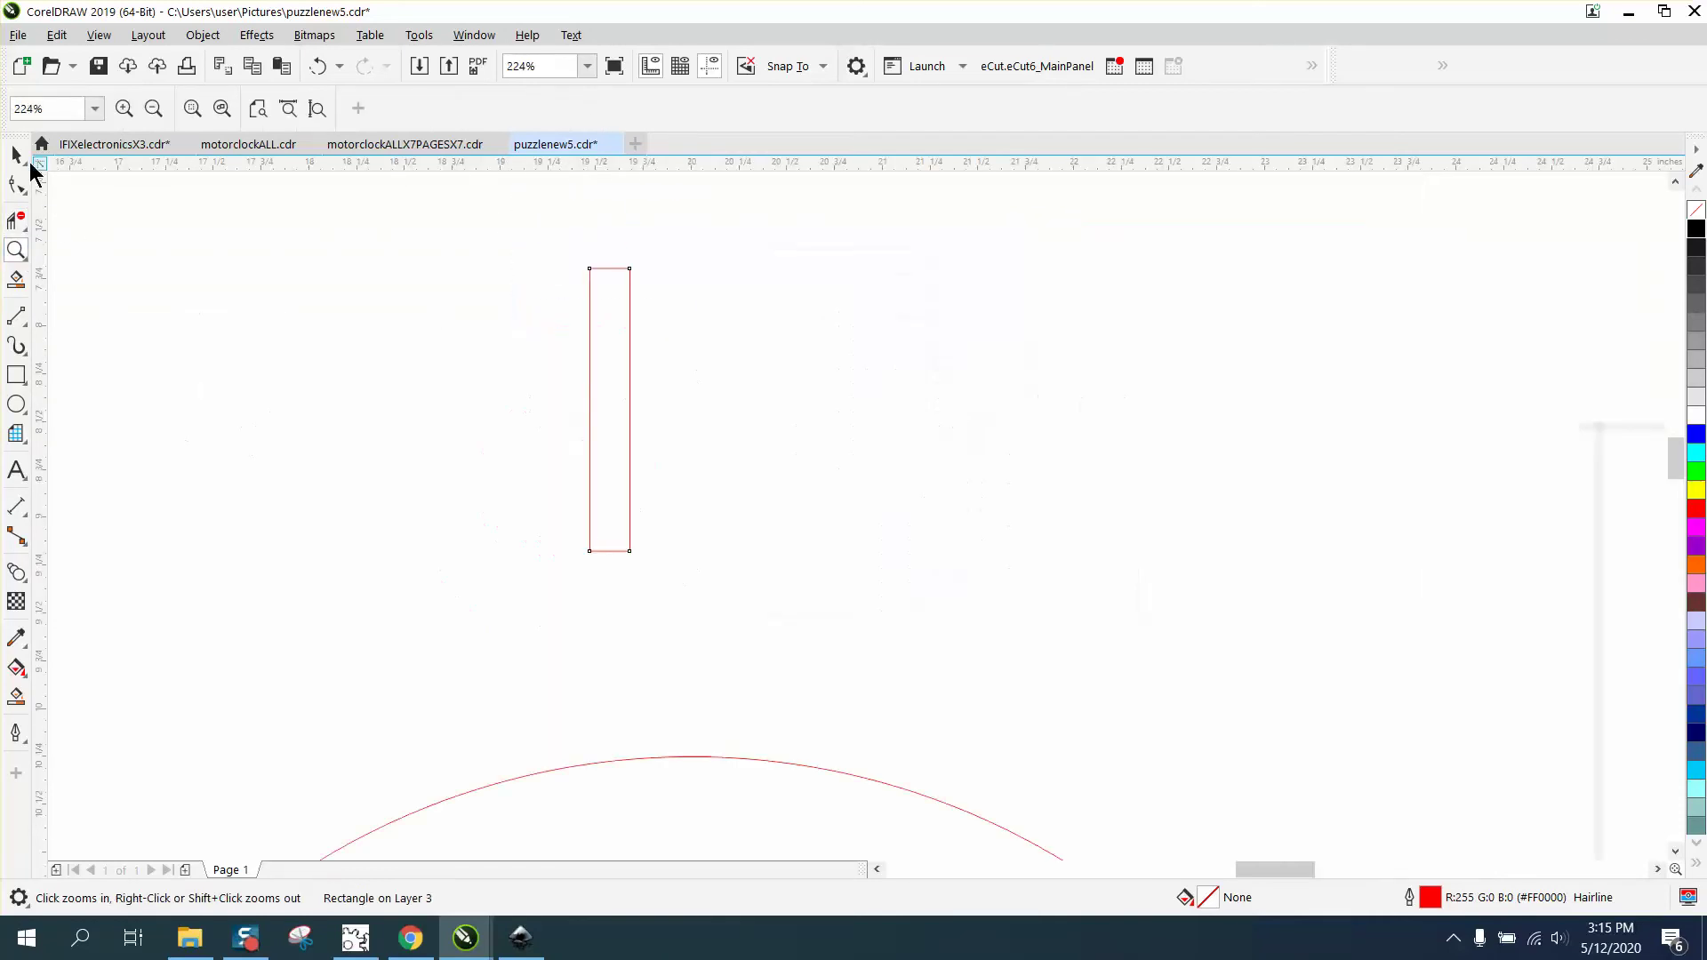
key("space")
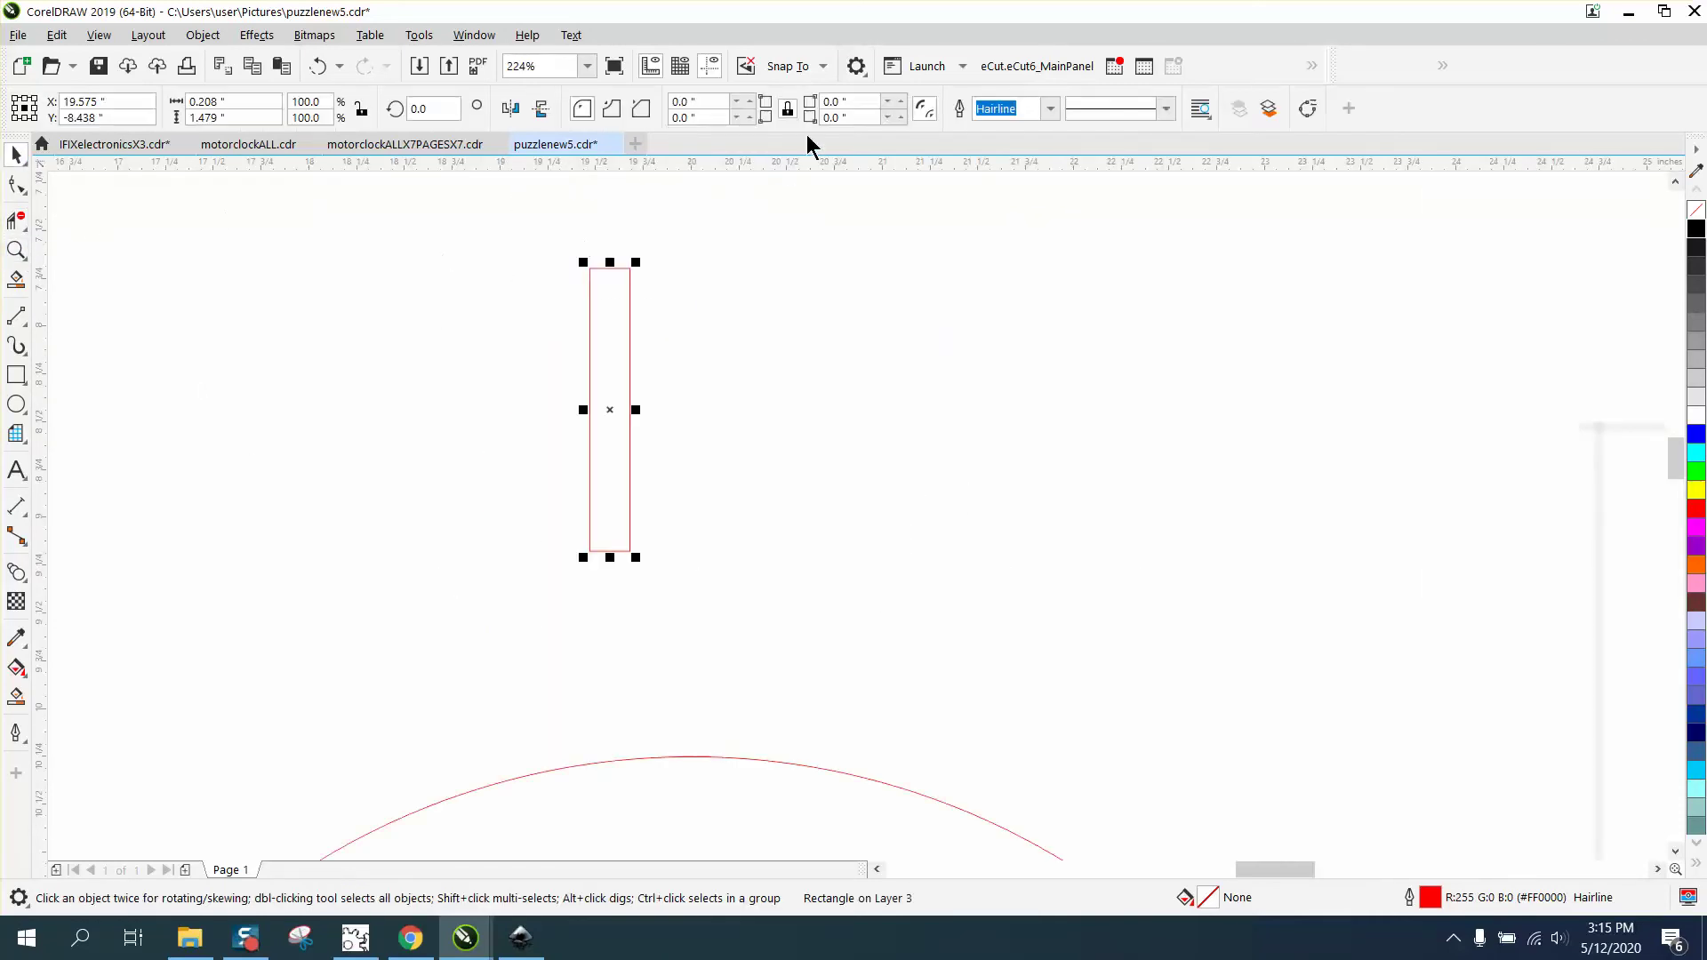
left_click(749, 103)
left_click(750, 103)
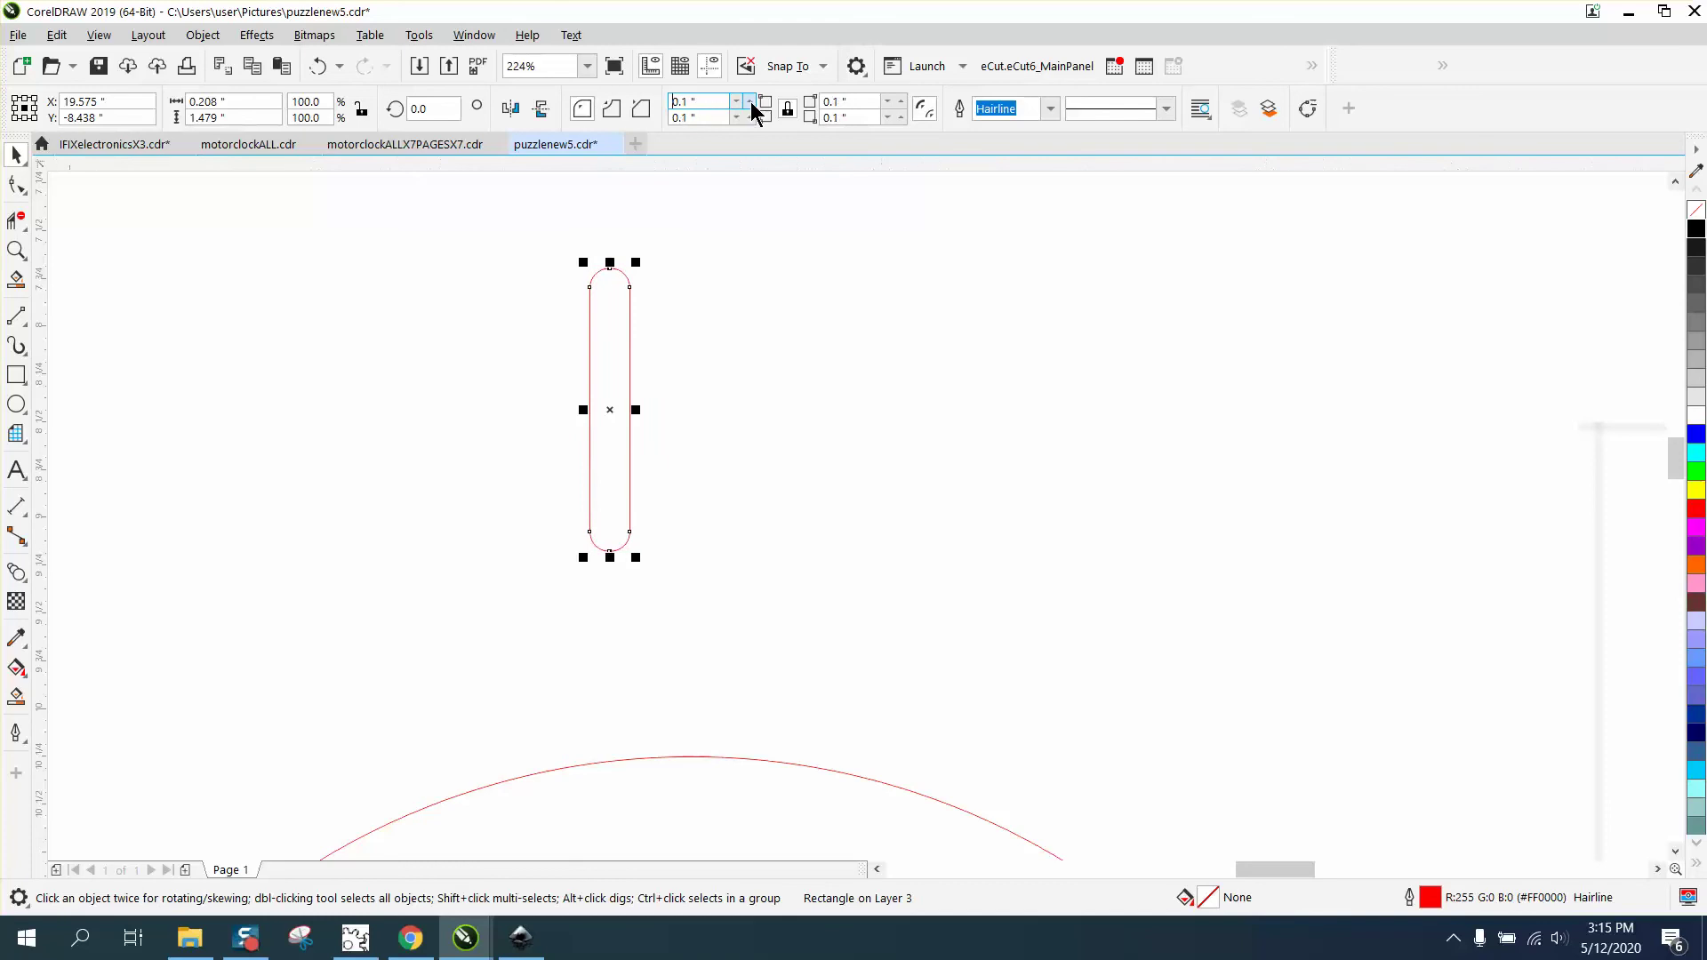
left_click(750, 103)
left_click(750, 103)
scroll(382, 320, "down", 3)
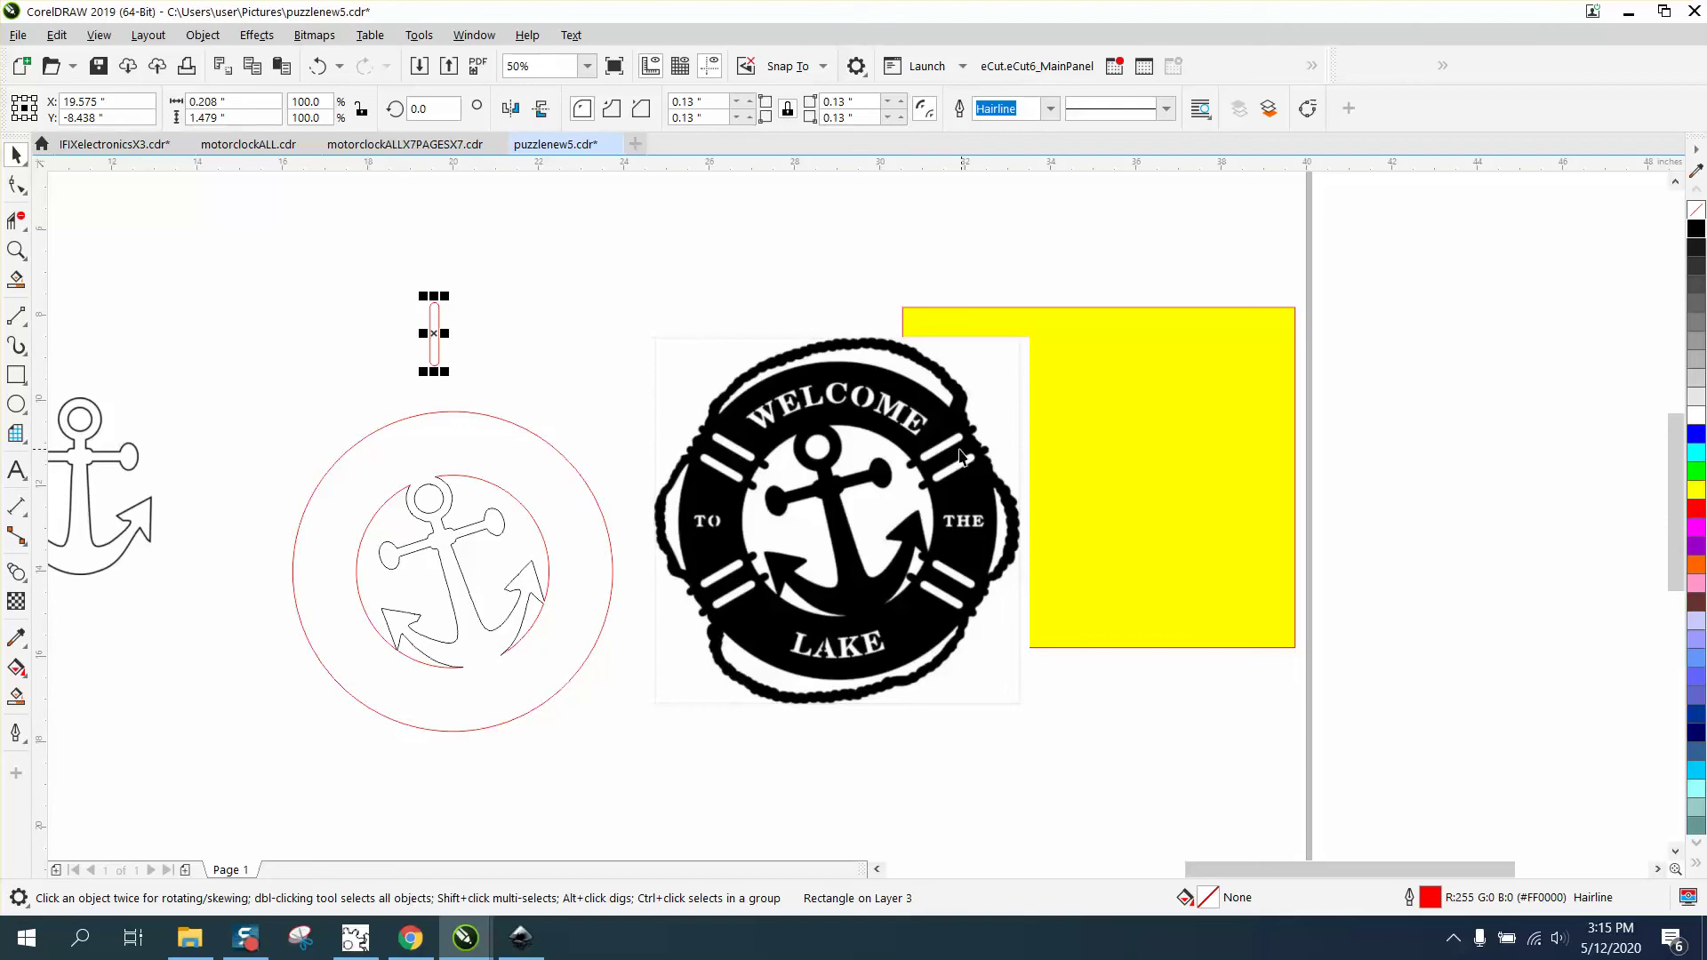
Step: Rotate, shrink and position the bar over the lifebuoy's upper right stripe
left_click_drag(434, 334, 949, 465)
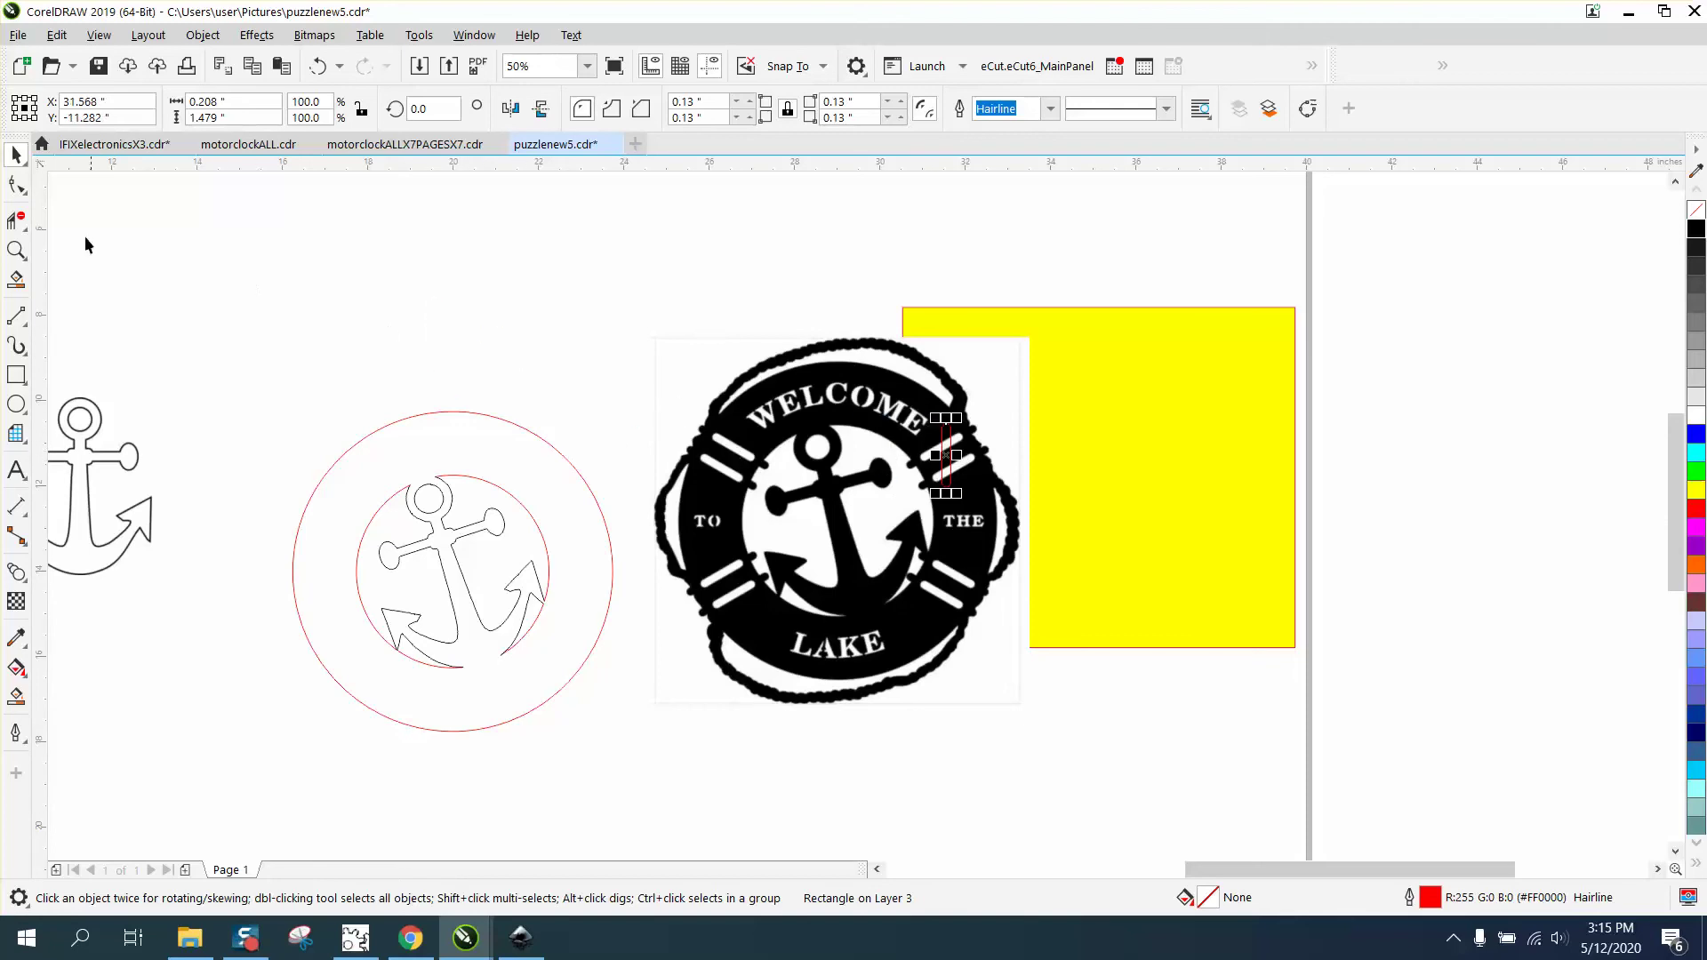
left_click(16, 252)
left_click_drag(845, 370, 1105, 591)
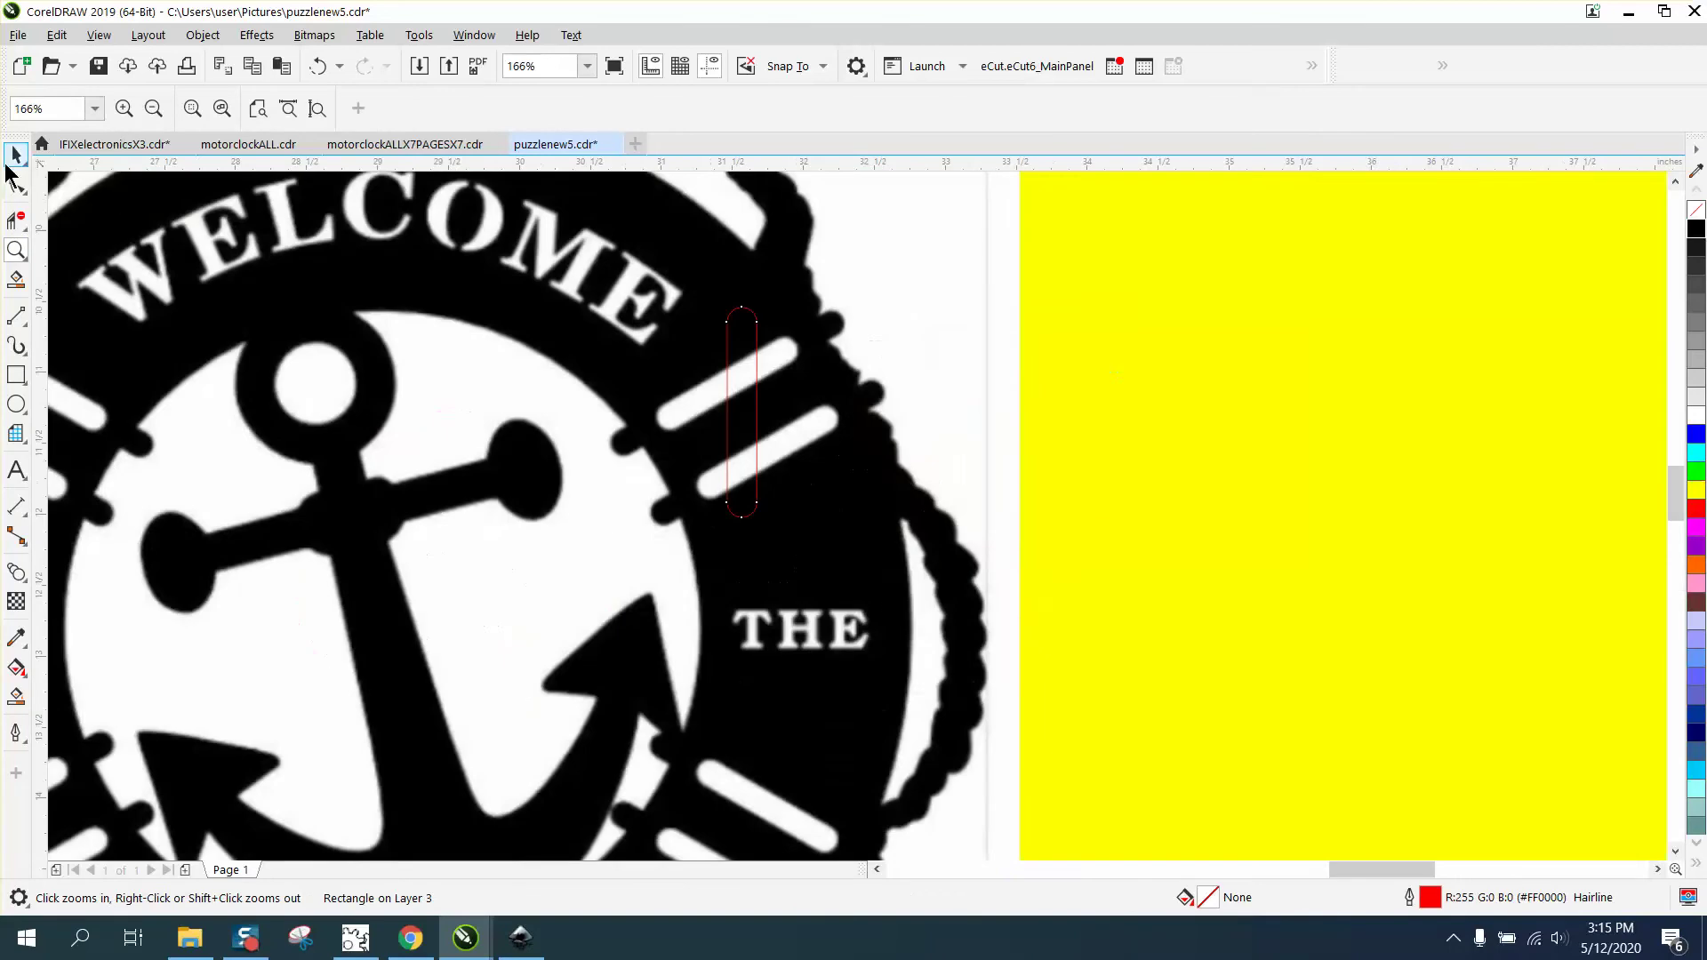
left_click(15, 157)
left_click(744, 411)
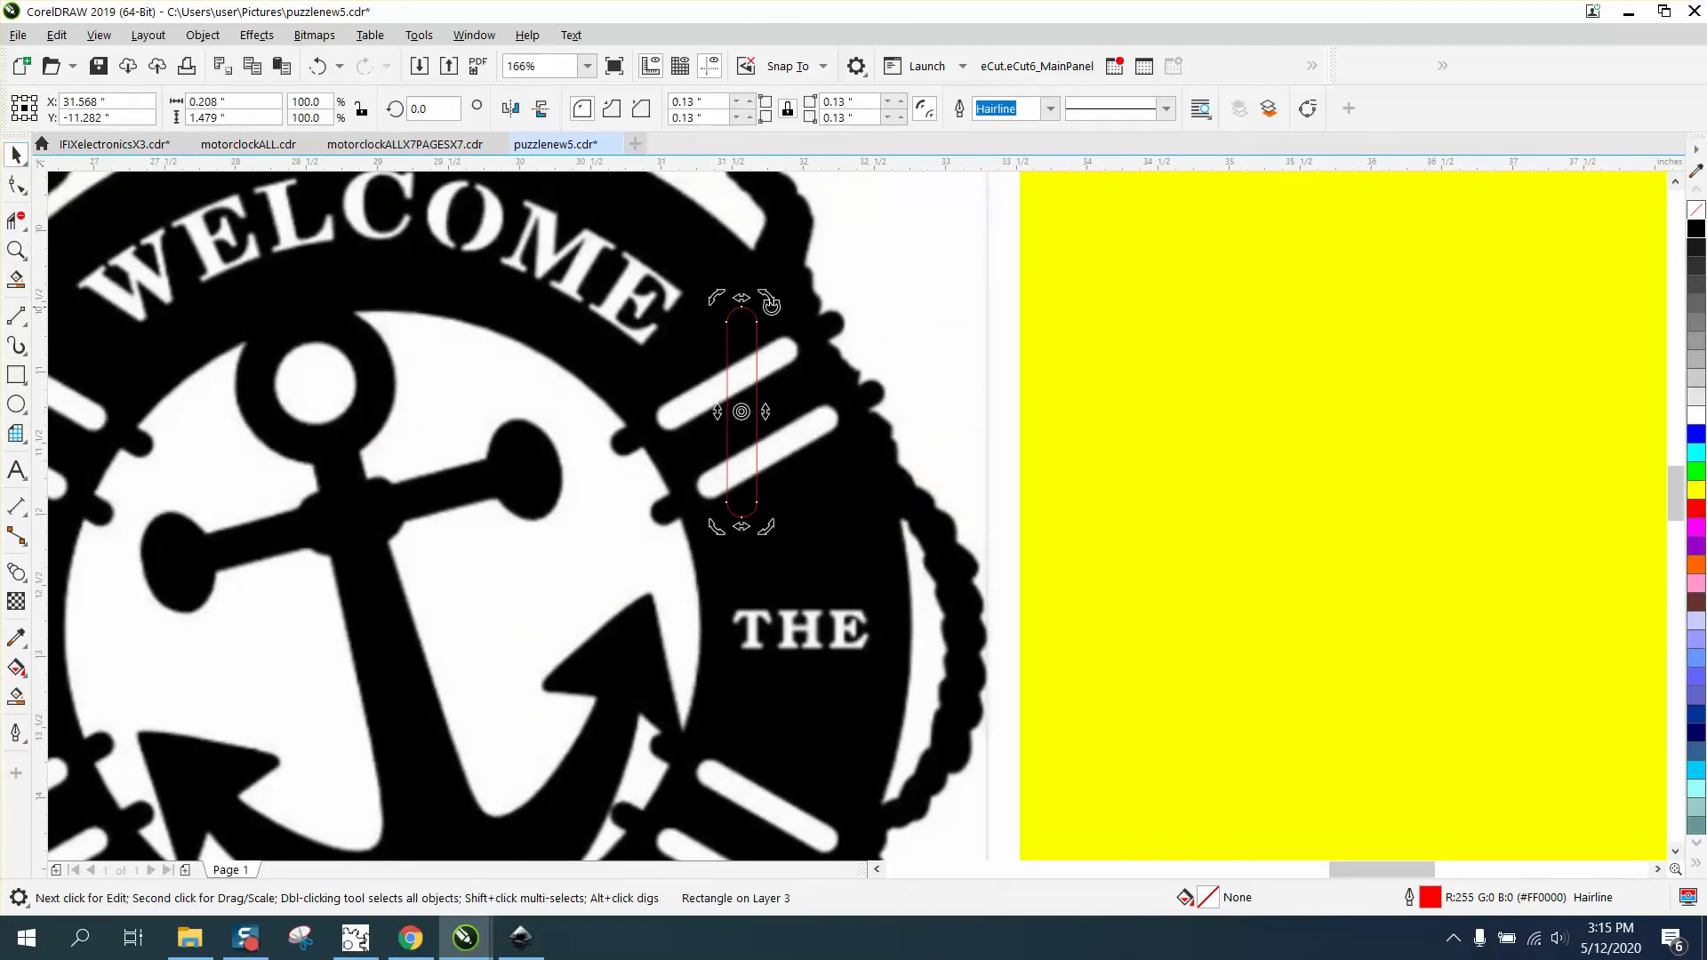
left_click_drag(770, 304, 862, 382)
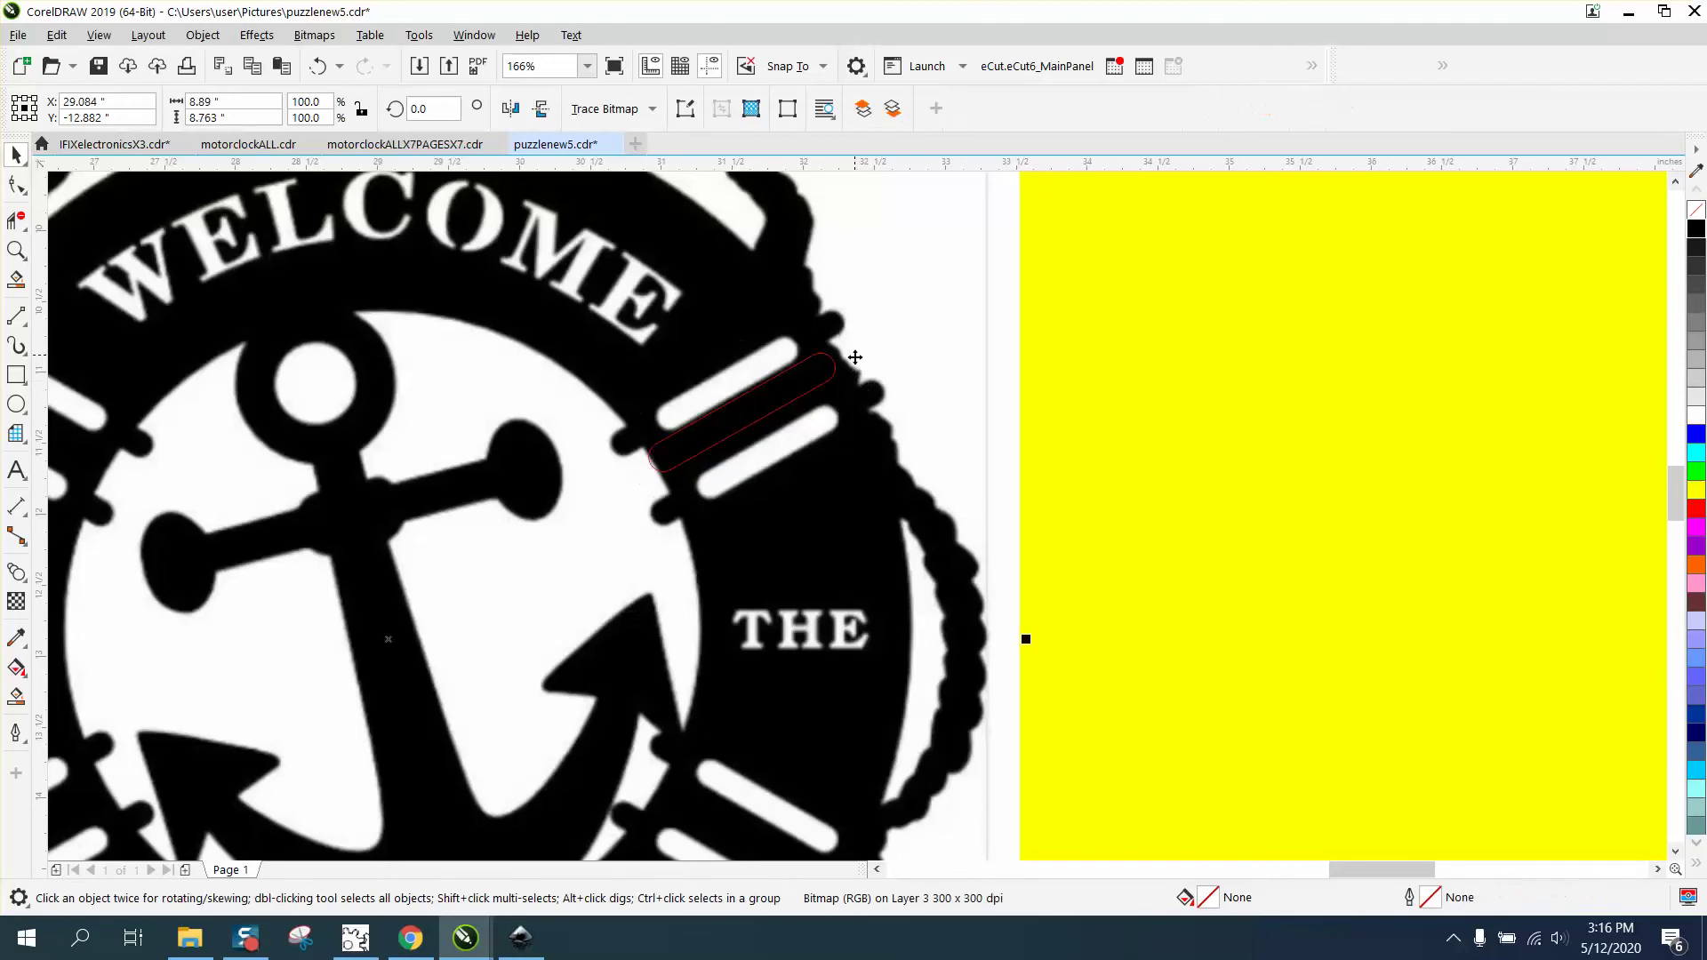
left_click(834, 367)
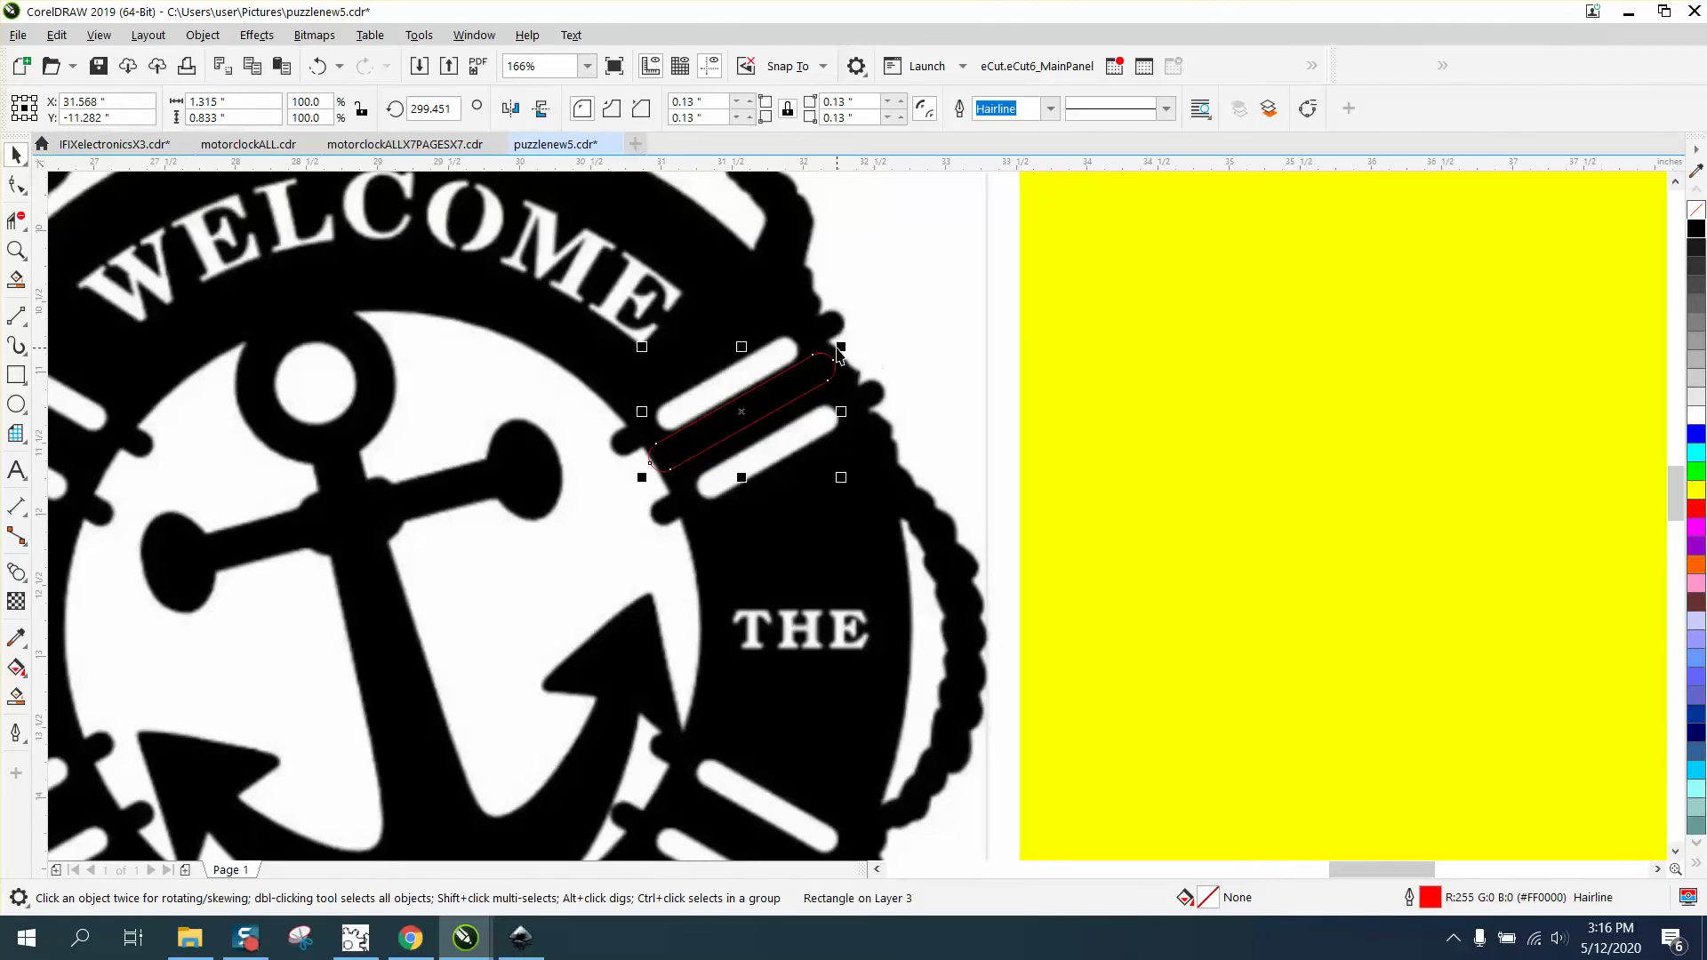
left_click_drag(841, 348, 820, 359)
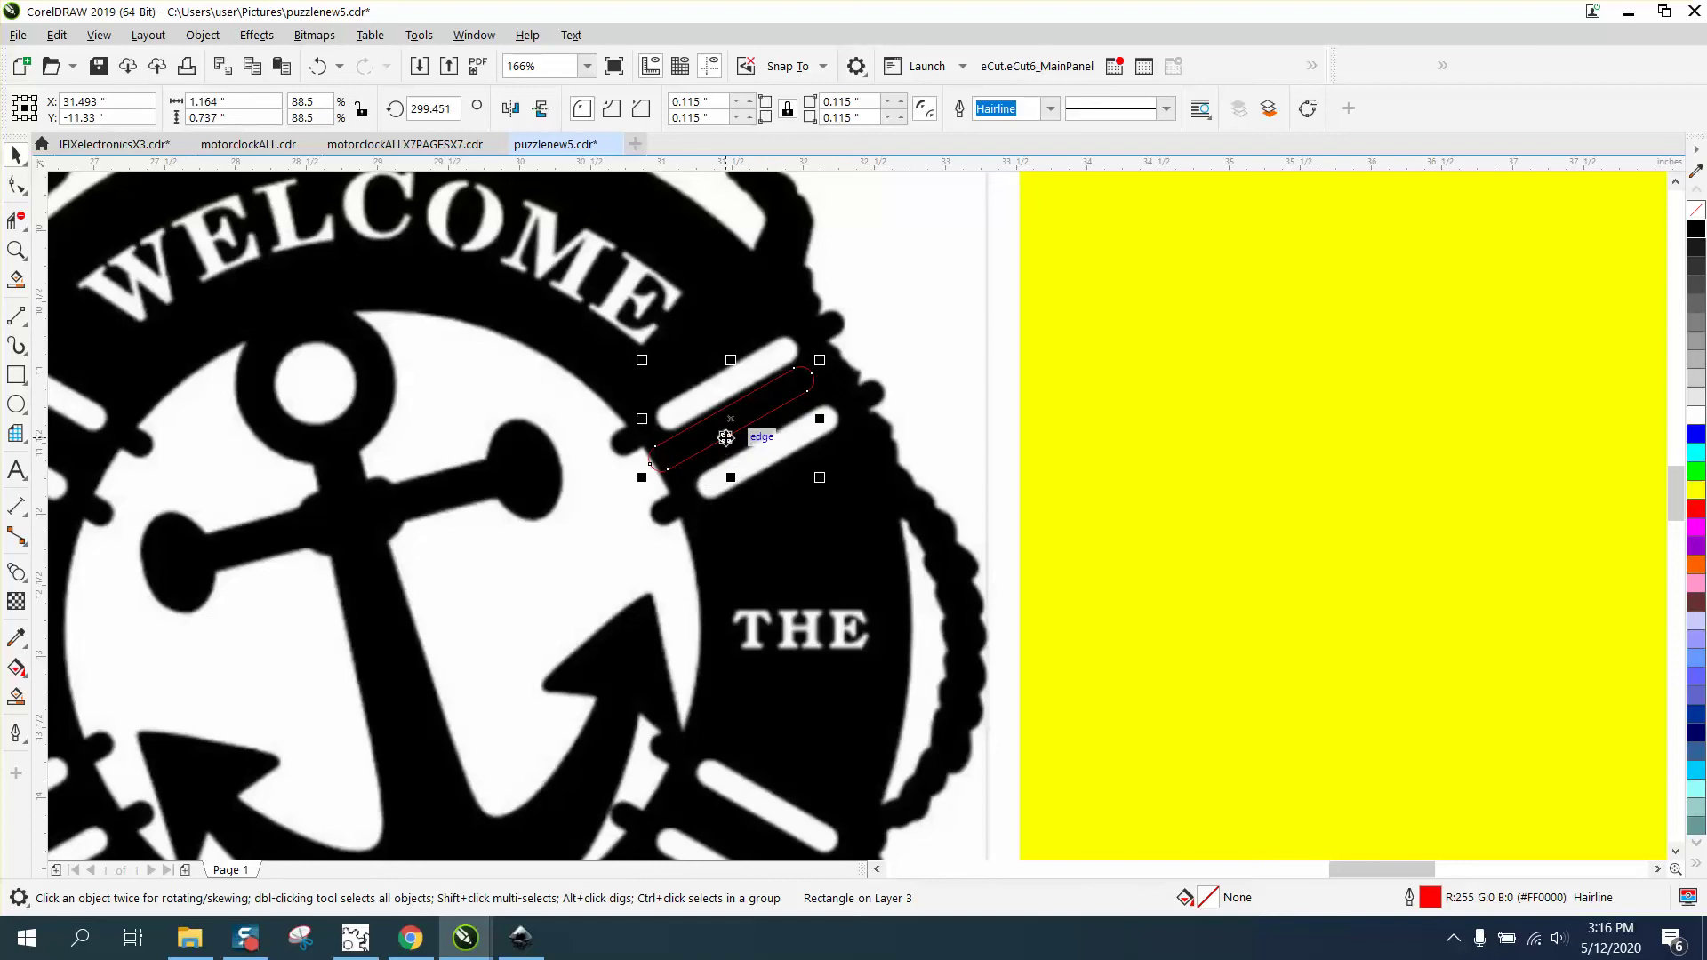
left_click_drag(733, 427, 731, 385)
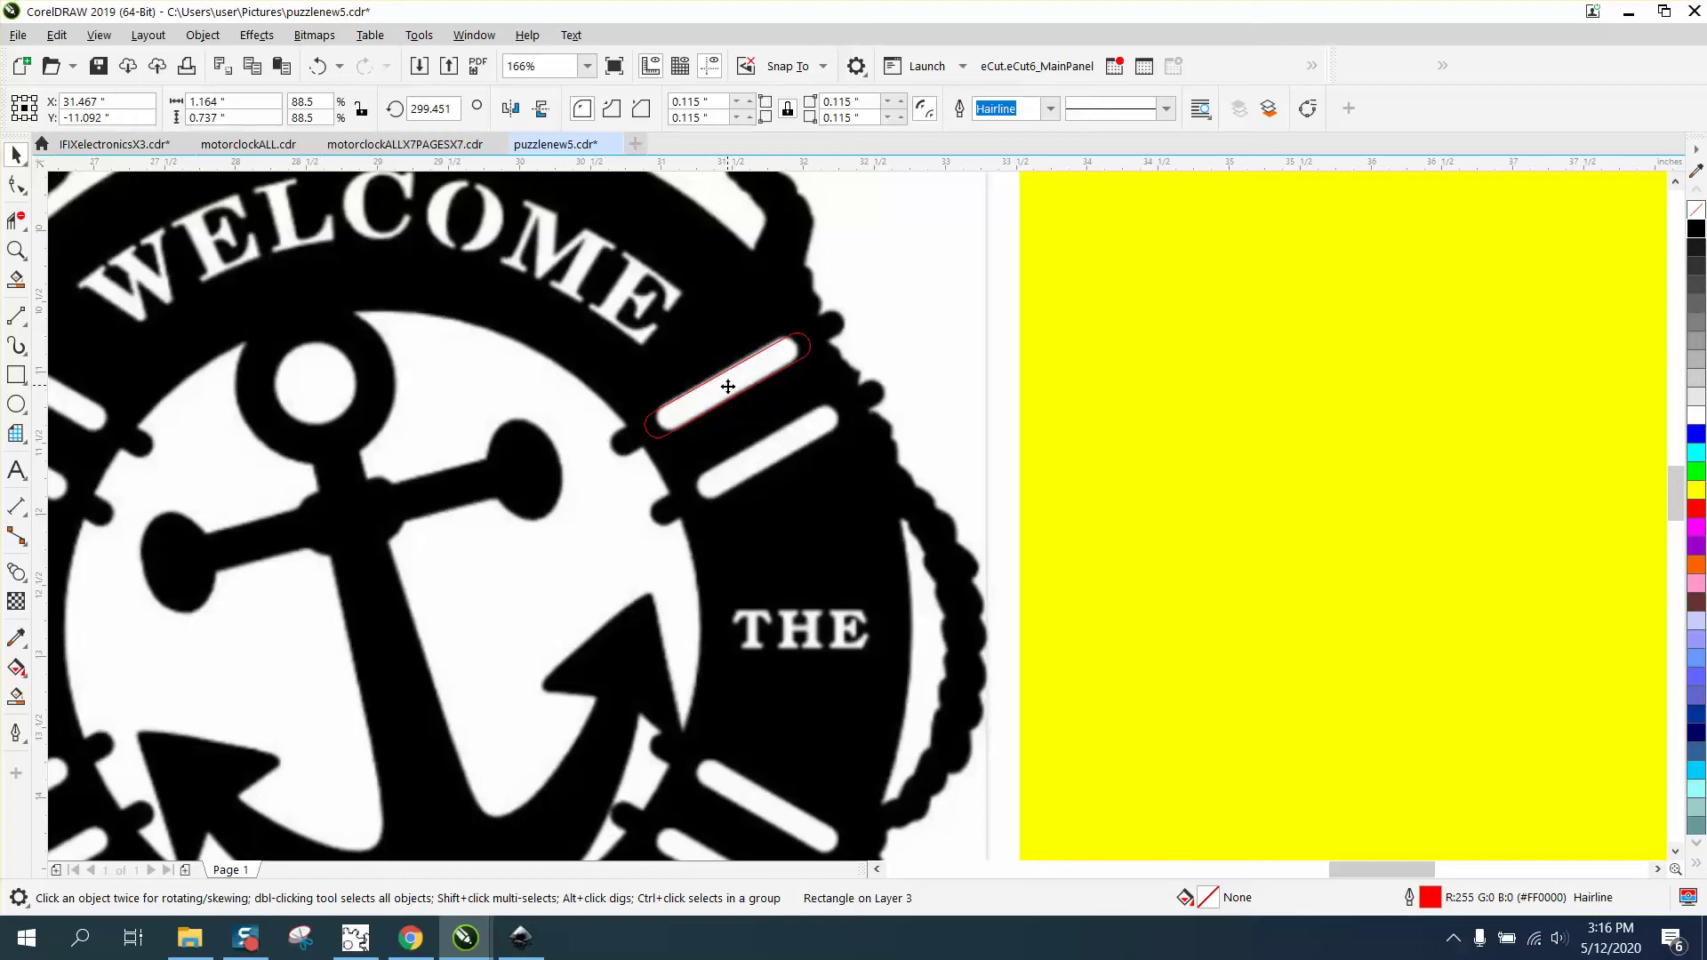
left_click_drag(731, 385, 768, 453)
scroll(1041, 411, "down", 2)
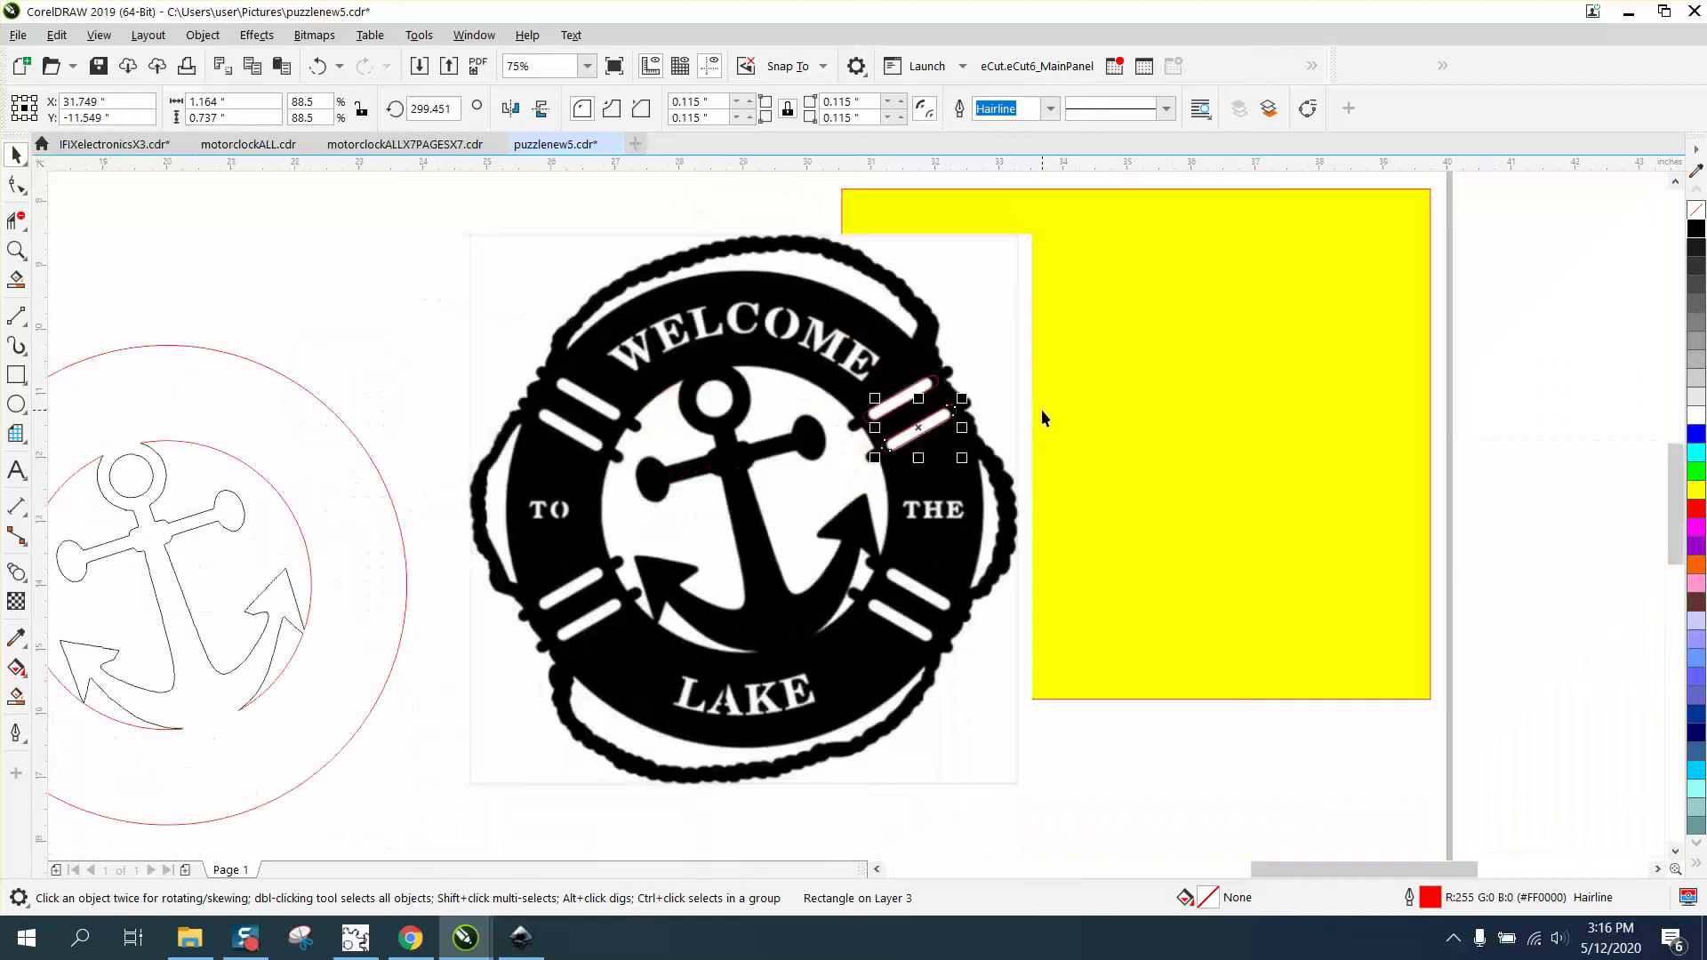
Step: Delete the yellow square and mirror the two stripe outlines horizontally onto the left side
left_click(1063, 399)
key("Delete")
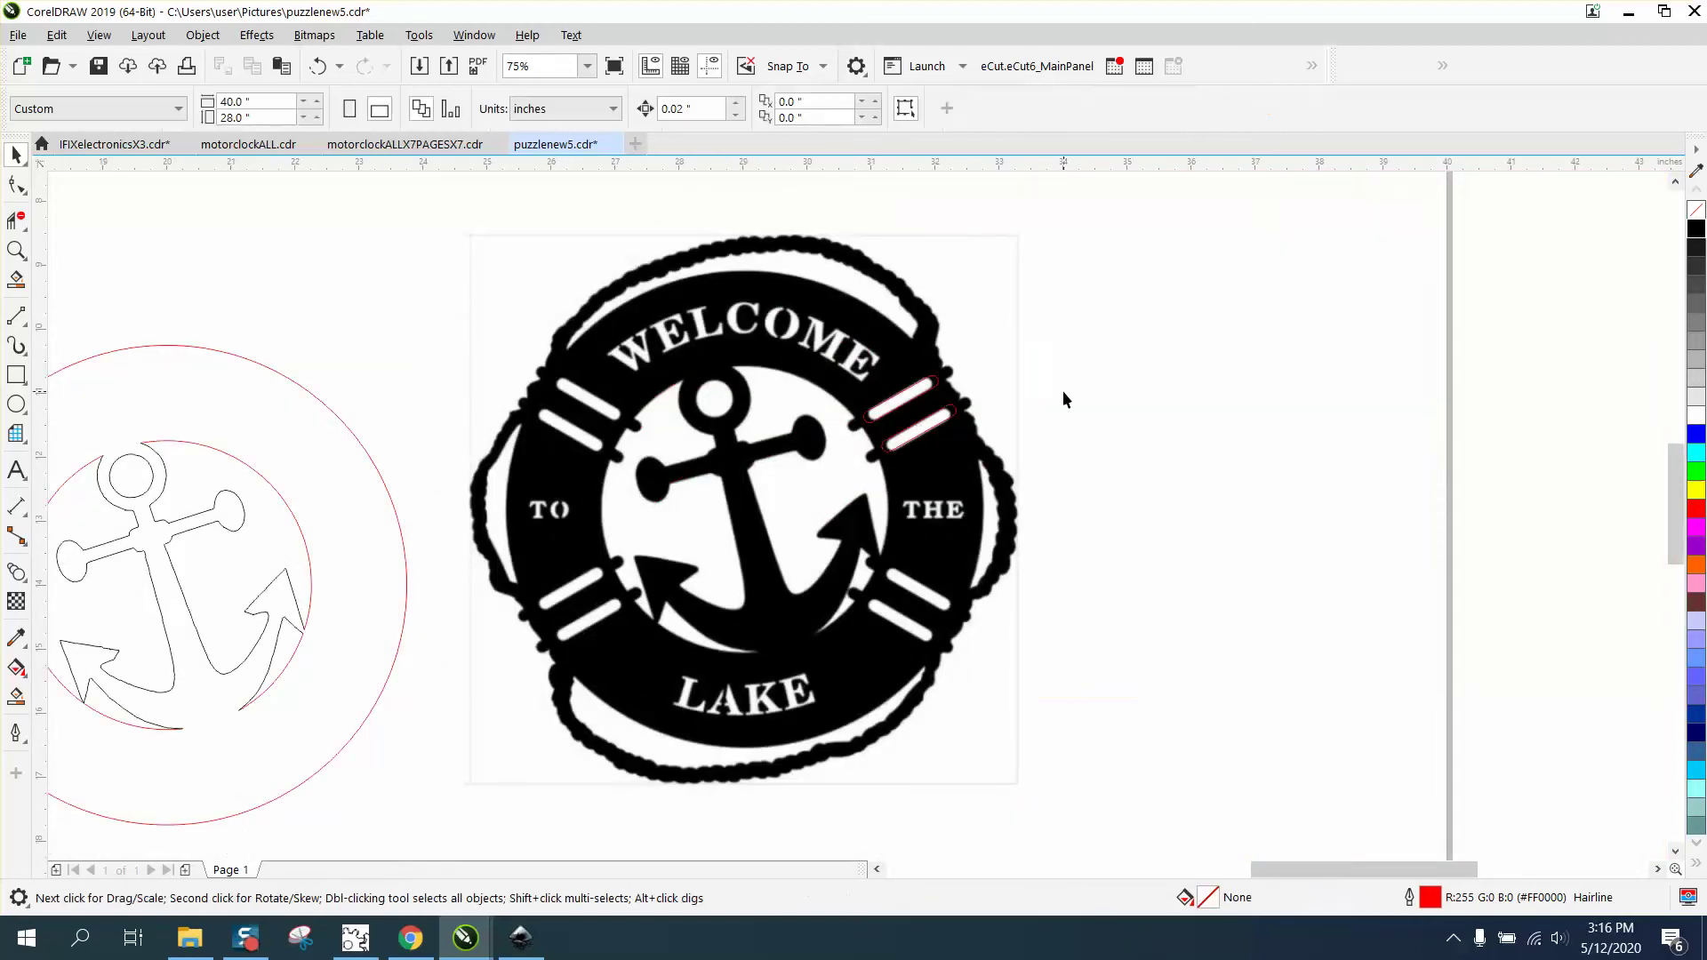
left_click_drag(1054, 358, 841, 477)
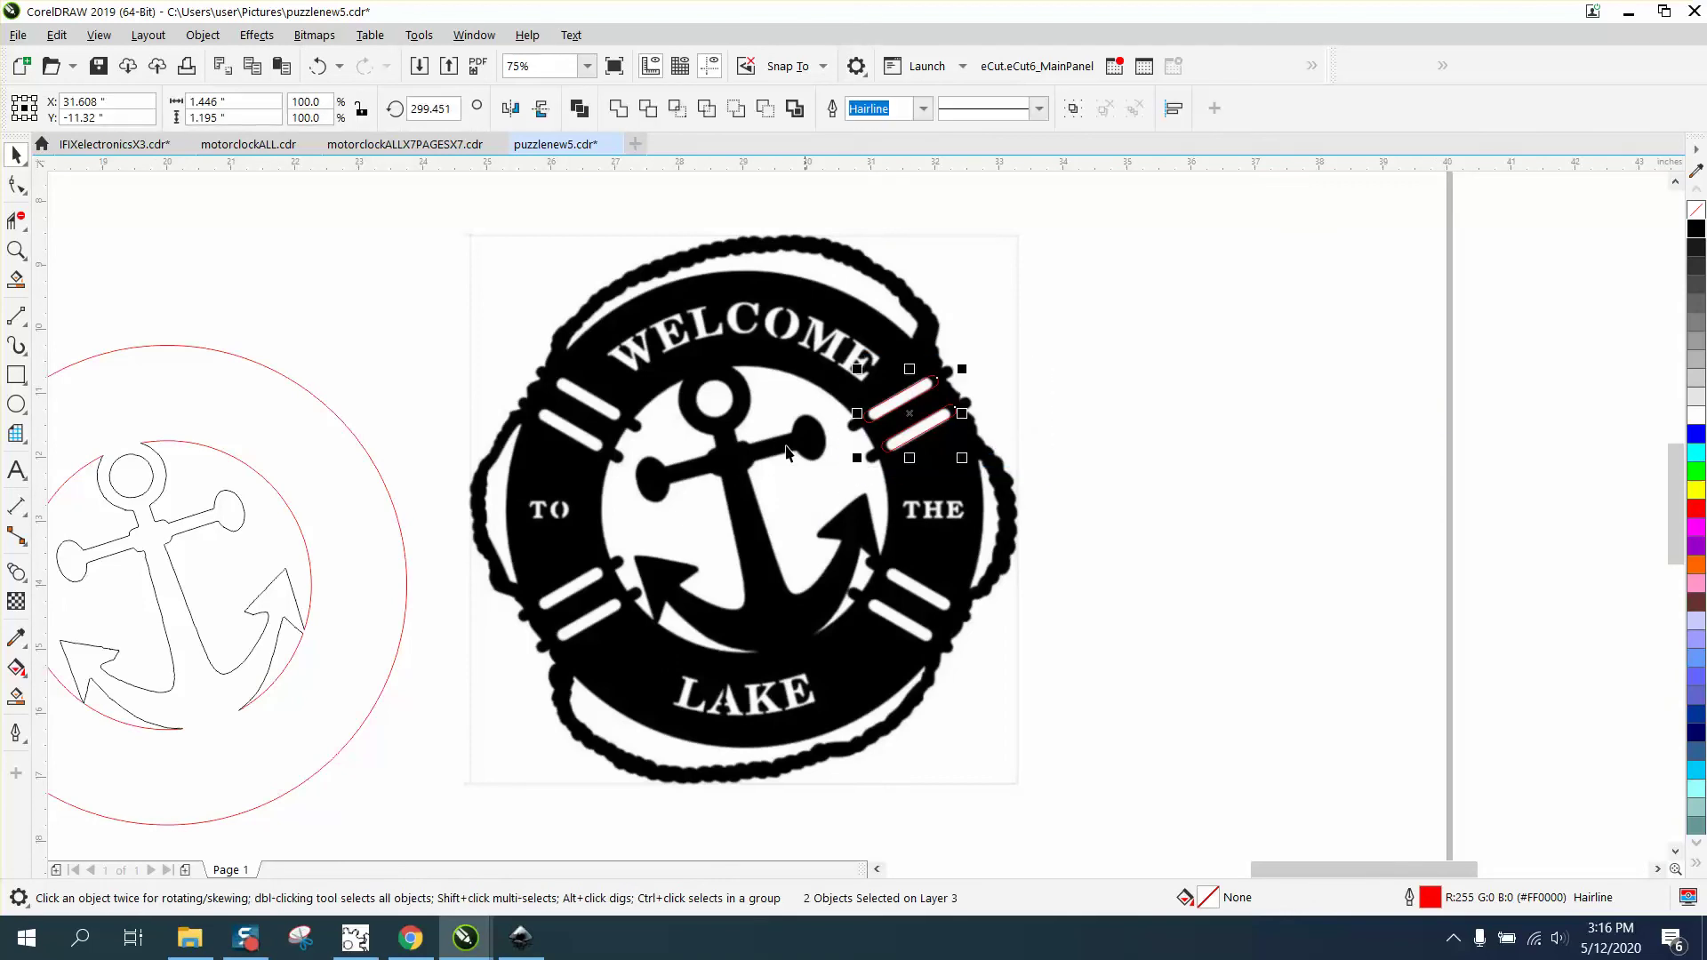
left_click(511, 108)
left_click_drag(911, 418, 585, 421)
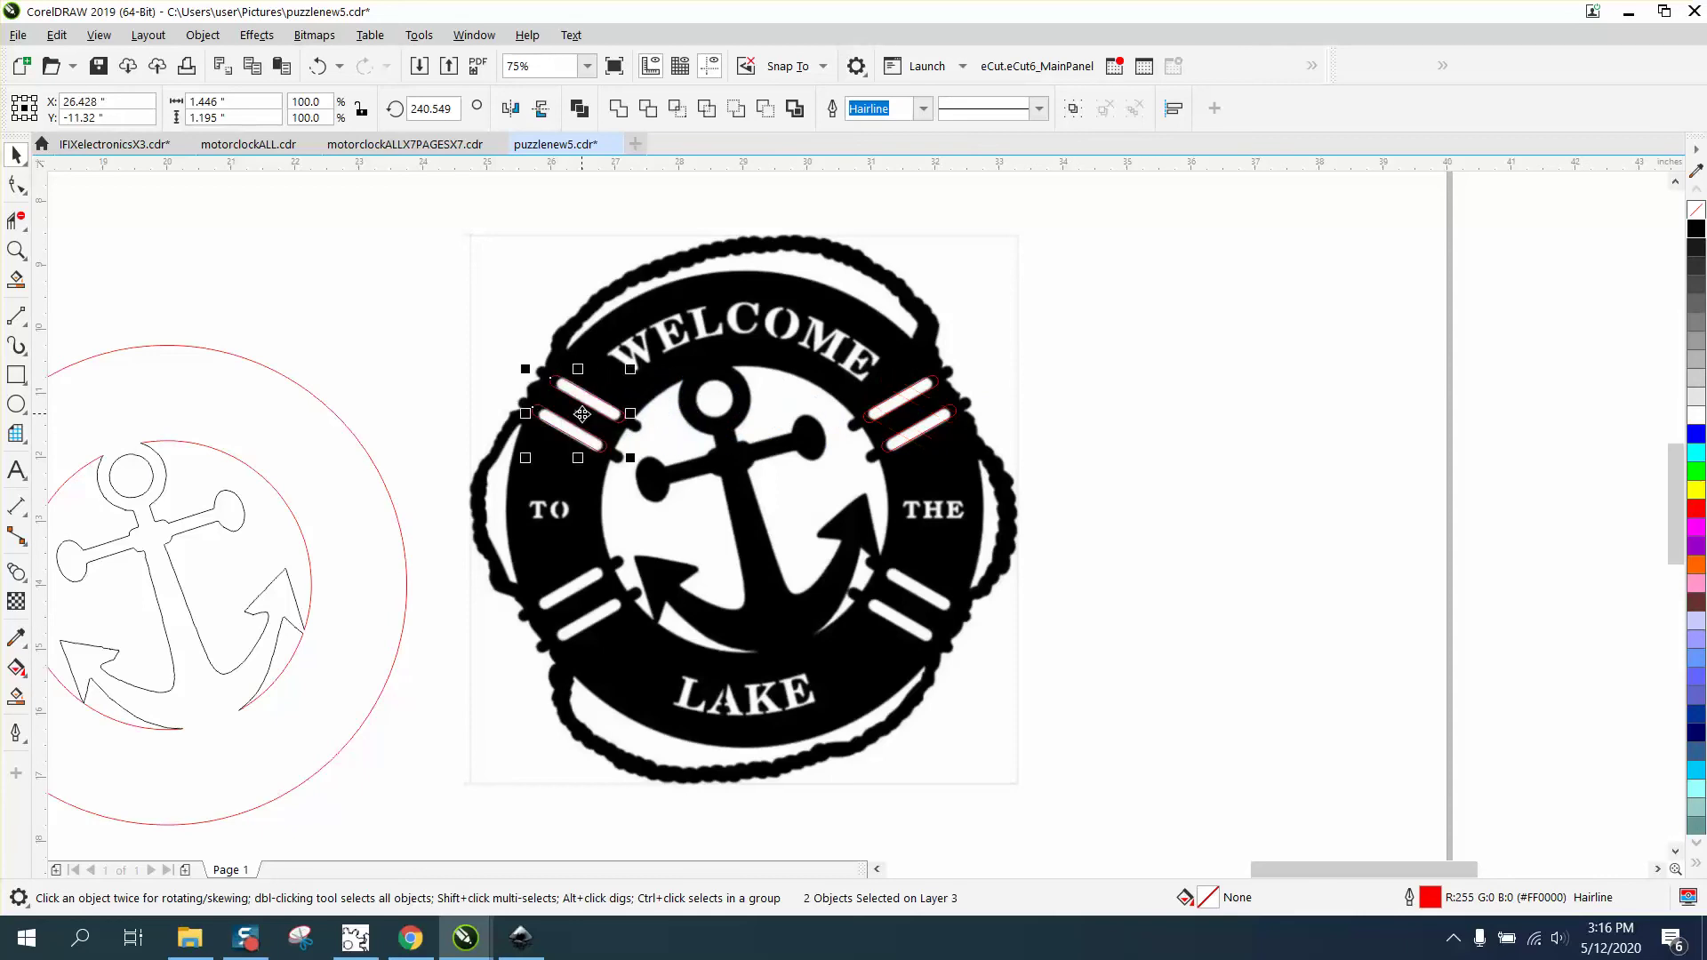
Step: Flip all four slot outlines vertically and move them down onto the lower bars
left_click_drag(419, 325, 1087, 494)
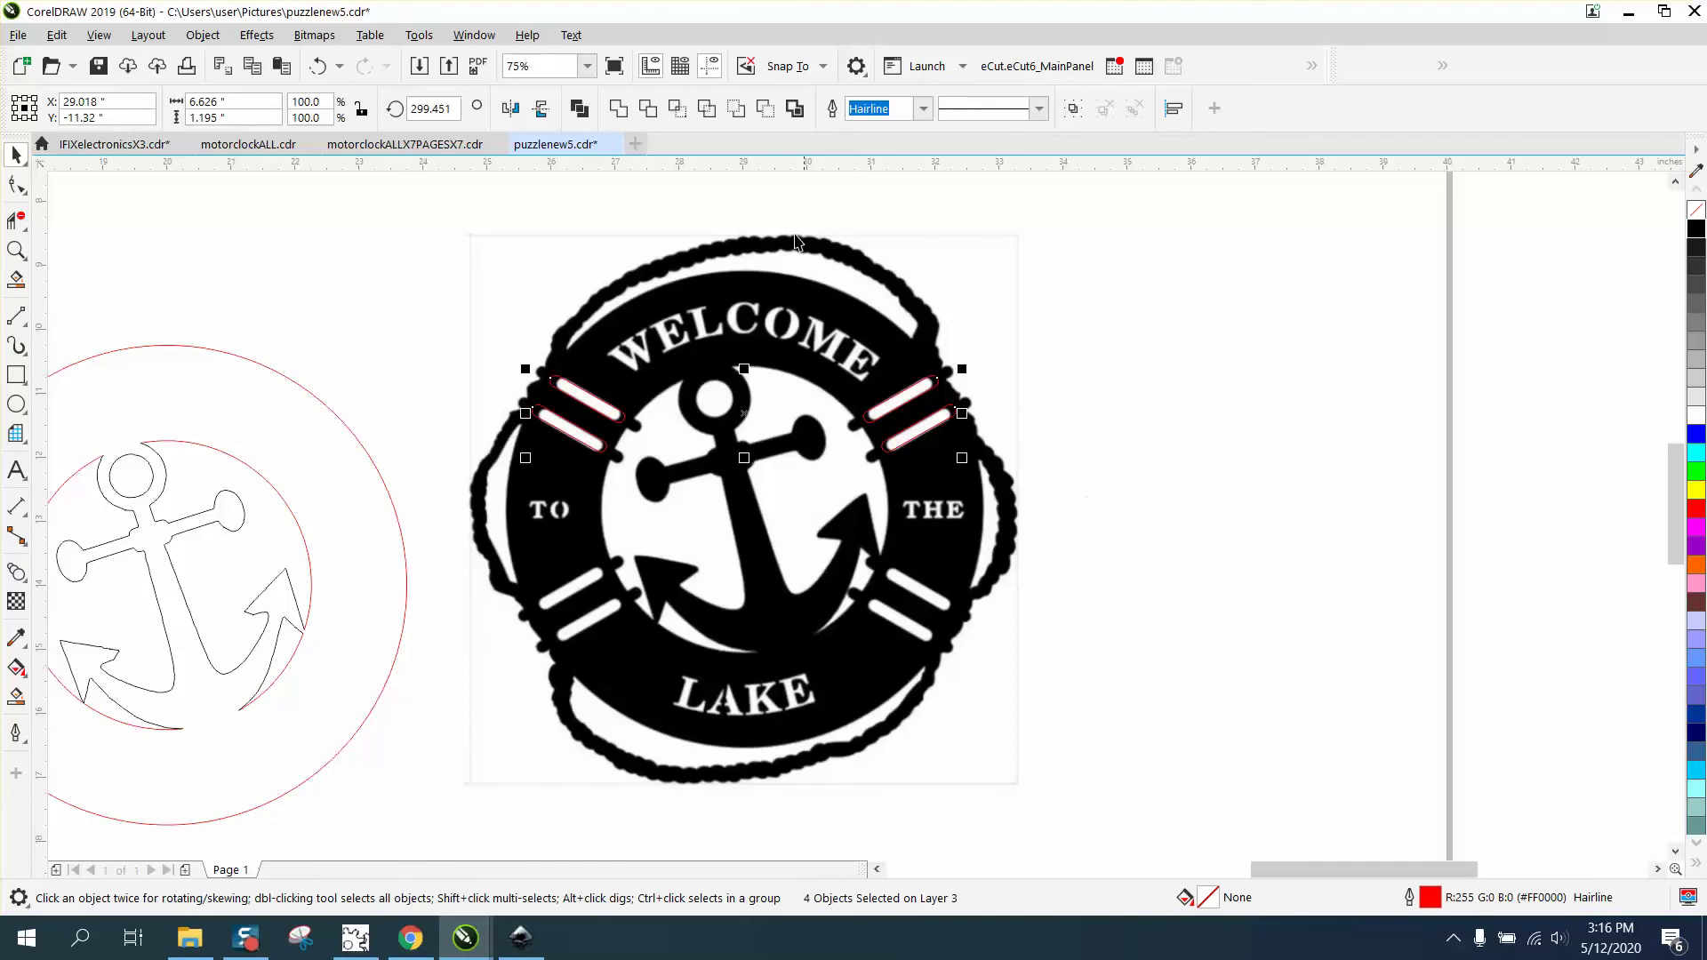
left_click(542, 109)
left_click_drag(748, 426, 751, 607)
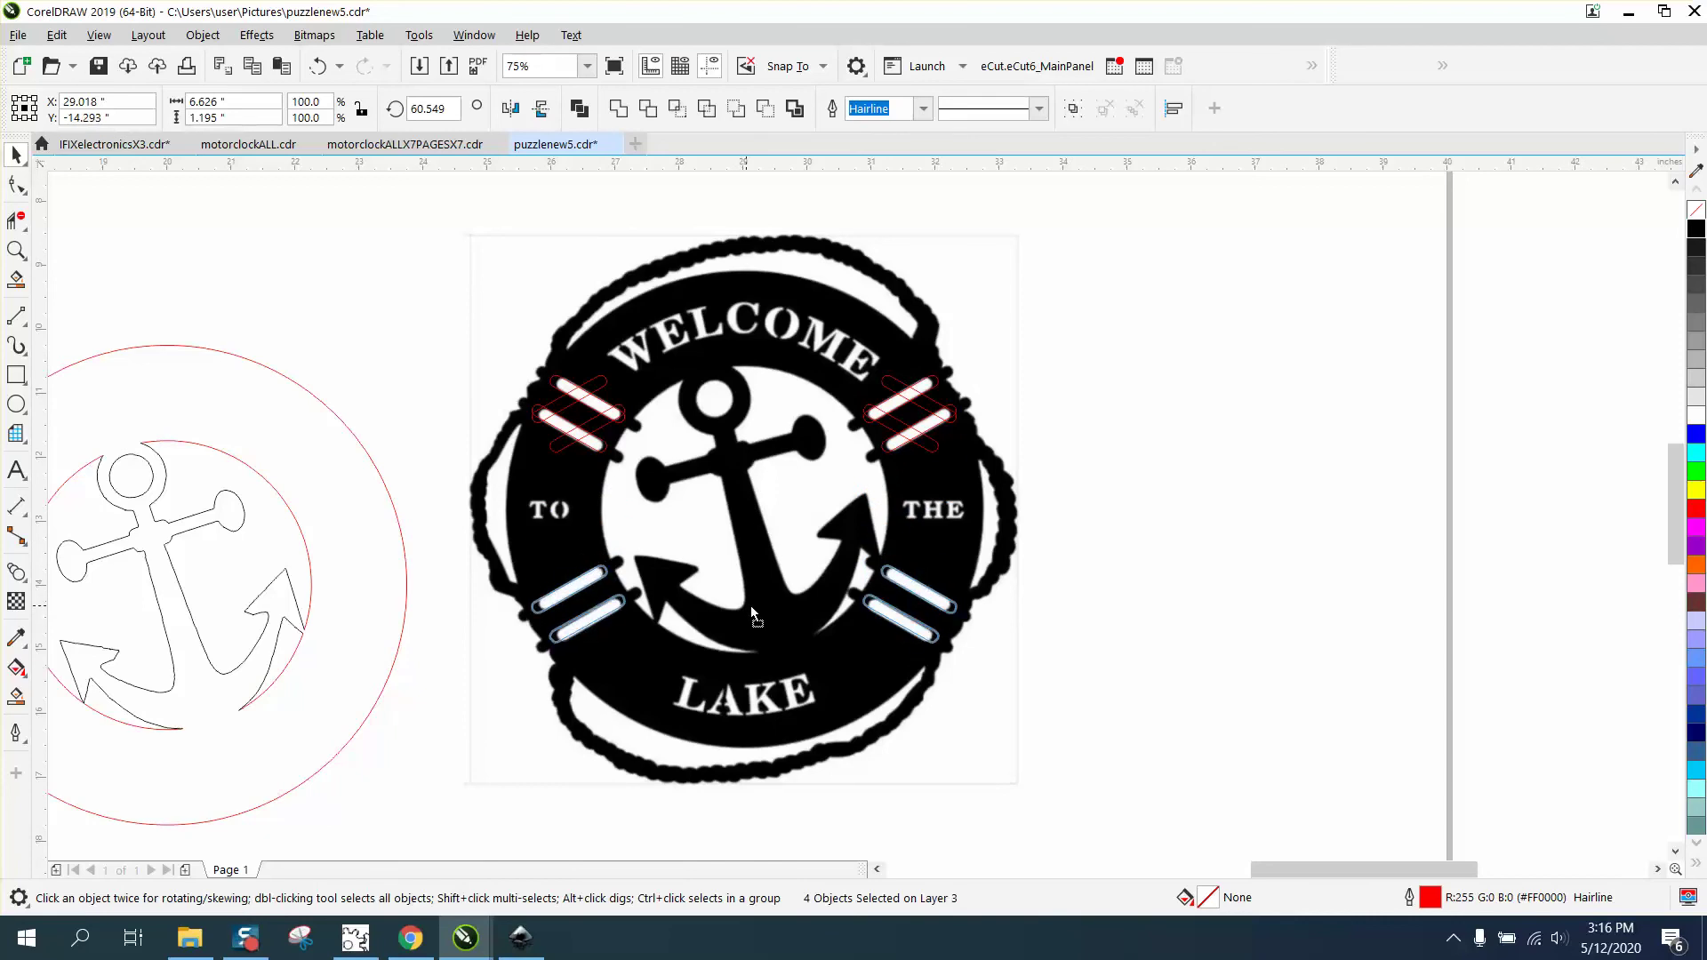
left_click(1064, 458)
Step: Set the nudge distance to 5 inches and shift the lifebuoy image 10 inches right
left_click(984, 459)
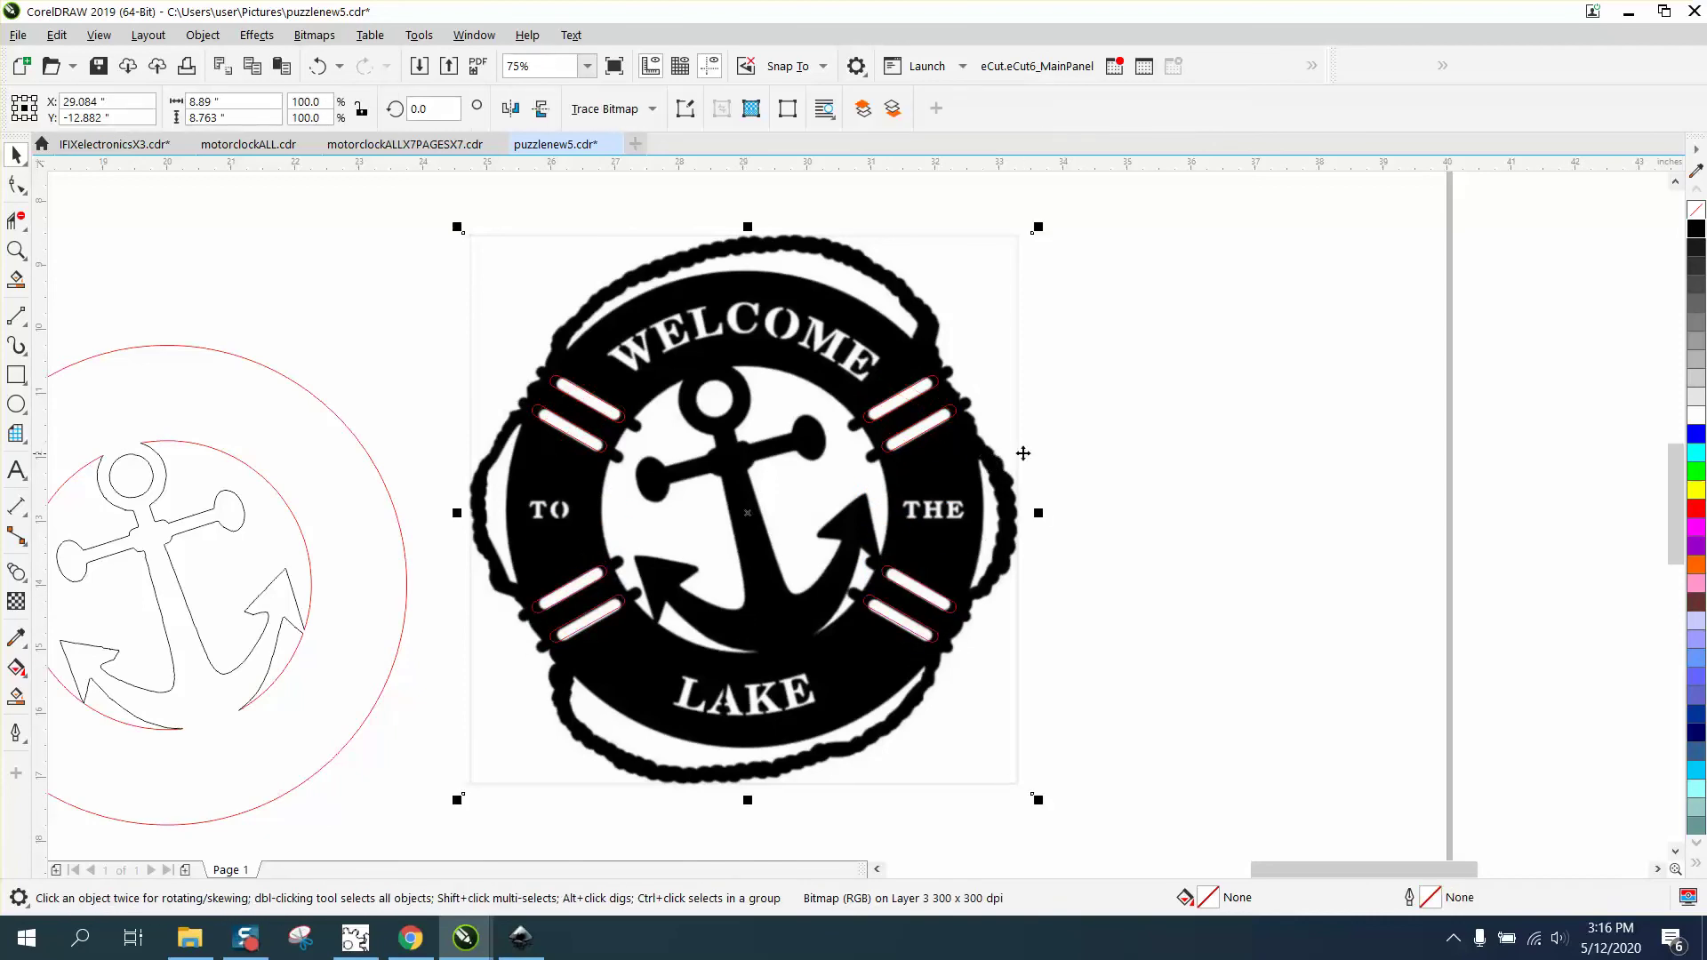
left_click(1106, 459)
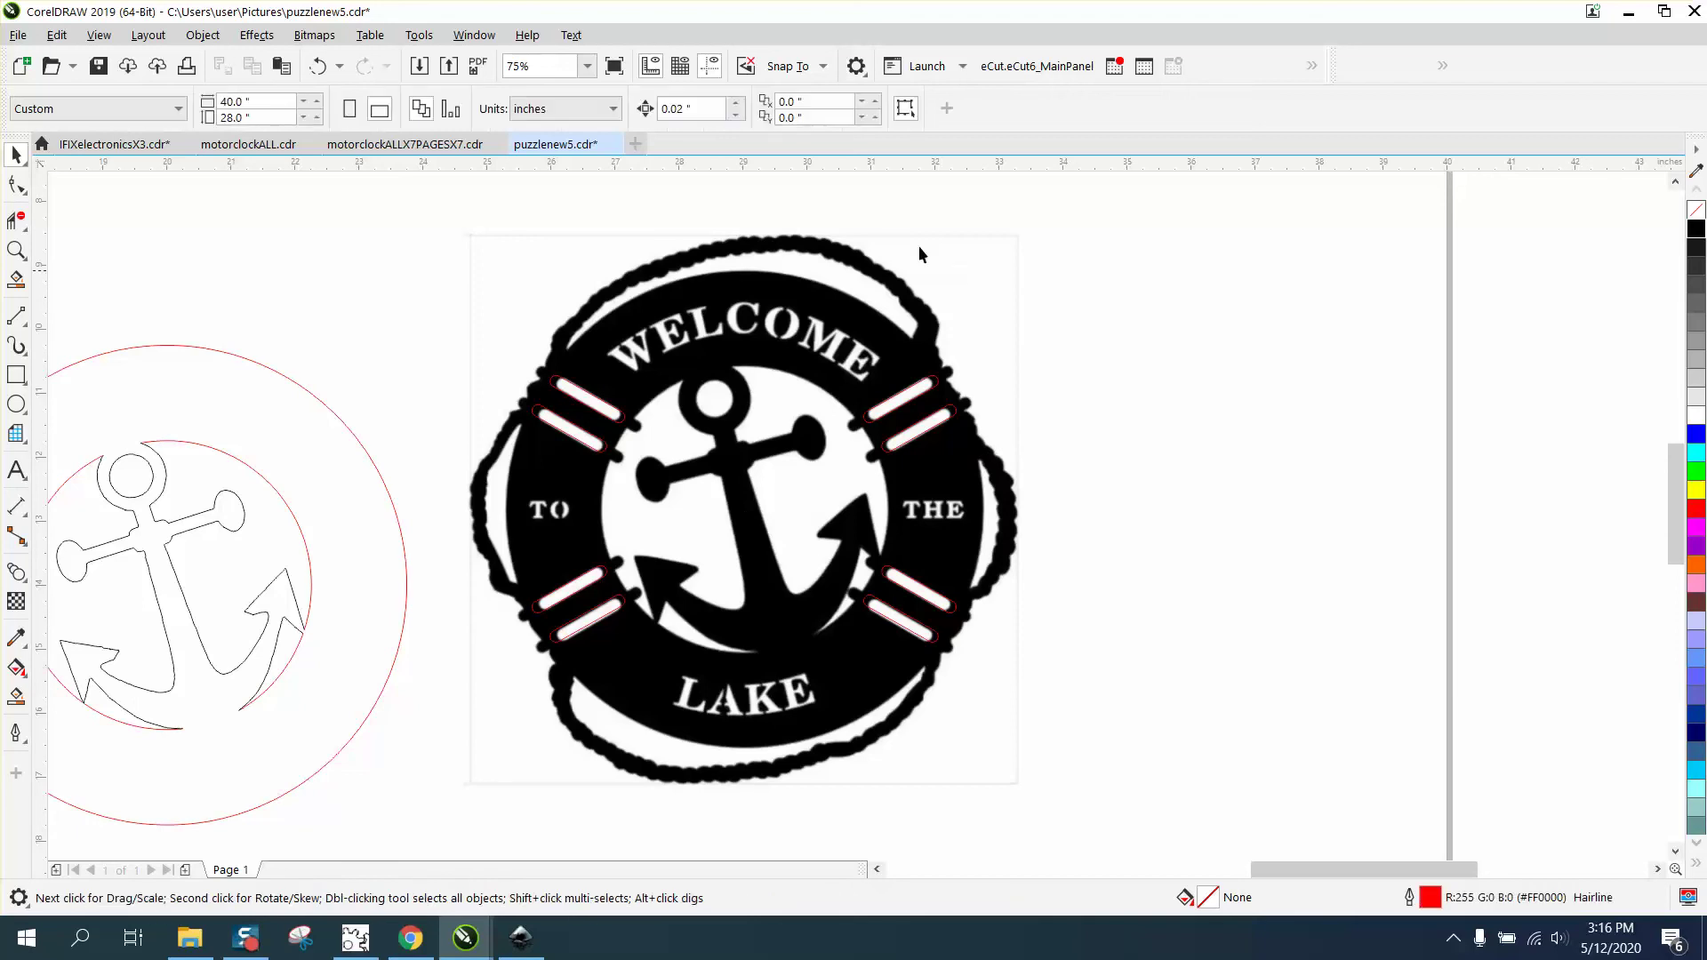
double_click(684, 109)
type("5")
left_click(1009, 484)
key("Right")
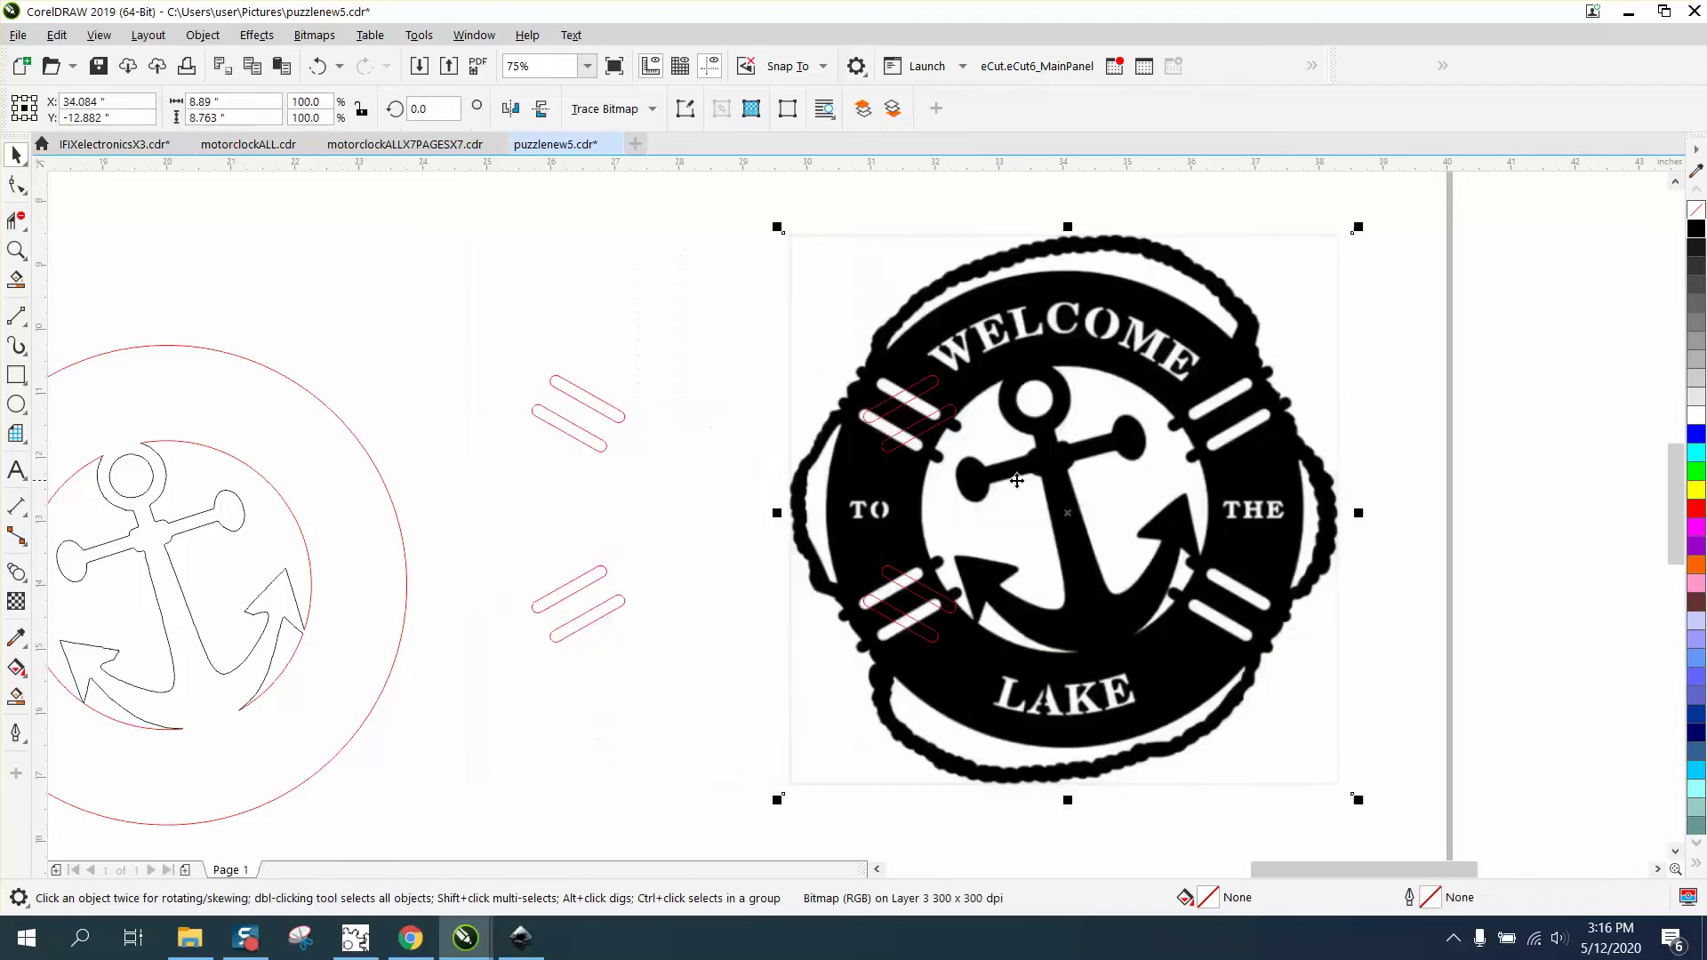
key("Right")
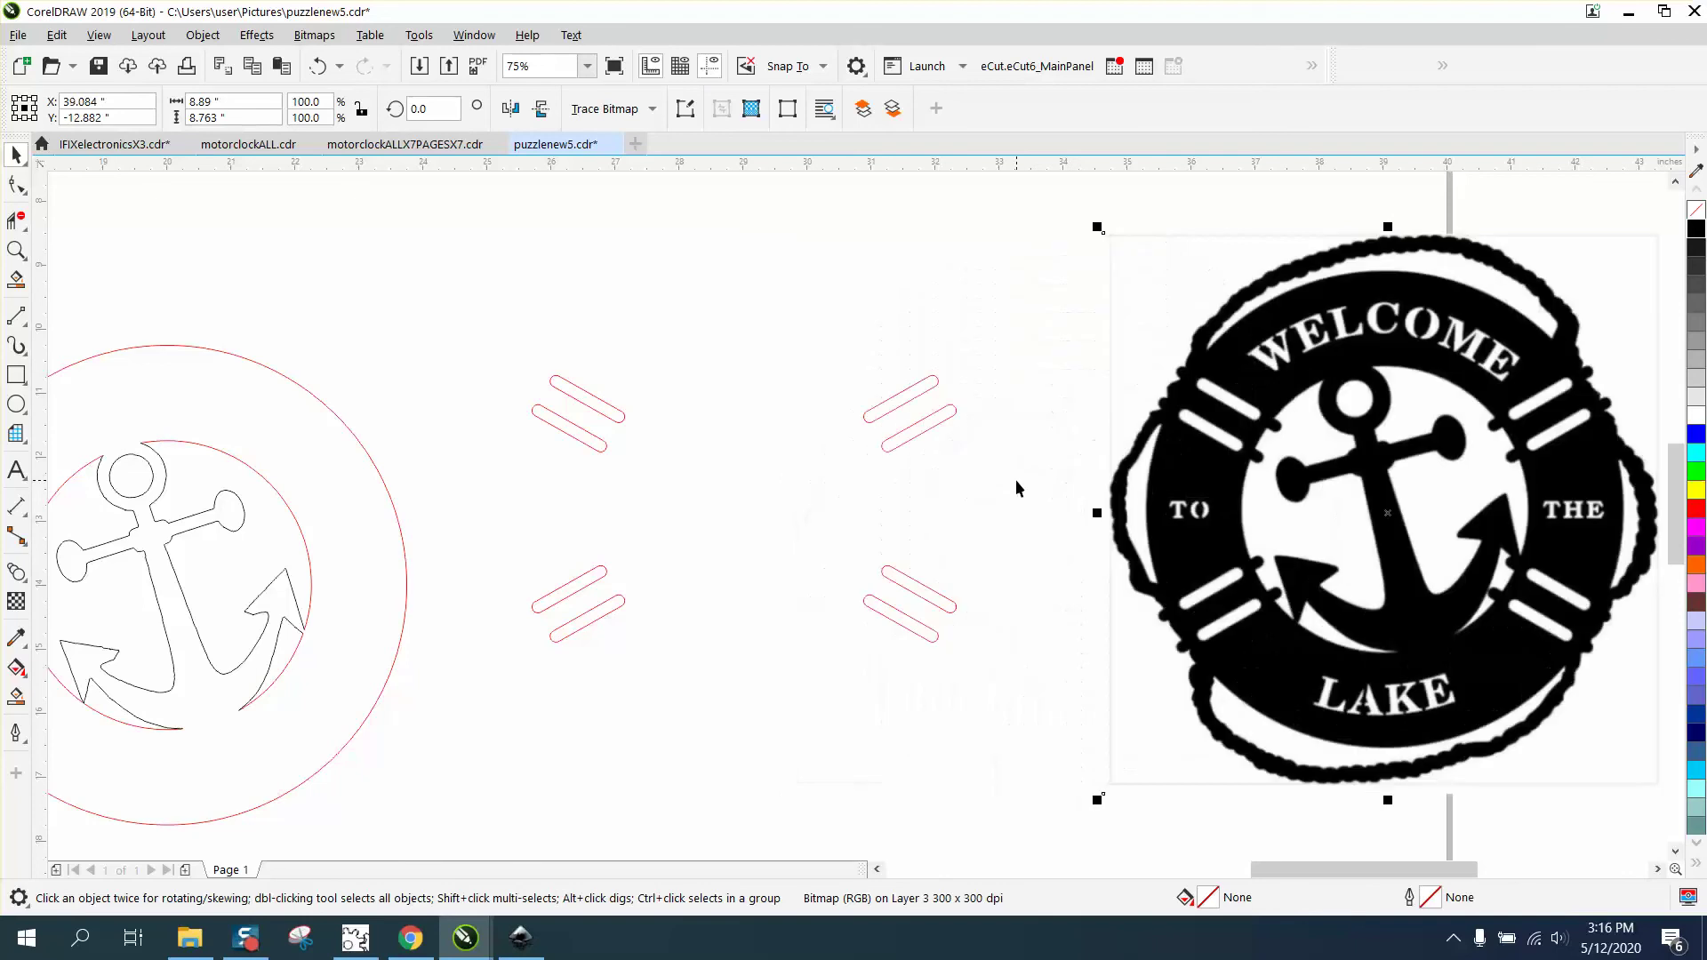
Step: Select all eight slot outlines and centre them in the red circle
left_click_drag(489, 329, 668, 653)
left_click_drag(1005, 729, 1005, 727)
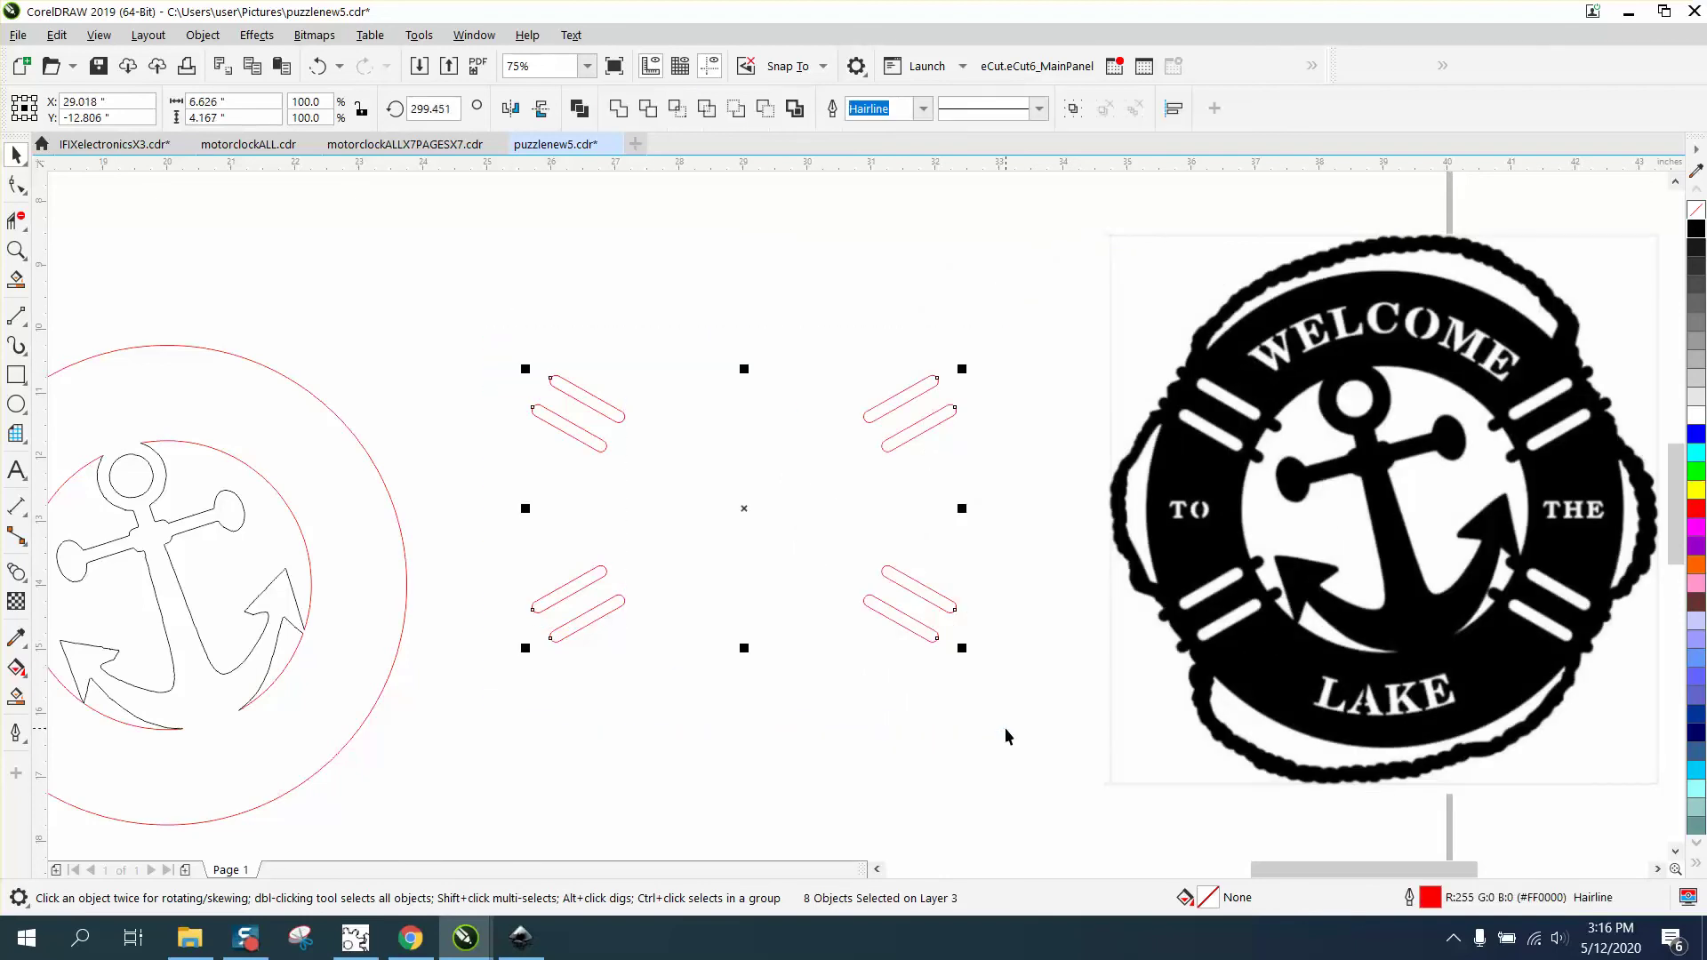
key("p")
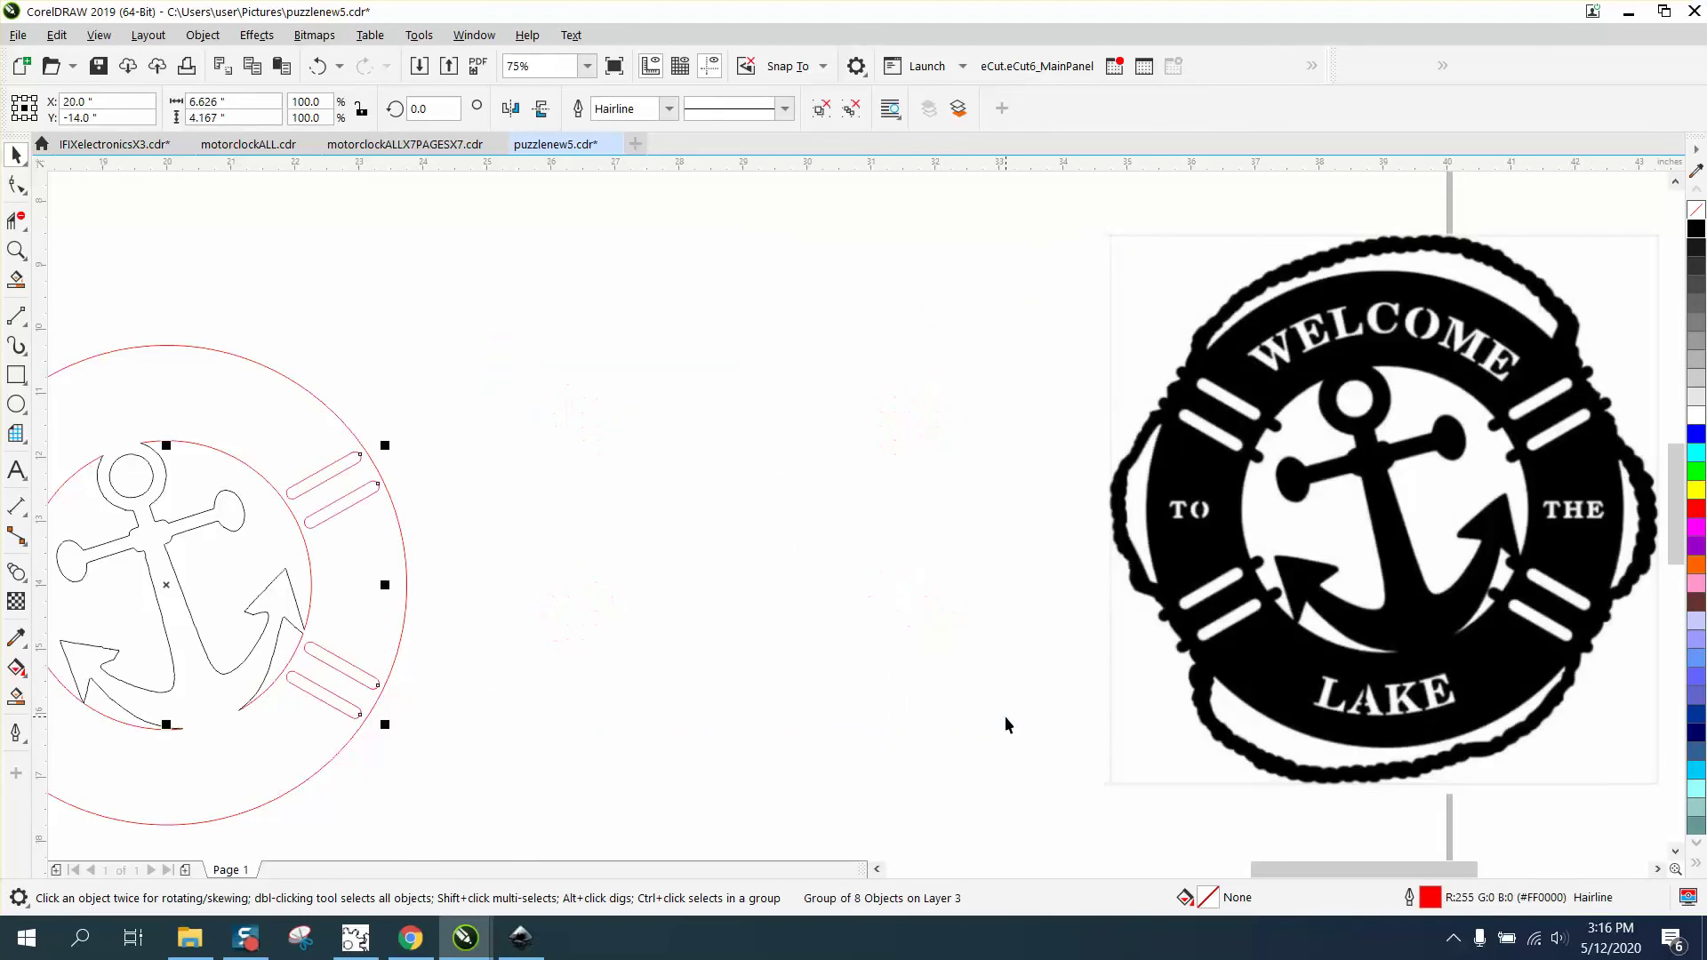
scroll(1003, 699, "down", 2)
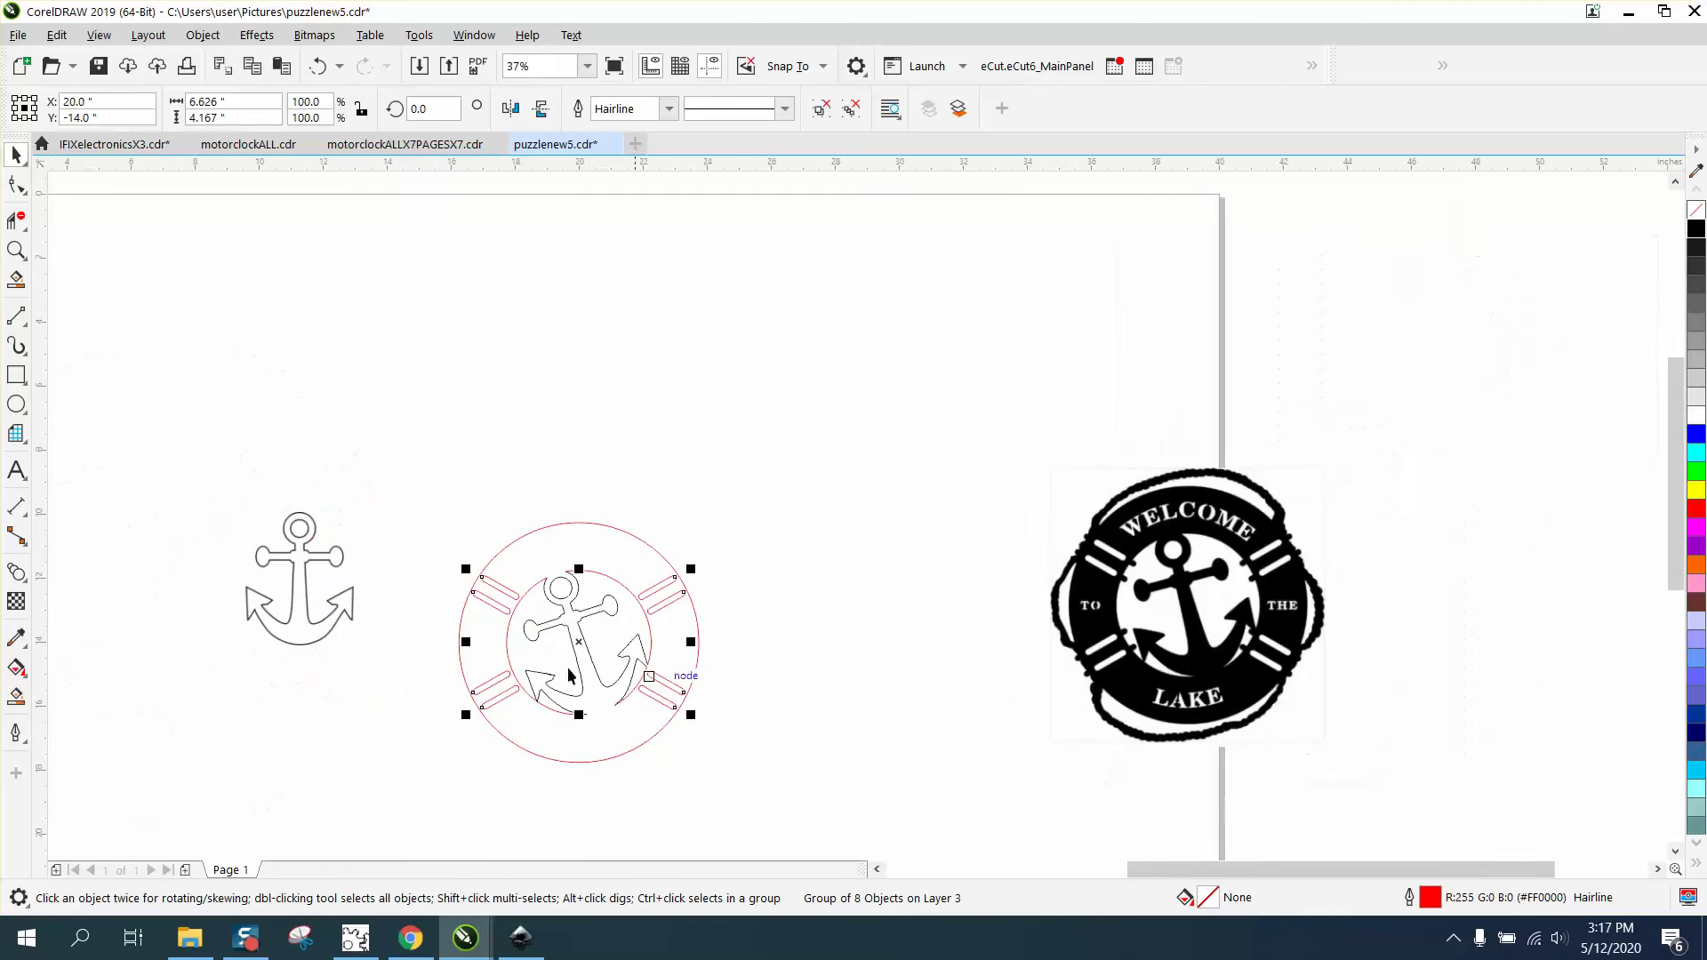
left_click(16, 252)
left_click_drag(398, 496, 798, 803)
left_click(15, 666)
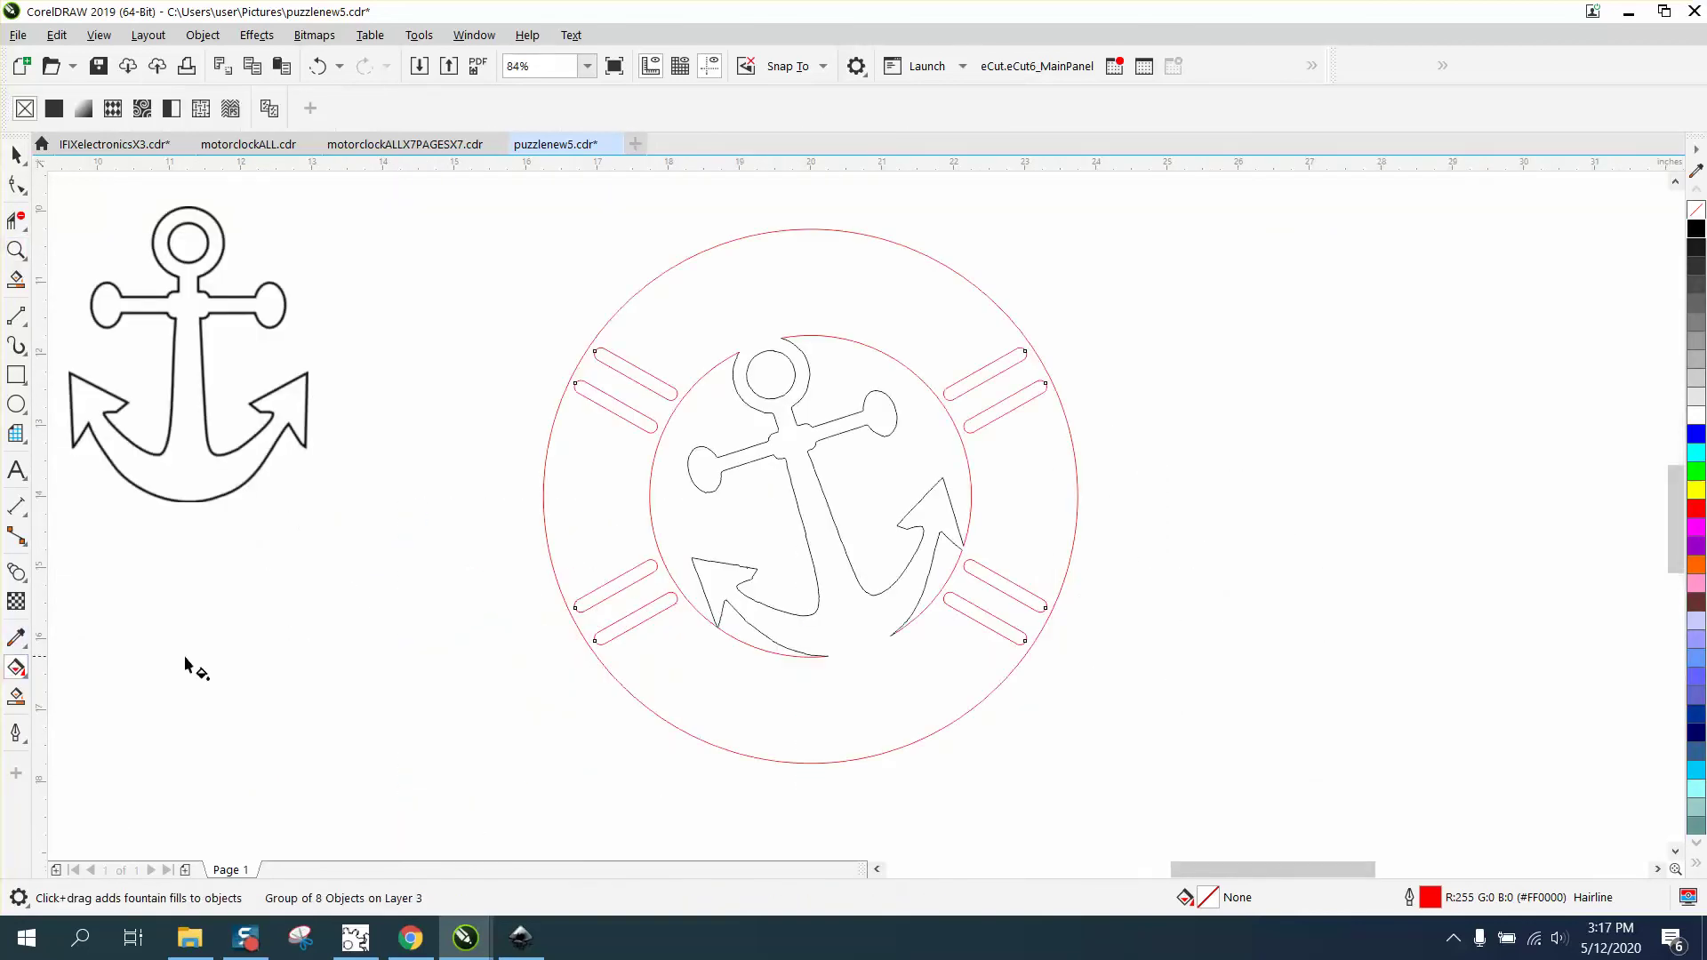
left_click(16, 696)
left_click(567, 566)
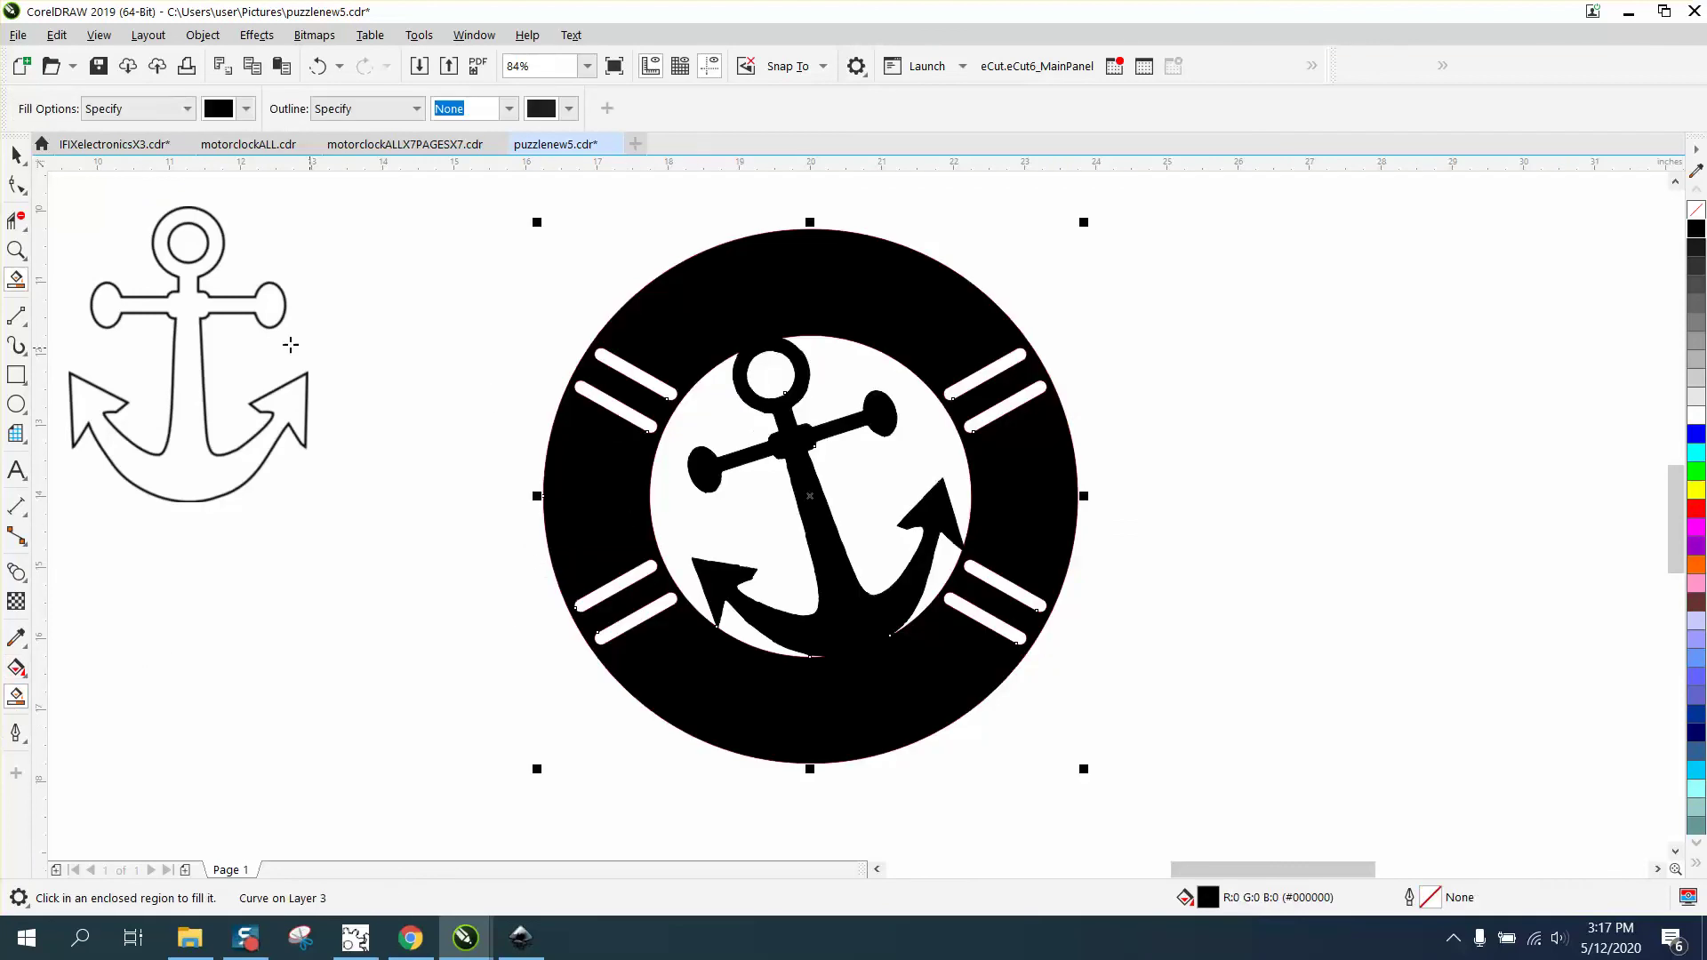
left_click(16, 155)
scroll(534, 517, "down", 2)
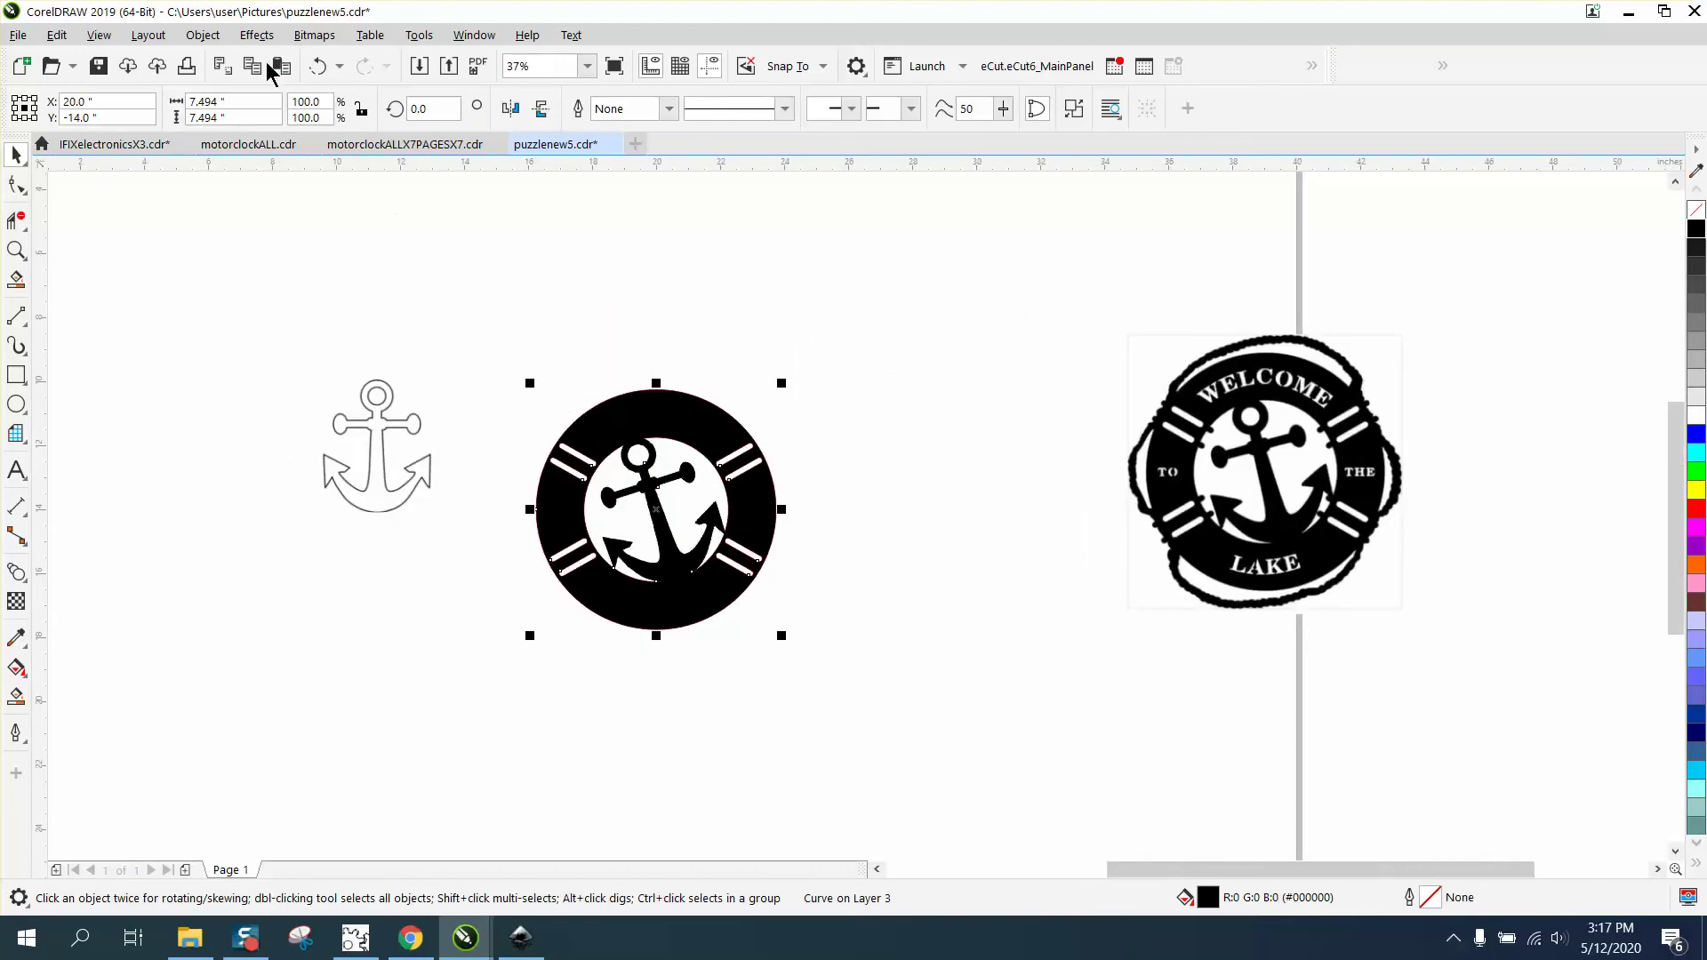
left_click(318, 66)
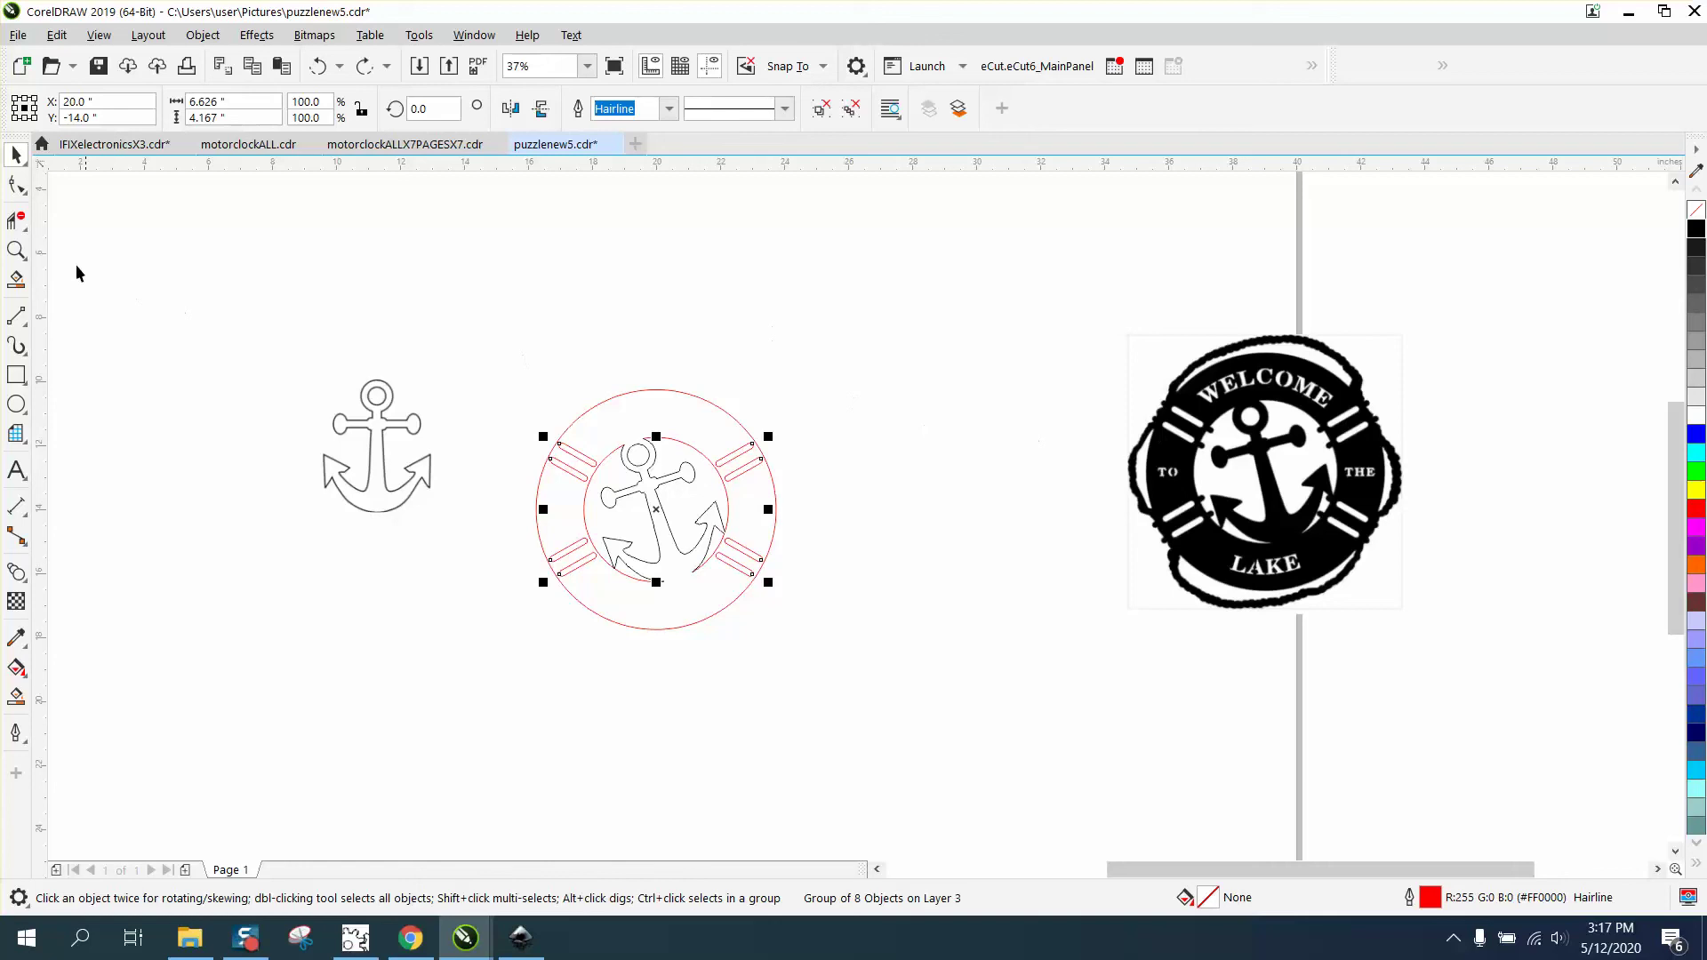
Step: Zoom in on the sign's stripe bars, zoom back out, then close in on the red anchor circle
left_click(16, 250)
left_click_drag(1084, 324, 1419, 505)
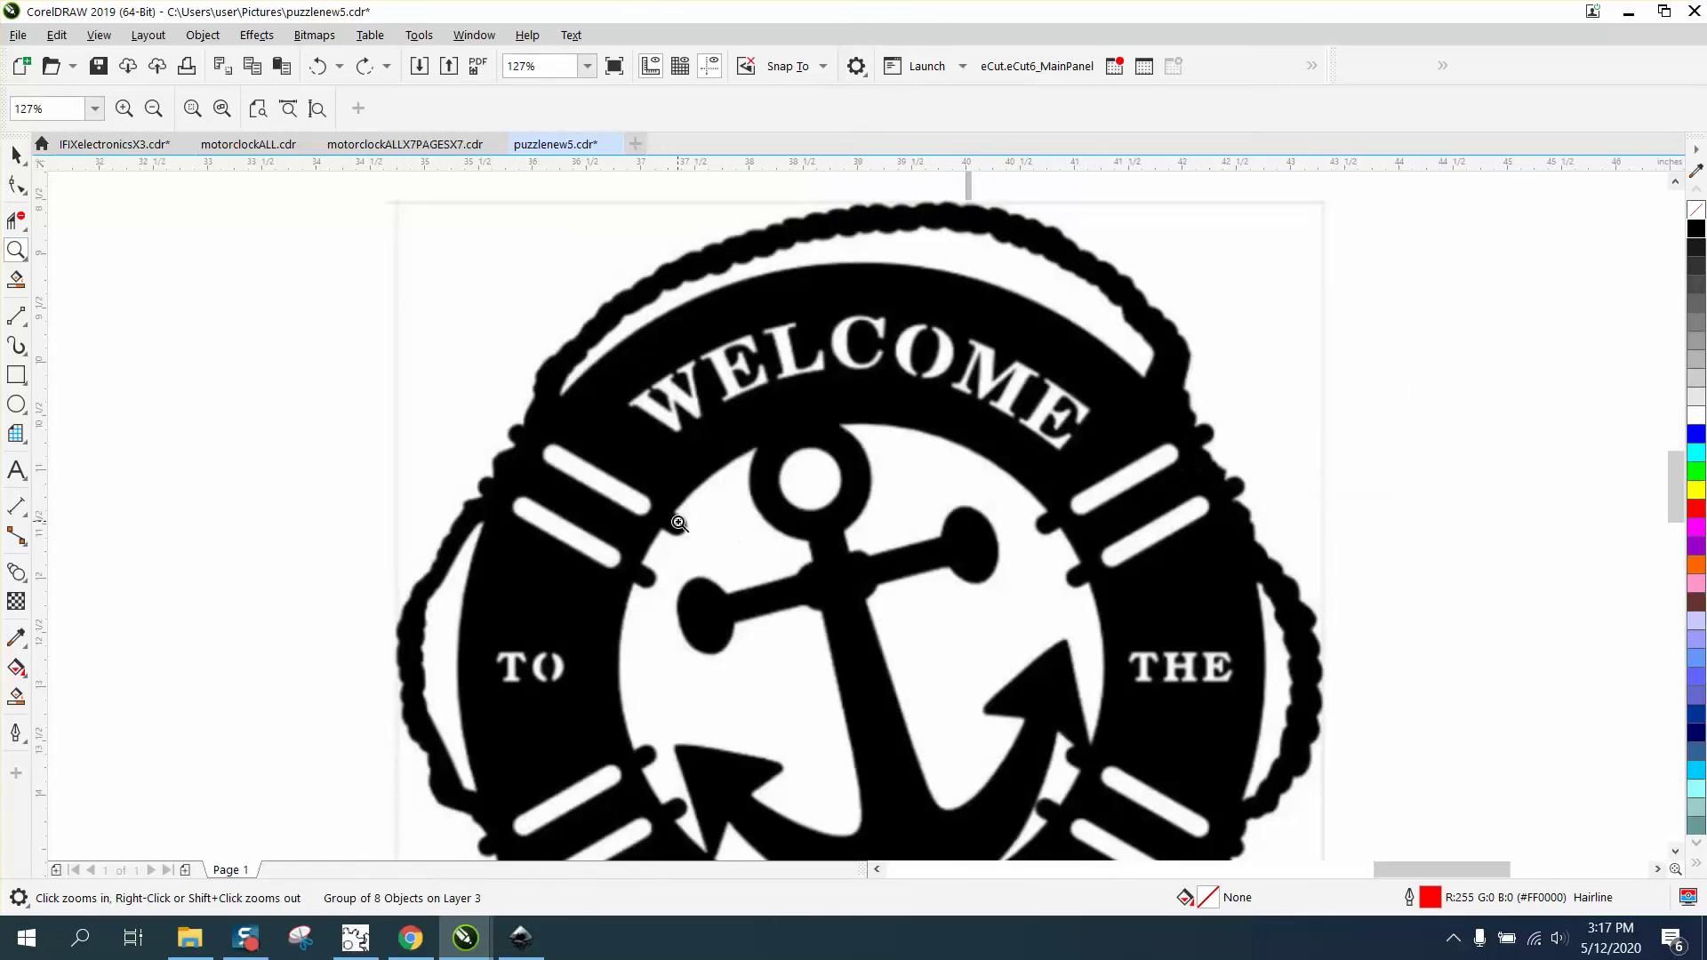
right_click(533, 439)
right_click(528, 438)
right_click(528, 439)
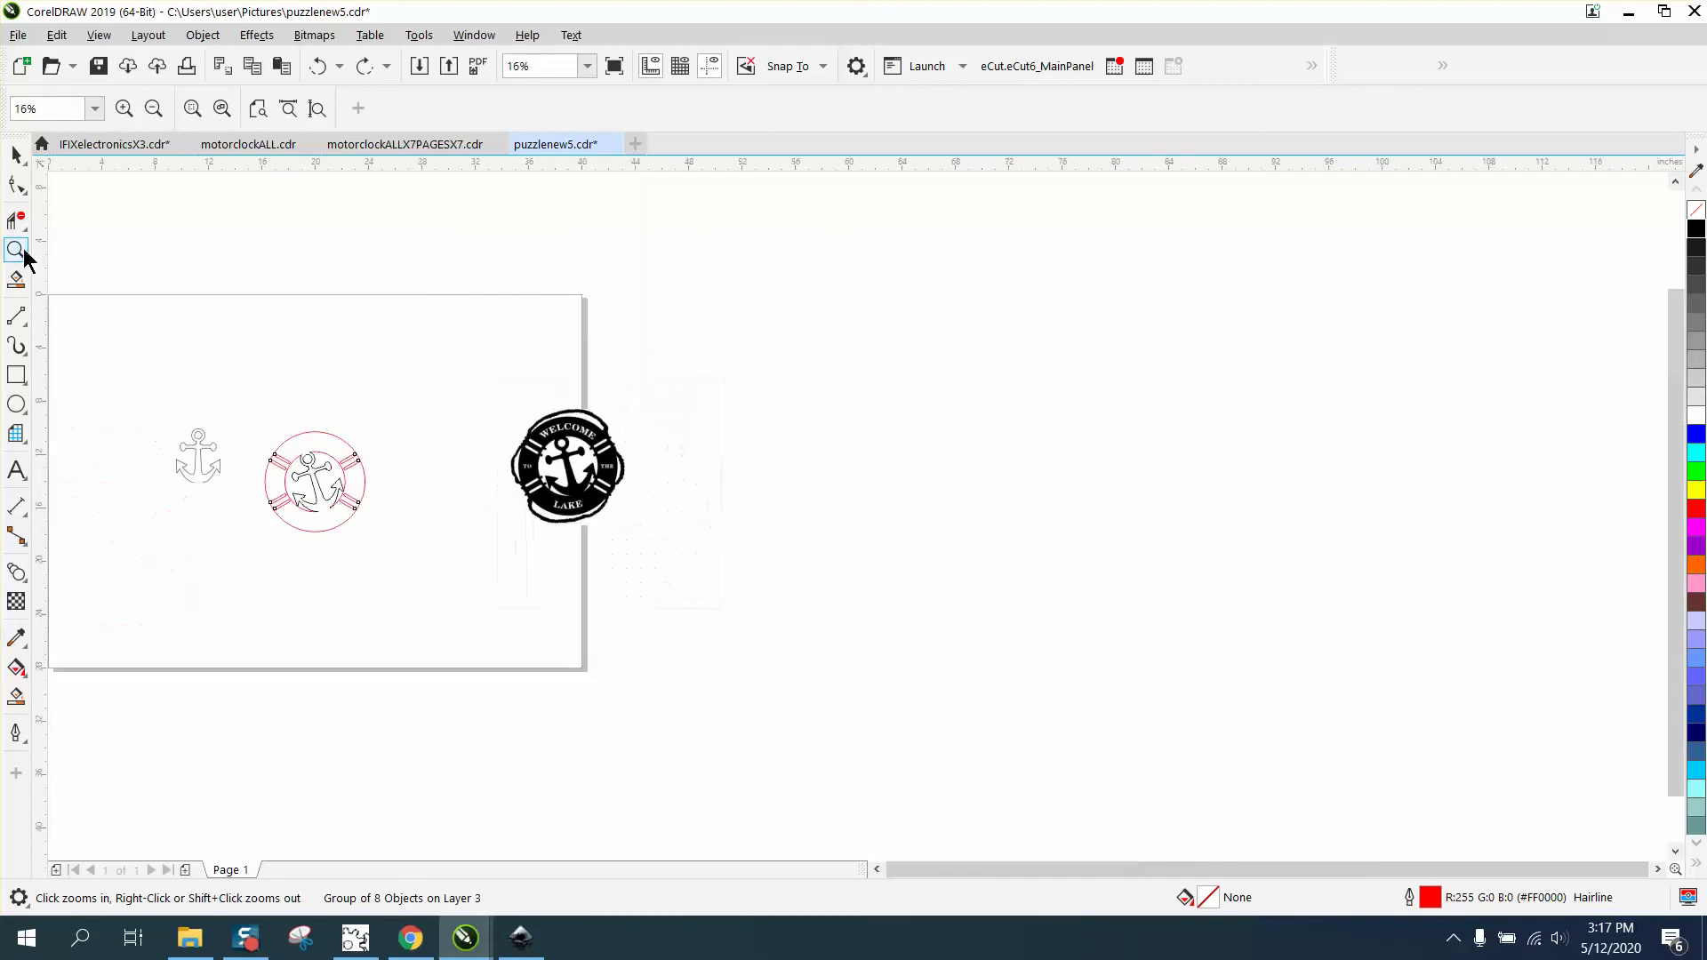
left_click_drag(266, 427, 534, 579)
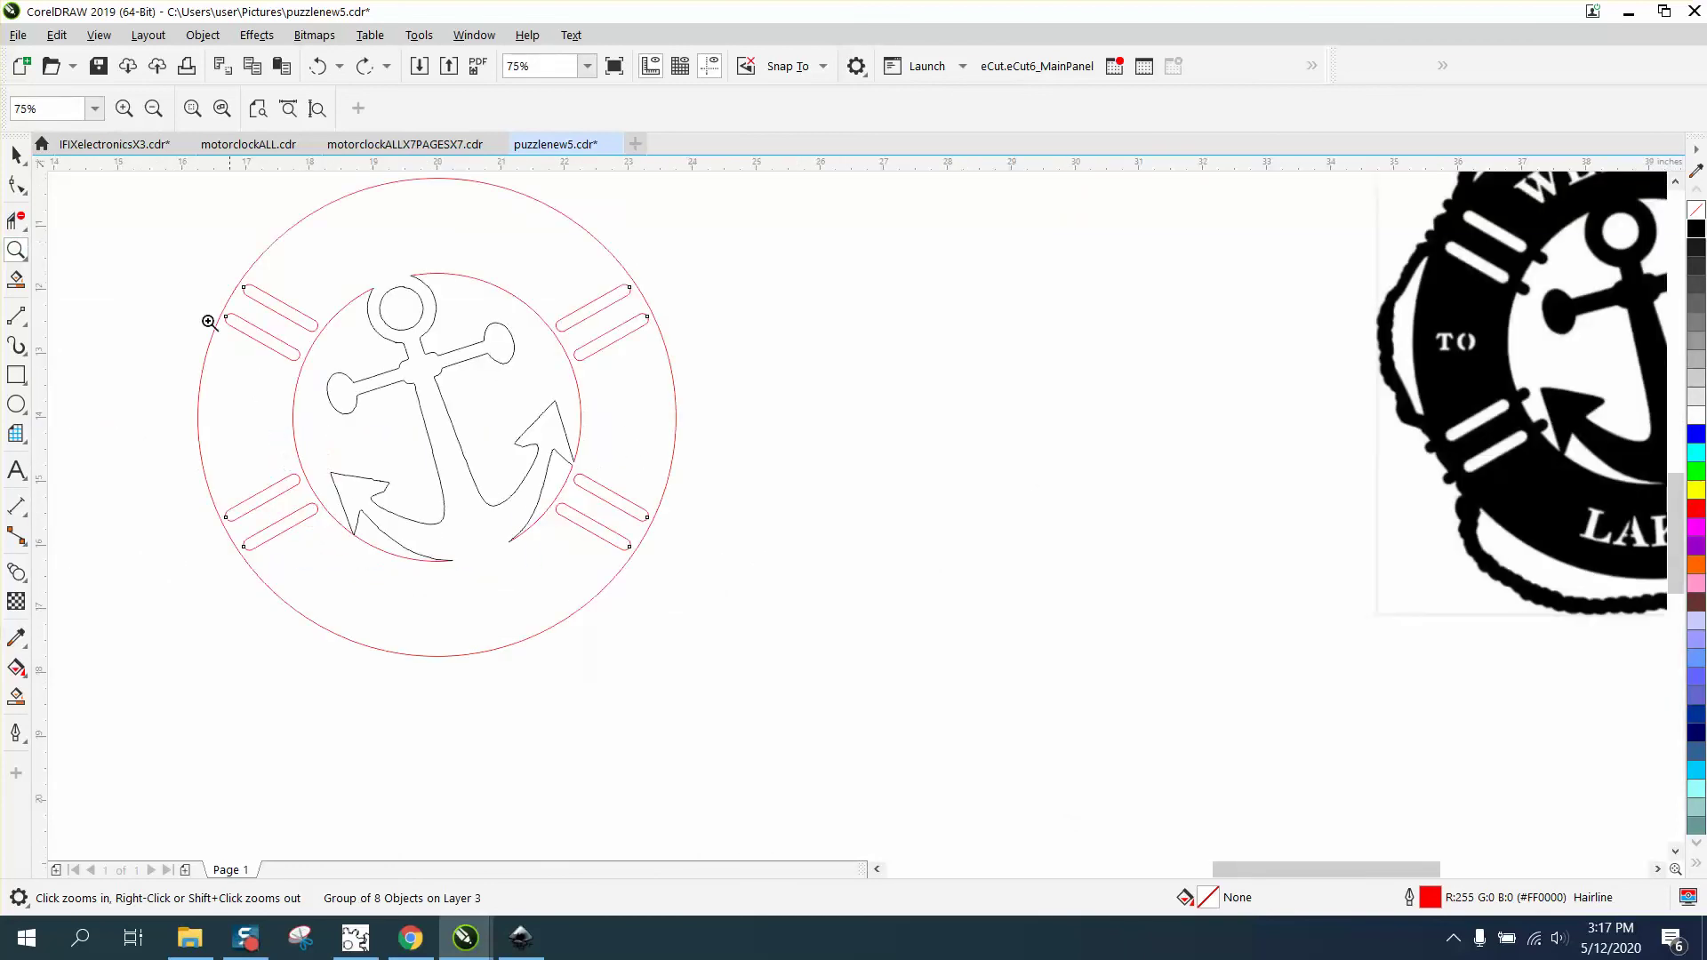
Step: Select the anchor group to check it, then deselect it
left_click(16, 155)
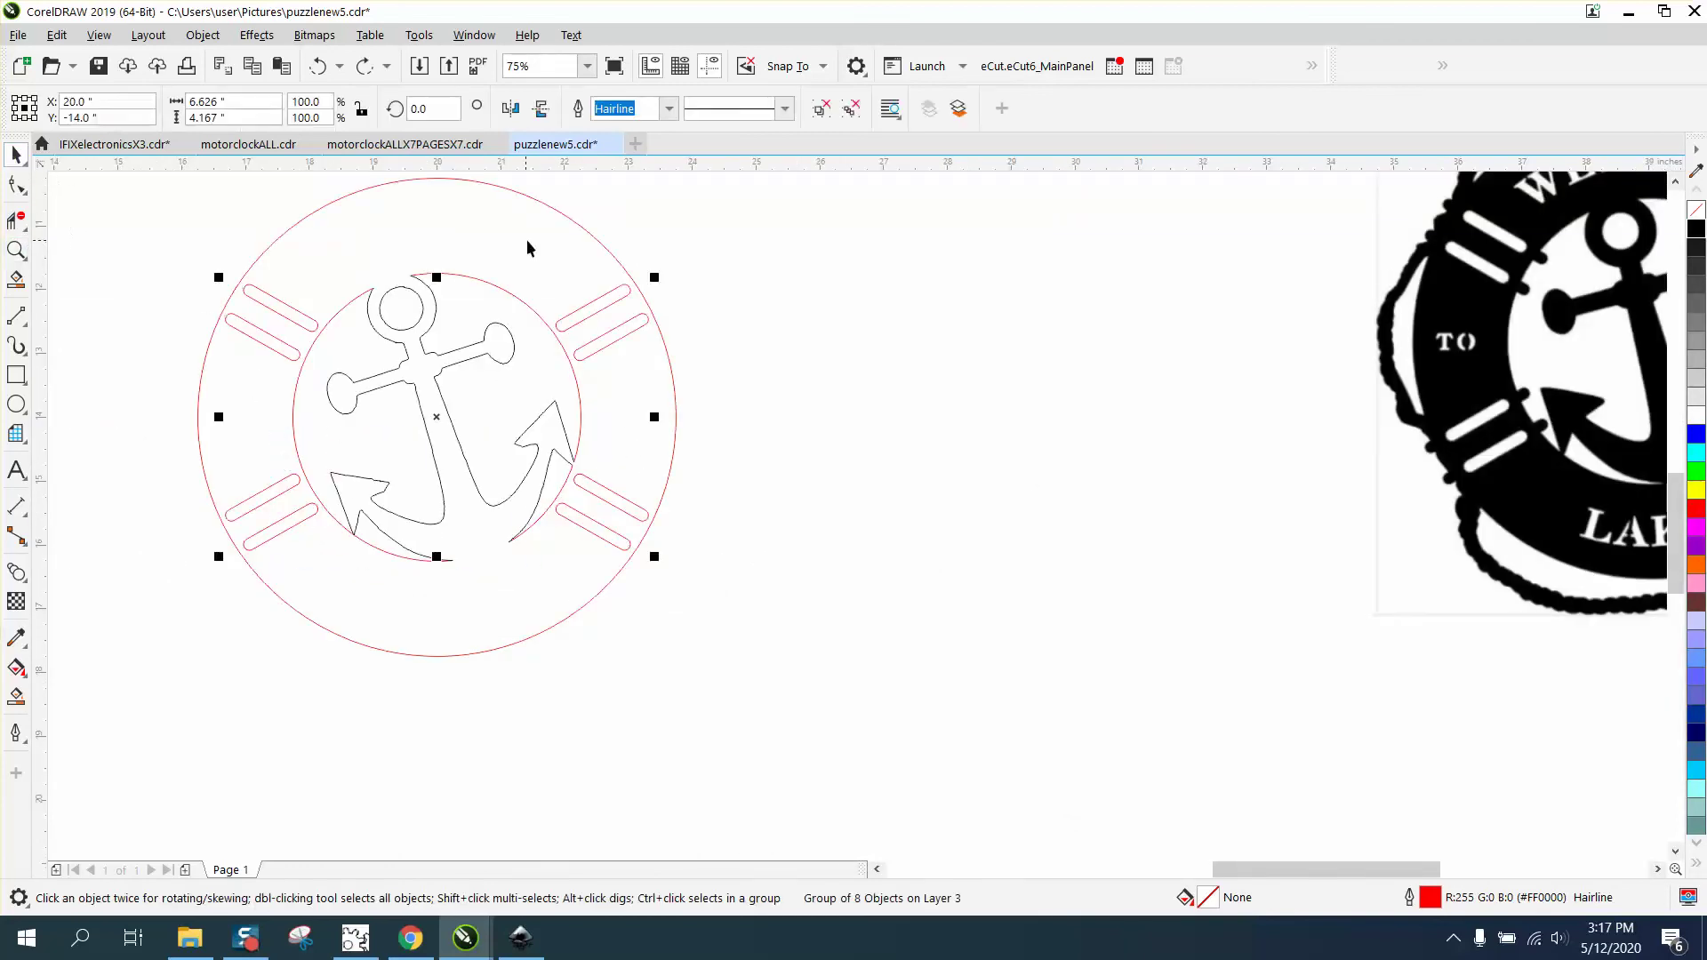
left_click(697, 253)
left_click_drag(695, 255, 542, 377)
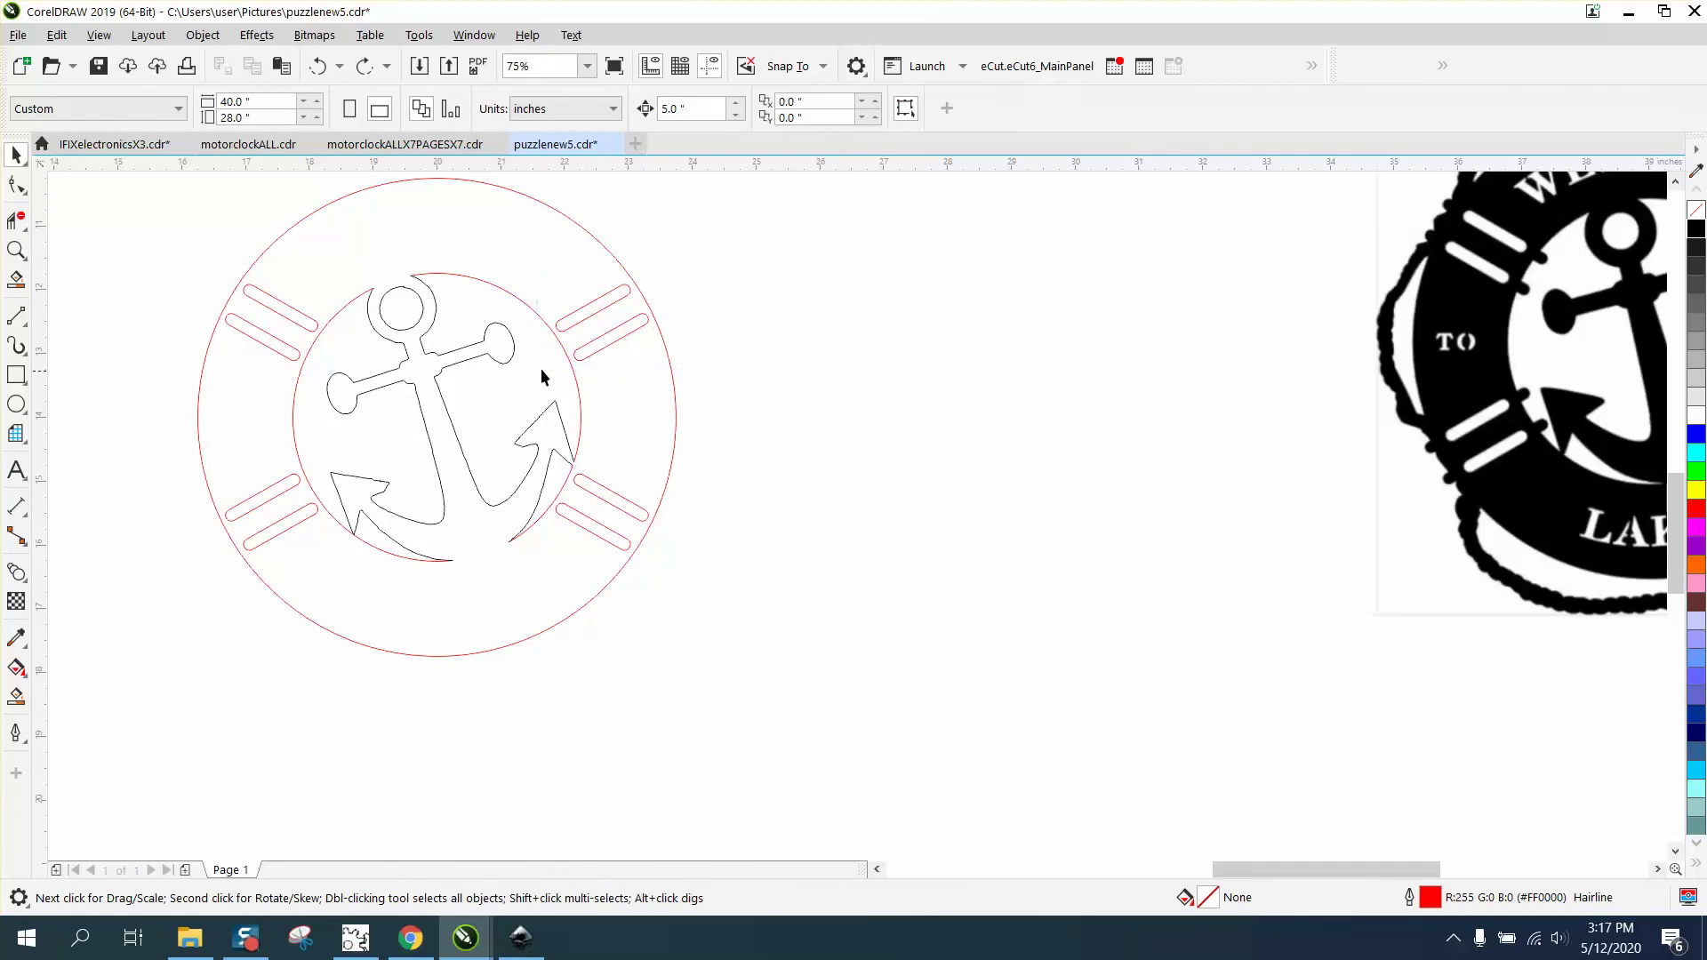
left_click(608, 345)
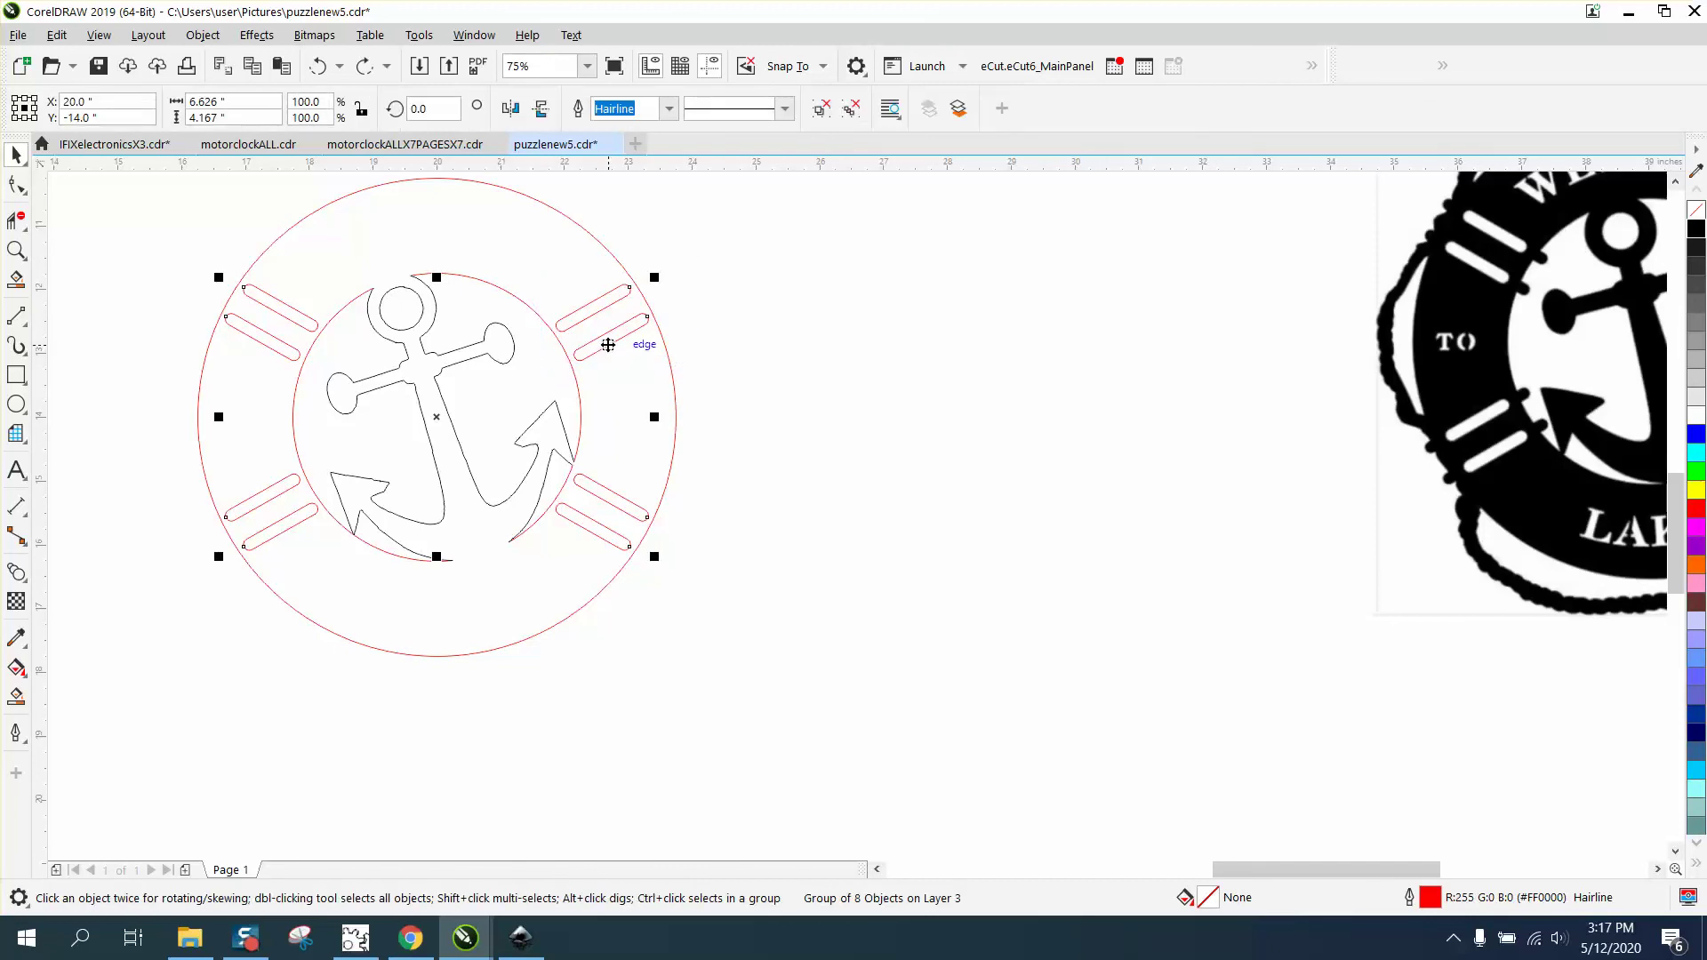
left_click(786, 323)
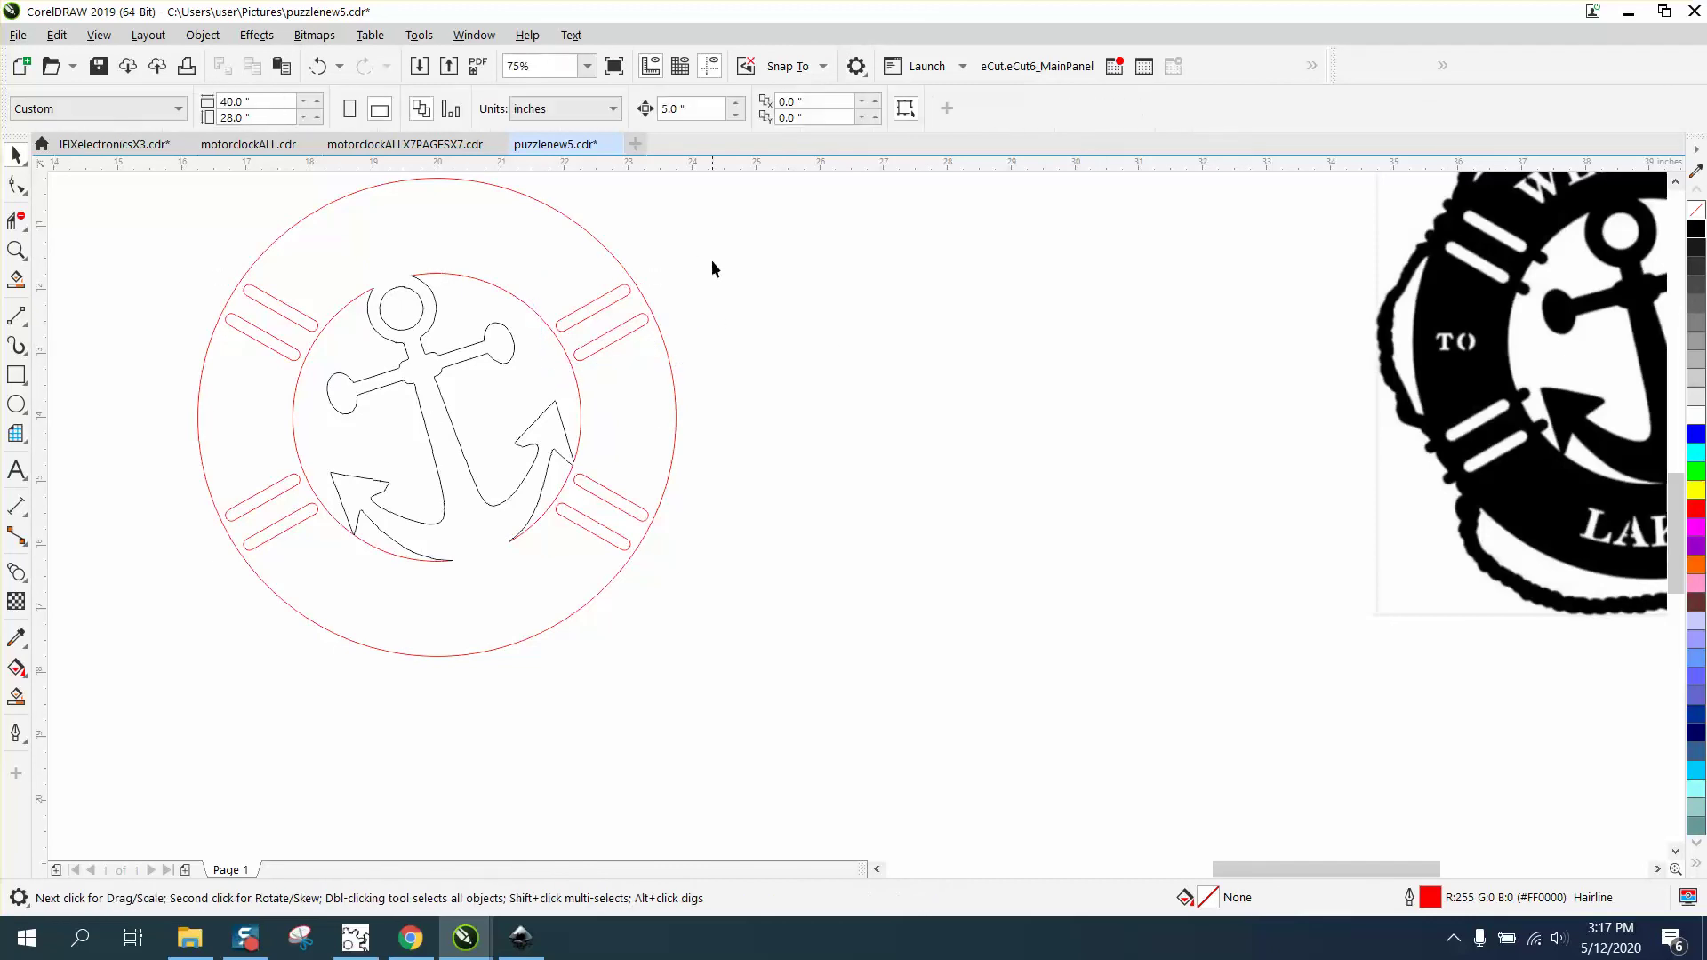
Step: Group the two upper-right slots and duplicate the pair 5 inches to the right
left_click_drag(712, 258, 538, 396)
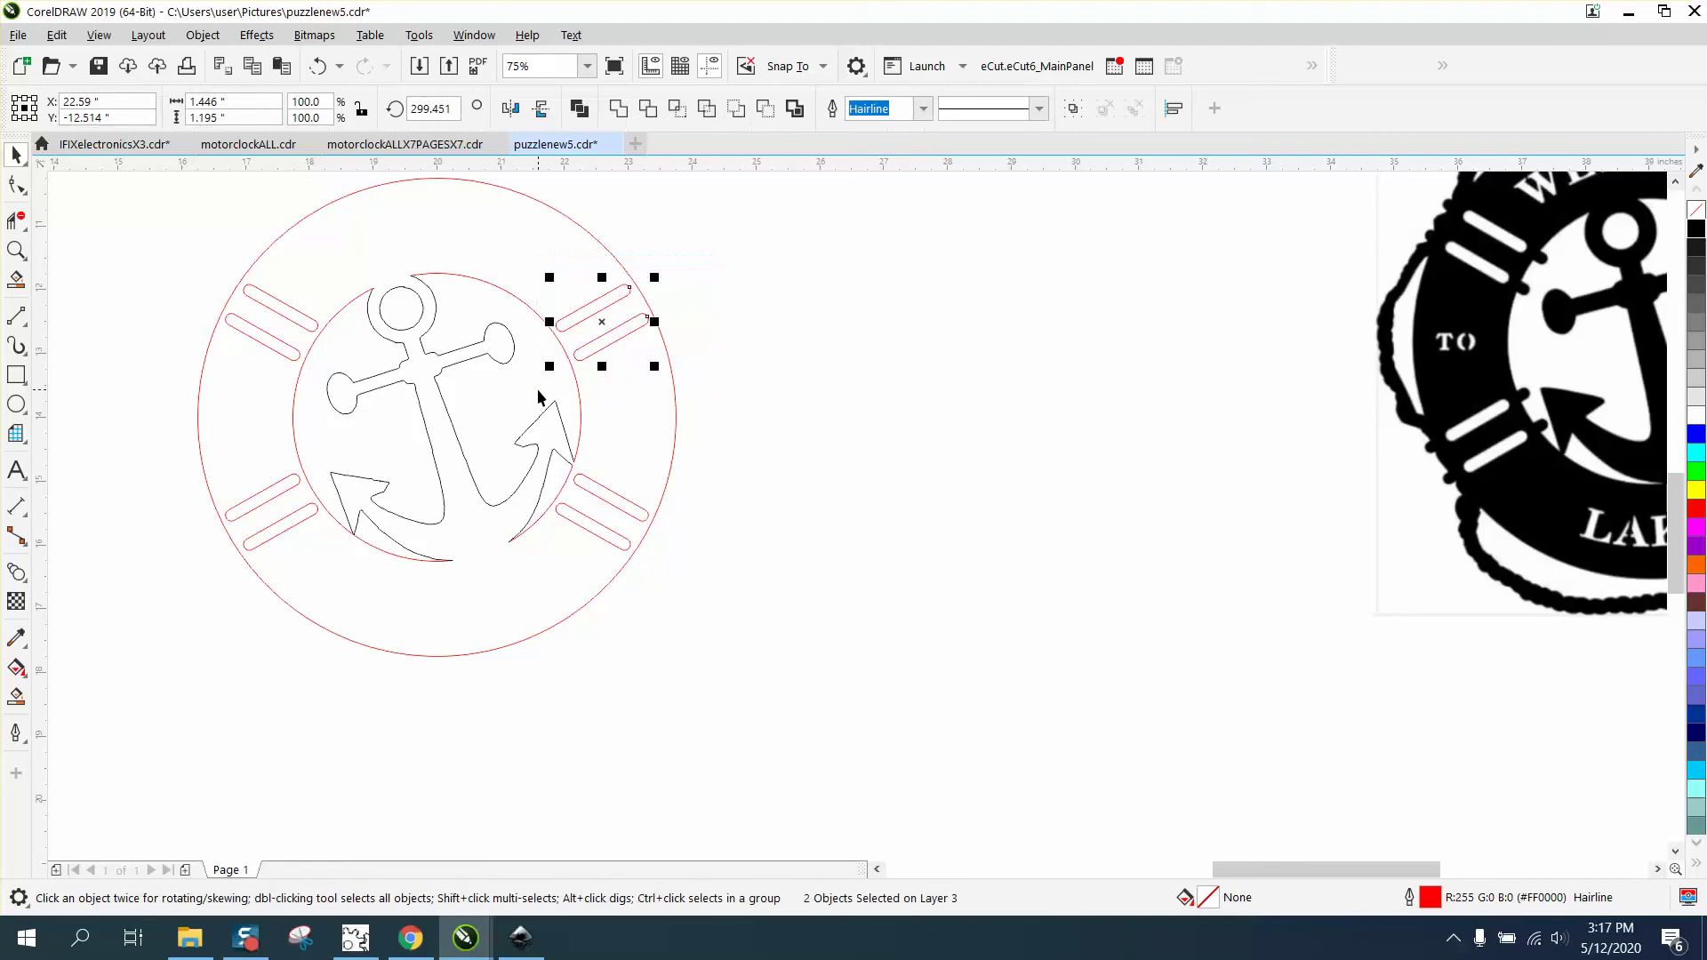
key("ctrl+g")
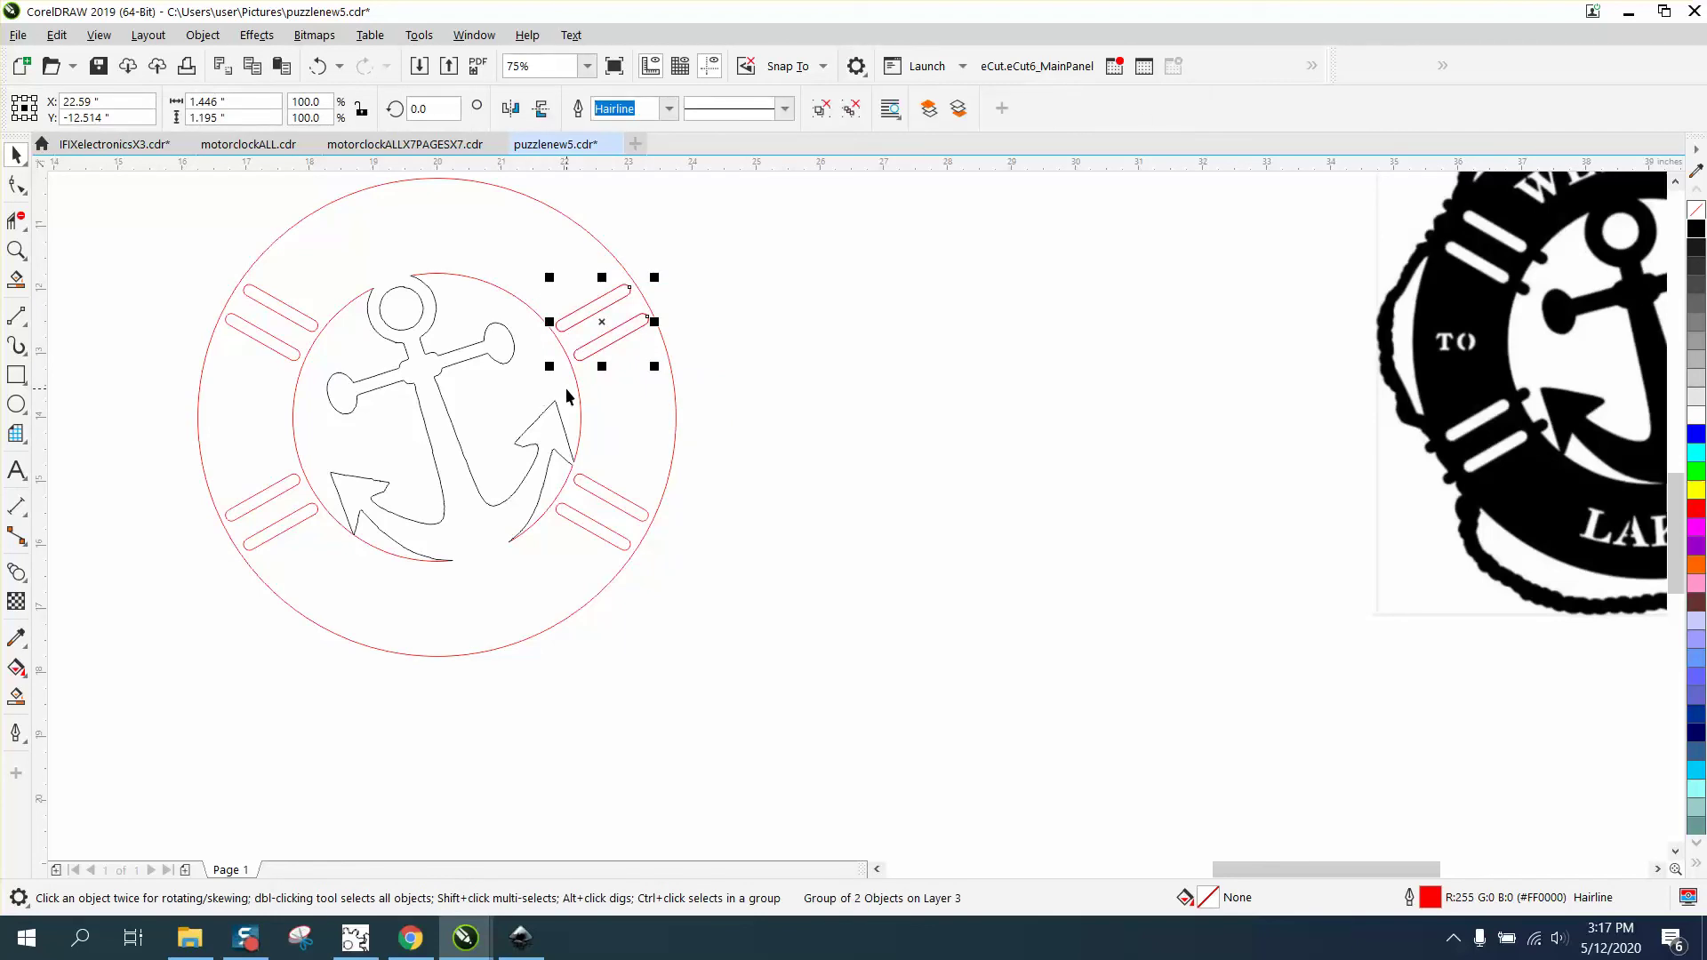
key("ctrl+d")
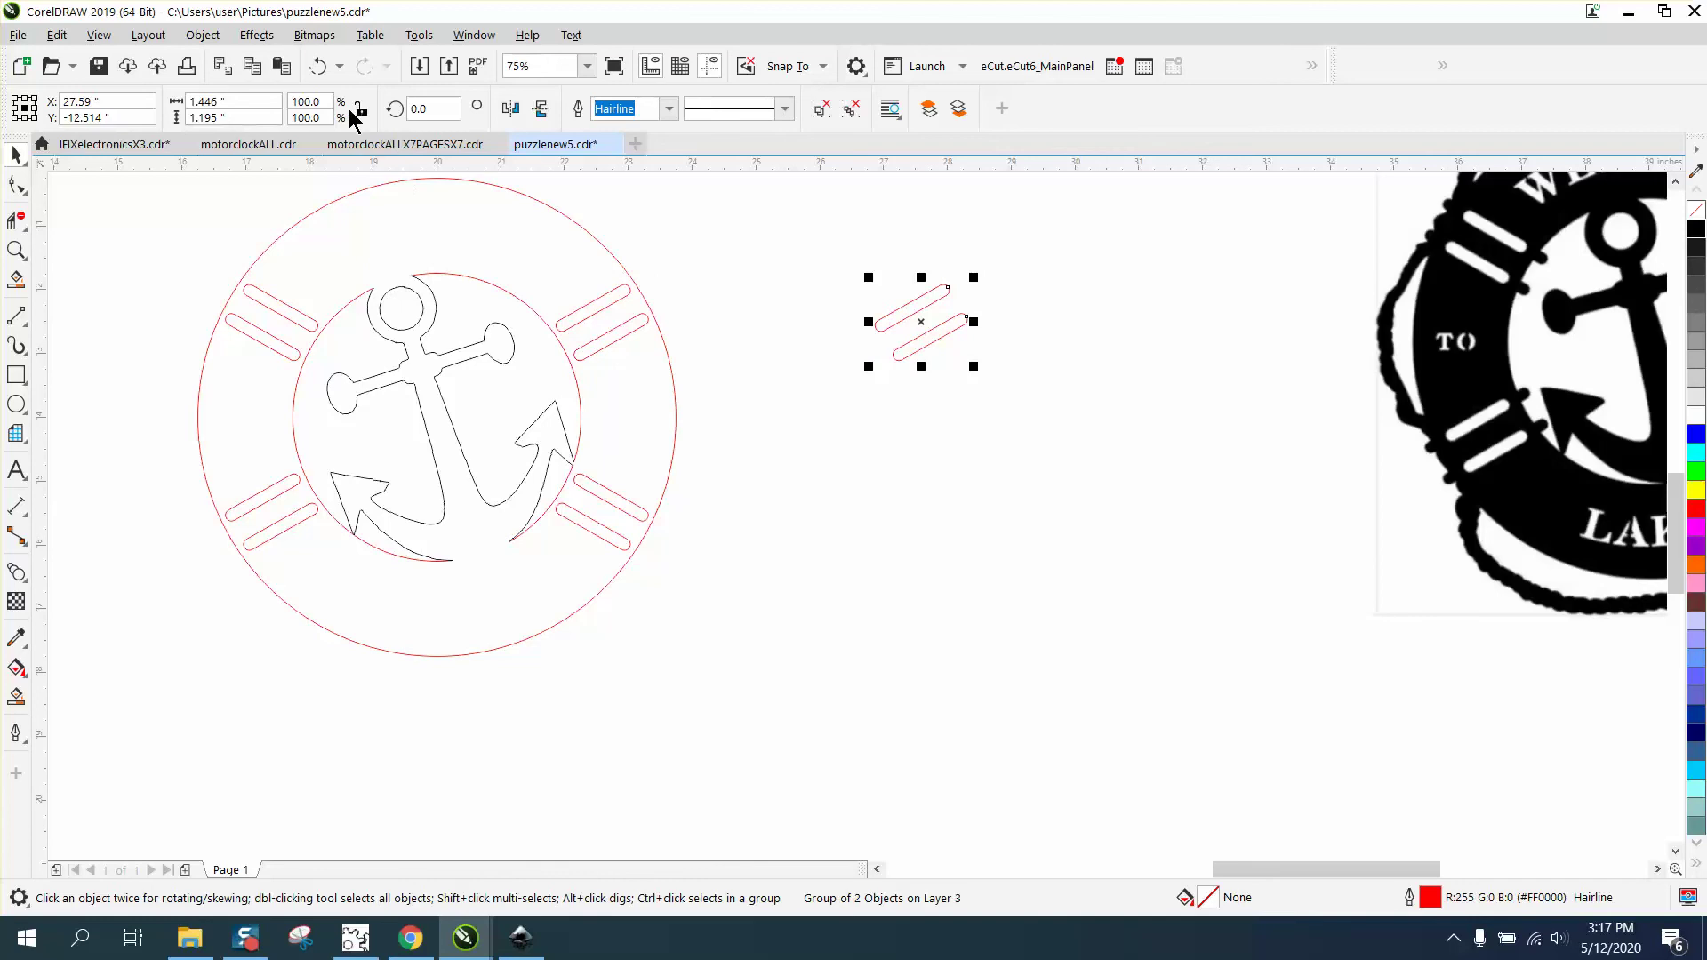
Step: Rotate the duplicated slot pair upright
left_click(415, 109)
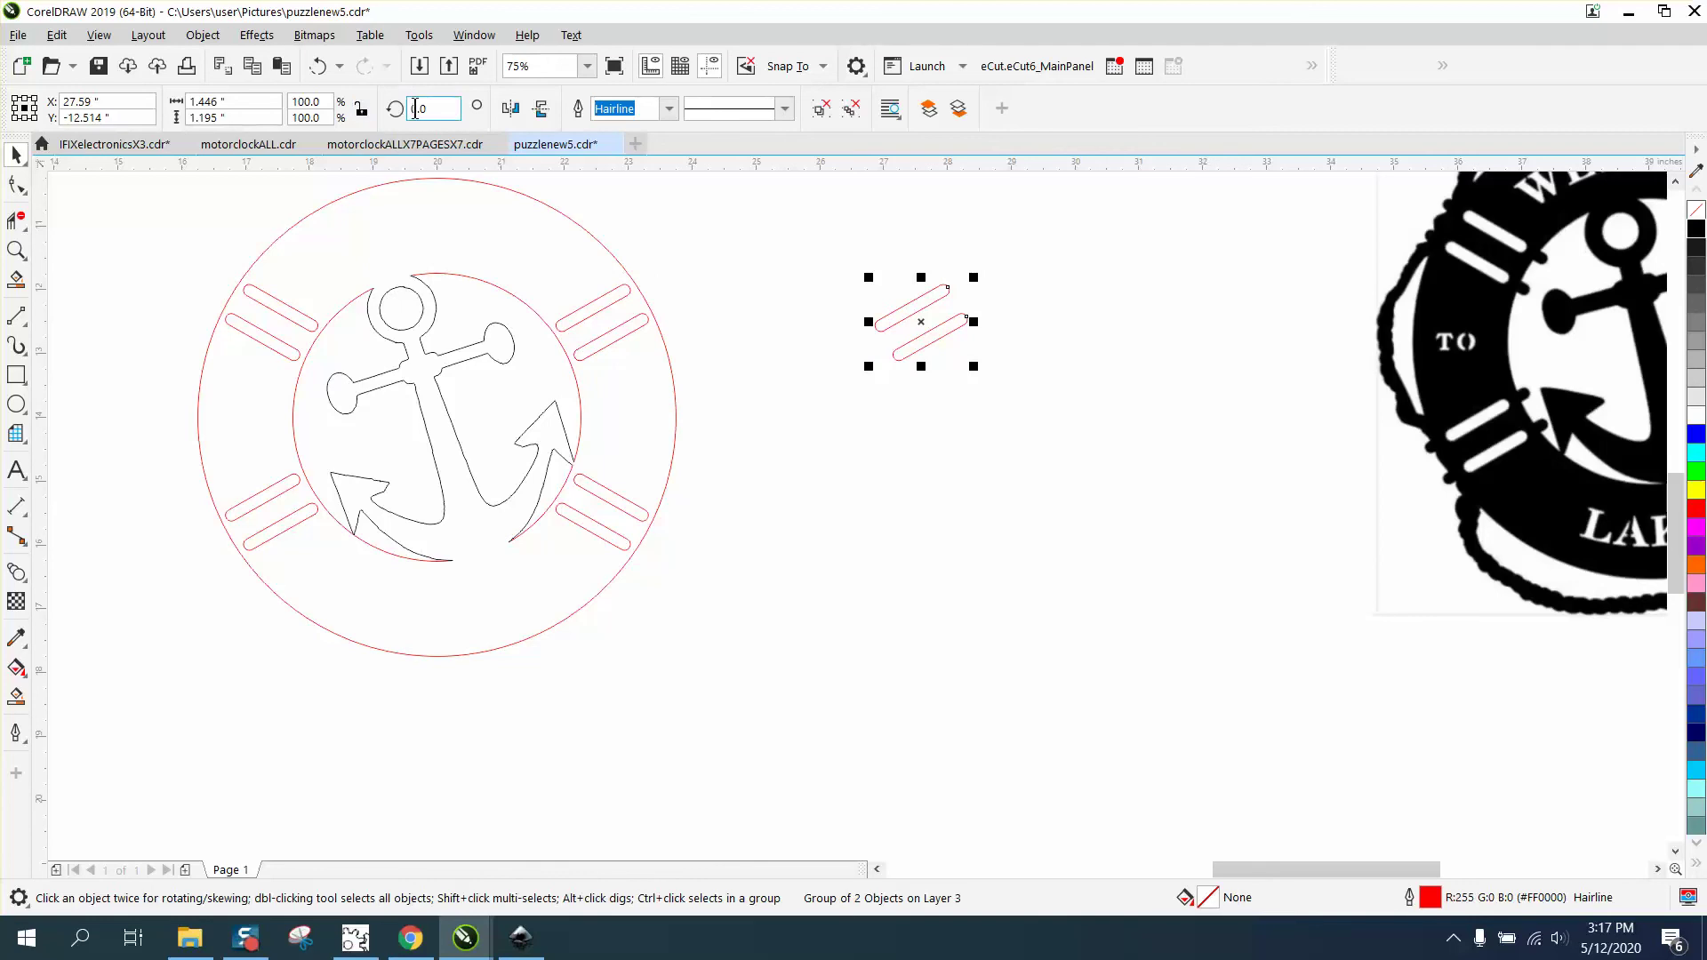
left_click(922, 322)
left_click_drag(975, 270, 921, 225)
left_click(958, 270)
left_click(943, 283)
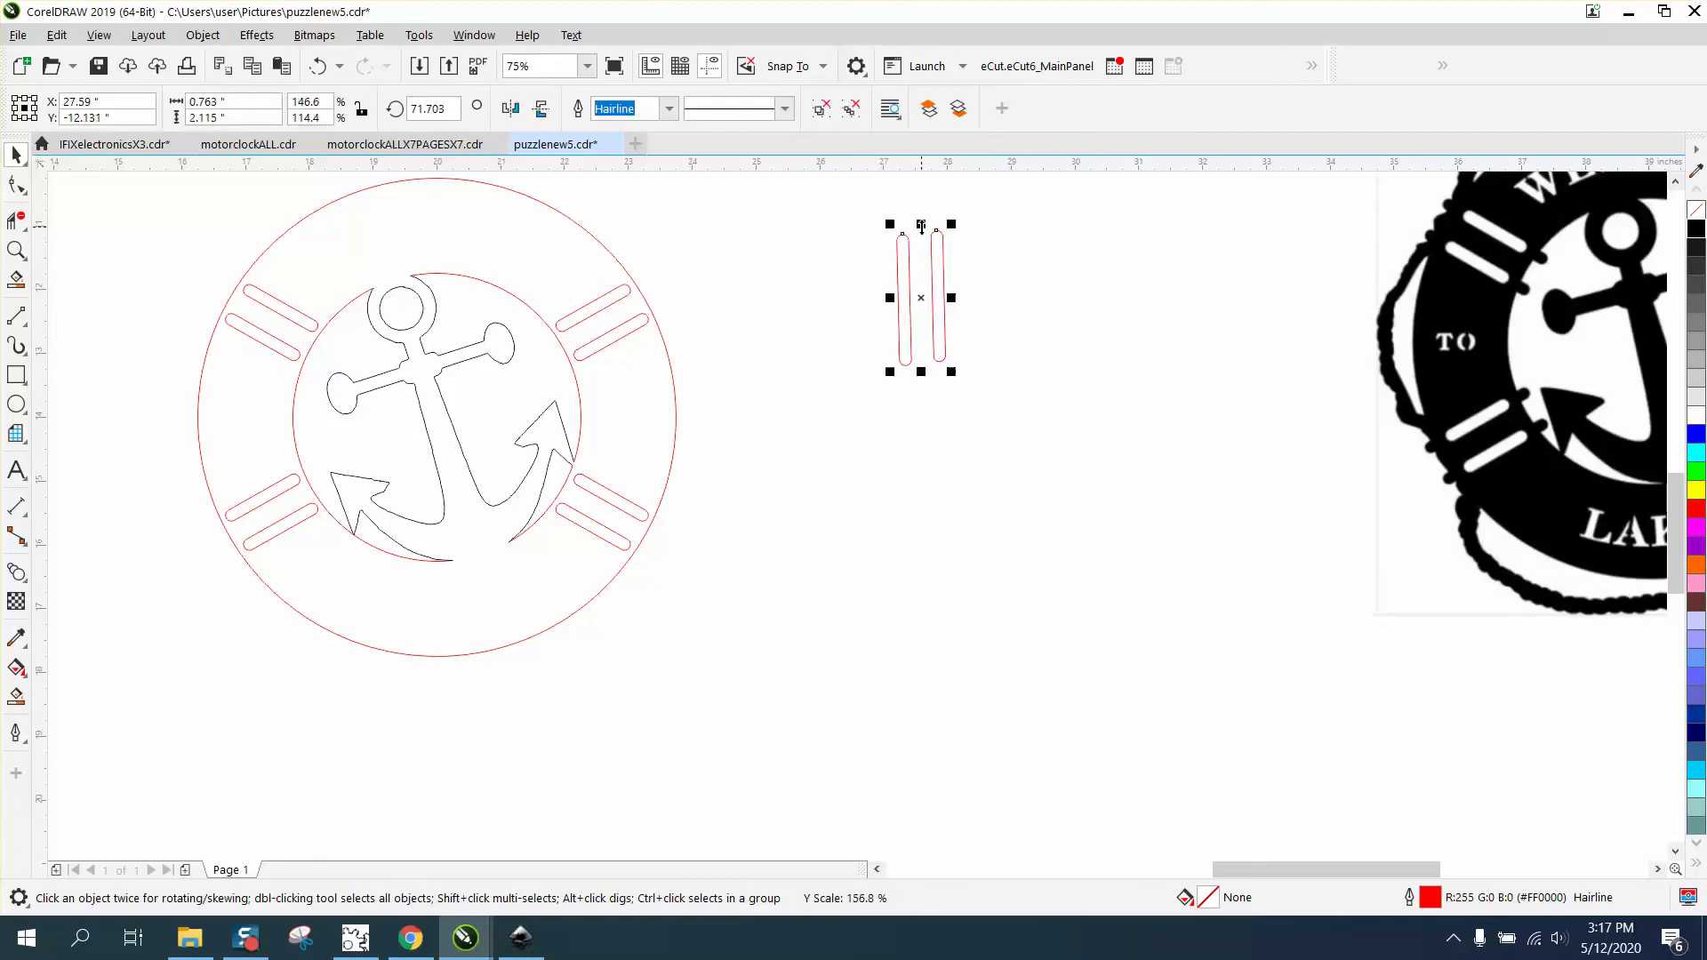
left_click(1023, 333)
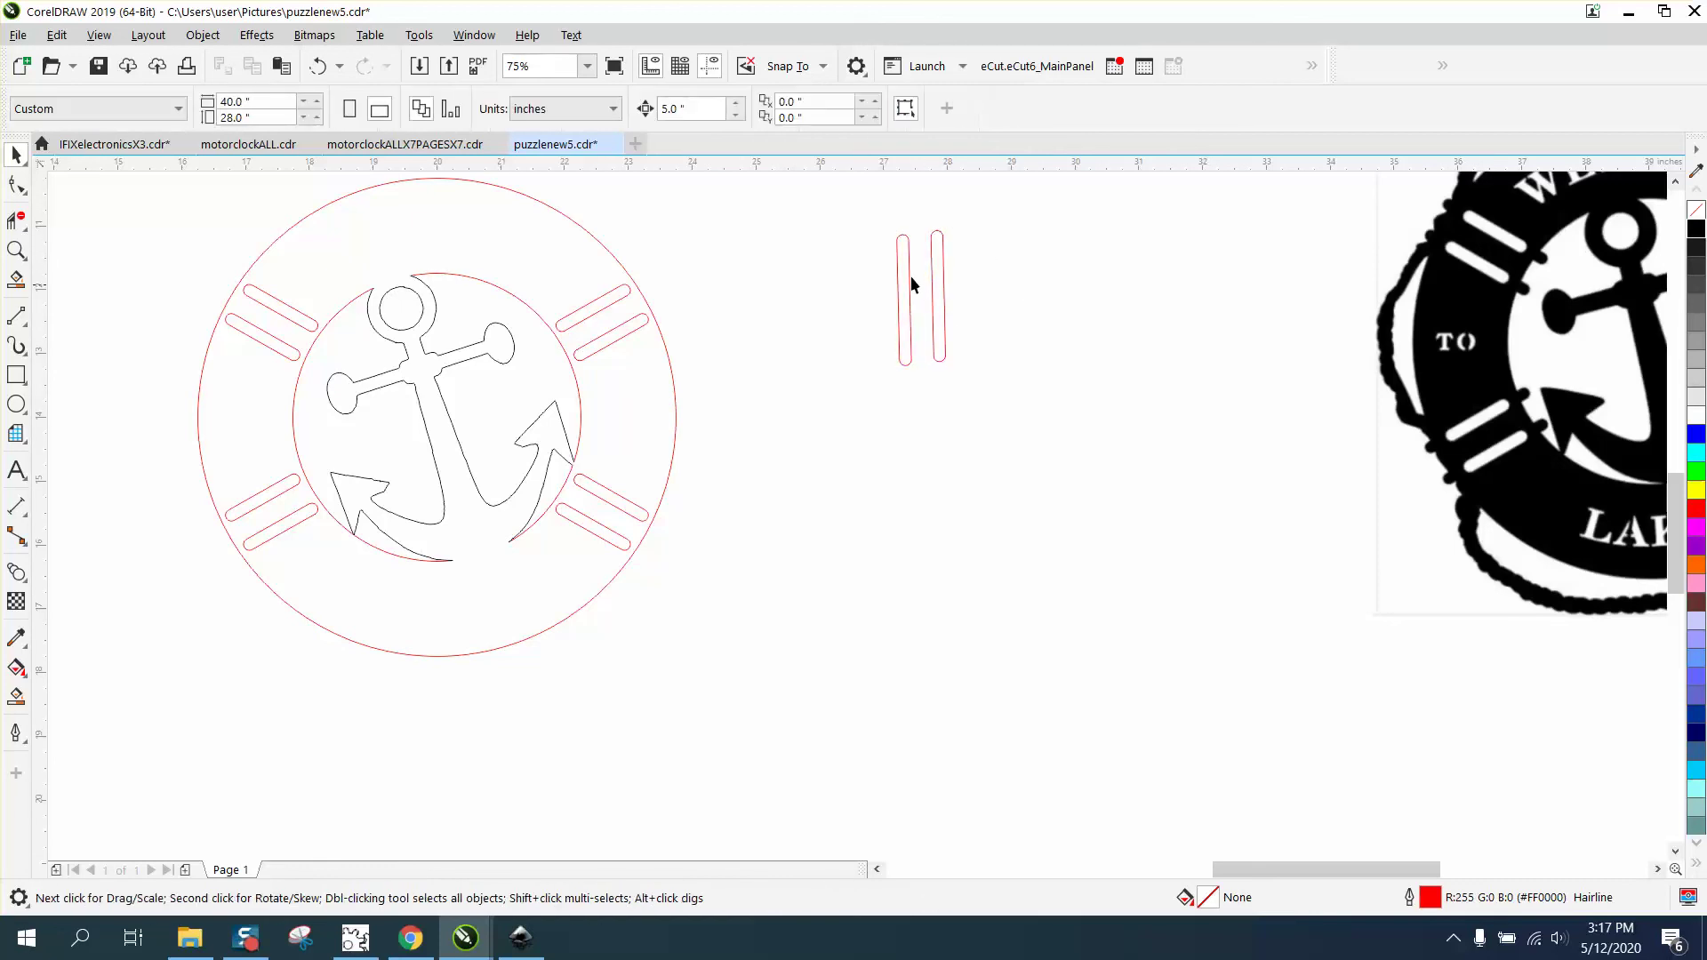
left_click(899, 254)
Step: Ungroup the upright pair, align the two slots evenly, and regroup them
left_click(203, 34)
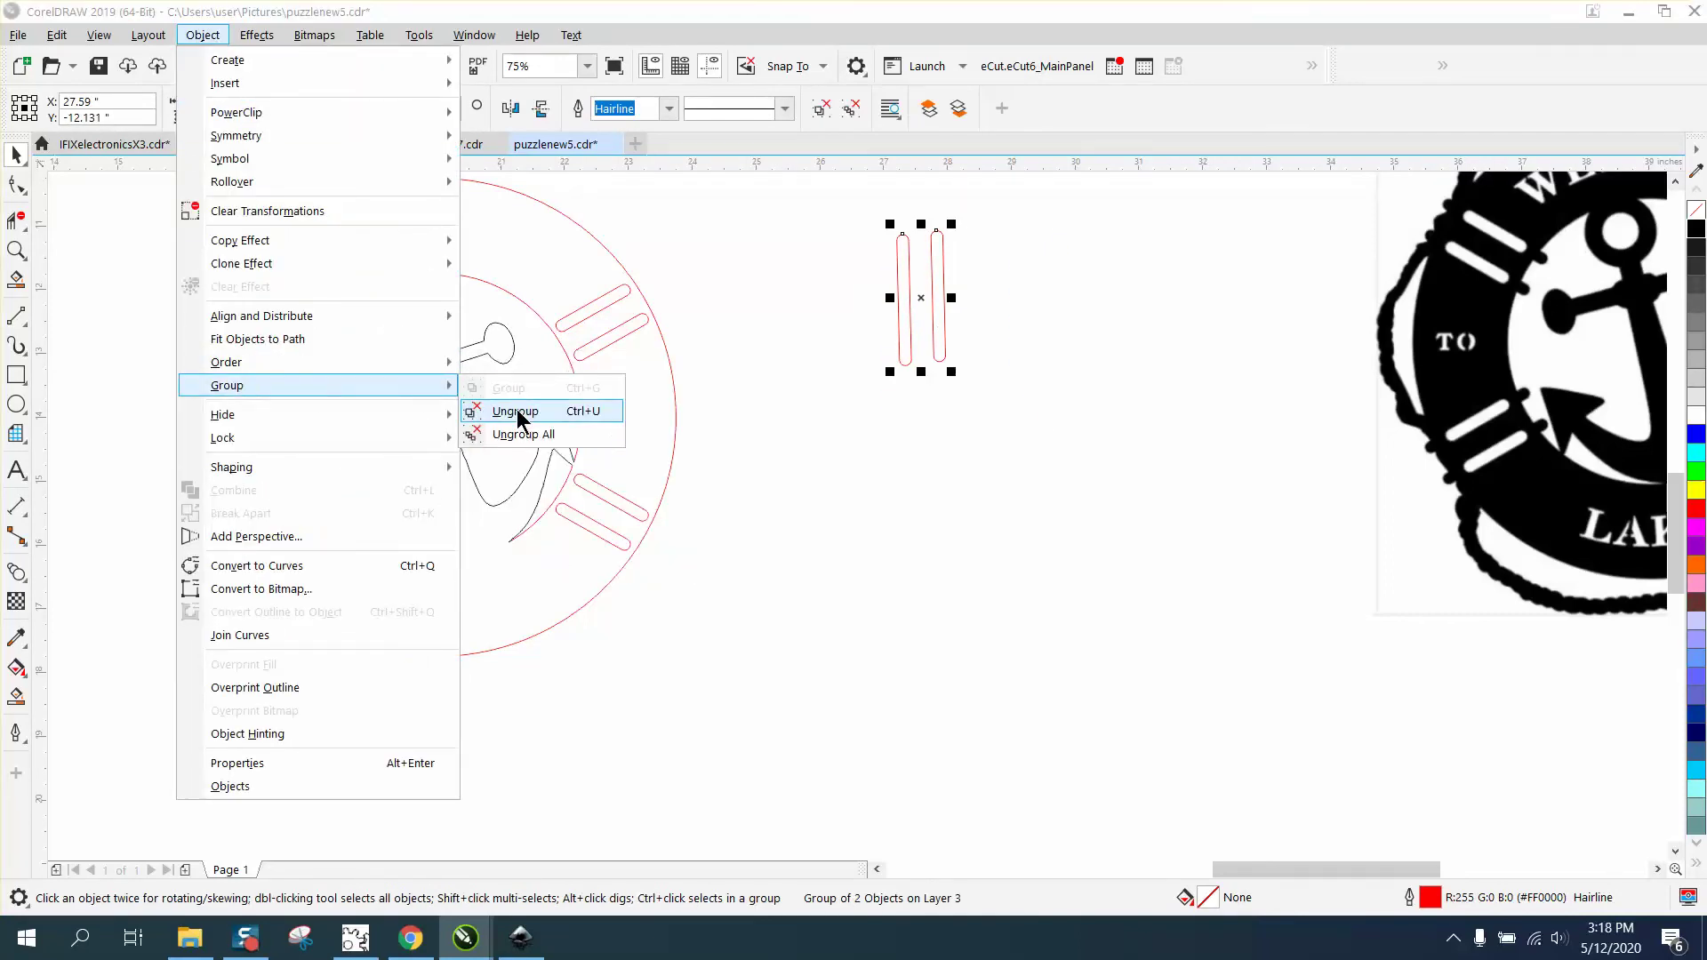
left_click(591, 411)
left_click_drag(836, 218, 1062, 421)
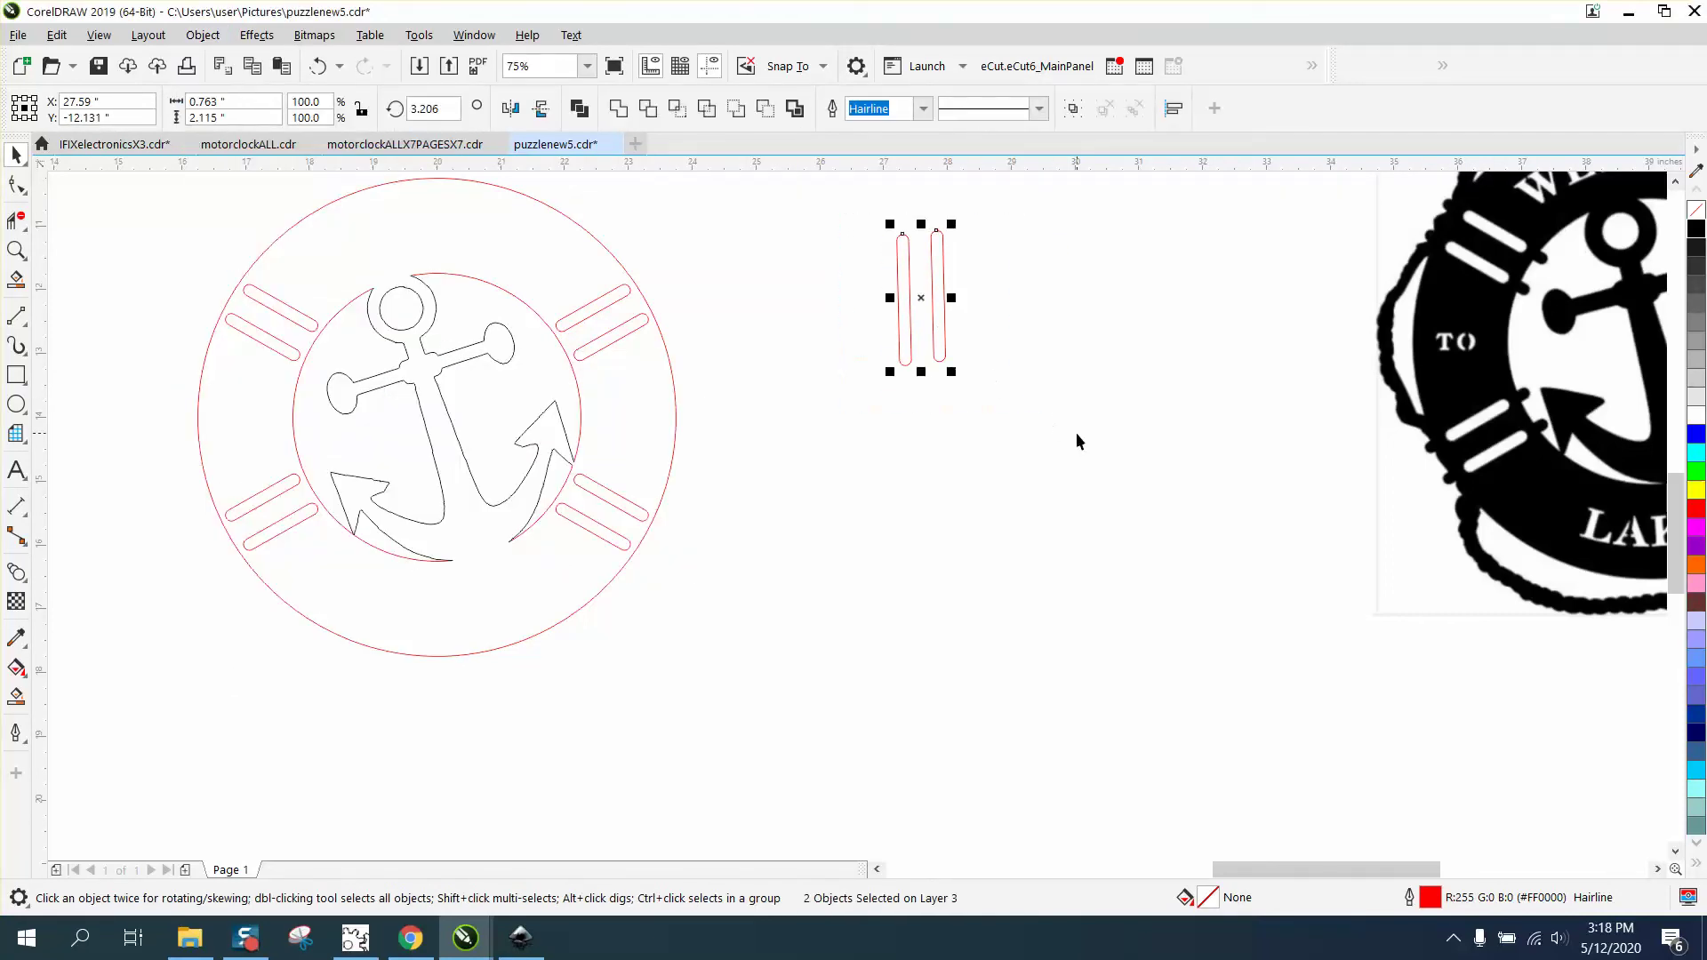
key("t")
key("ctrl+g")
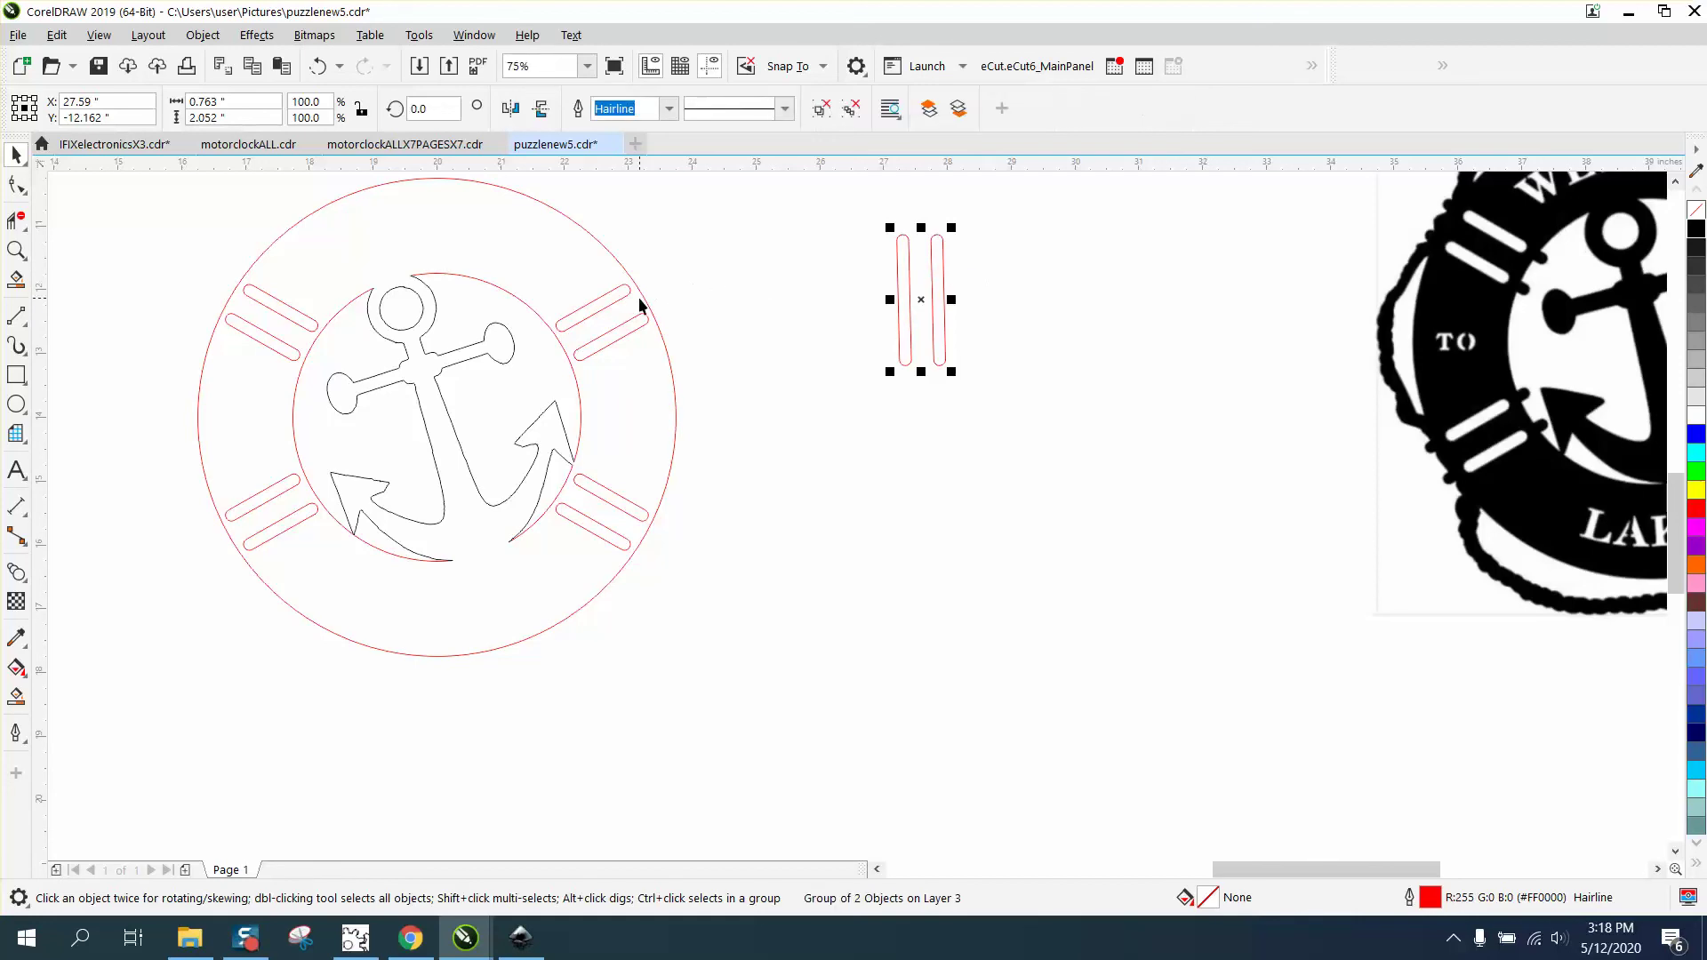
Step: Move the upright pair onto the ring's upper-right slots, undoing a trial rotation
left_click(621, 300)
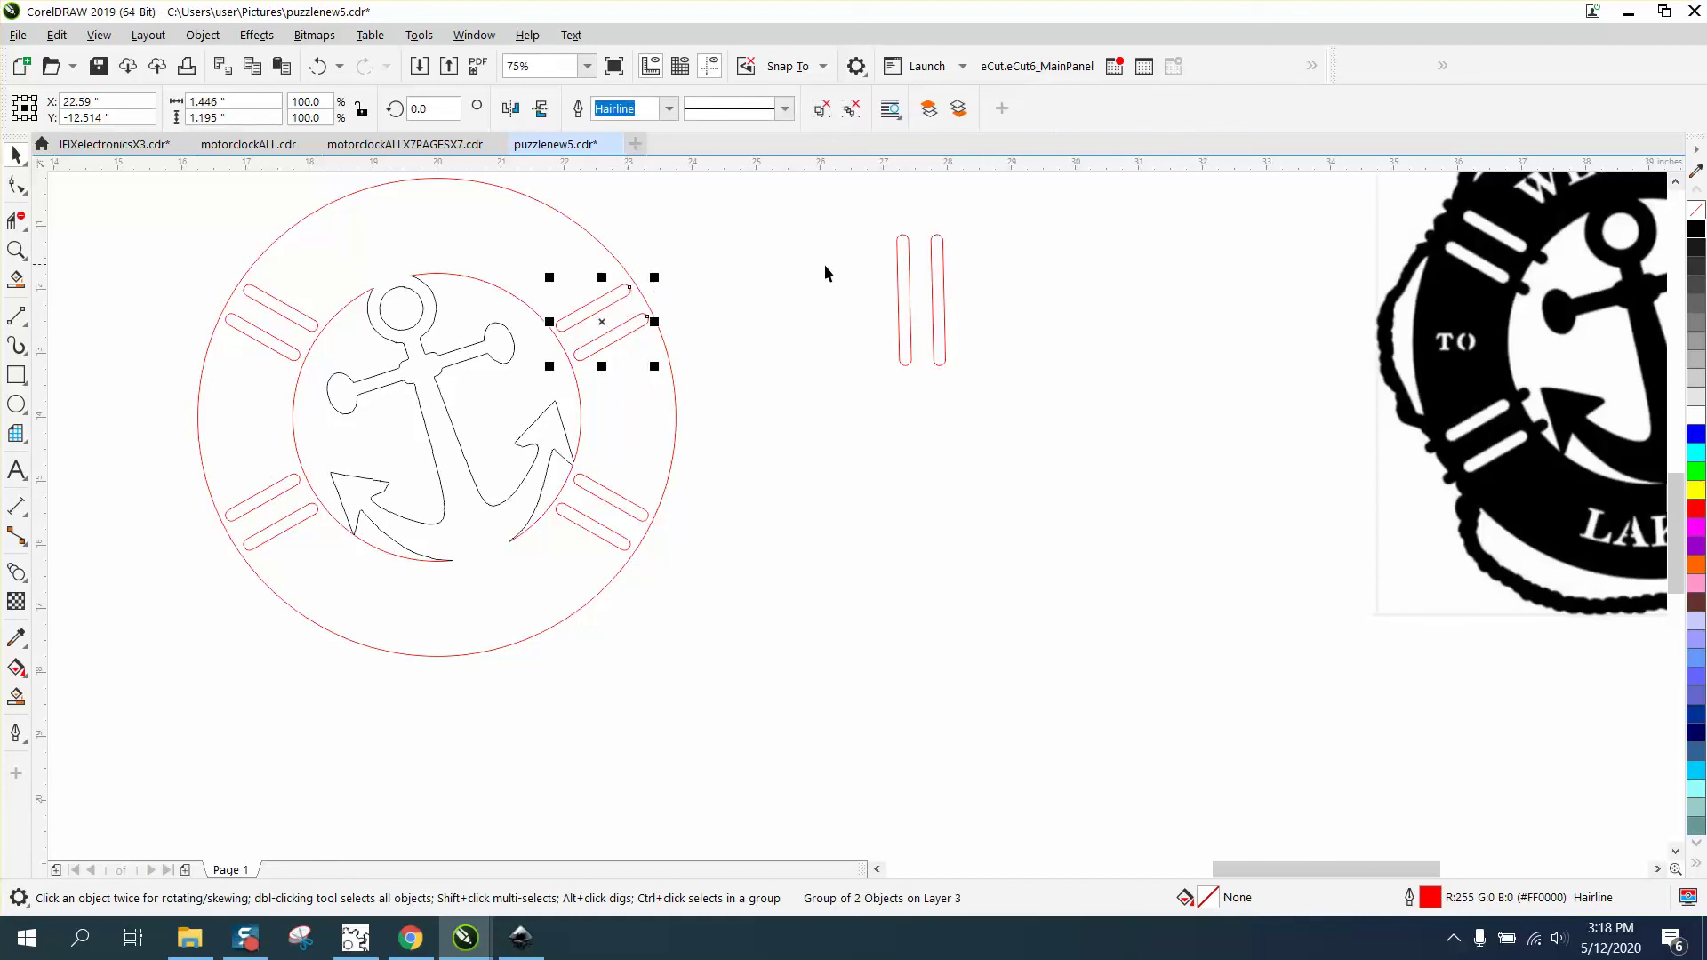
left_click(939, 301)
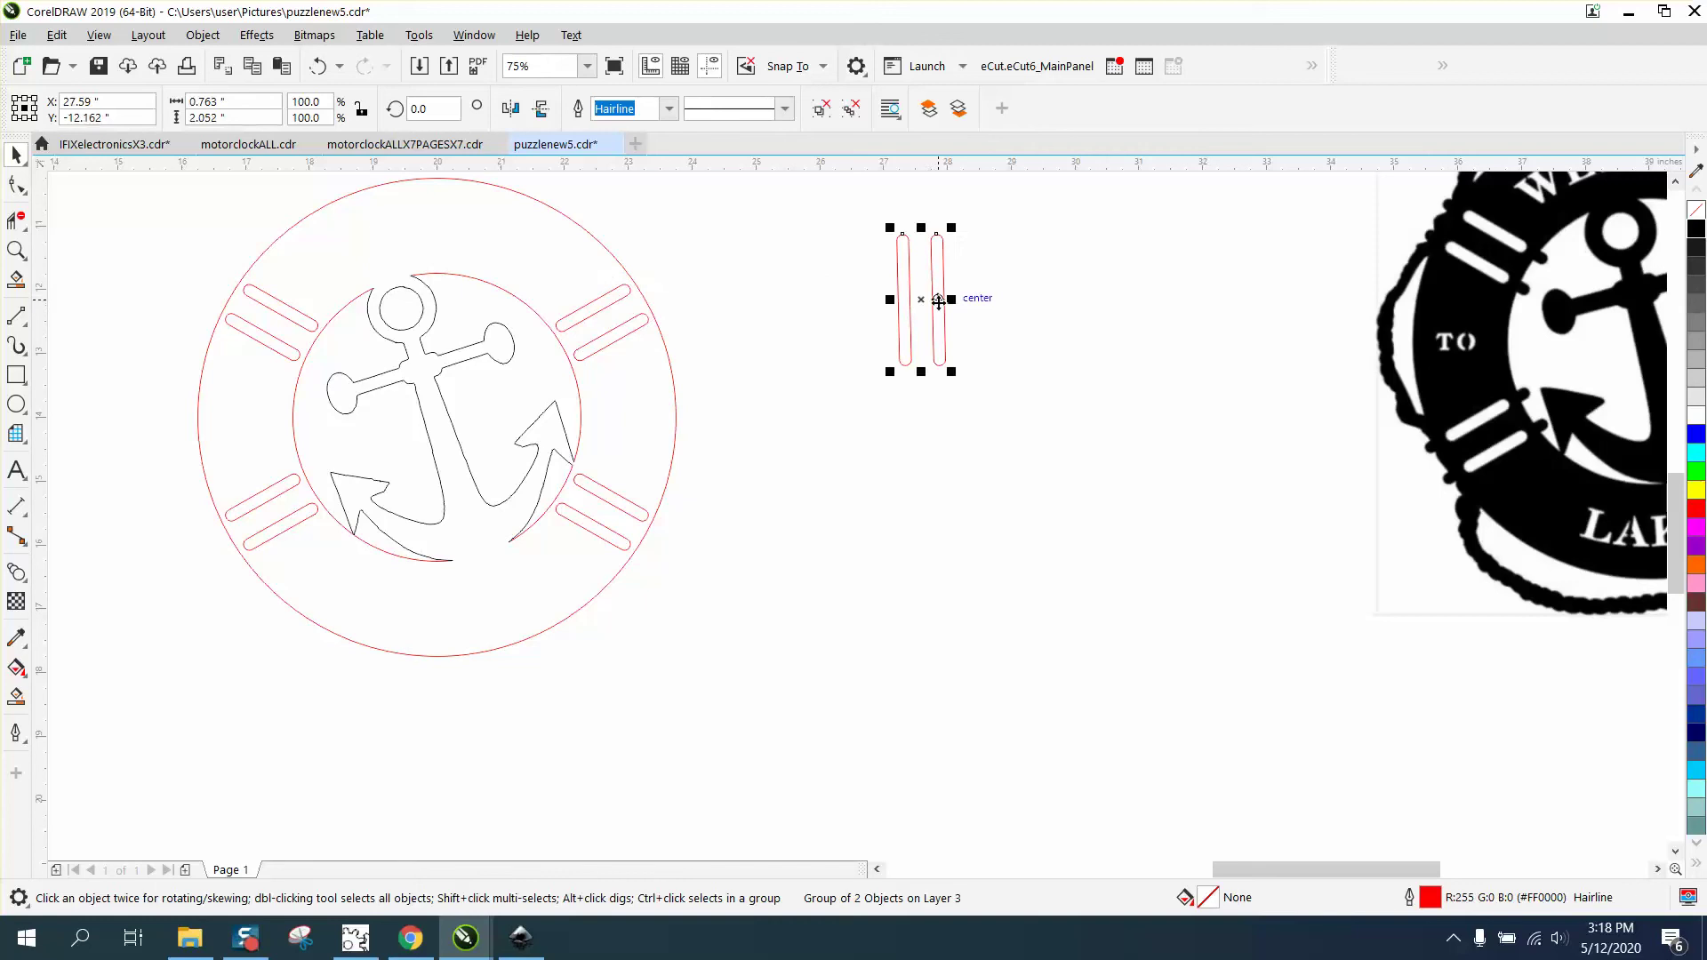
left_click_drag(932, 305, 607, 324)
left_click(631, 277)
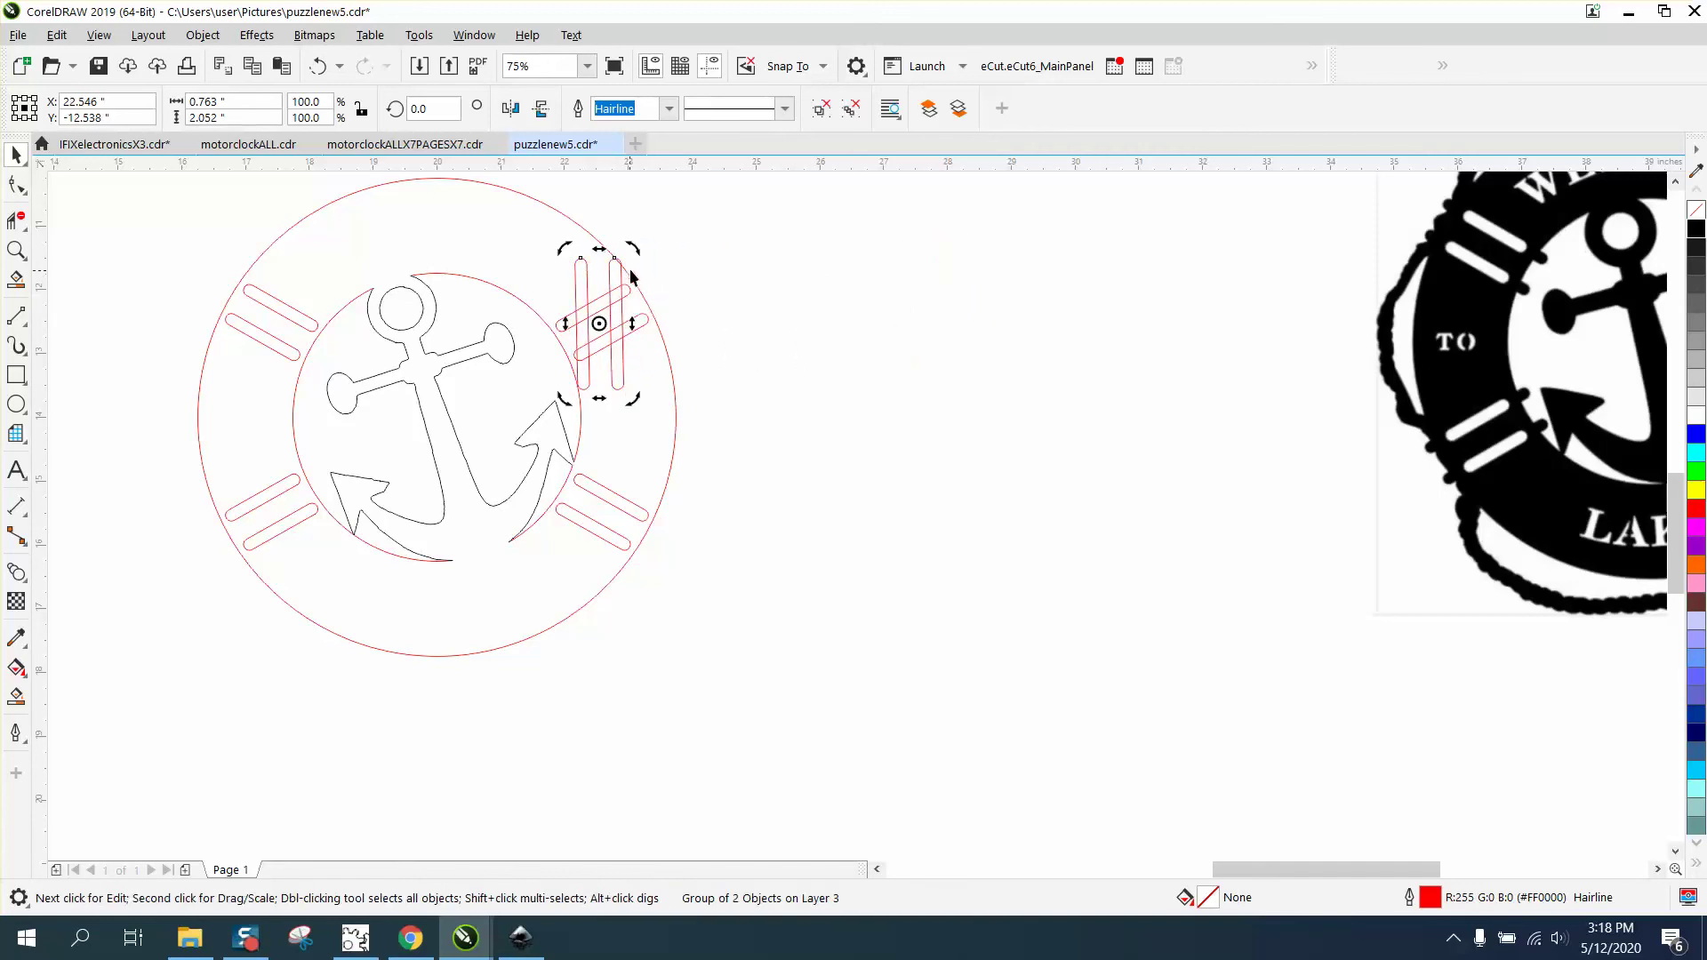
left_click_drag(634, 251, 716, 315)
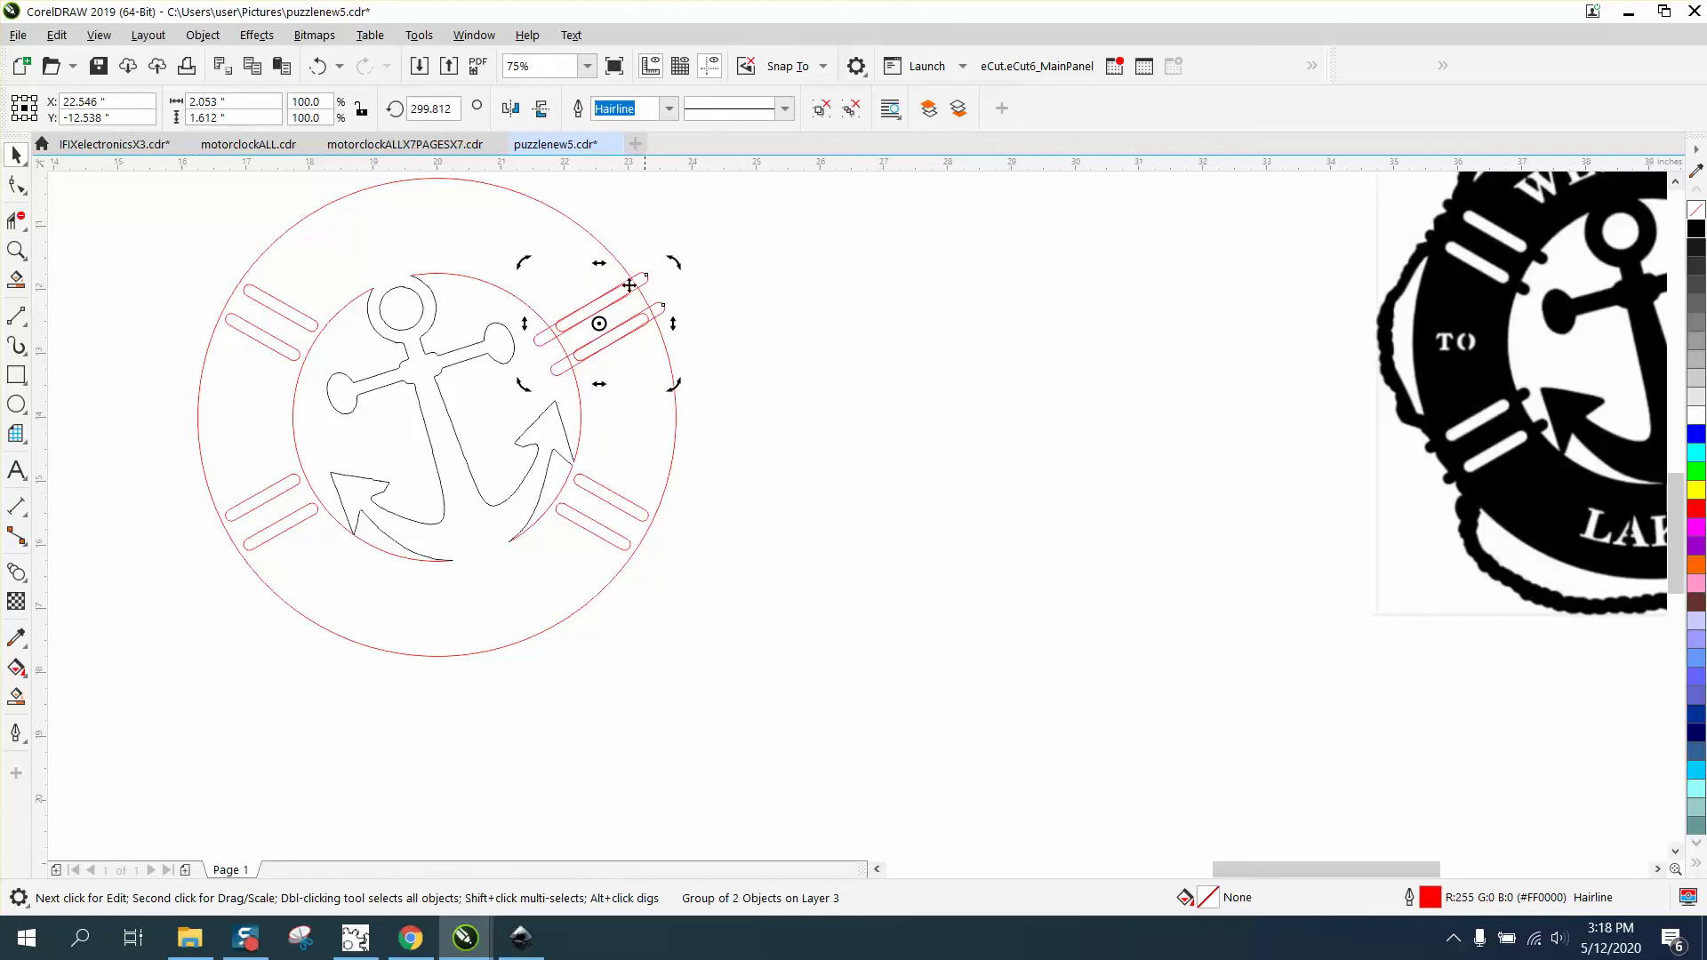
left_click(319, 66)
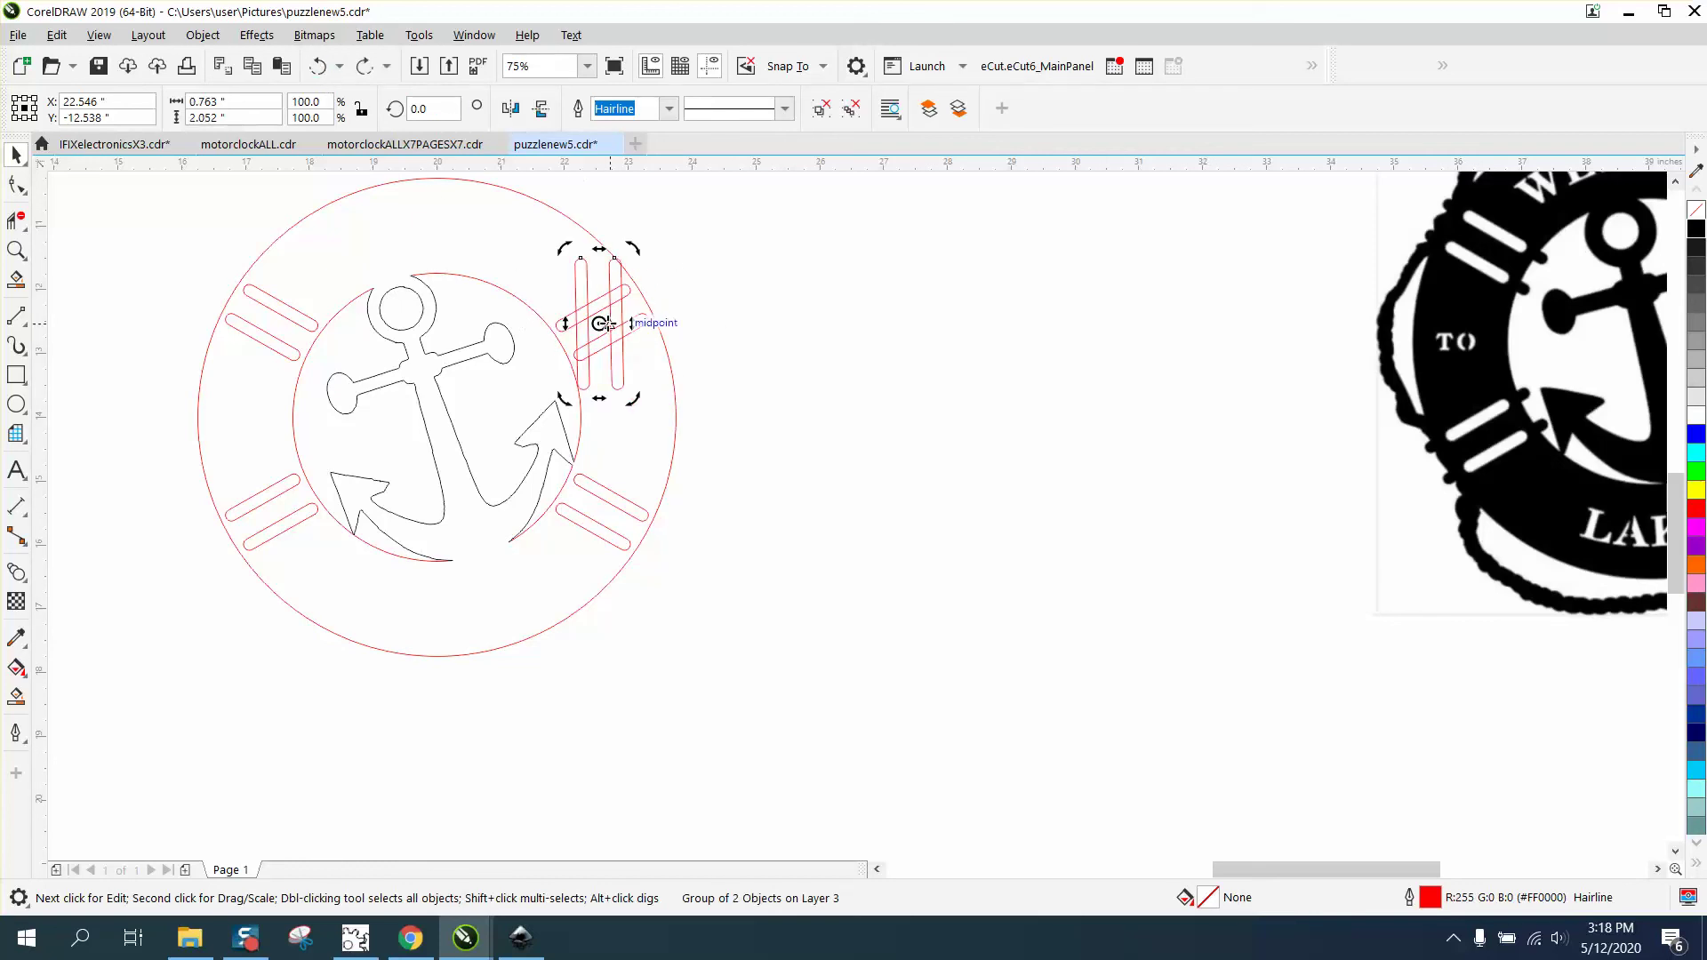
Step: Shorten the slot pair to about 91.5% and tilt it to about 298°
left_click(616, 273)
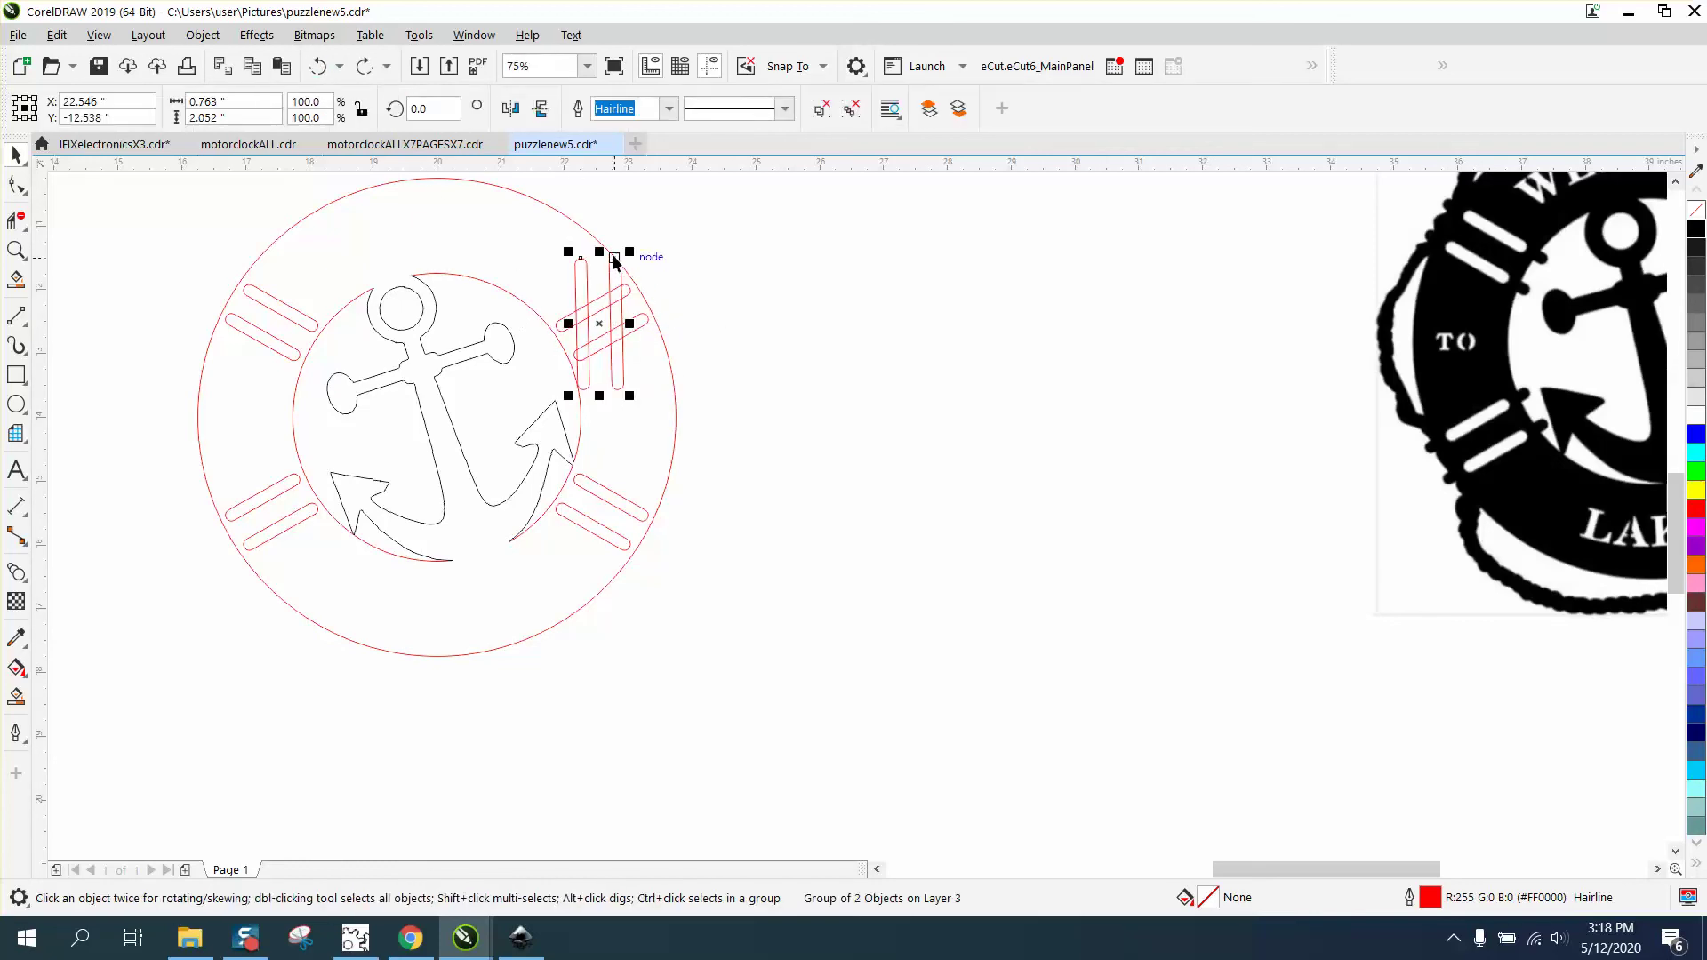
left_click_drag(603, 254, 603, 269)
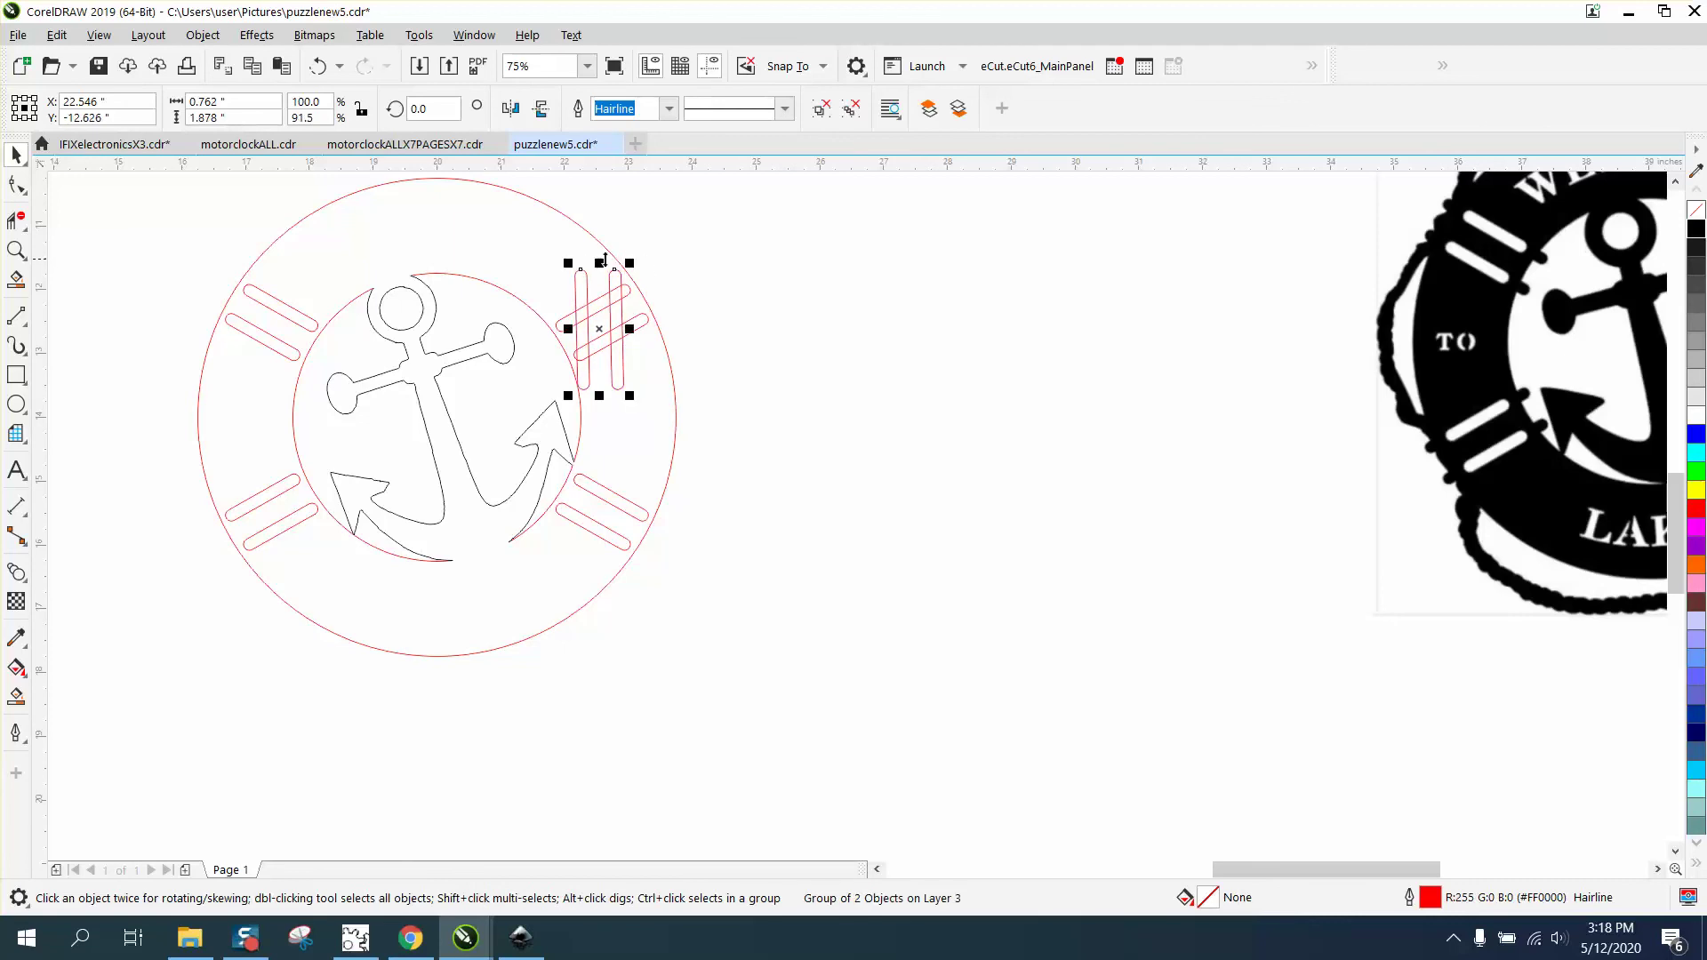
left_click(663, 258)
left_click(620, 318)
left_click(592, 336)
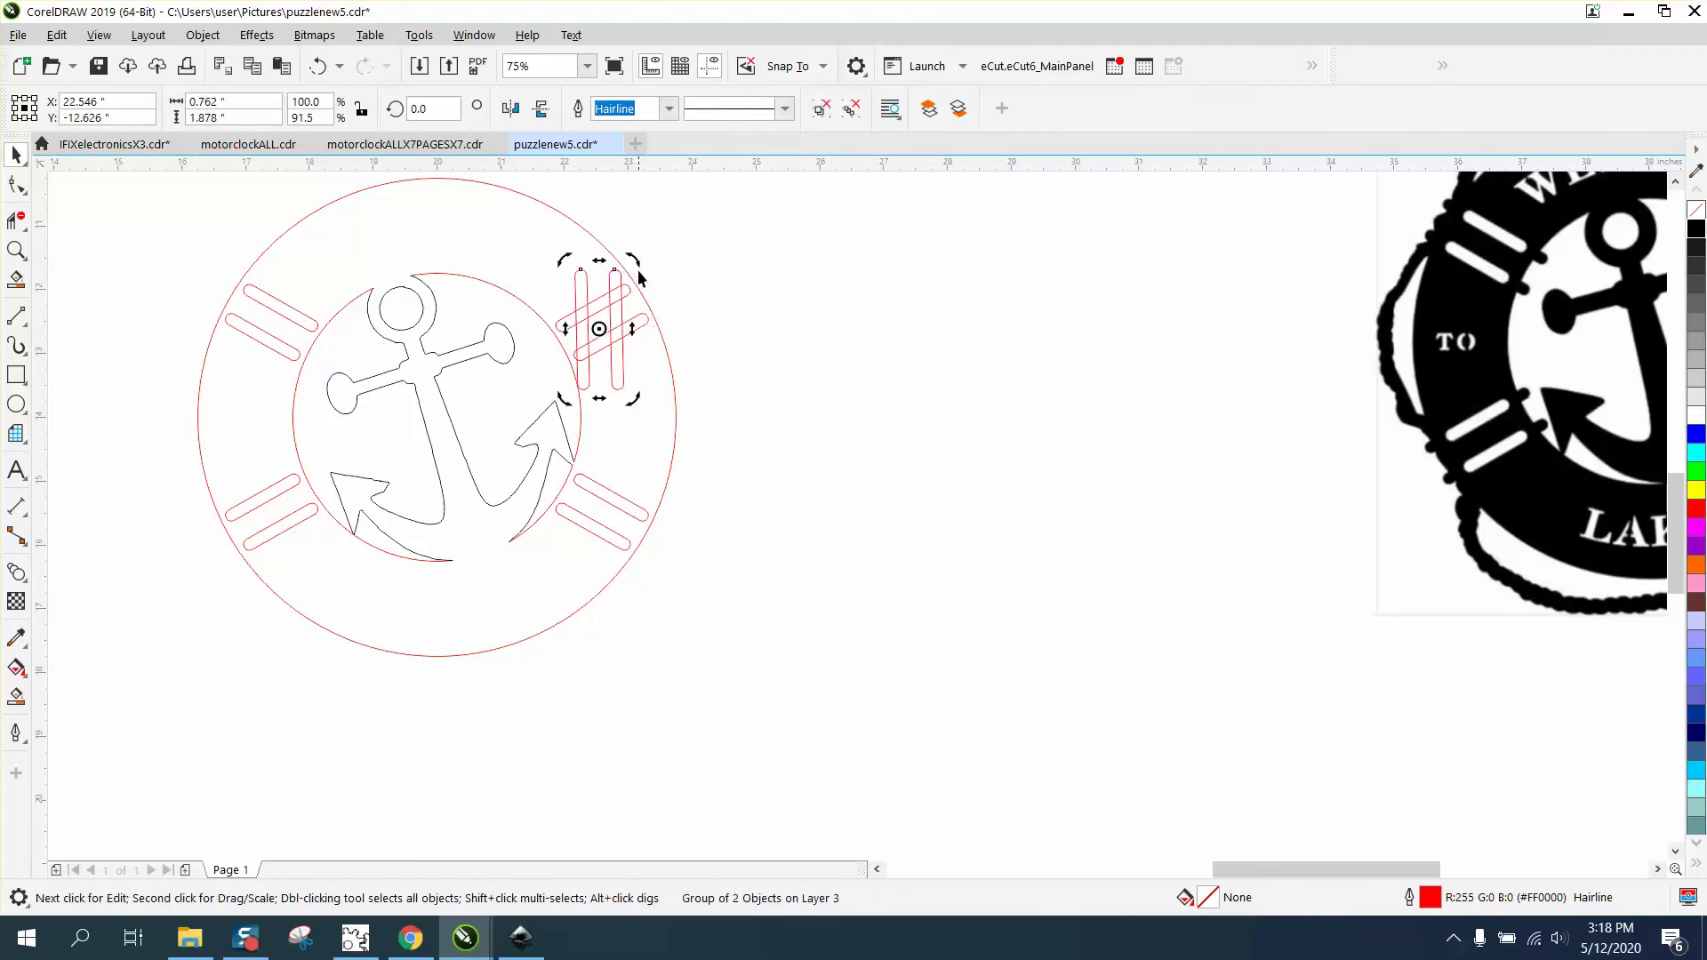
left_click_drag(638, 277, 693, 324)
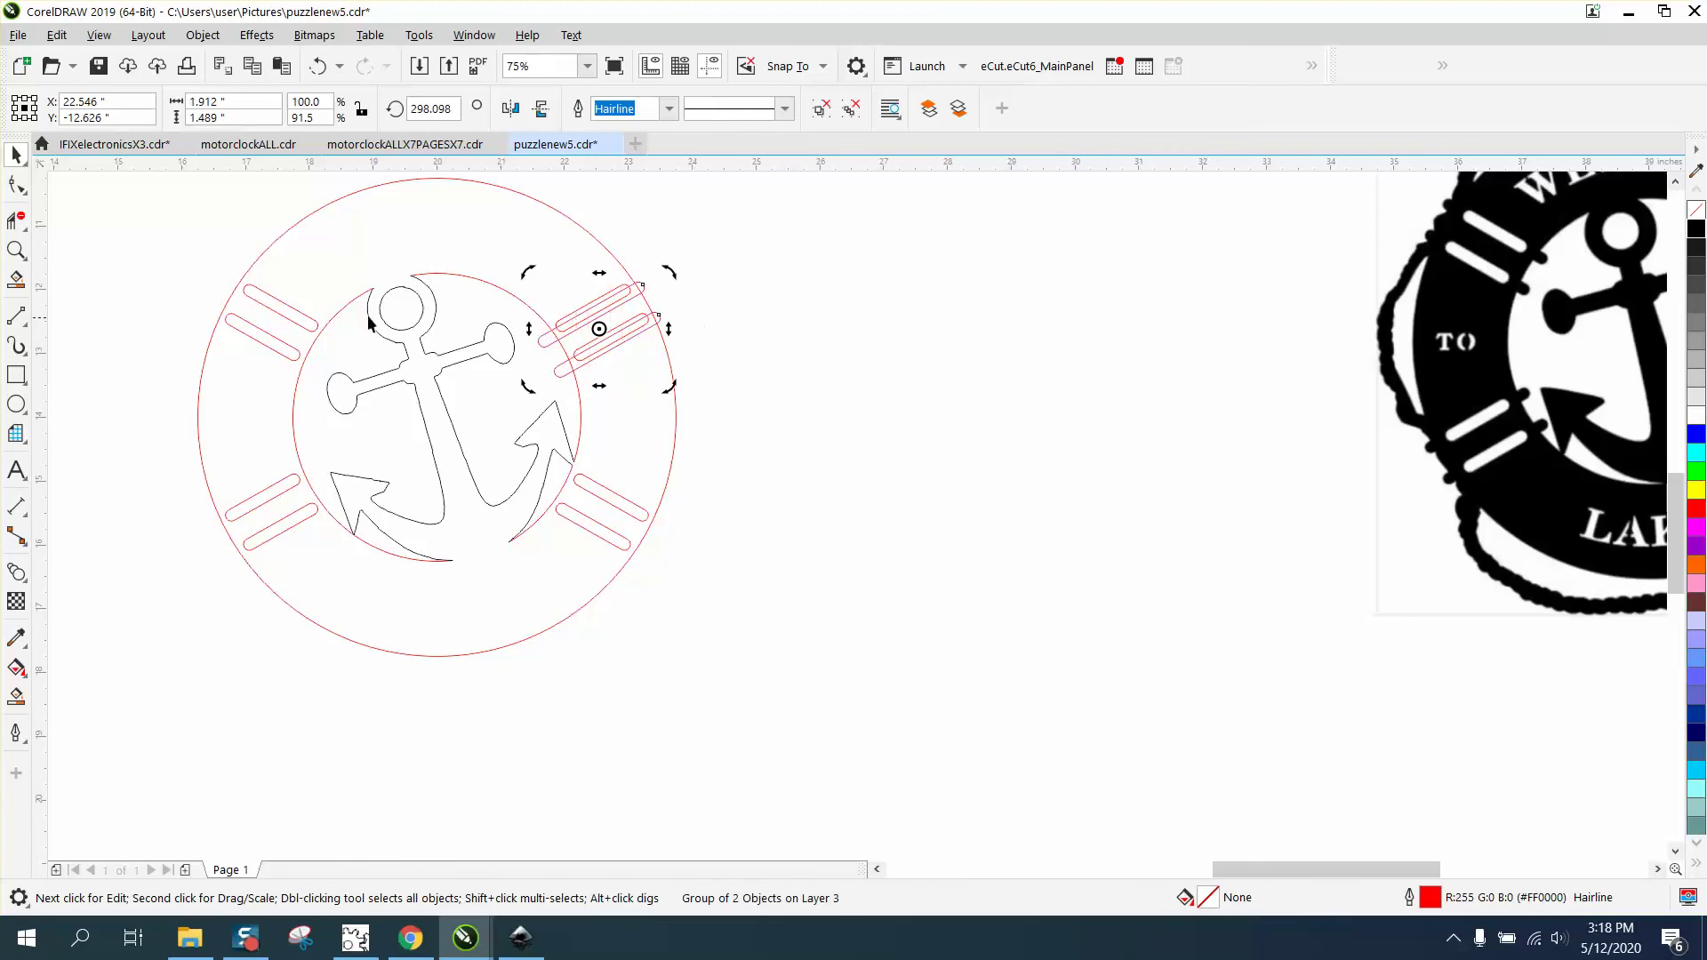
Step: Set the nudge distance to 0.02" and nudge the upper-right slot pair into place
left_click(129, 203)
left_click(701, 111)
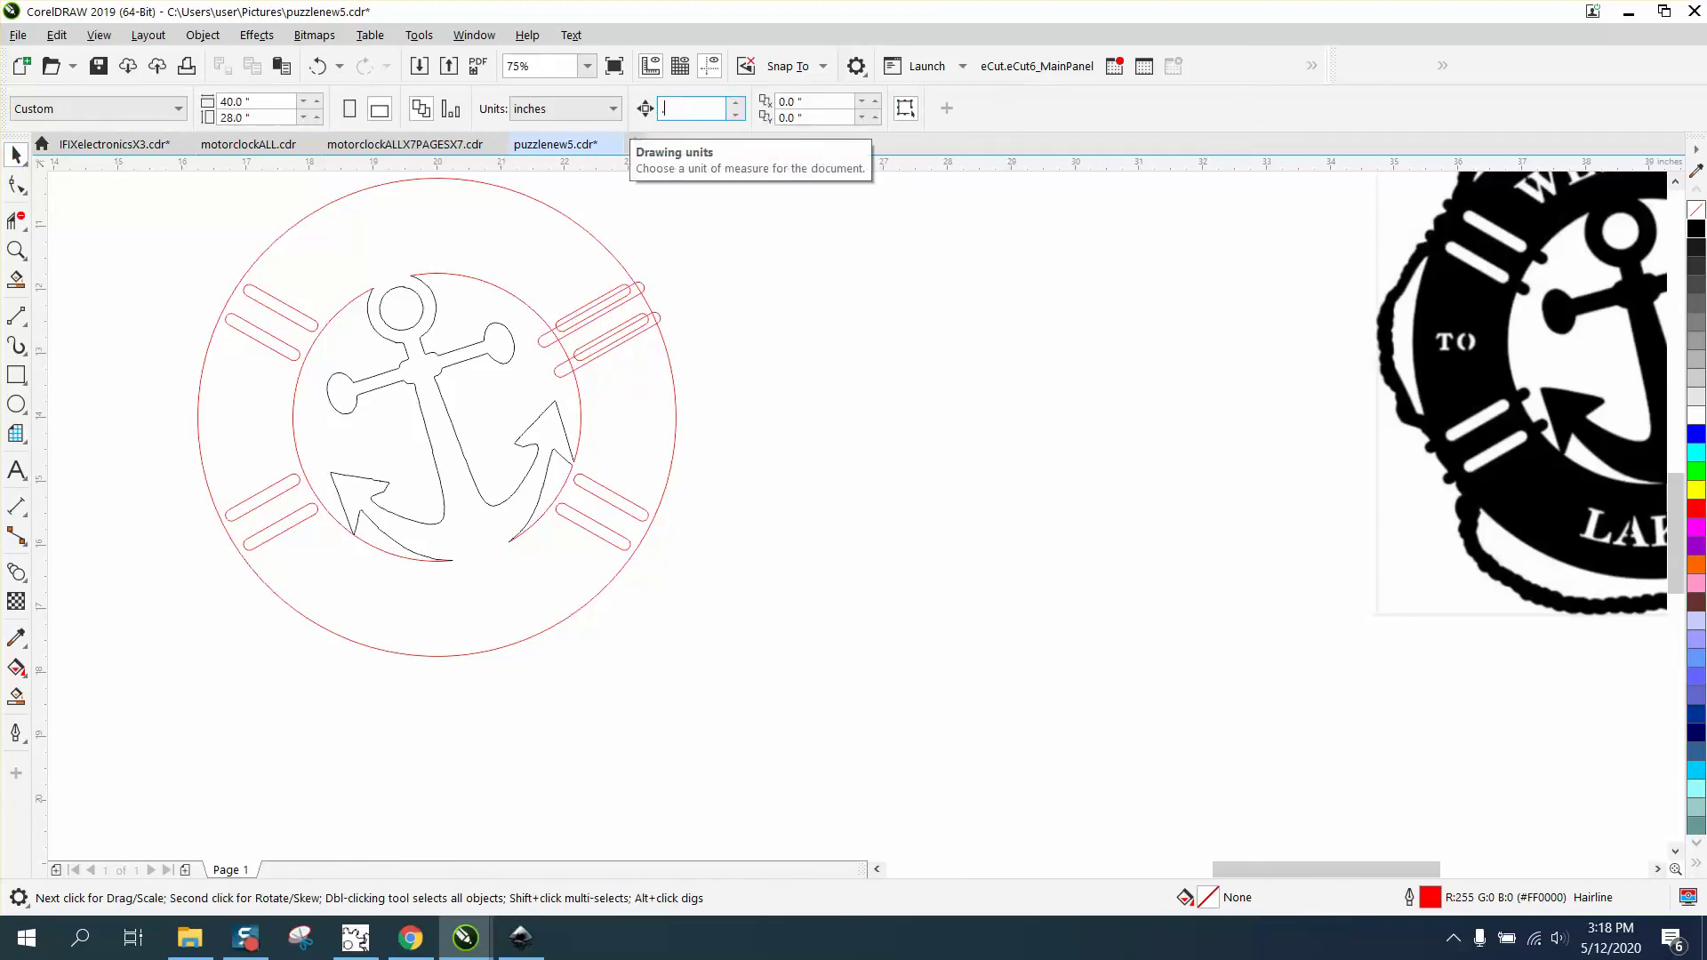
type(".02")
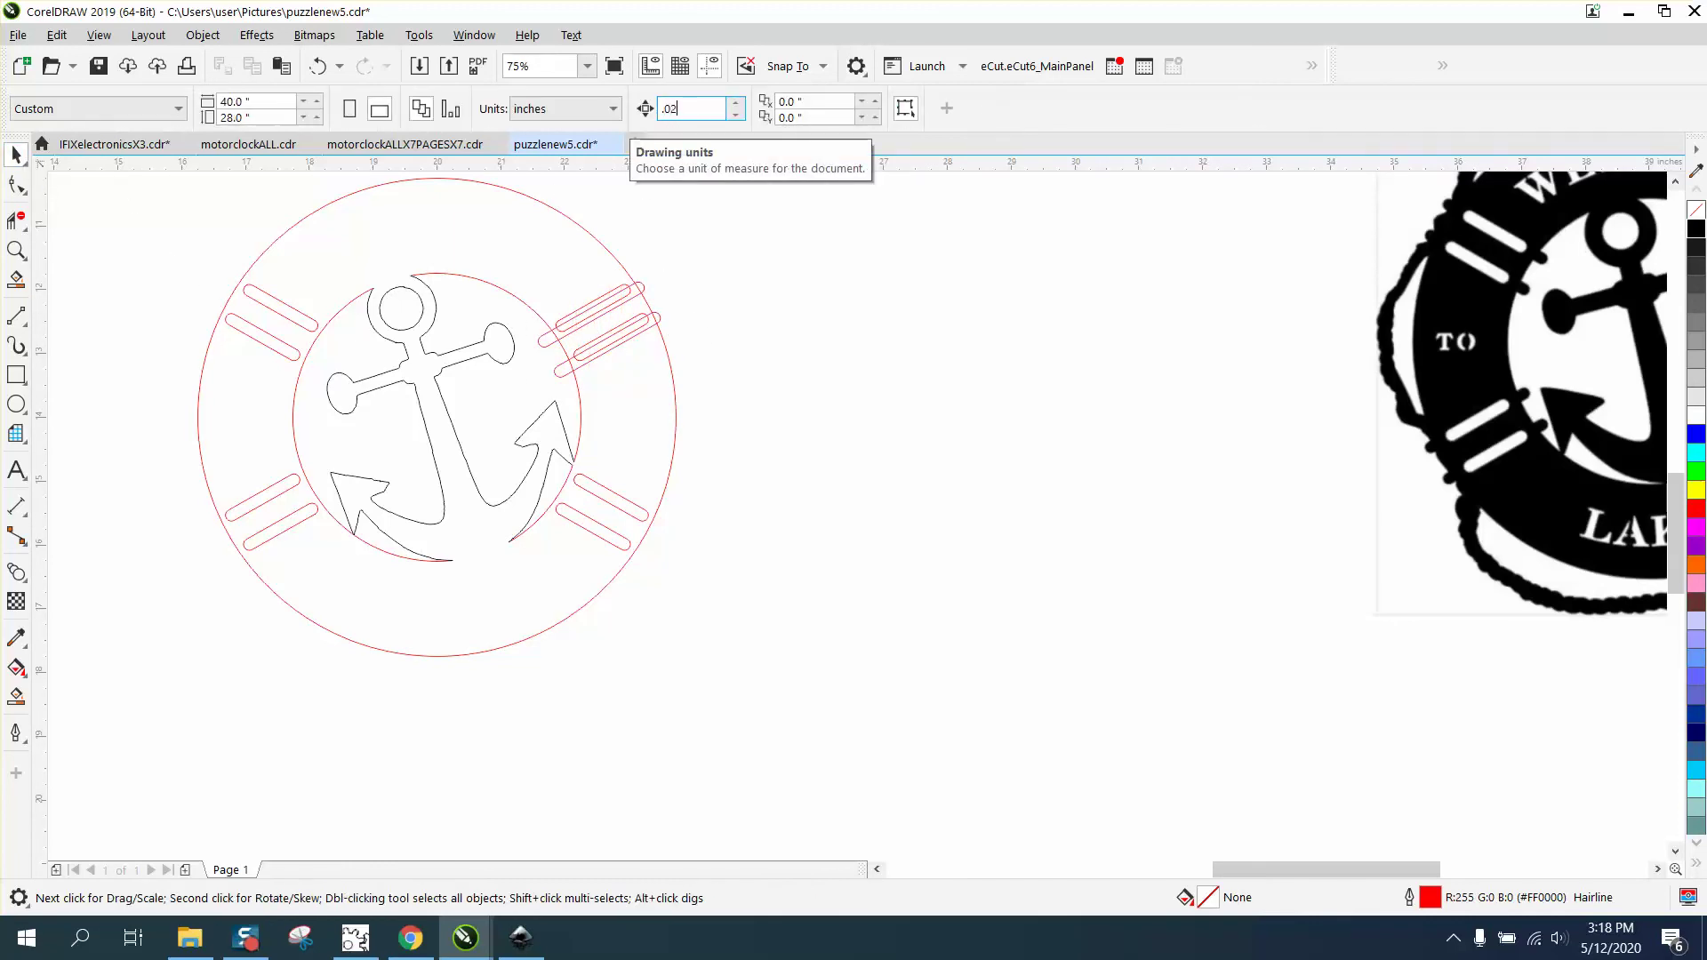
left_click(20, 248)
left_click_drag(519, 311, 845, 462)
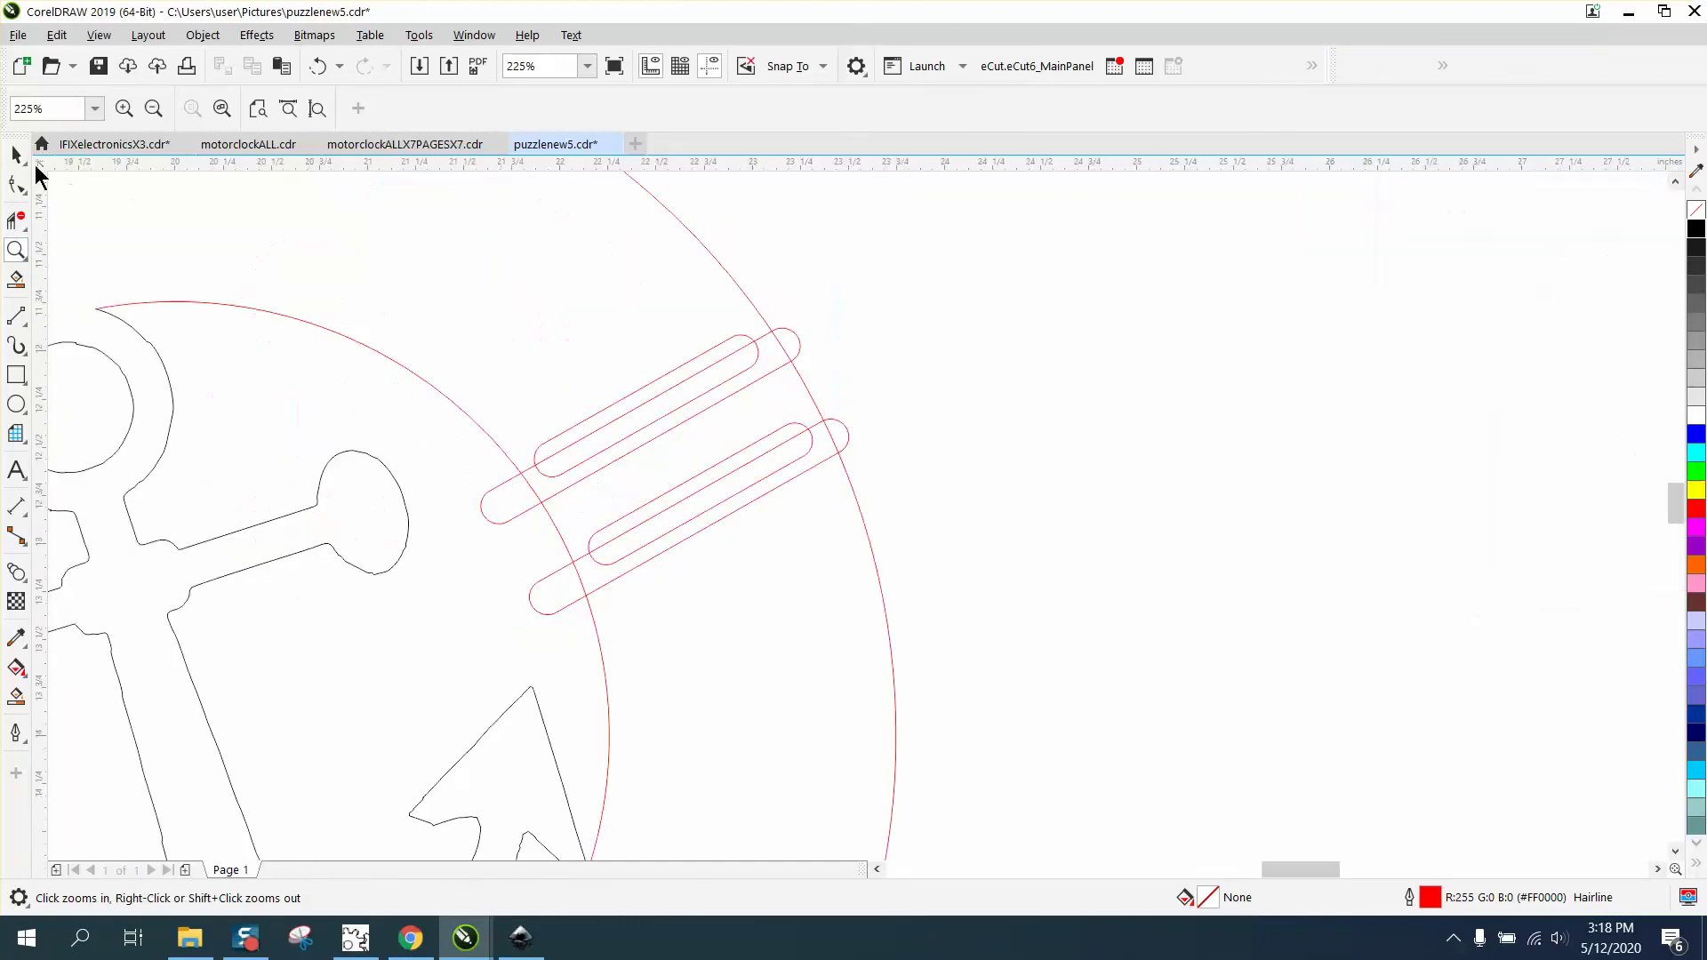
left_click(16, 155)
left_click(794, 369)
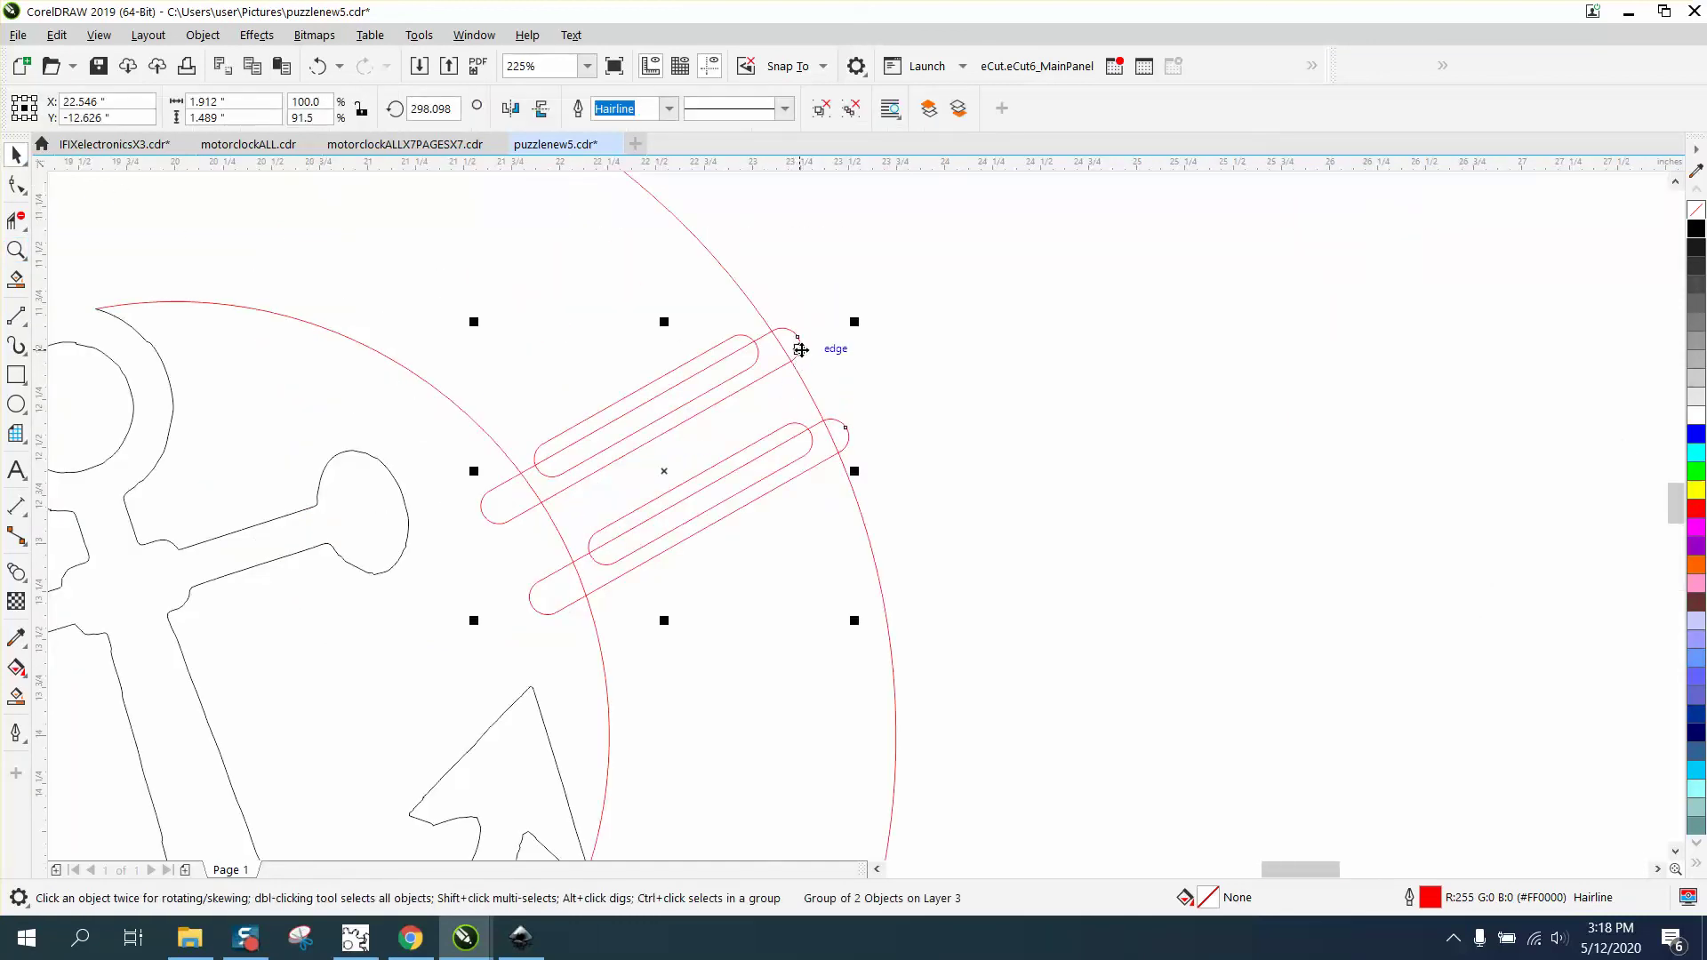
key("Up")
key("Up")
key("Up")
key("Up")
key("Up")
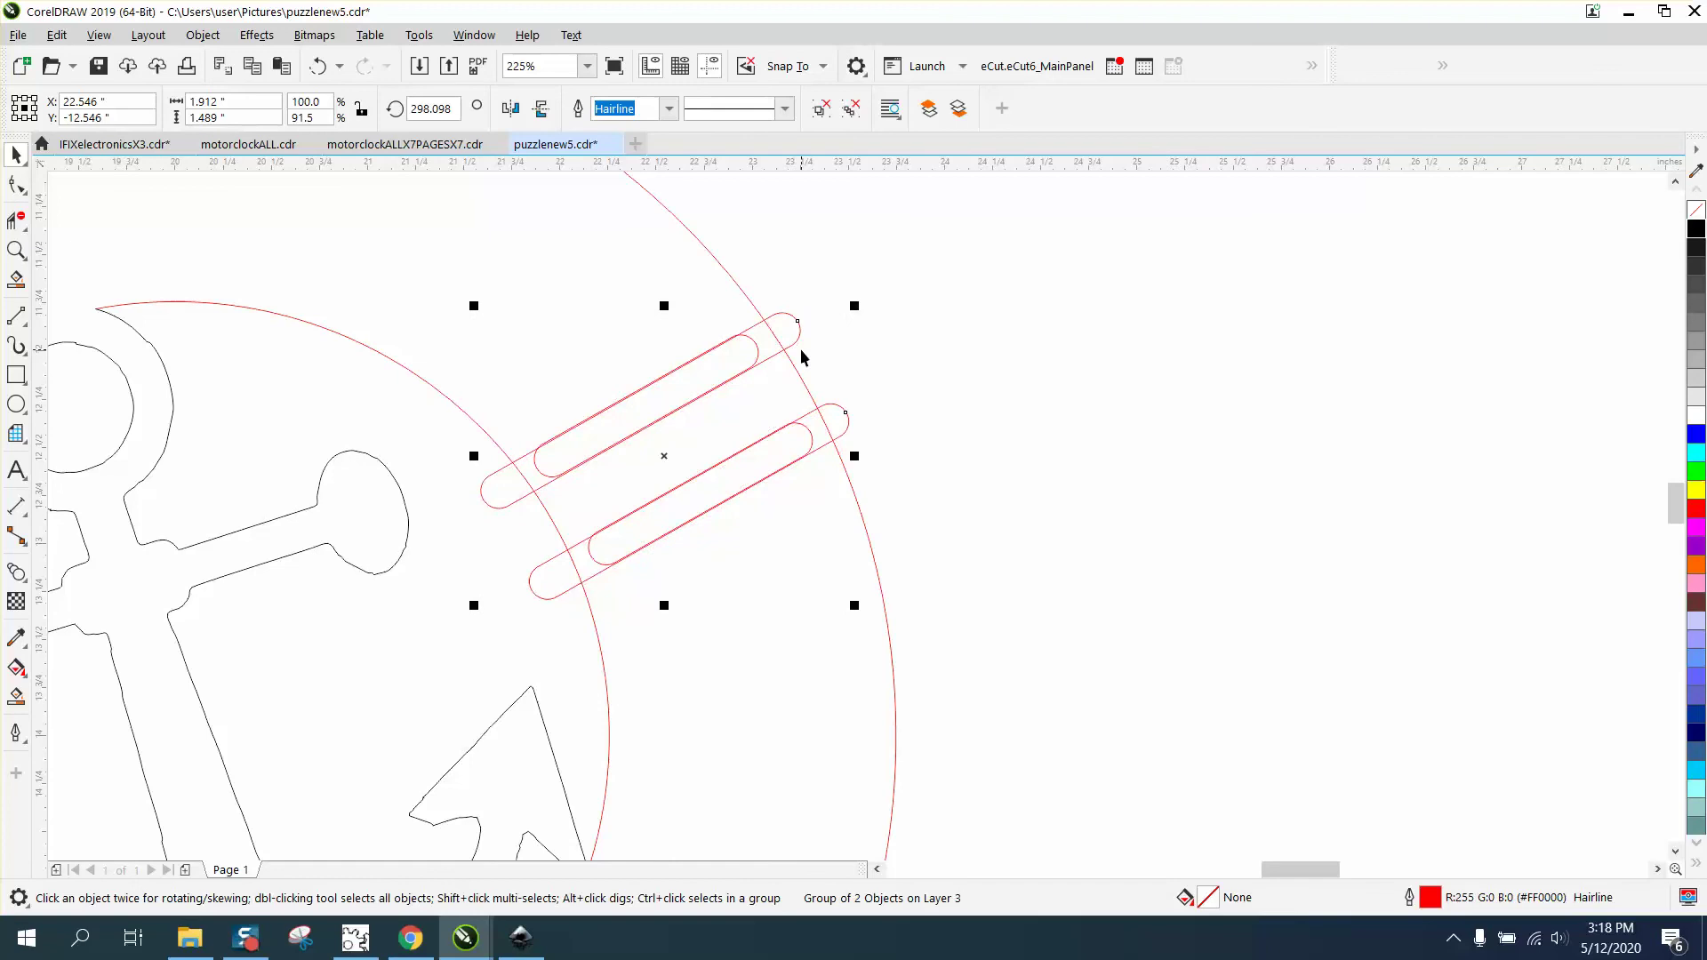
key("Right")
key("Right")
key("Right")
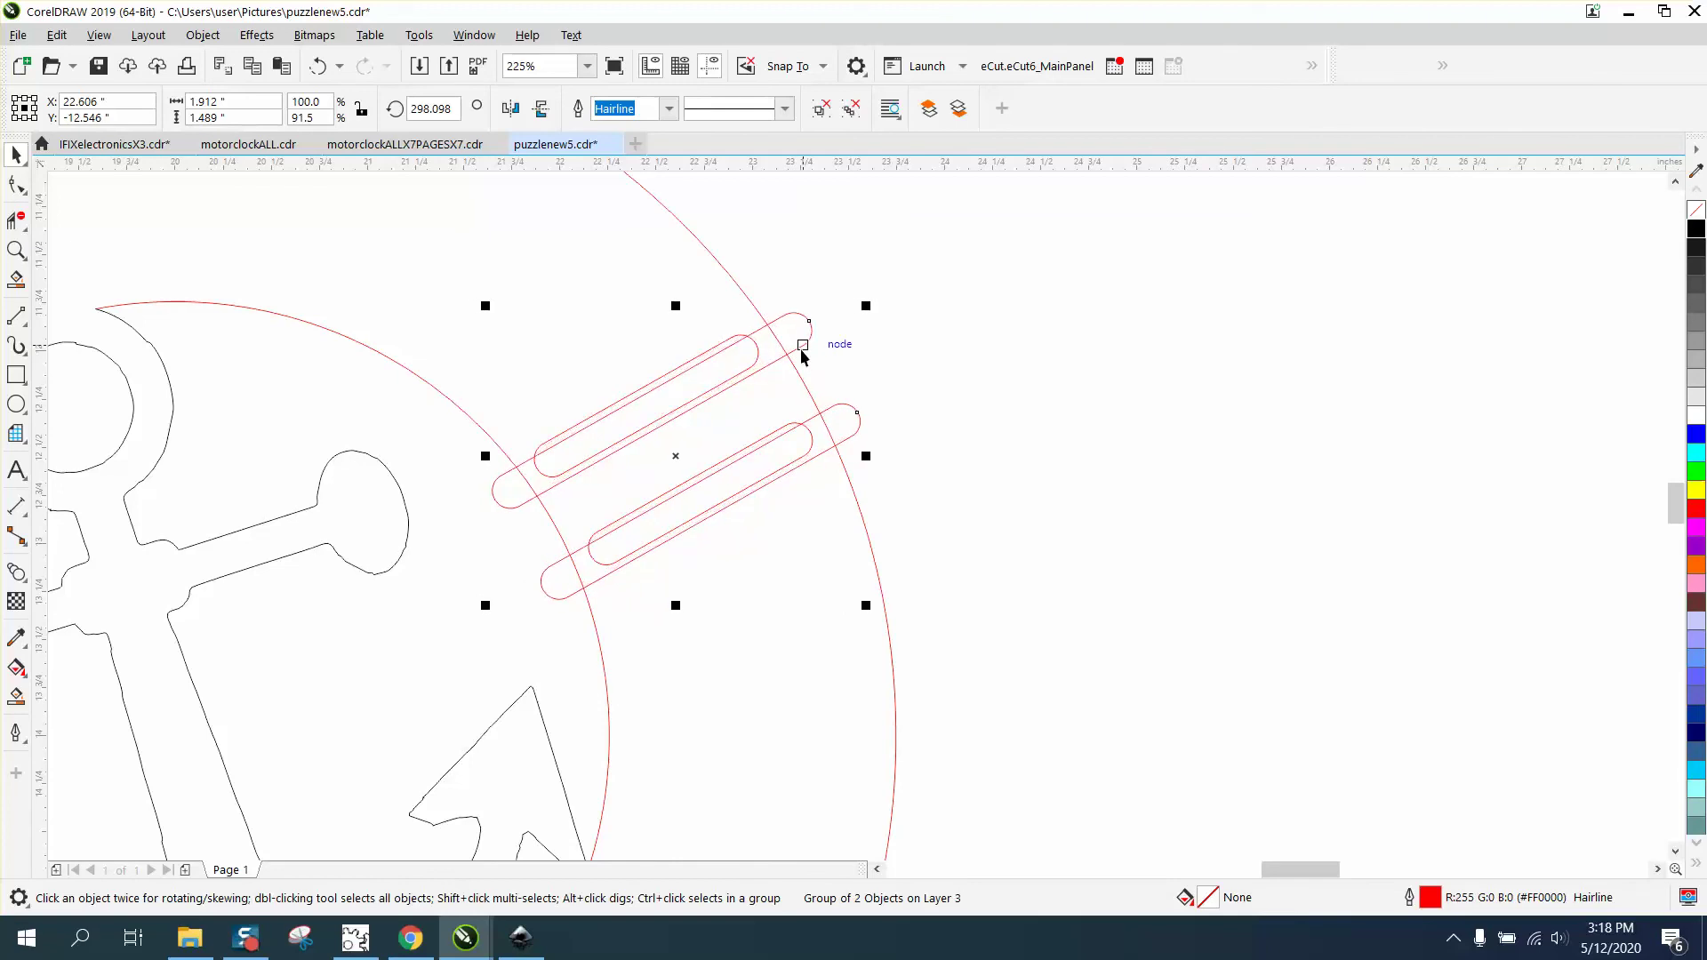
key("Up")
key("Left")
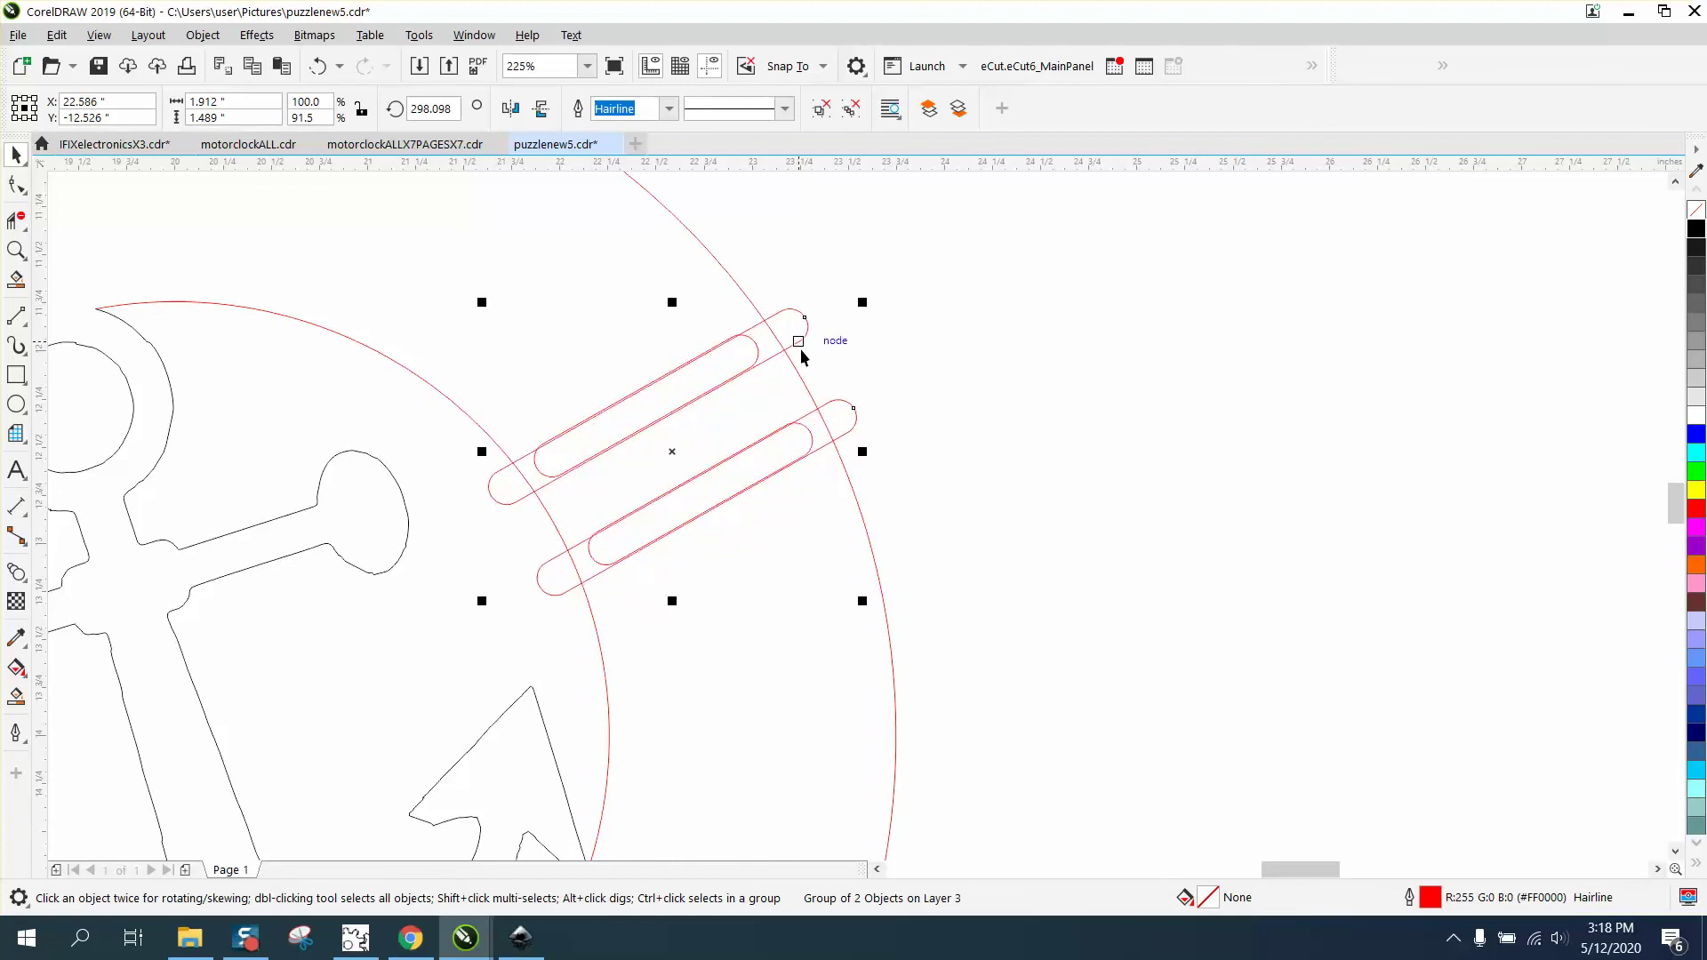
scroll(816, 353, "down", 2)
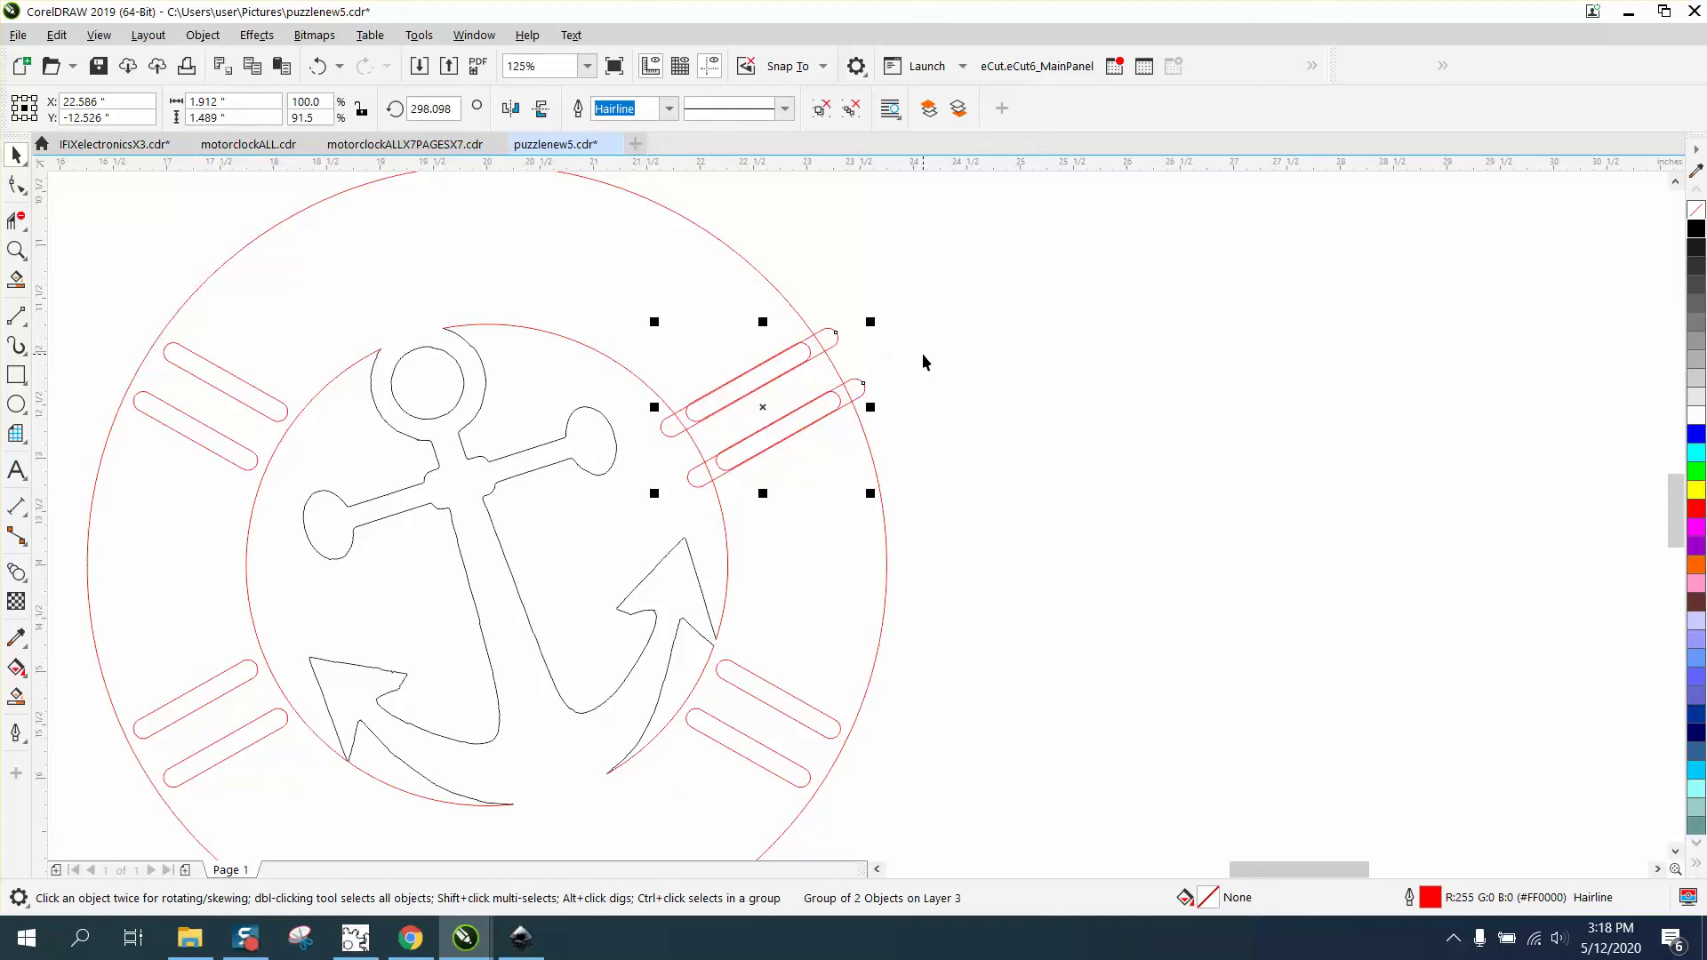
Step: Mirror the pair horizontally and move the copy to the ring's upper-left
left_click(519, 112)
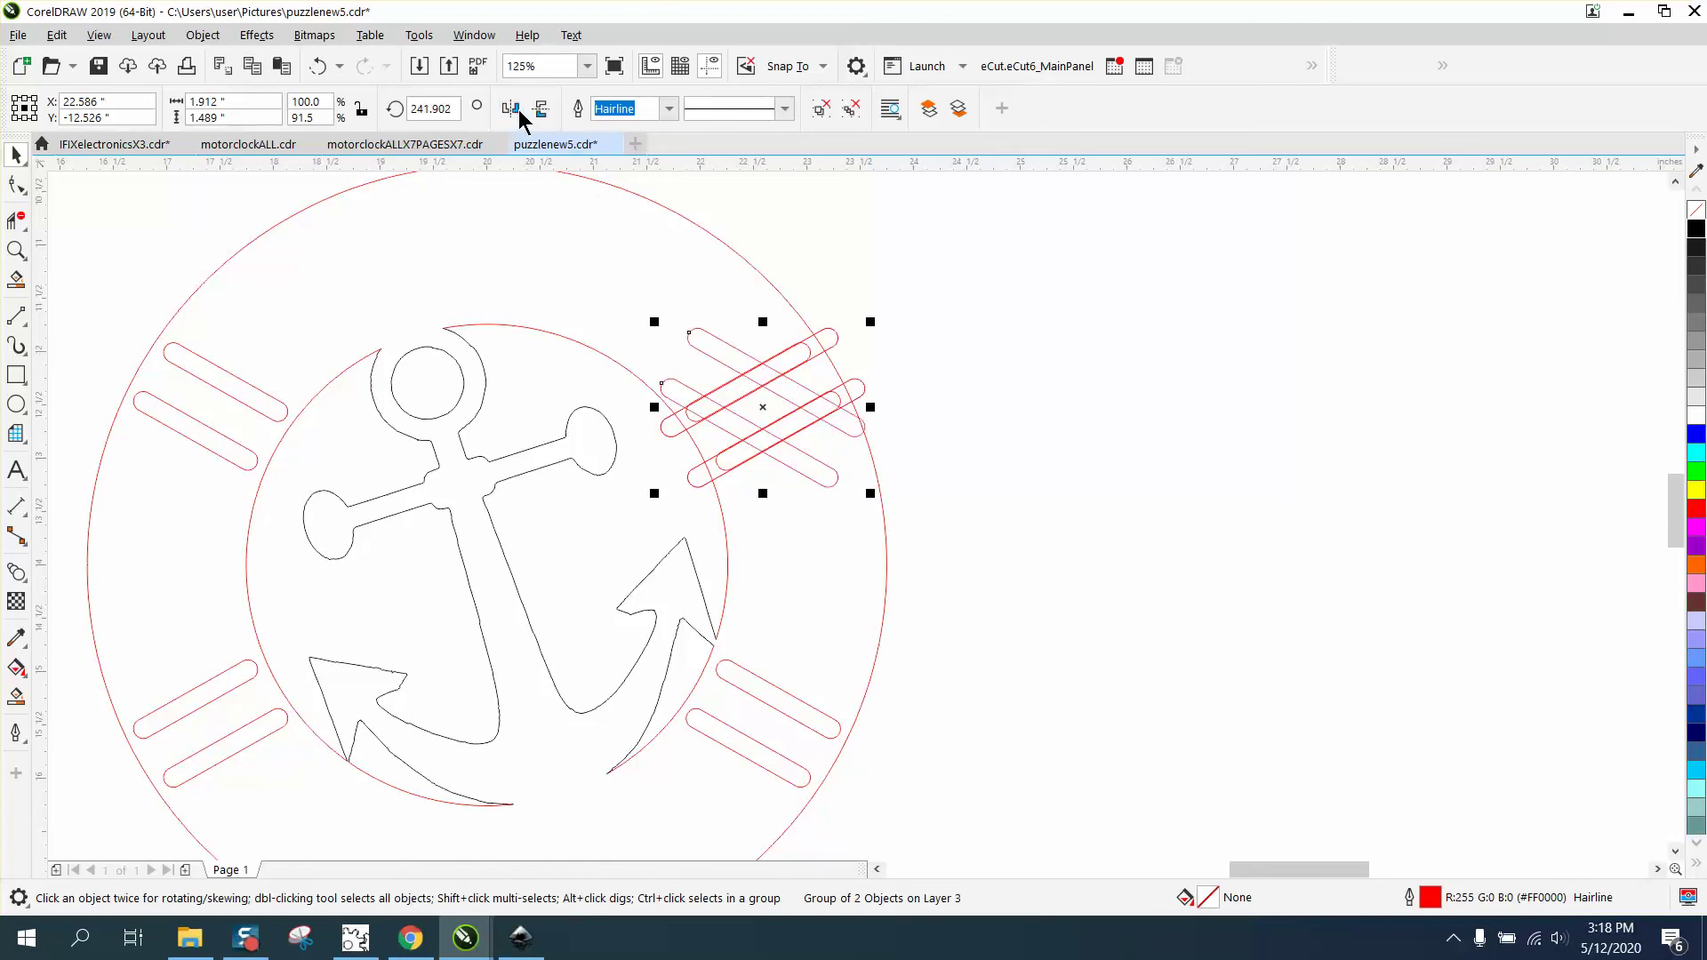
left_click_drag(763, 407, 206, 409)
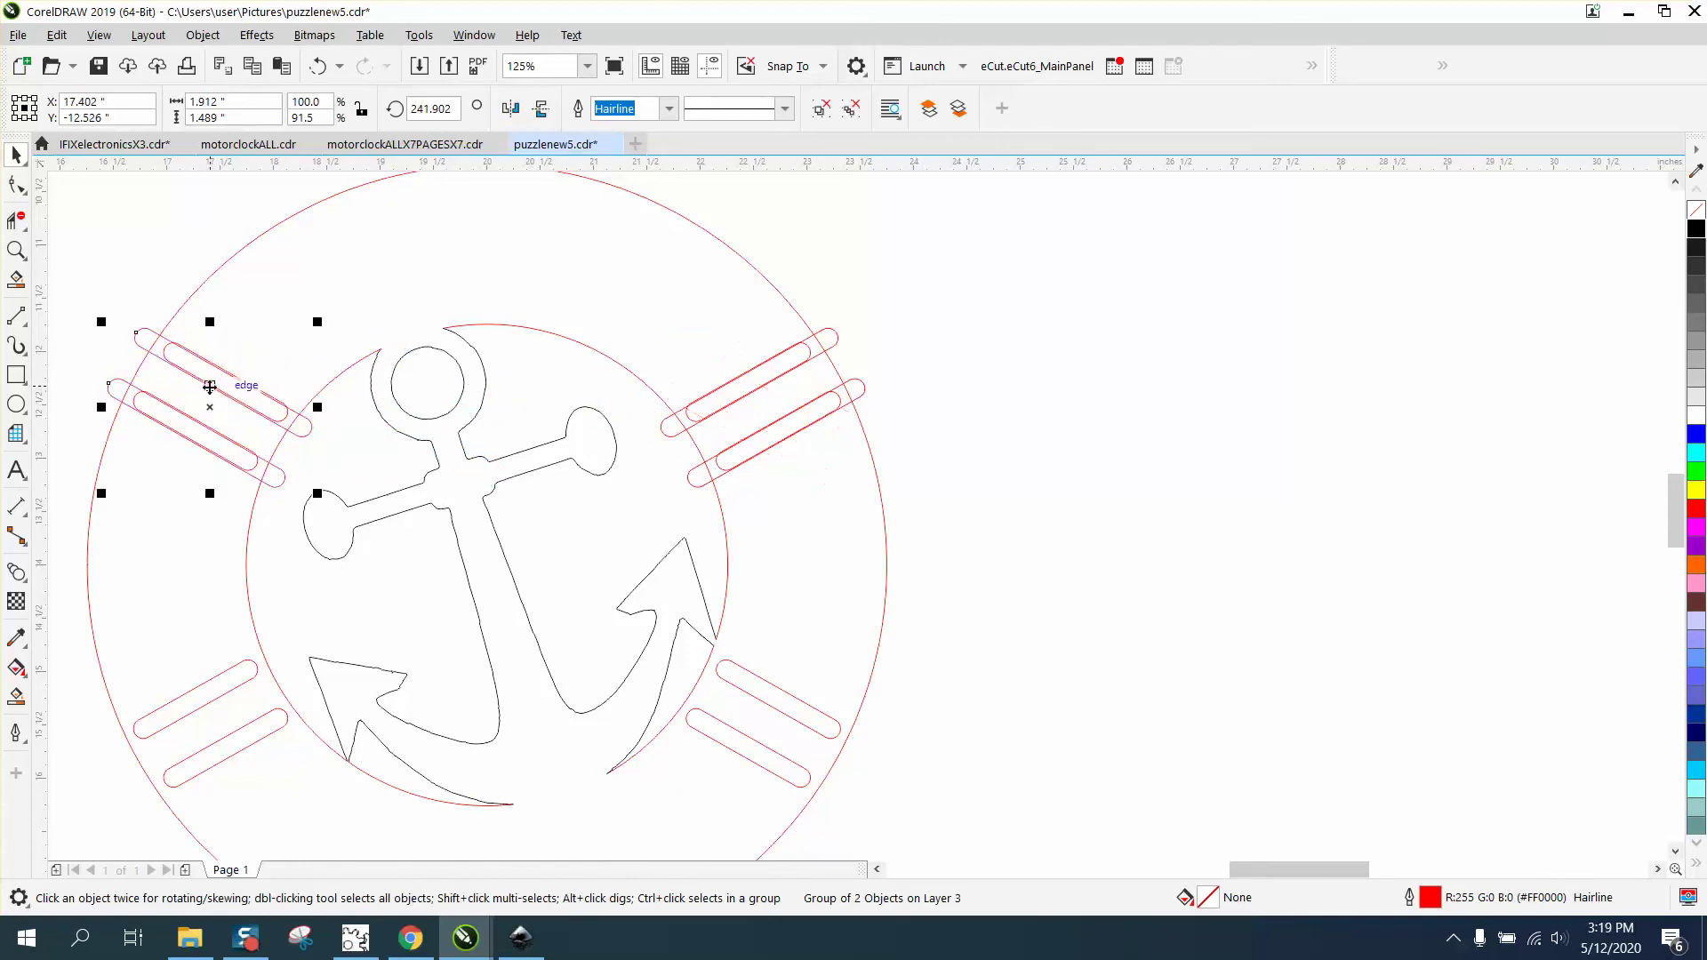
left_click(116, 243)
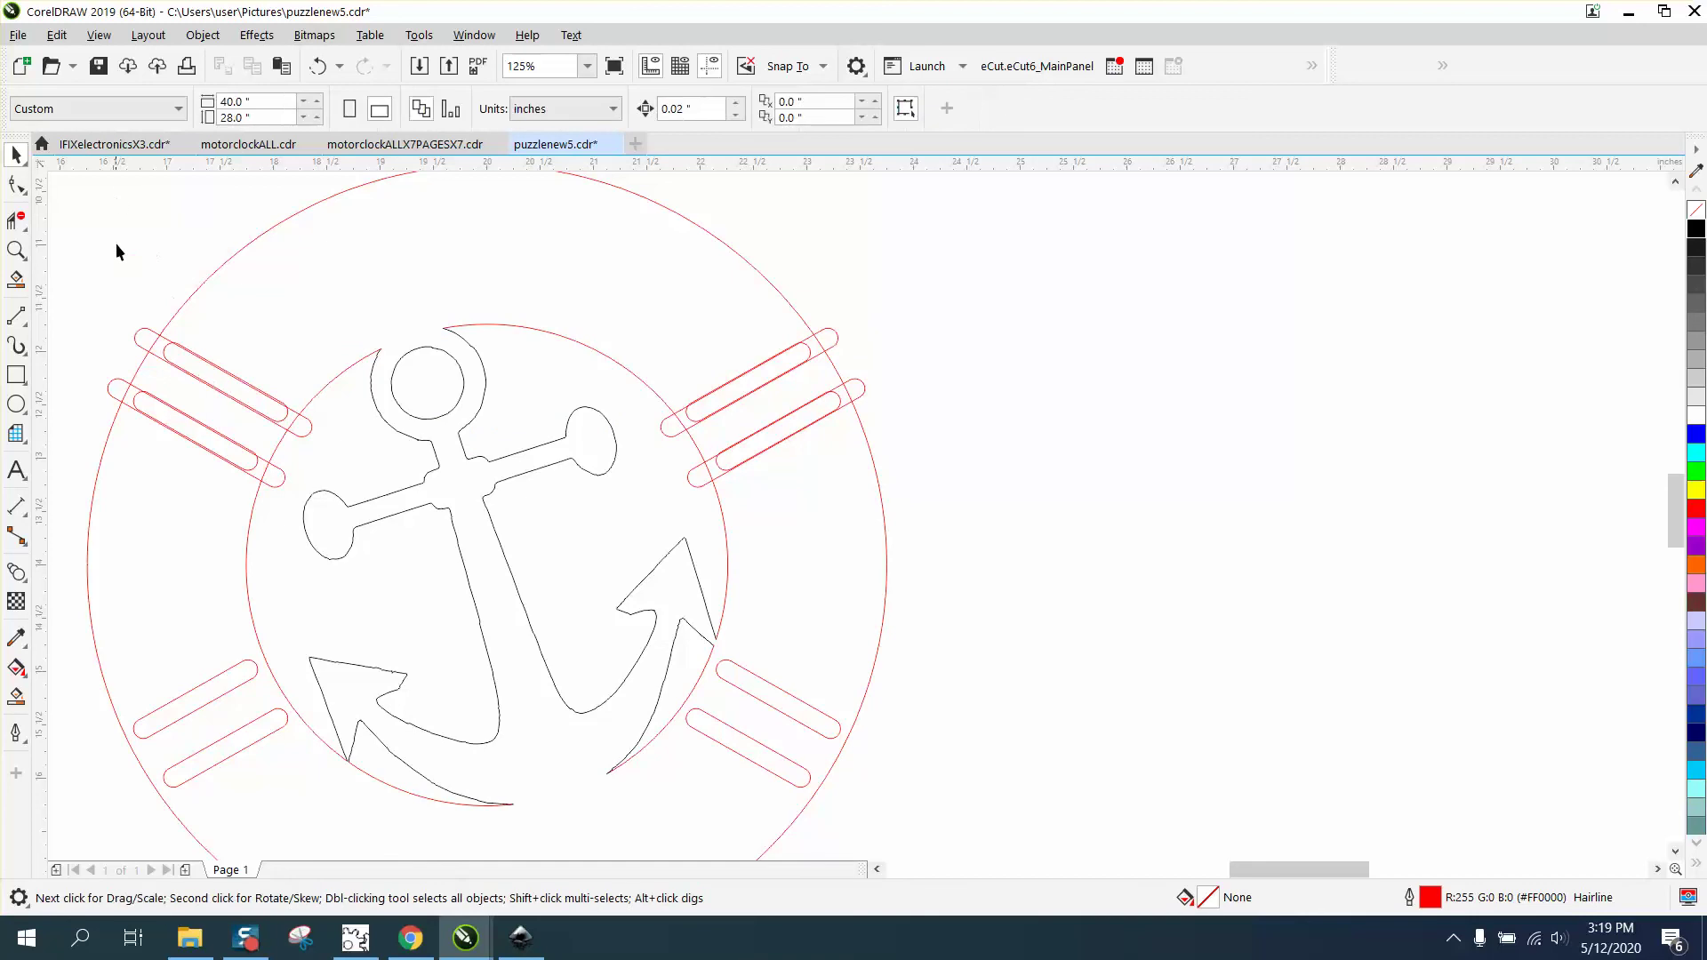
Step: Group both upper pairs, mirror them vertically, and move them to the ring's lower half
left_click(135, 325)
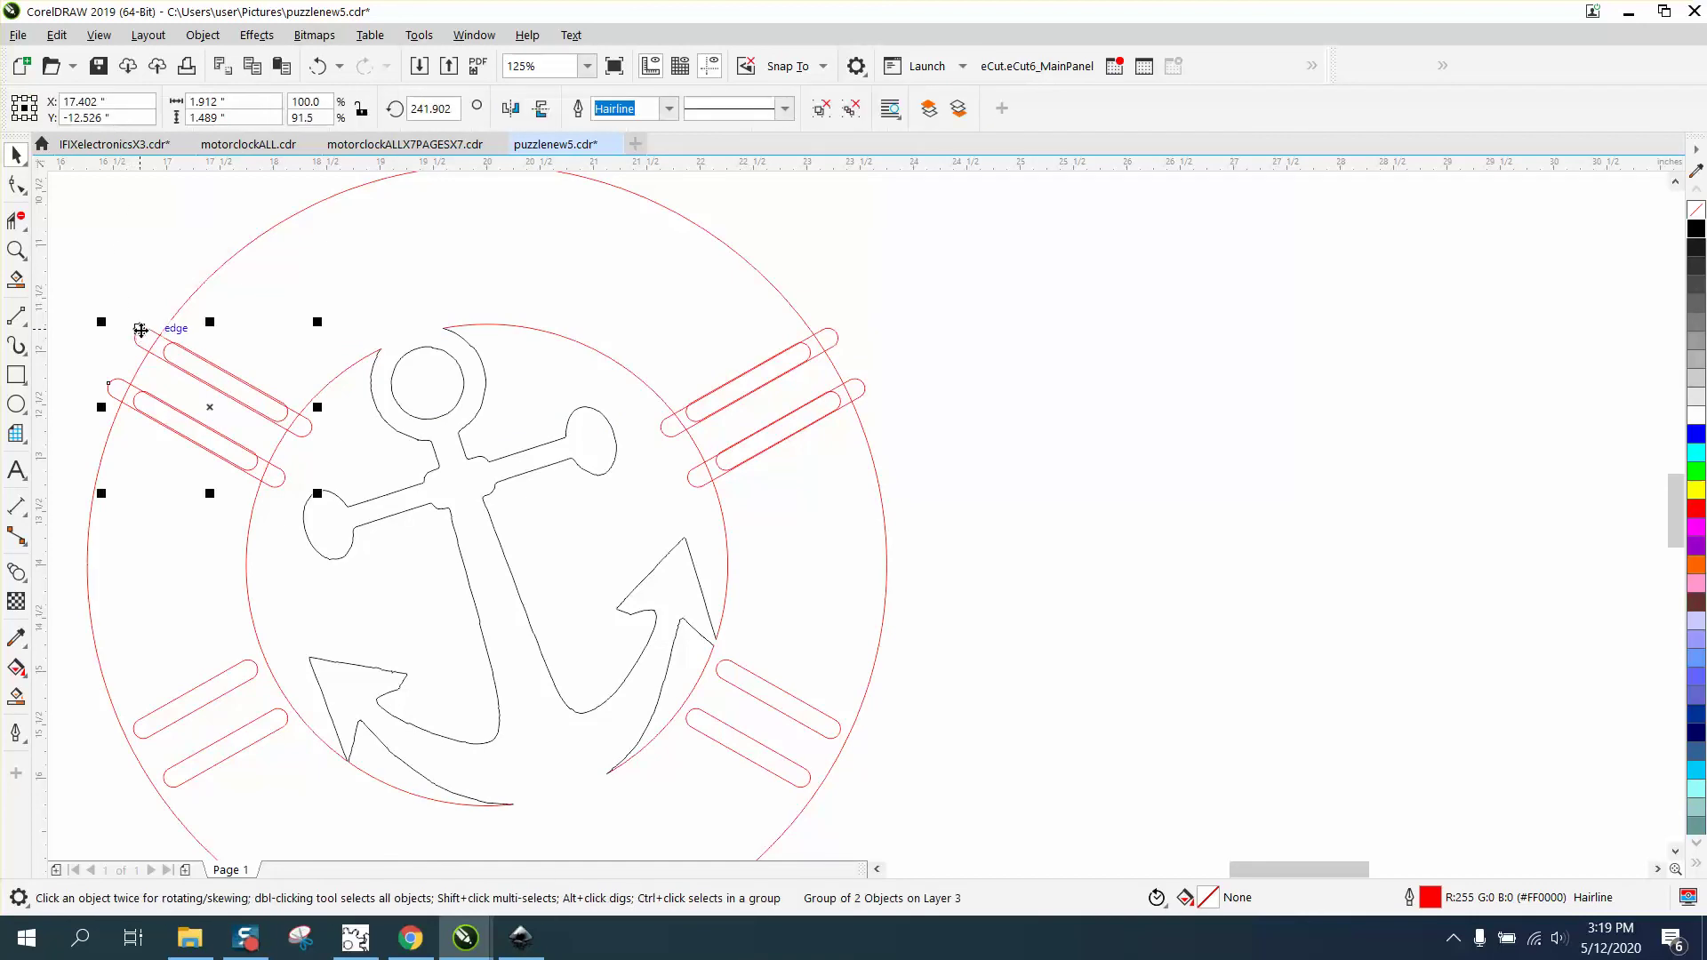
left_click(838, 342, "shift")
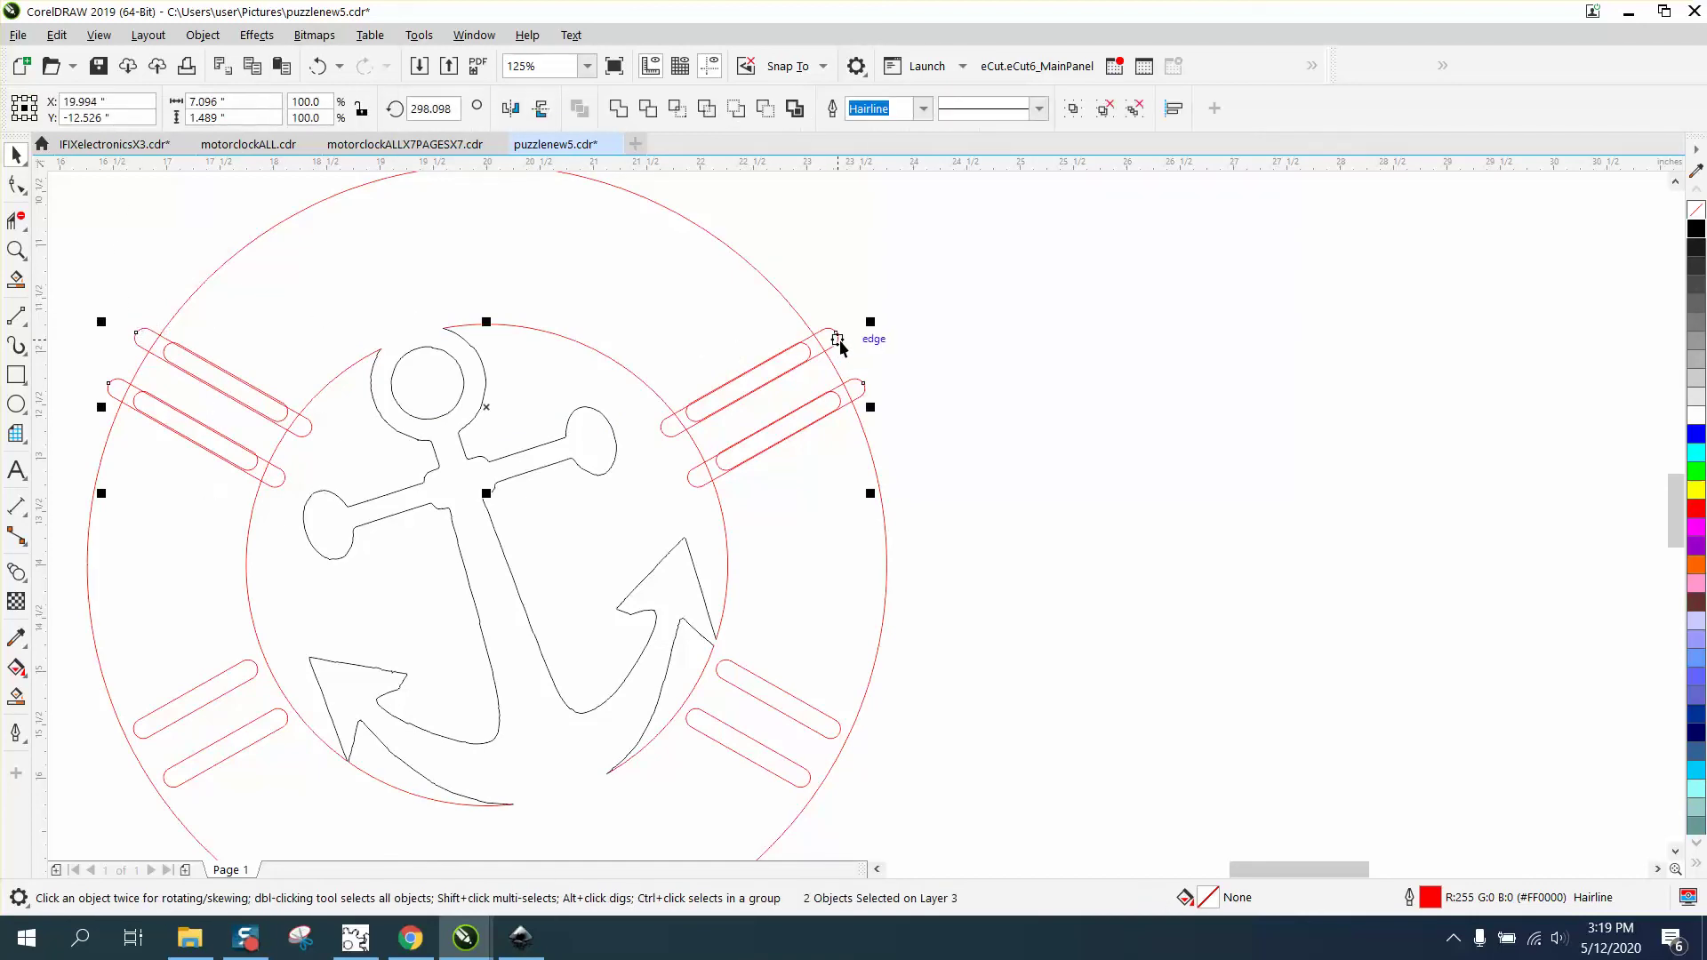
key("ctrl+g")
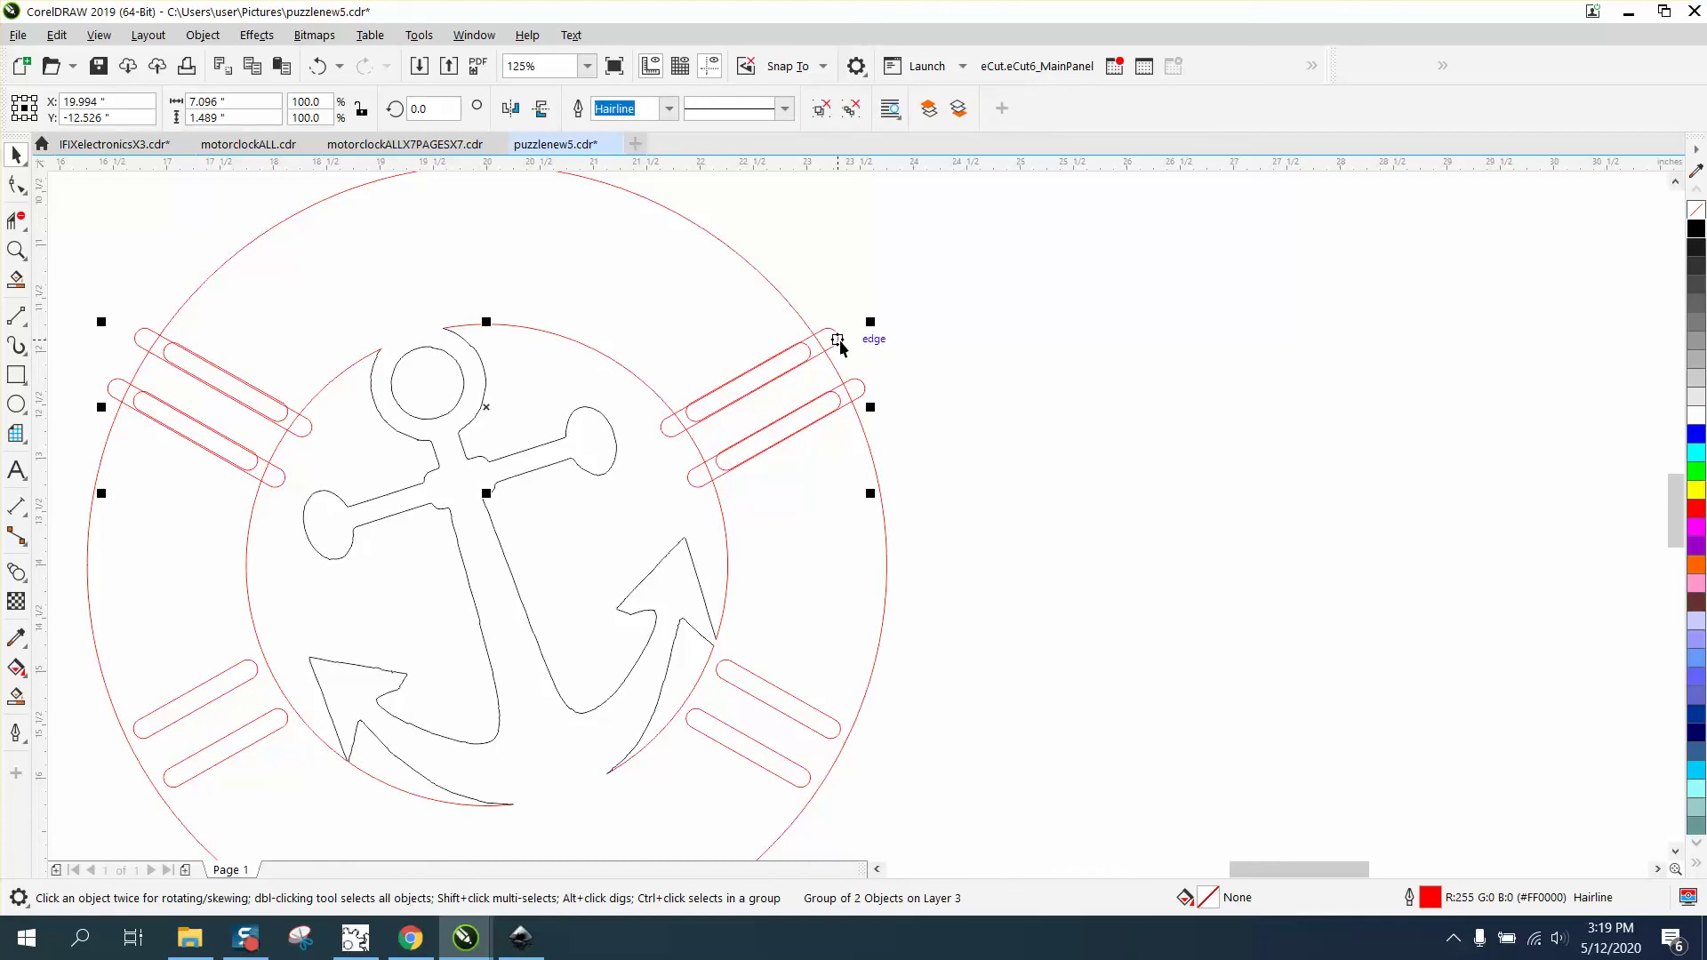
left_click(542, 109)
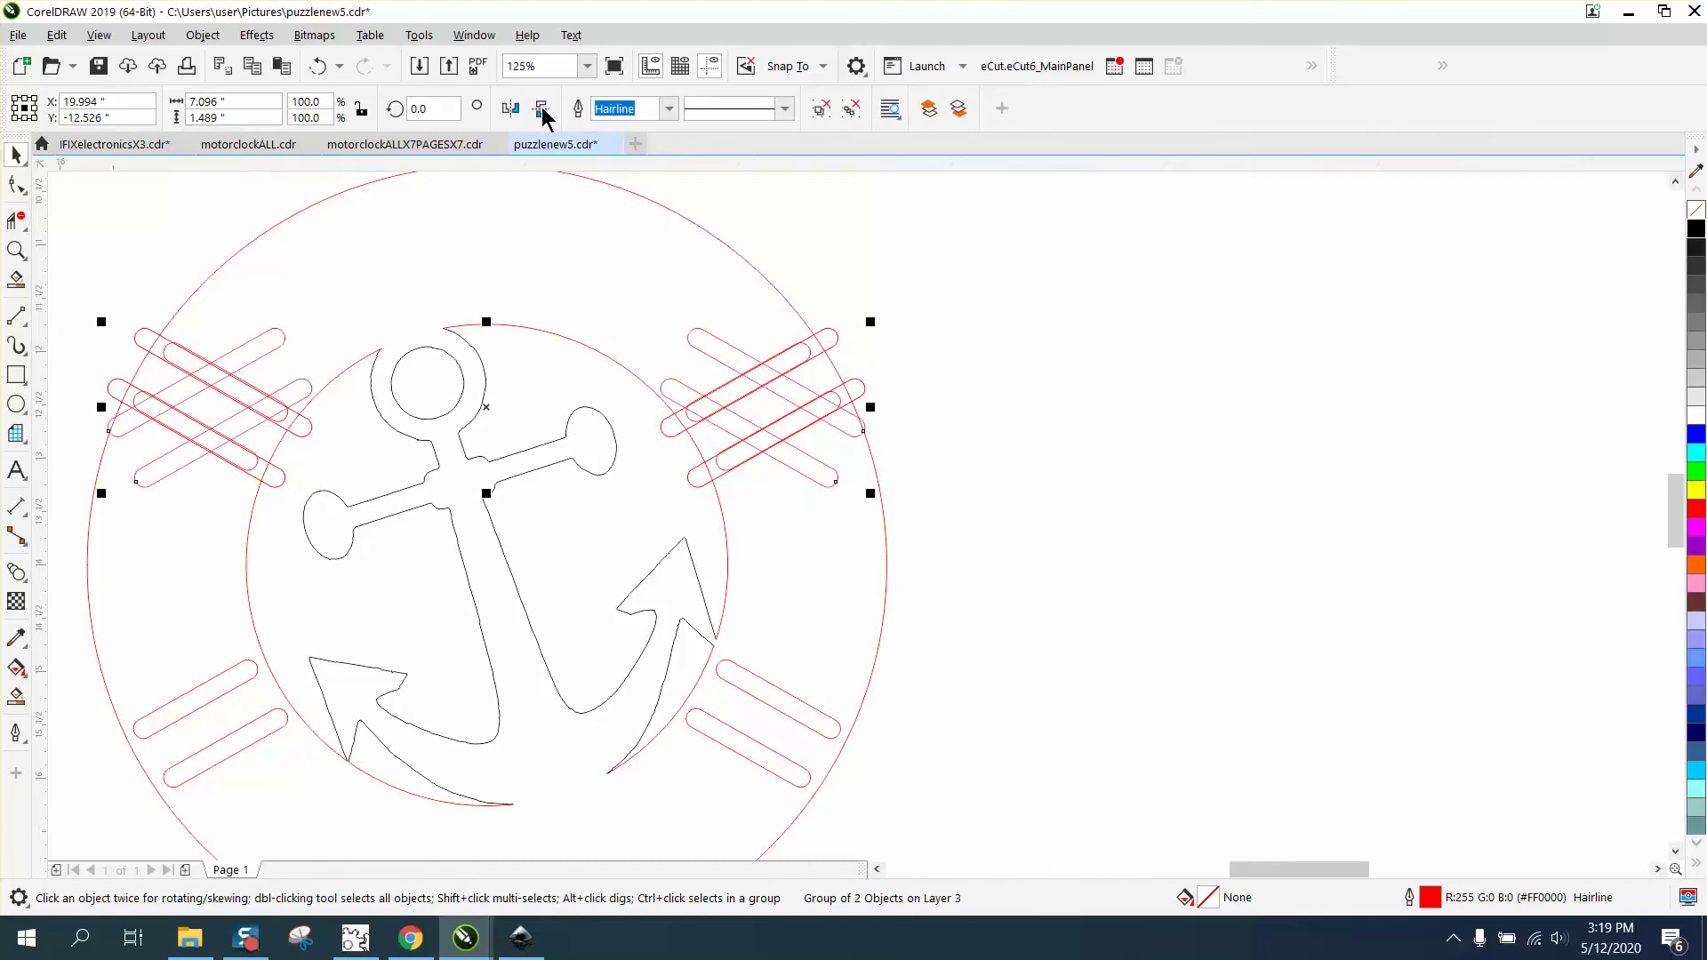
left_click_drag(489, 405, 491, 722)
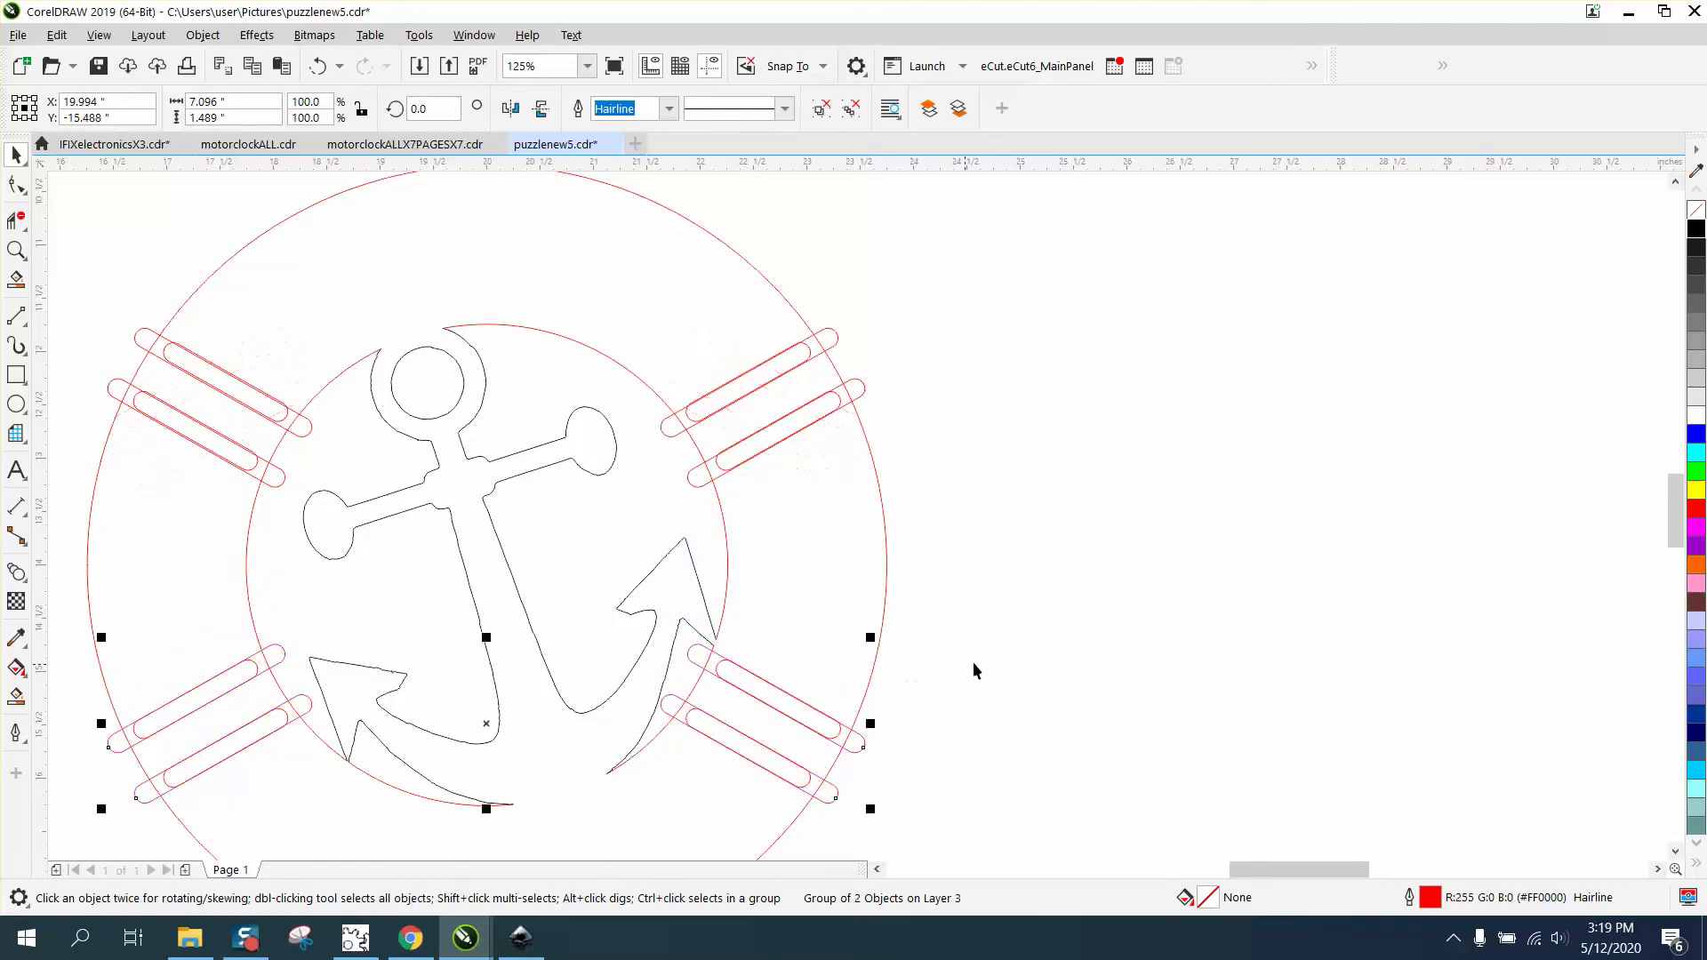
Step: Select all the lifebuoy outlines and ungroup them with Object > Group > Ungroup
left_click(973, 611)
scroll(682, 493, "down", 2)
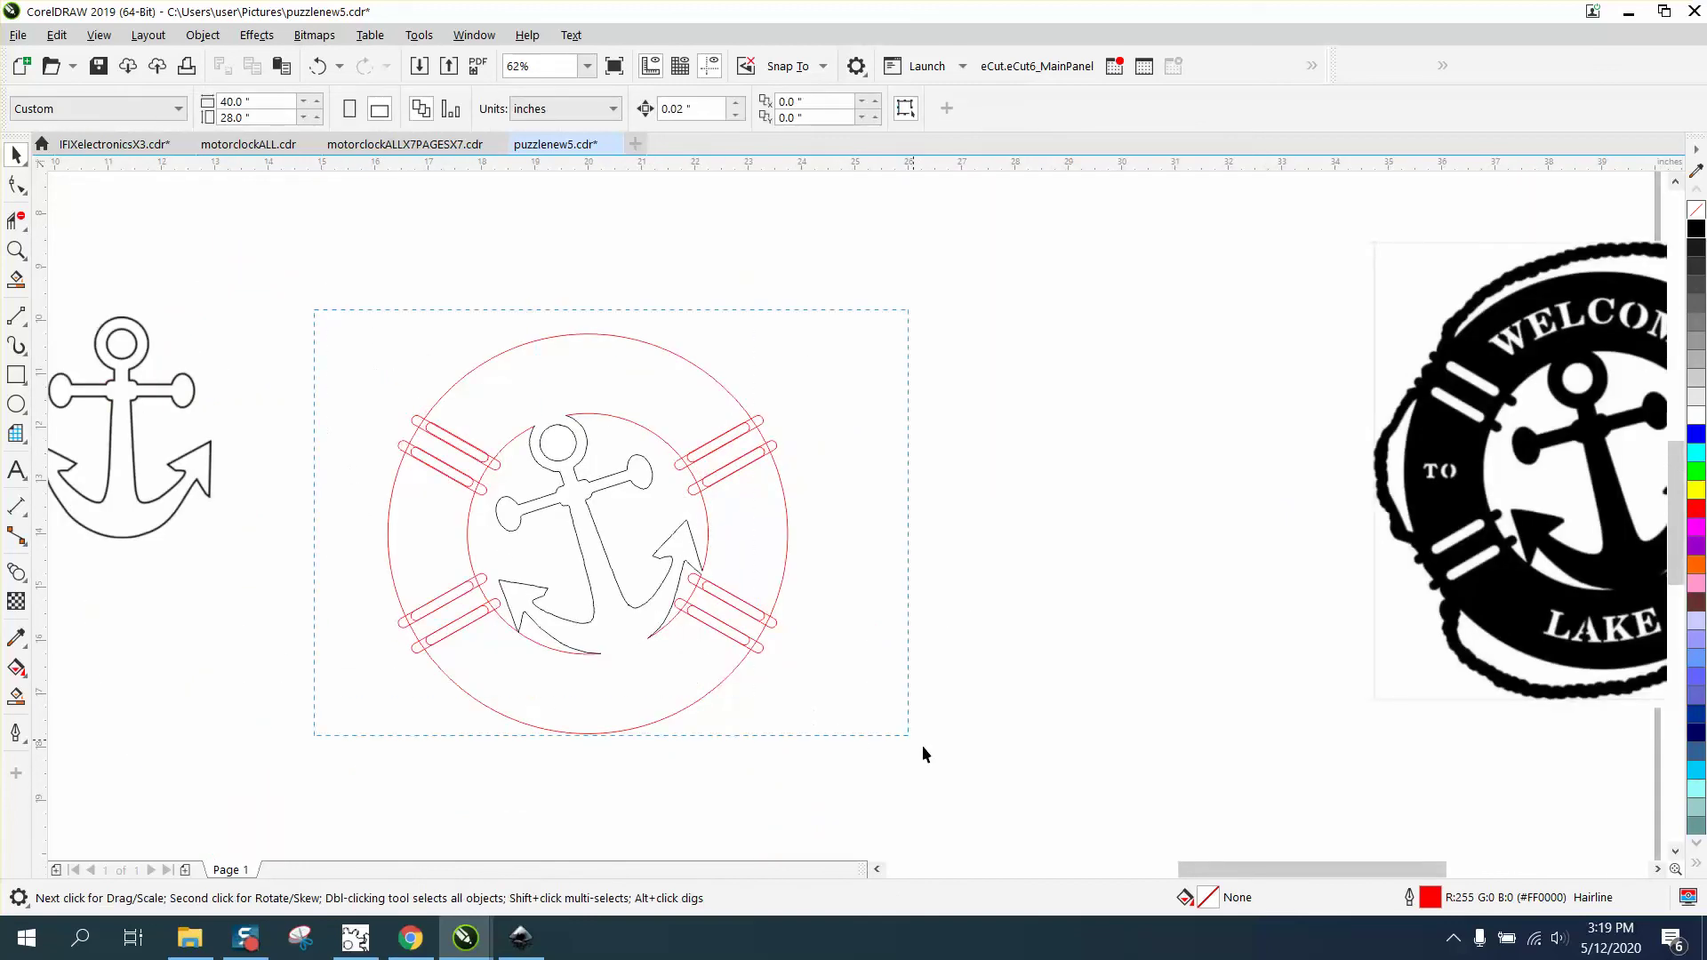
left_click_drag(922, 754, 922, 755)
left_click(203, 35)
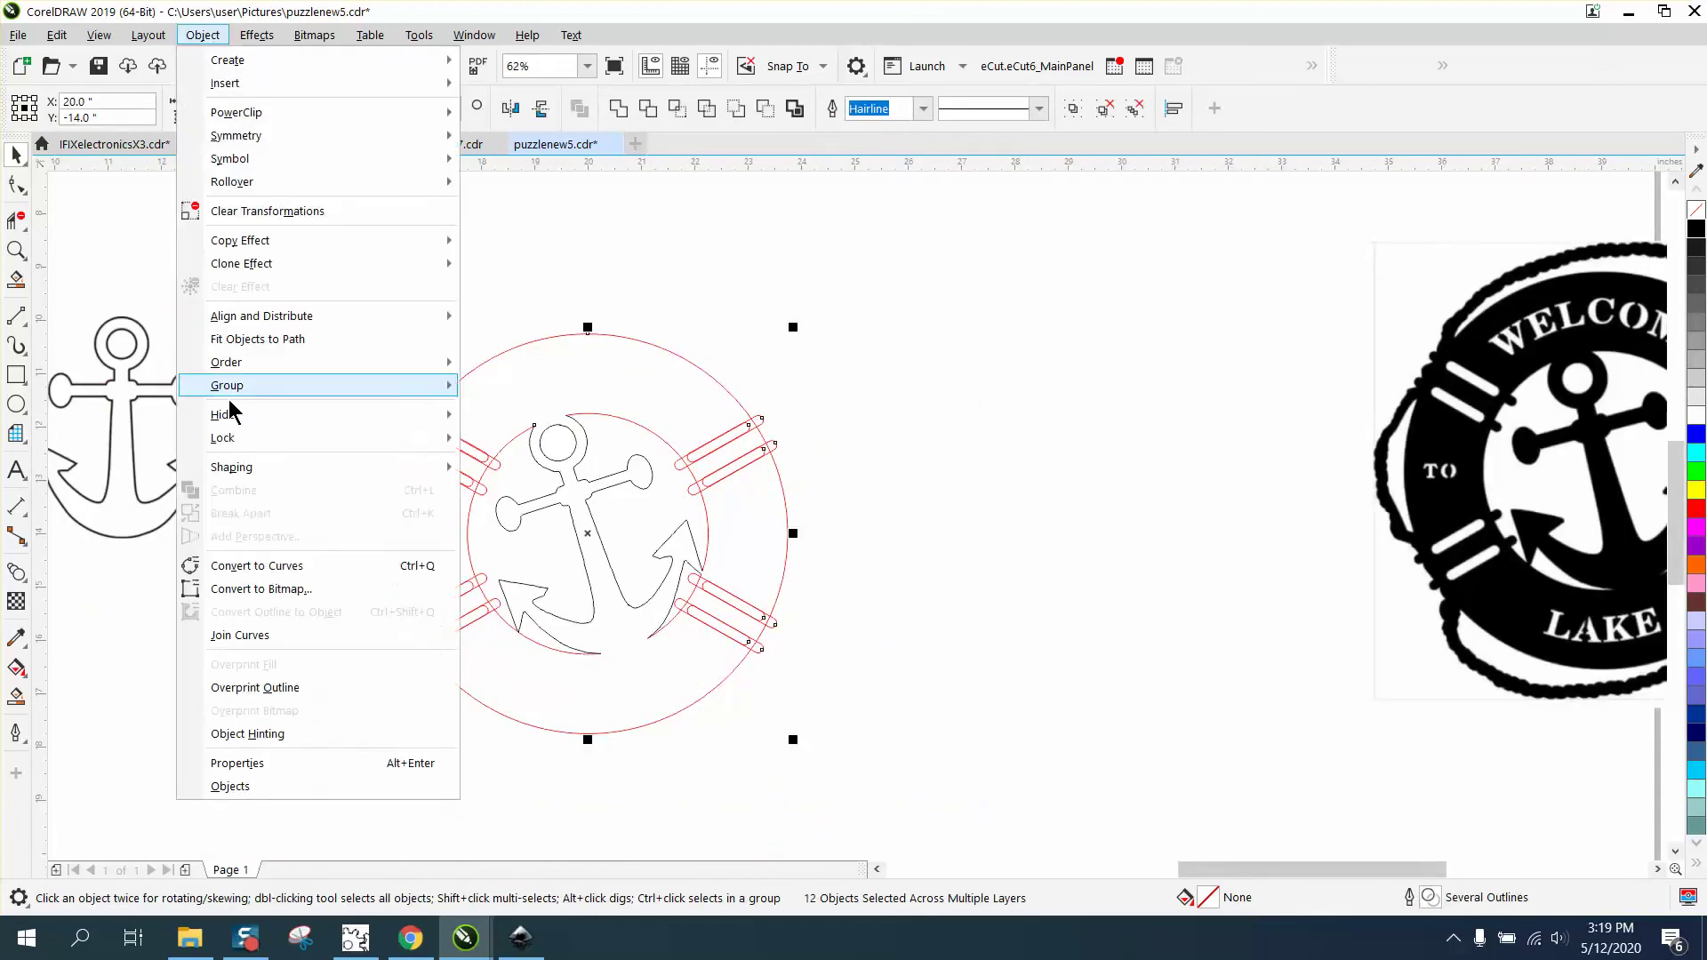
mouse_move(275, 388)
left_click(516, 409)
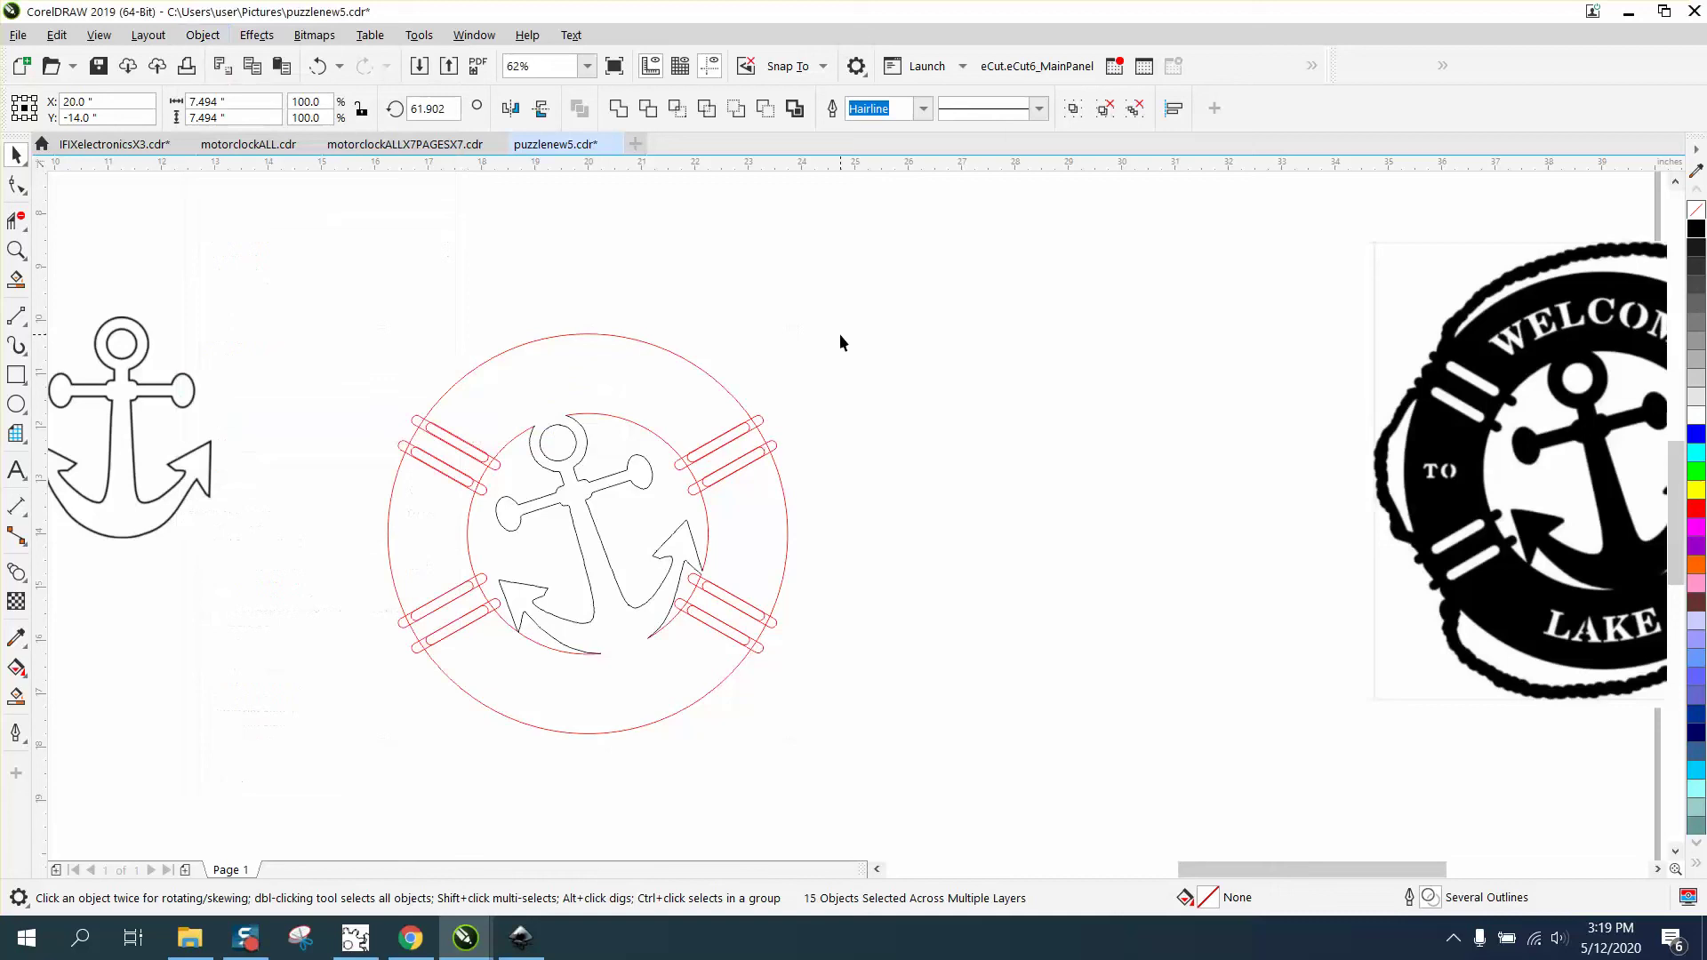
left_click(824, 399)
Step: Zoom in to frame the lifebuoy drawing
left_click(16, 250)
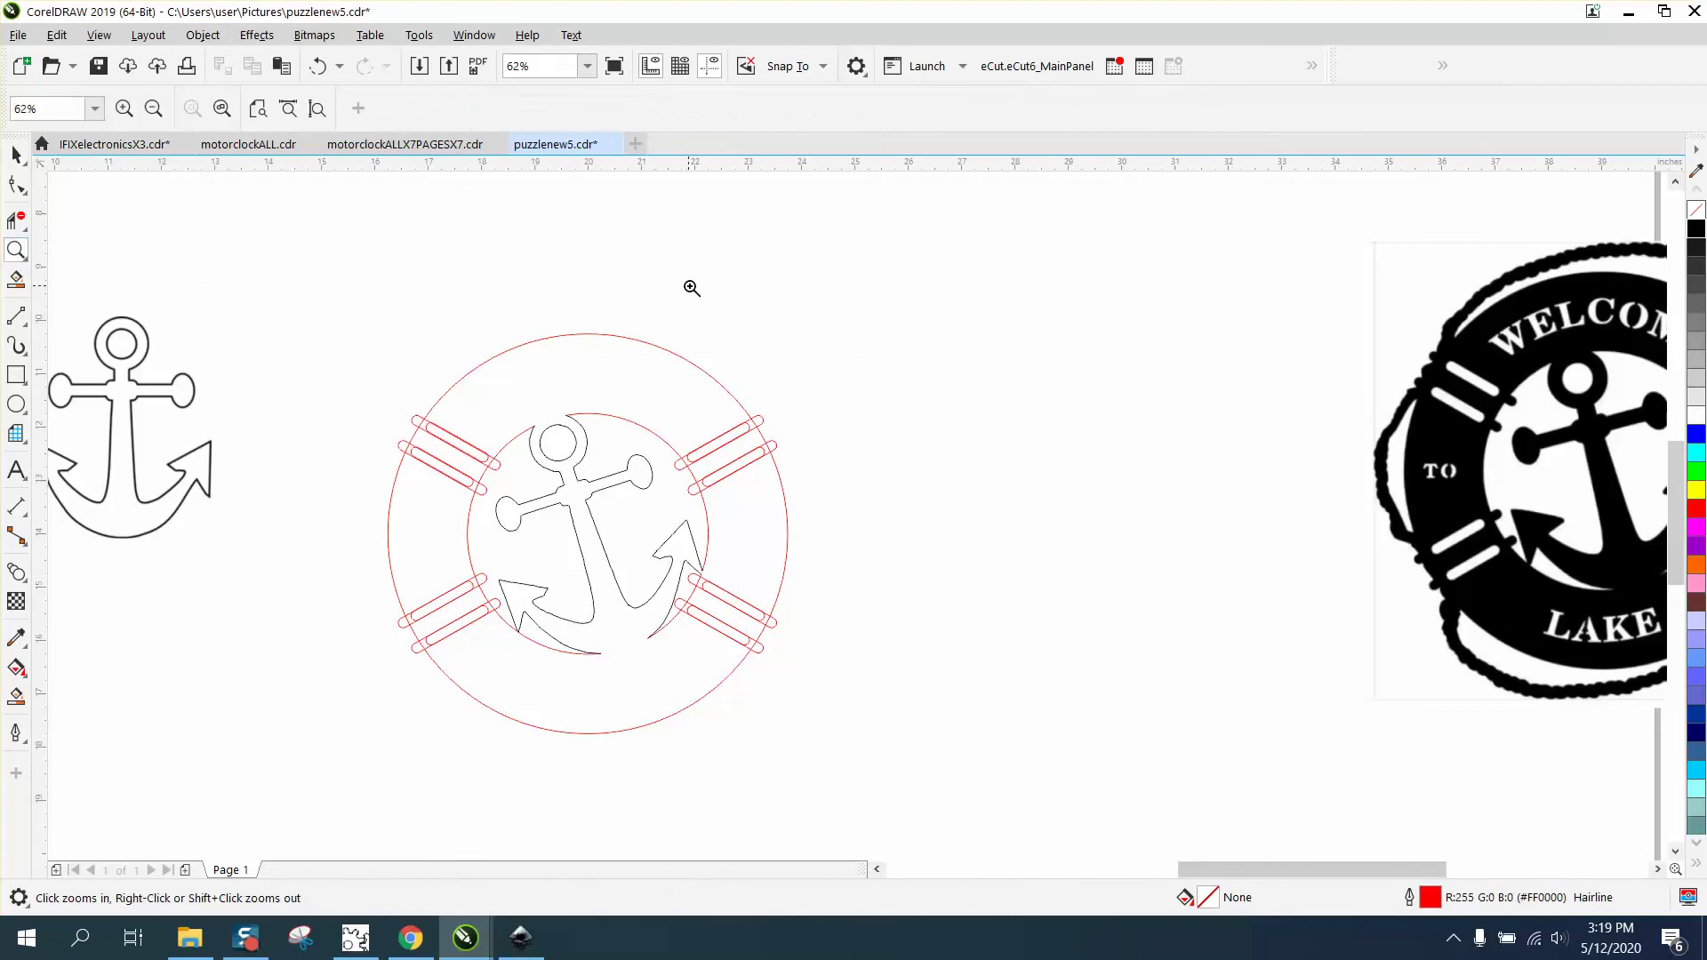
left_click(692, 289)
right_click(537, 313)
left_click_drag(381, 385, 812, 638)
Step: Try dragging the top-left slot pair, then undo the move
left_click(16, 155)
left_click(76, 311)
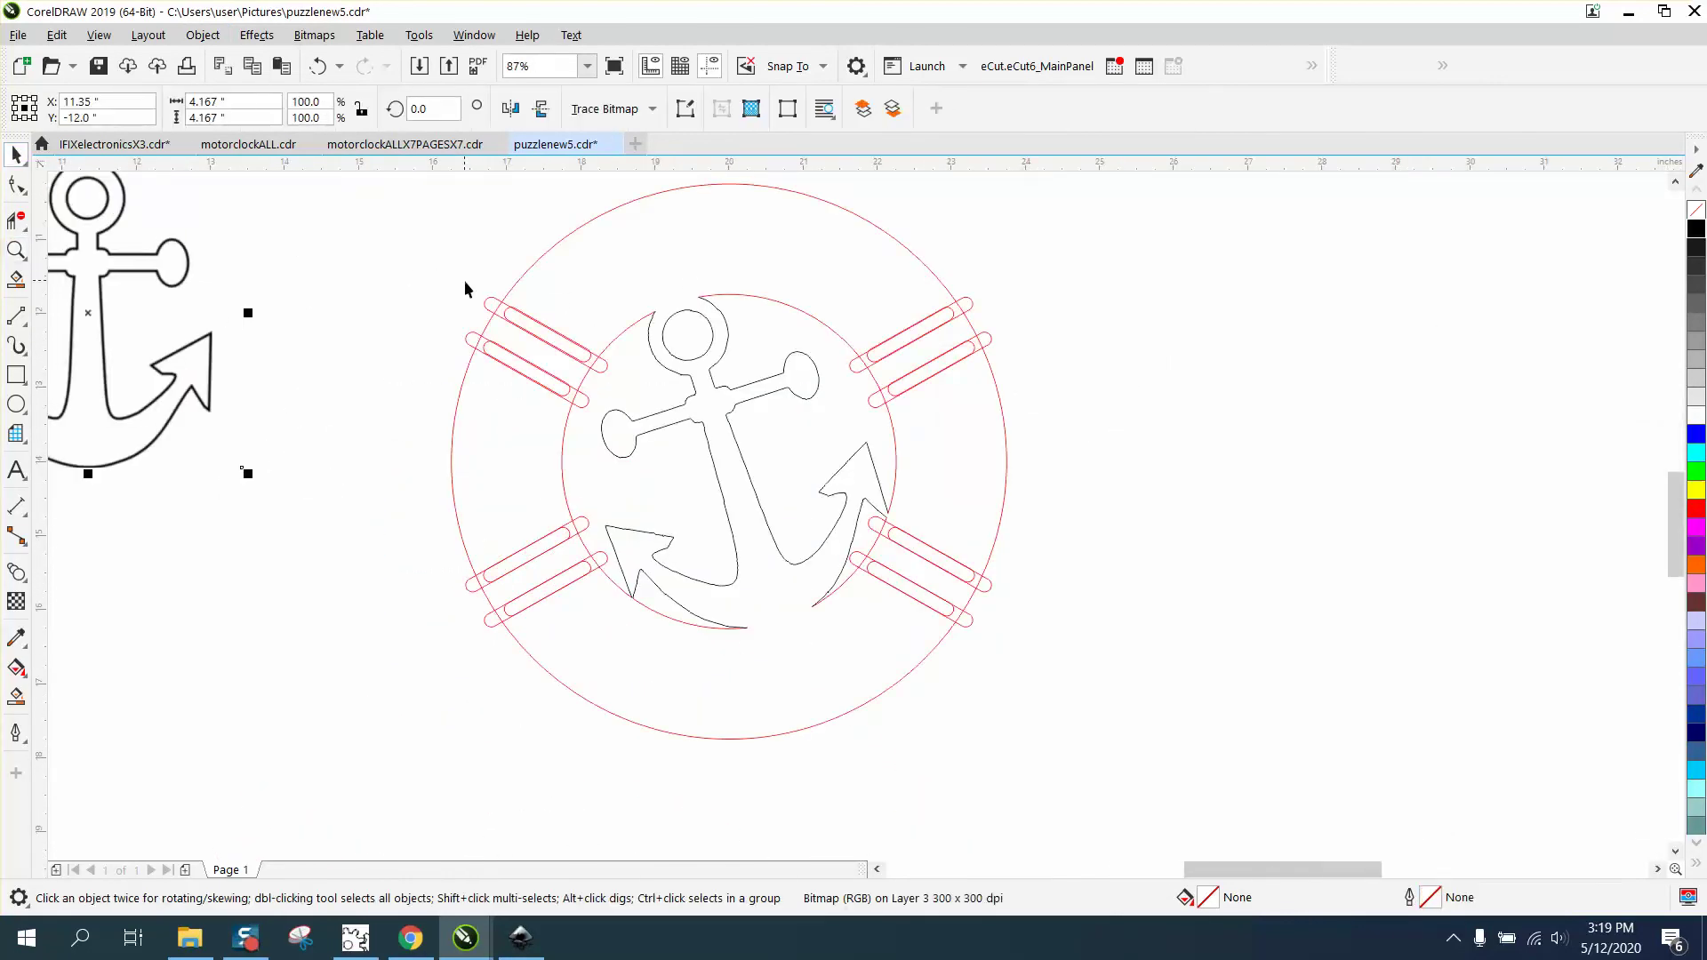
left_click(508, 325)
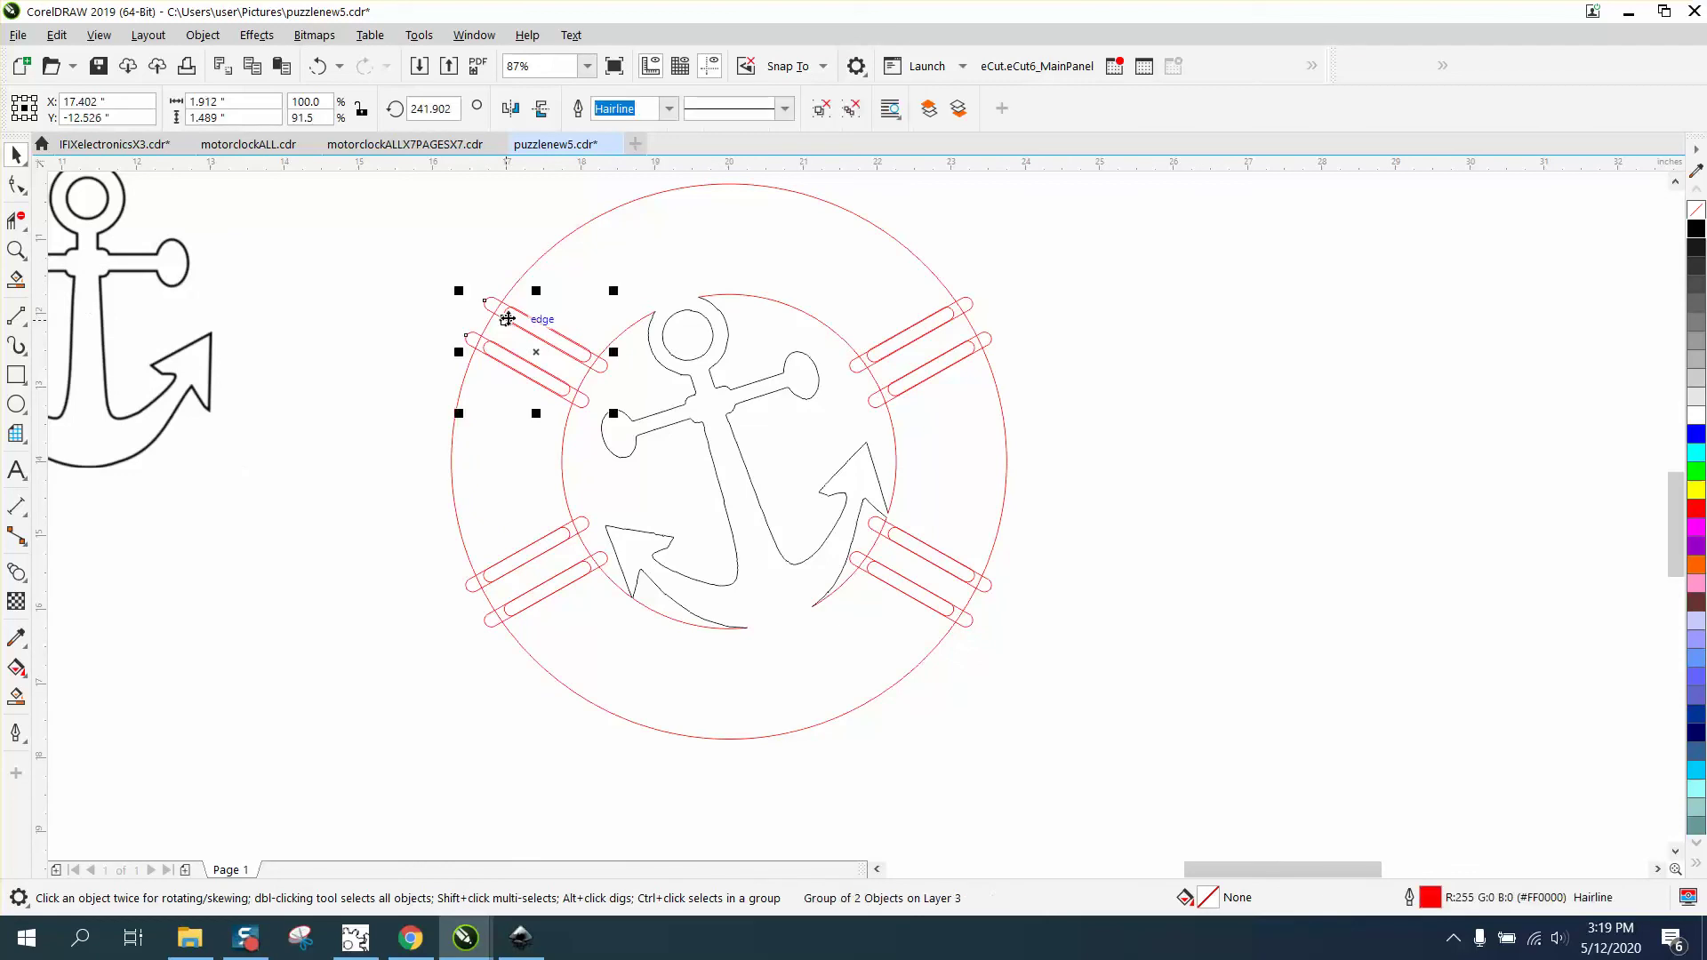
left_click_drag(508, 323, 407, 315)
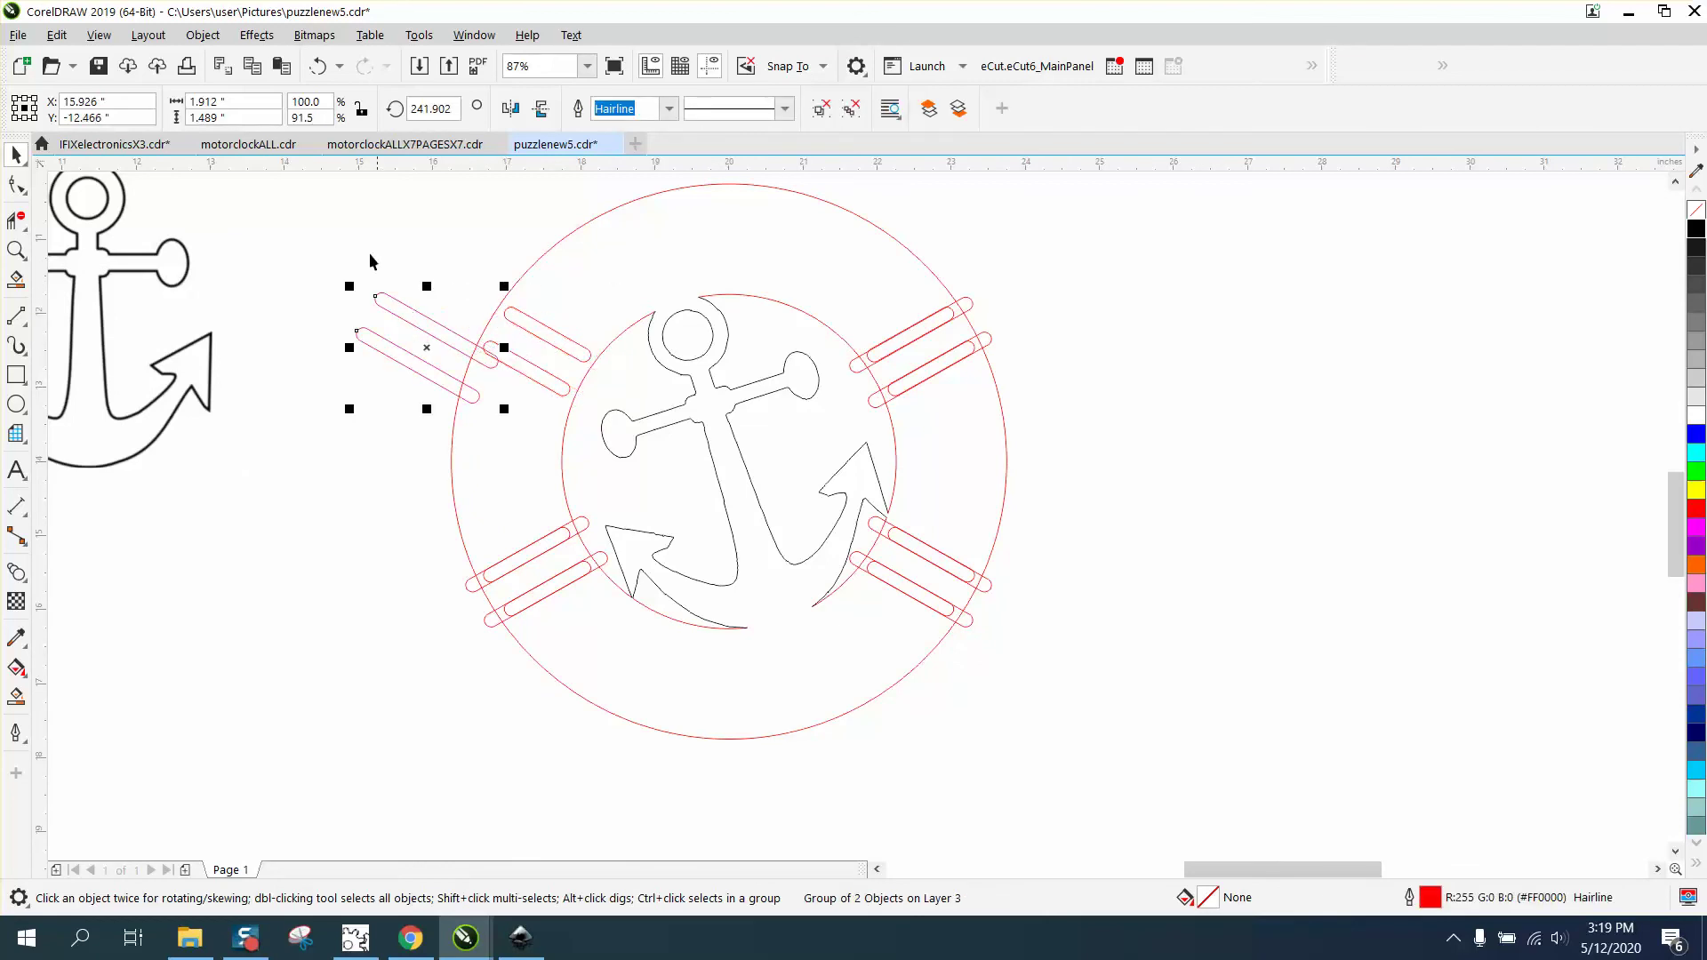
left_click(320, 66)
left_click(1140, 247)
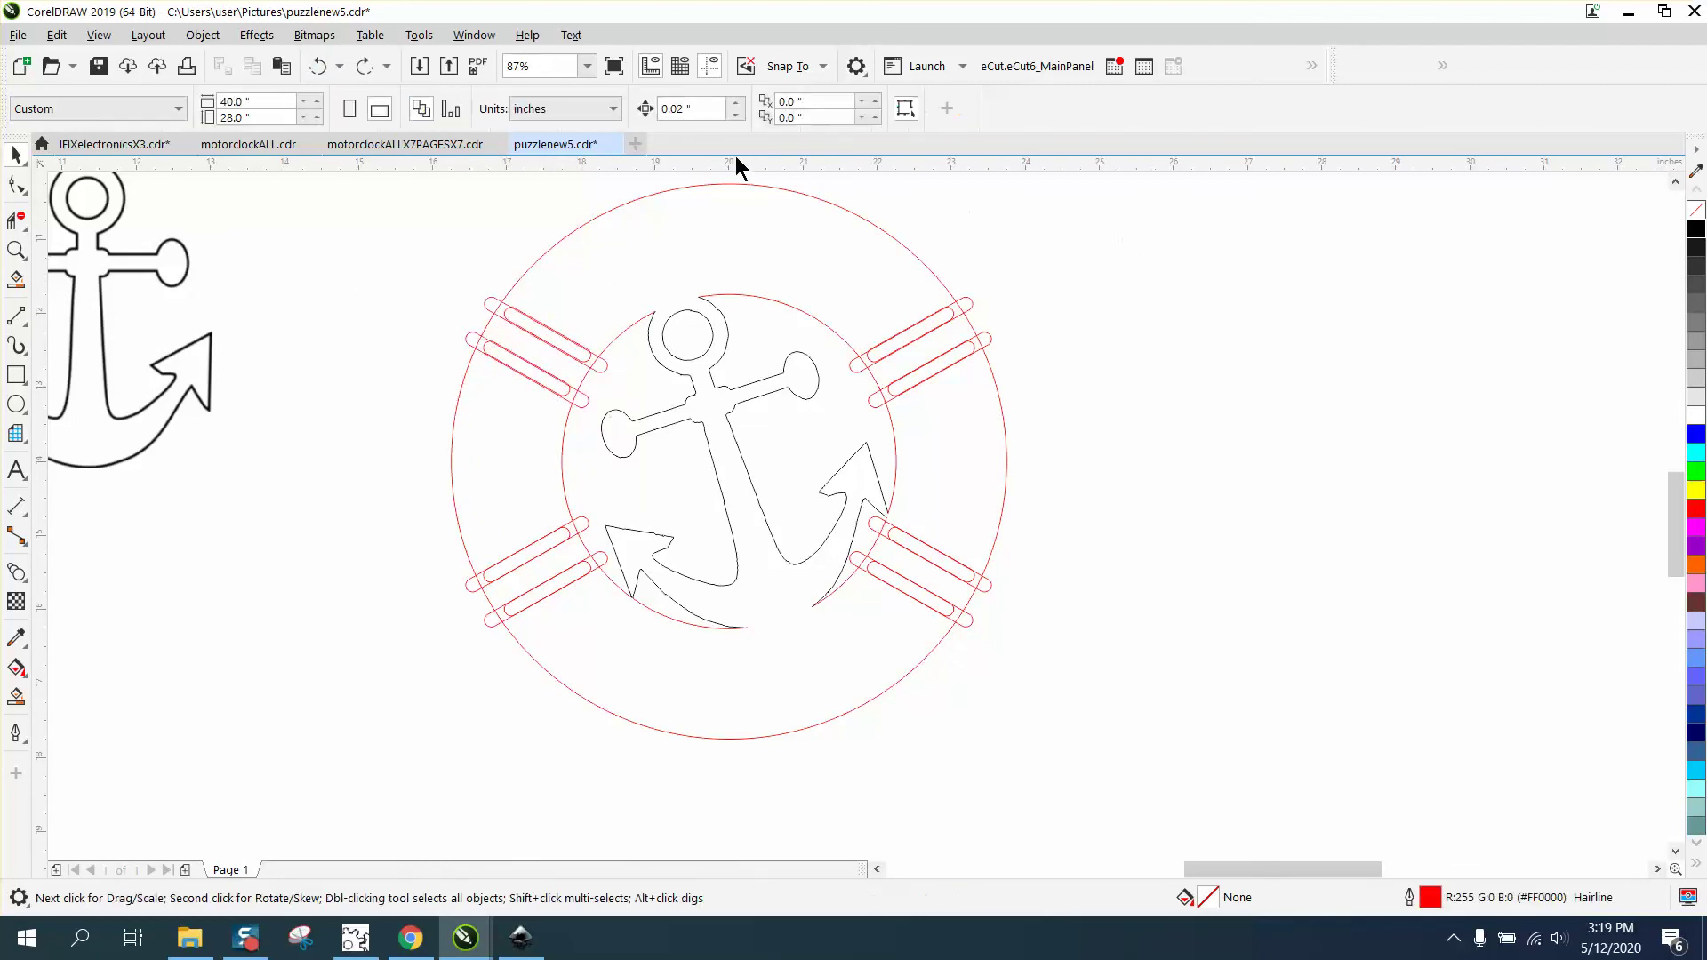
Step: Set the nudge distance to 2" and nudge the four outer stripe pairs away from the ring
left_click_drag(709, 109, 640, 108)
type("2")
left_click(995, 342)
key("Right")
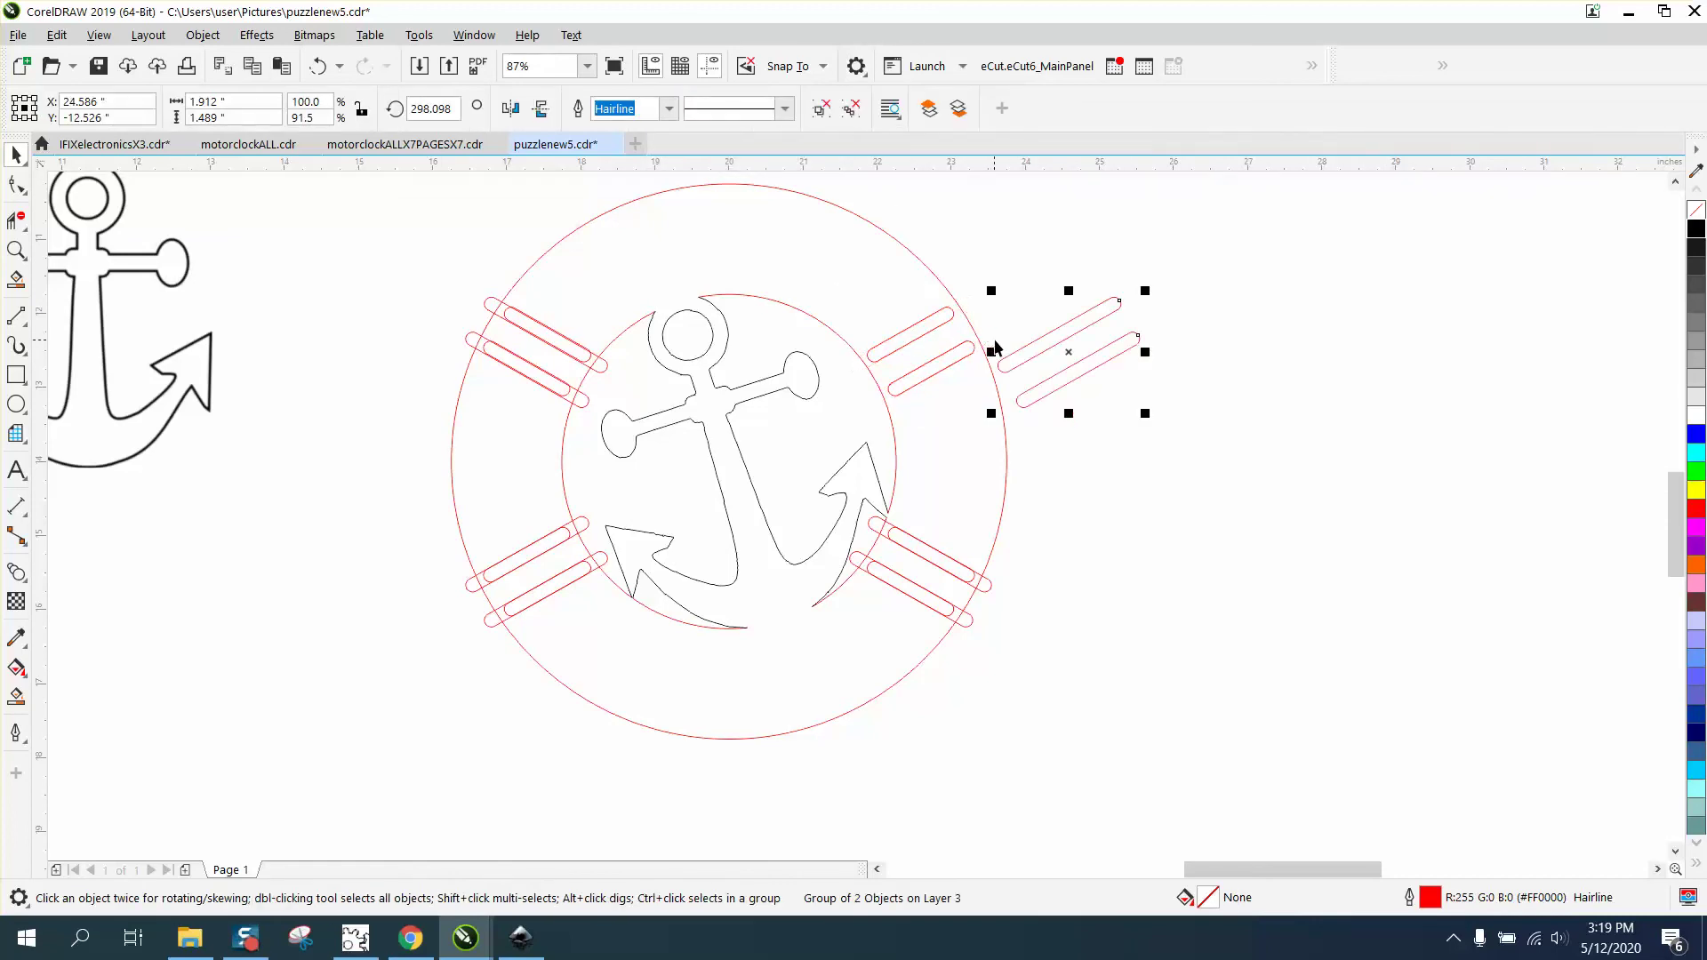
left_click(482, 309)
key("Right")
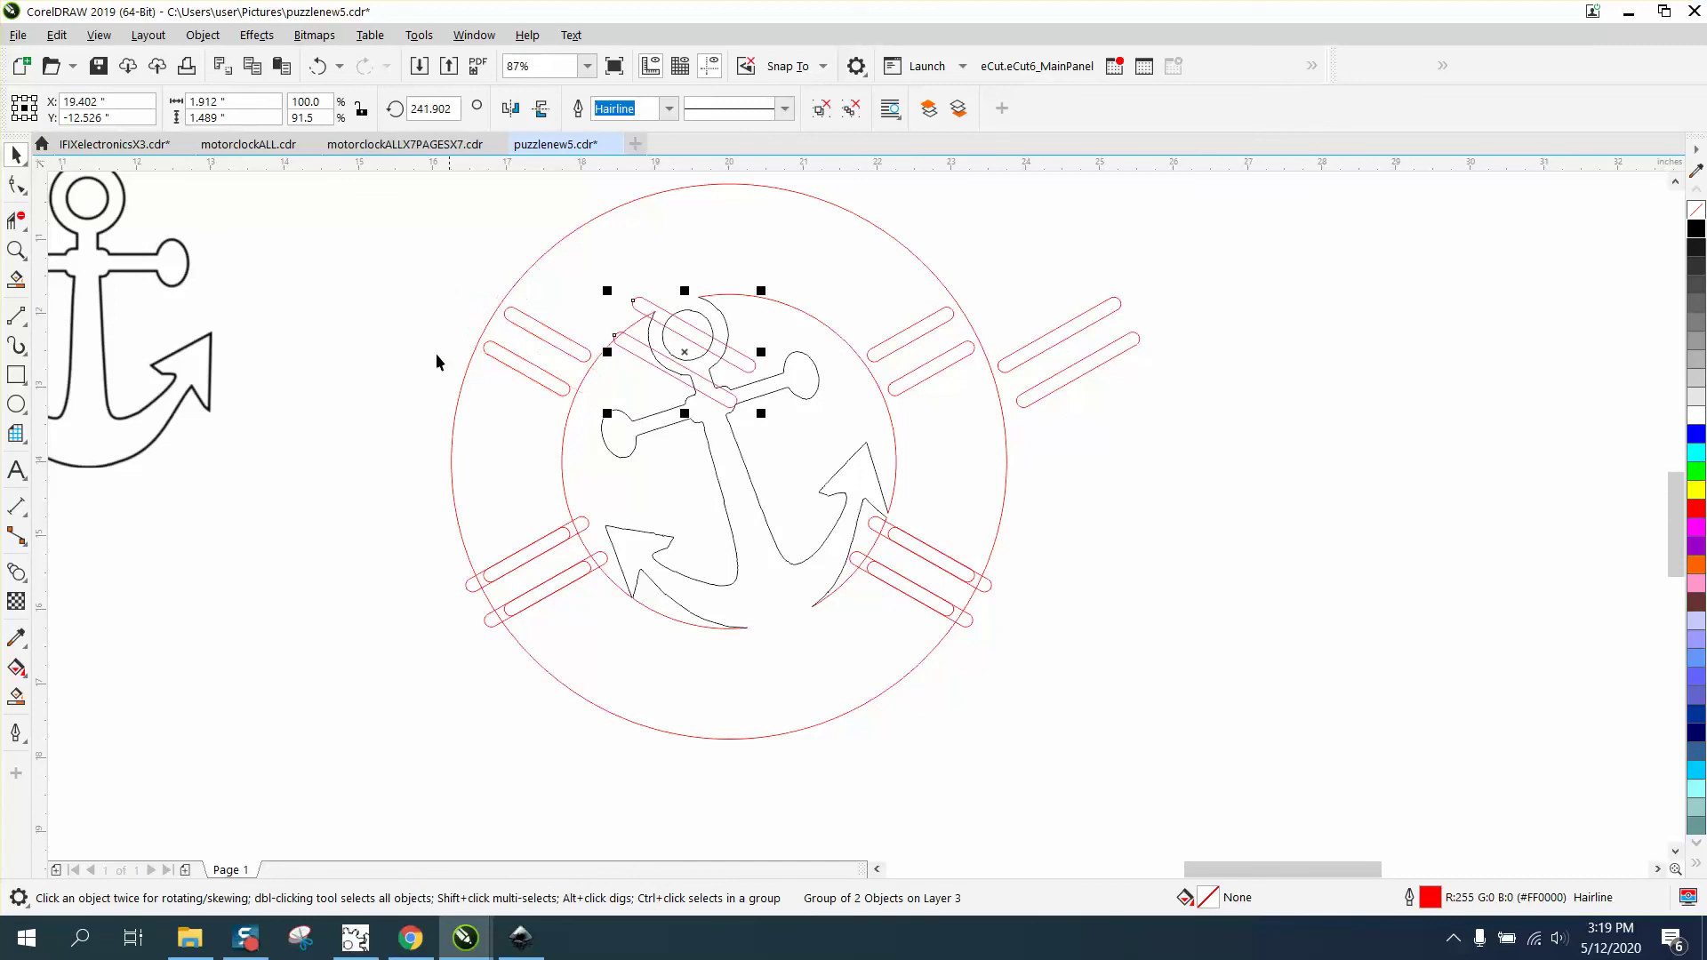
key("Left")
key("Left")
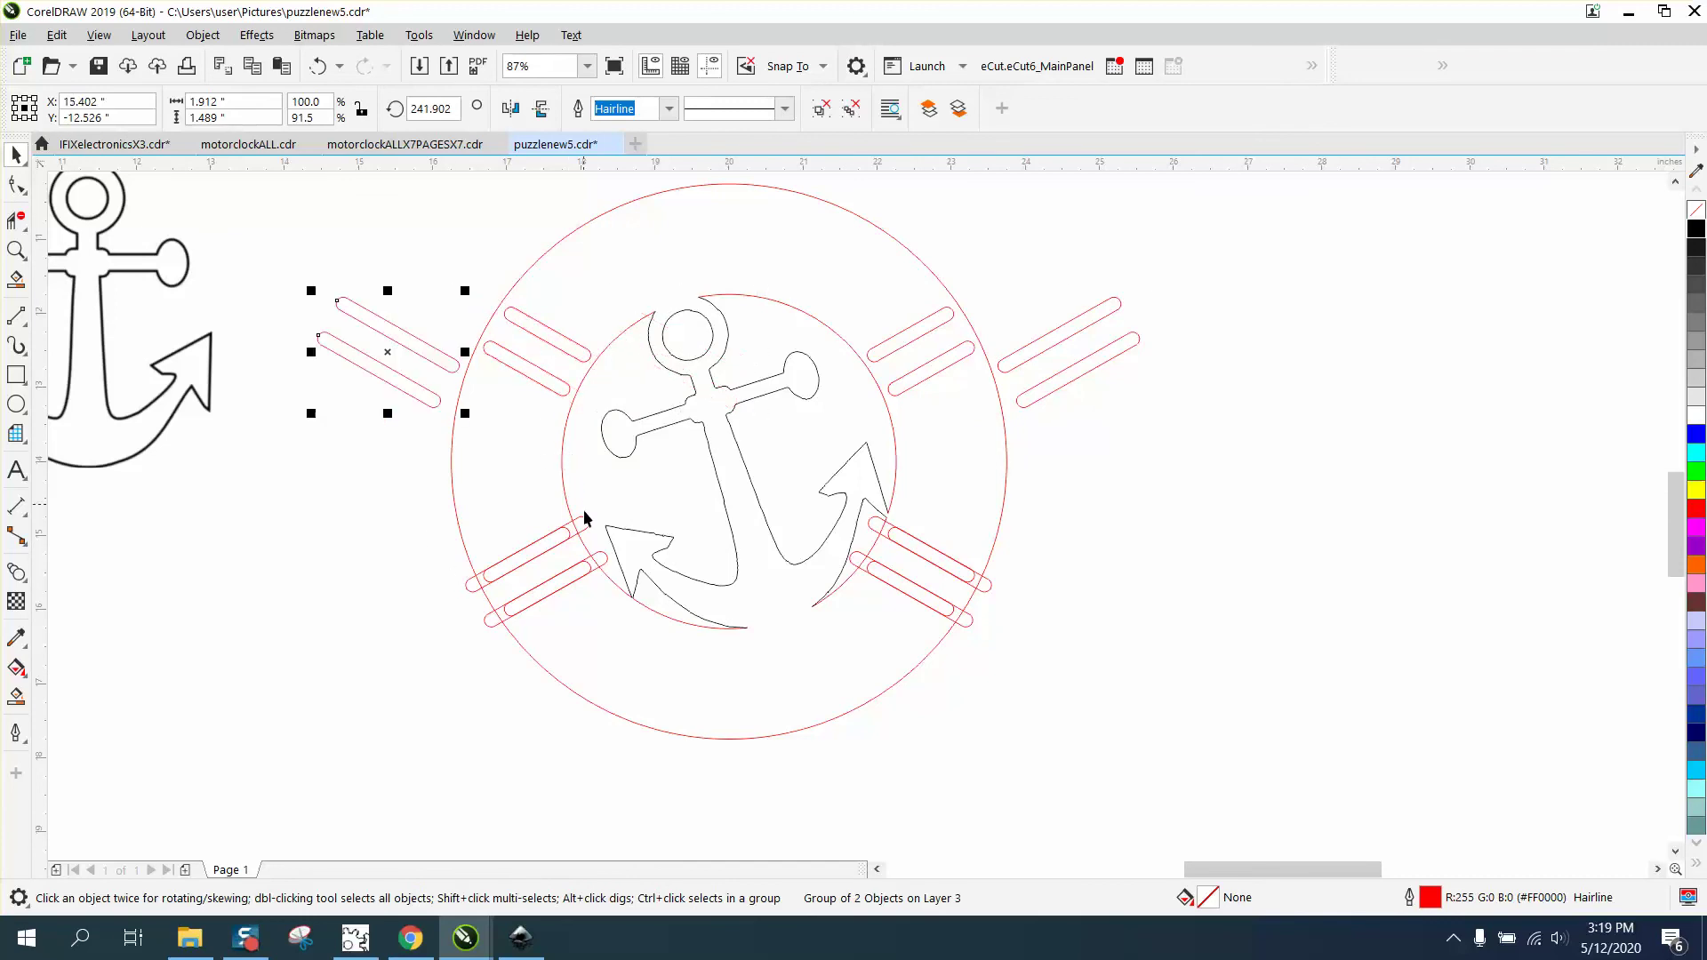
left_click(488, 622)
key("Left")
key("Left")
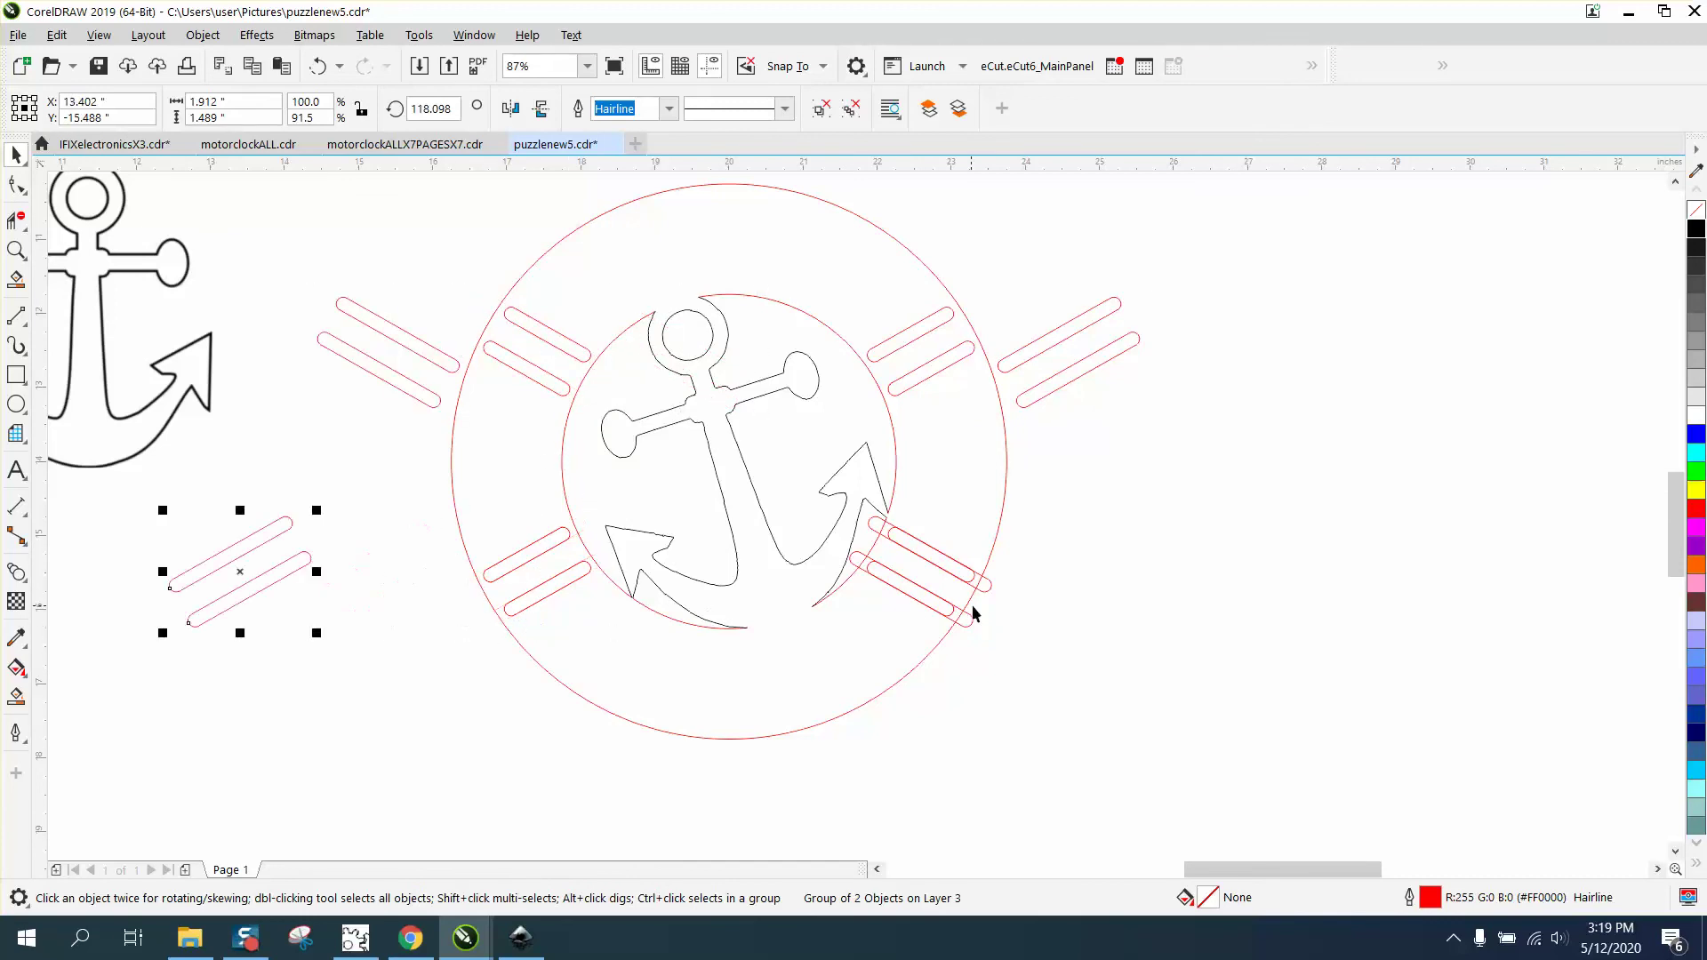
left_click(973, 622)
key("Right")
key("Right")
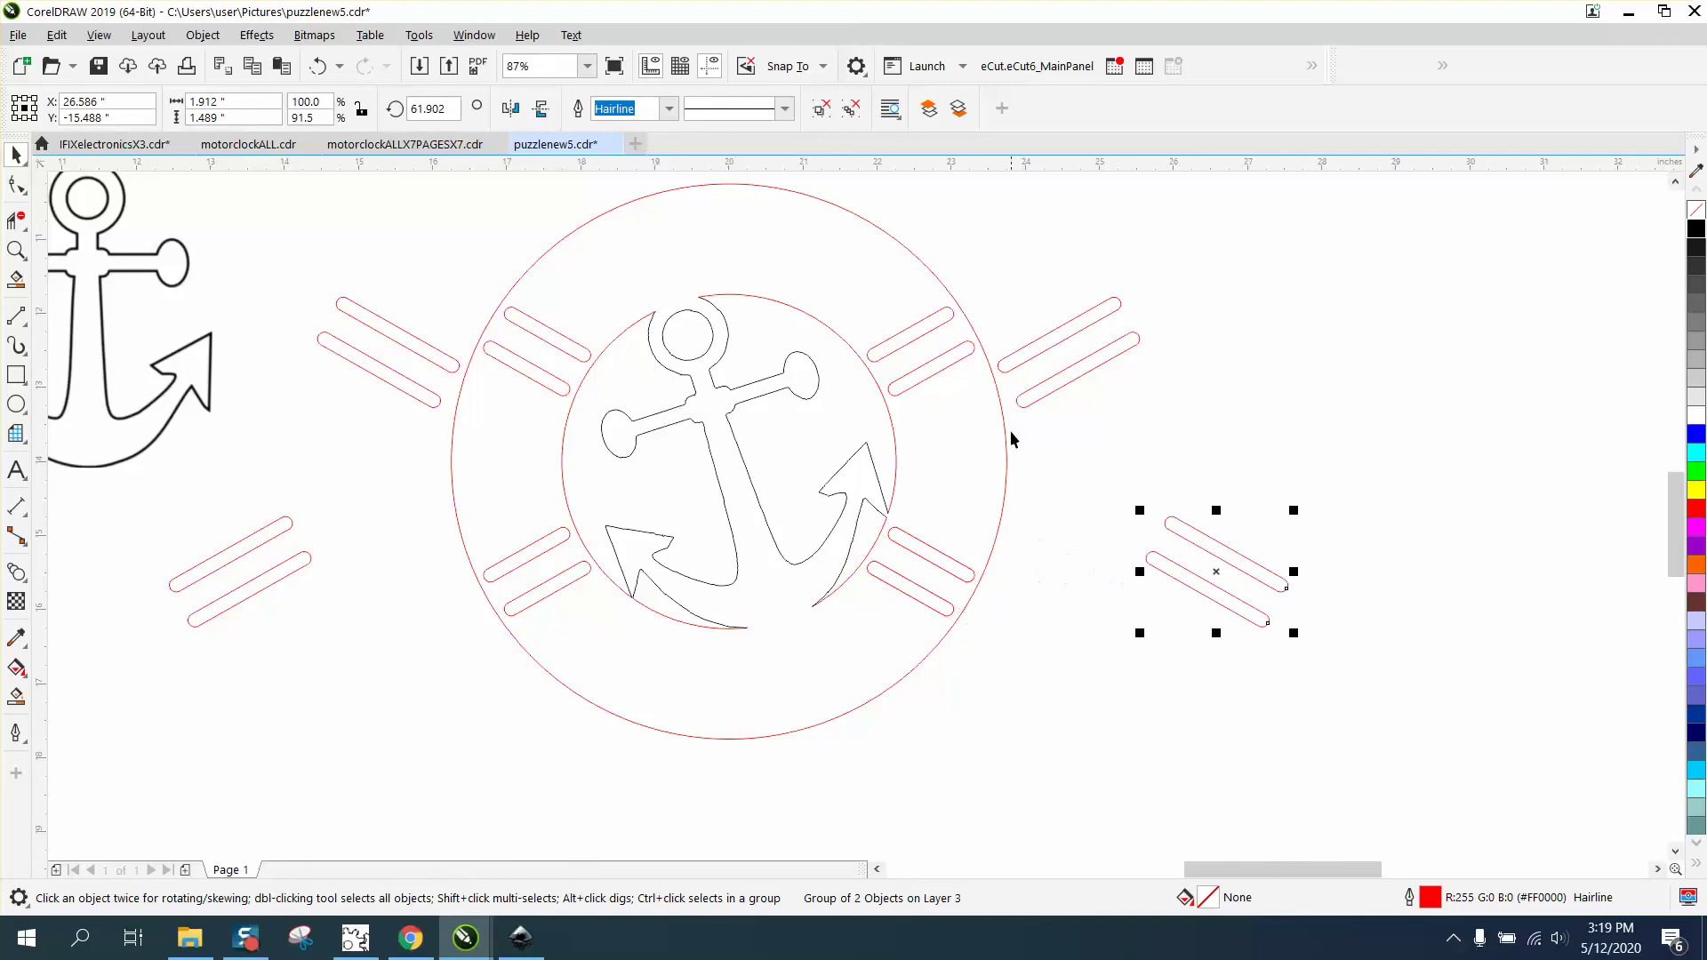
Step: Group each of the four inner bar pairs separately, then select the upper inner groups
left_click(958, 354)
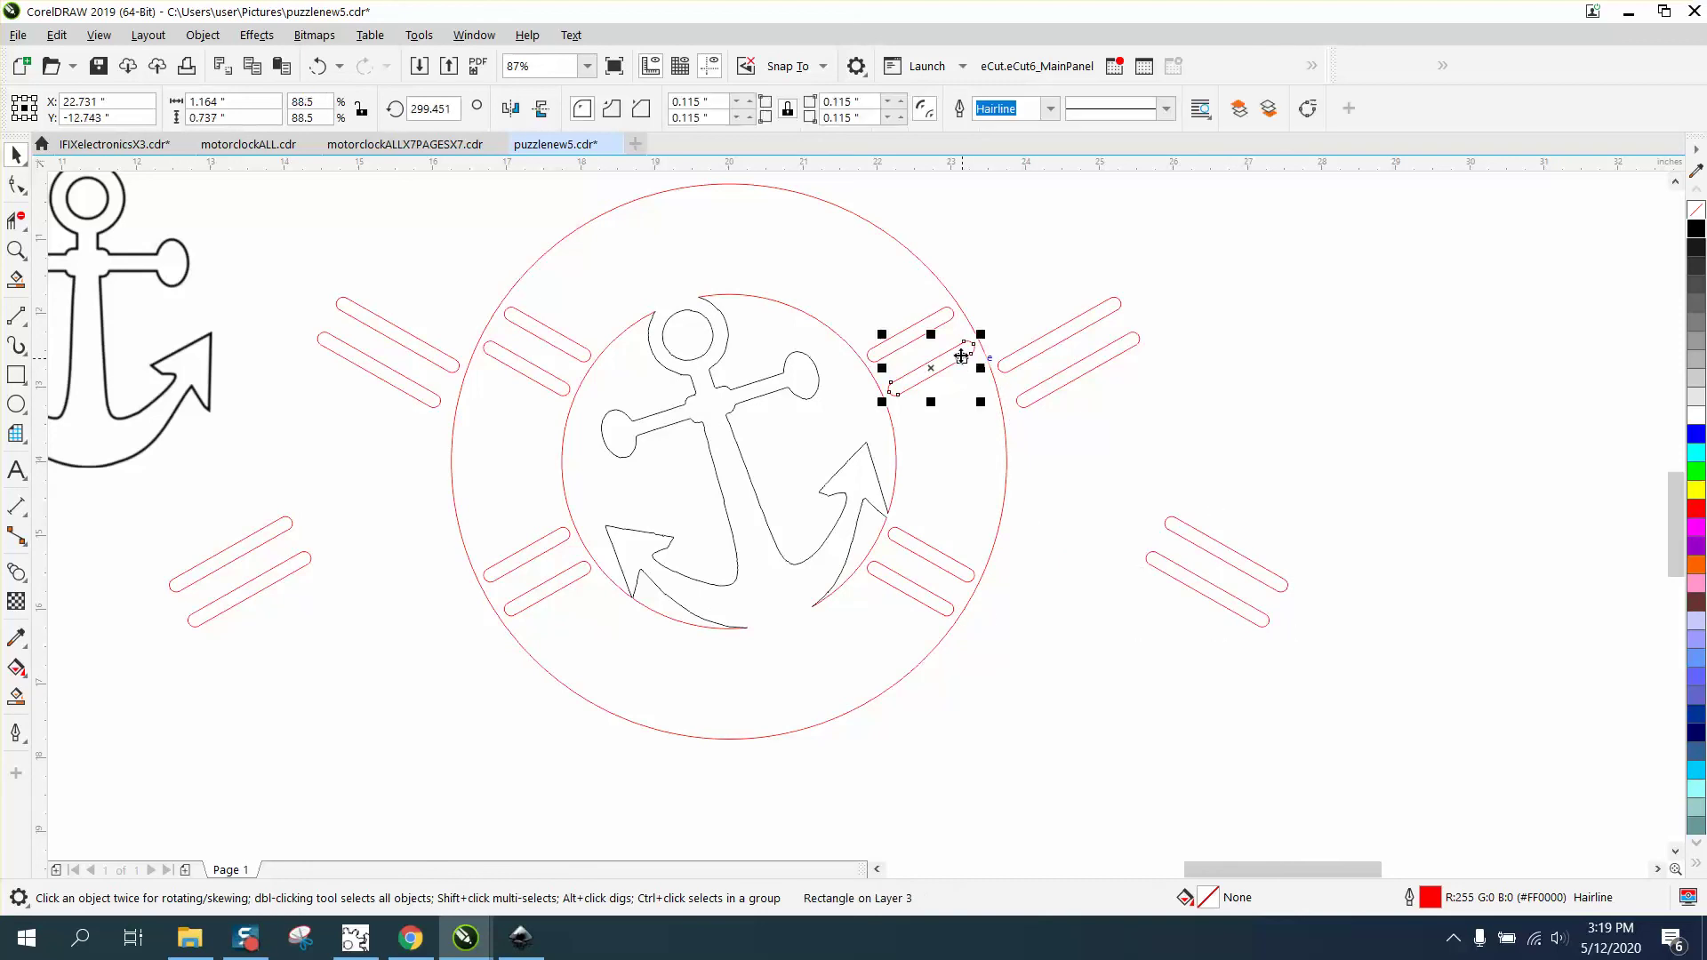
left_click_drag(1003, 262, 850, 428)
key("ctrl+g")
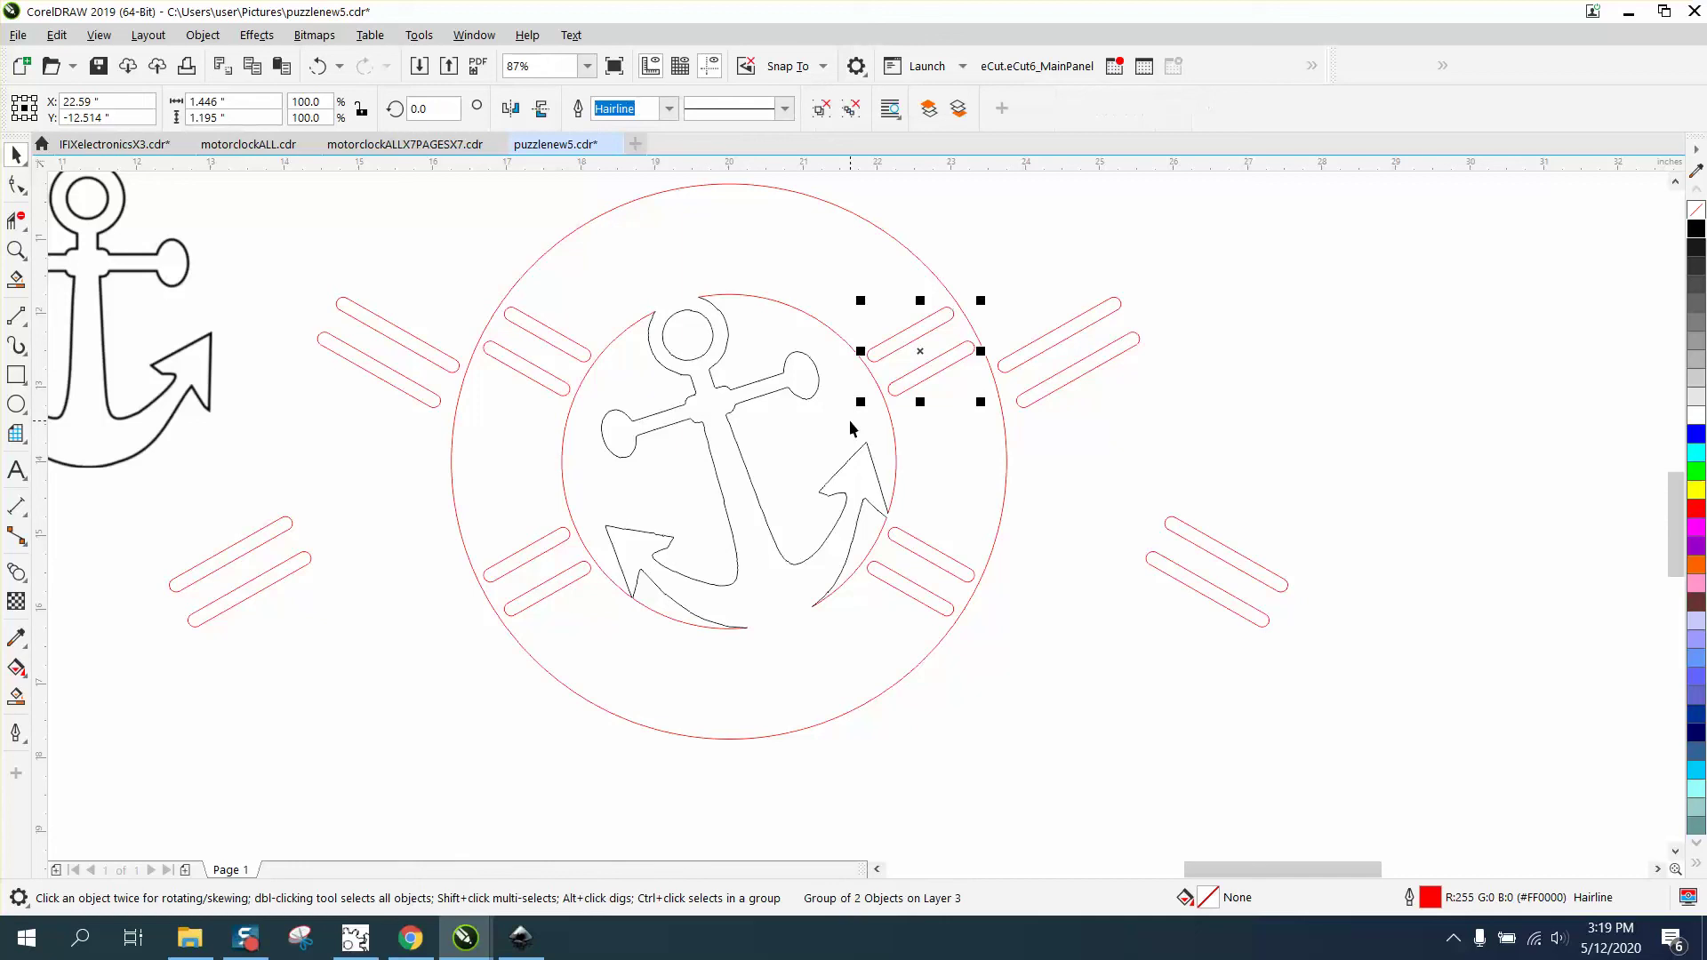
left_click_drag(455, 308, 602, 411)
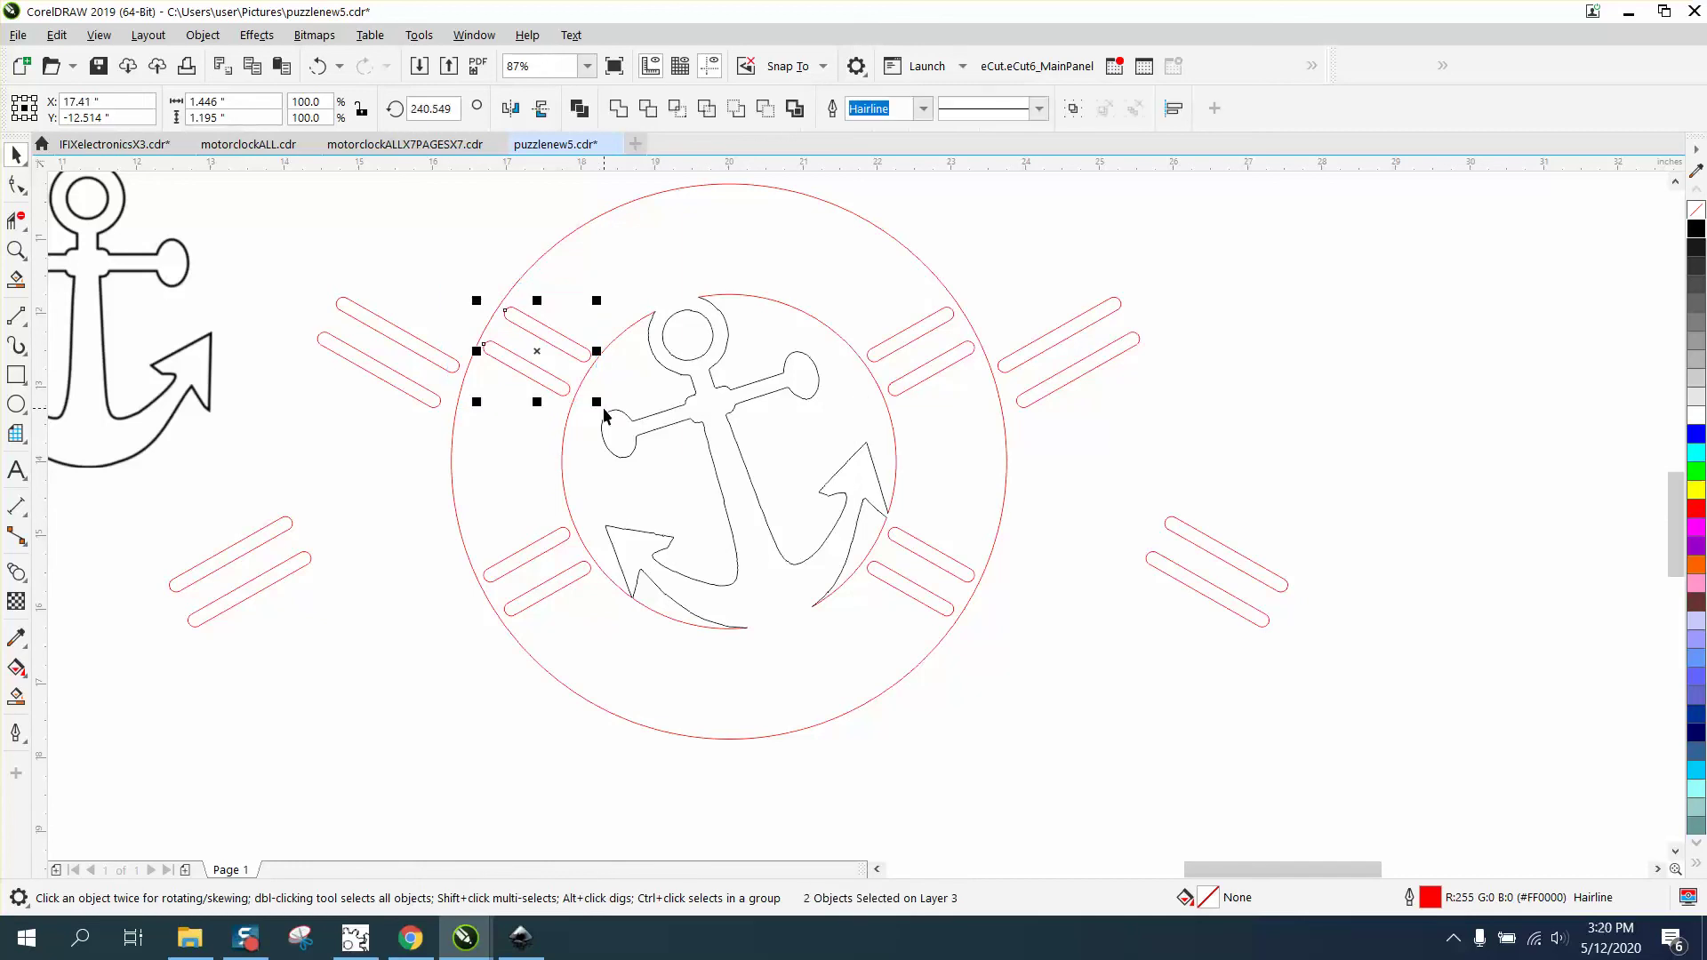
key("ctrl+g")
left_click_drag(435, 503, 632, 652)
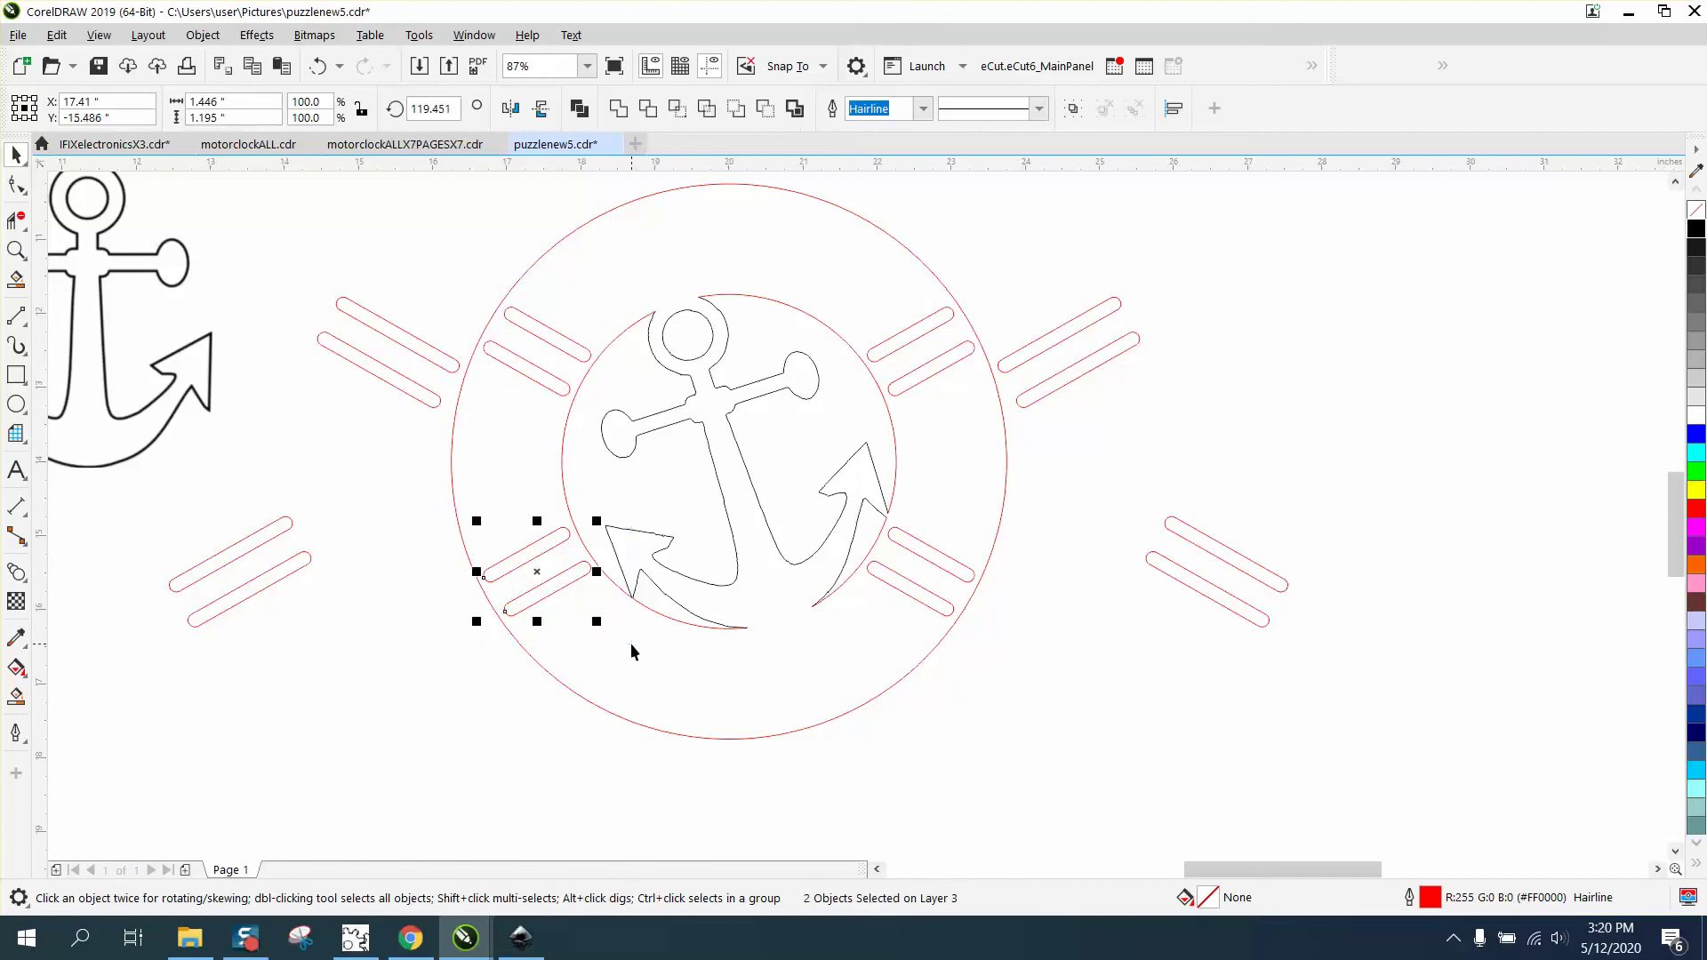
key("ctrl+g")
left_click_drag(1042, 520, 1021, 608)
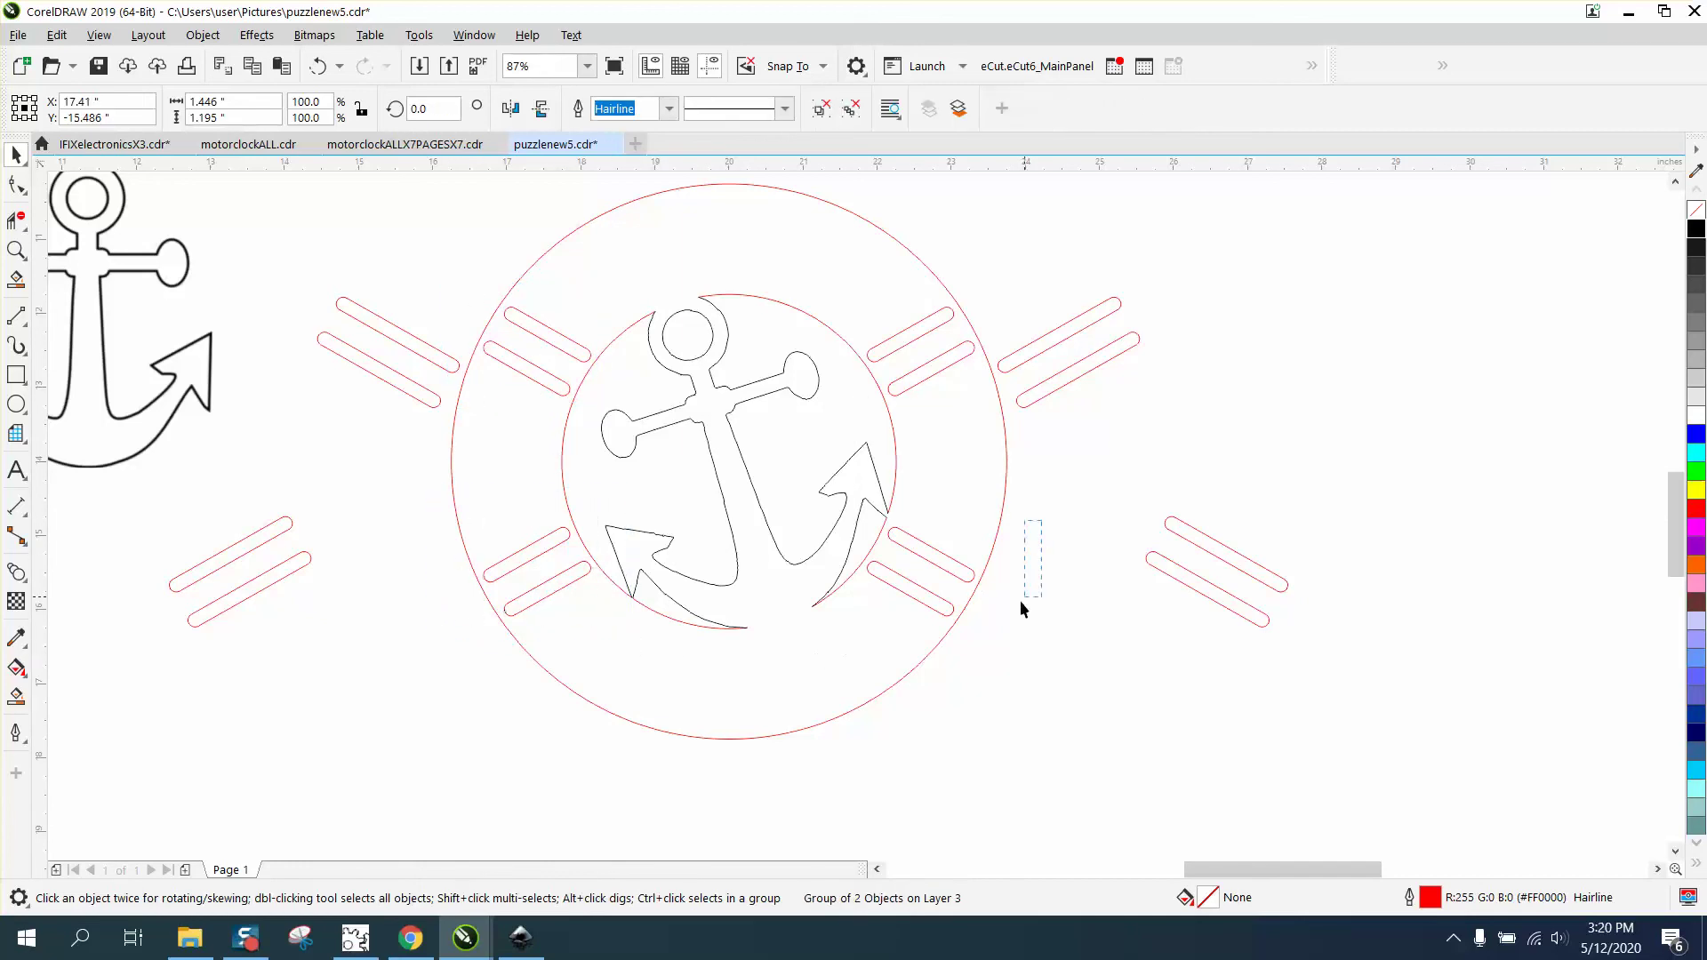
left_click_drag(840, 632, 840, 633)
key("ctrl+g")
left_click(948, 365, "shift")
left_click(585, 350, "shift")
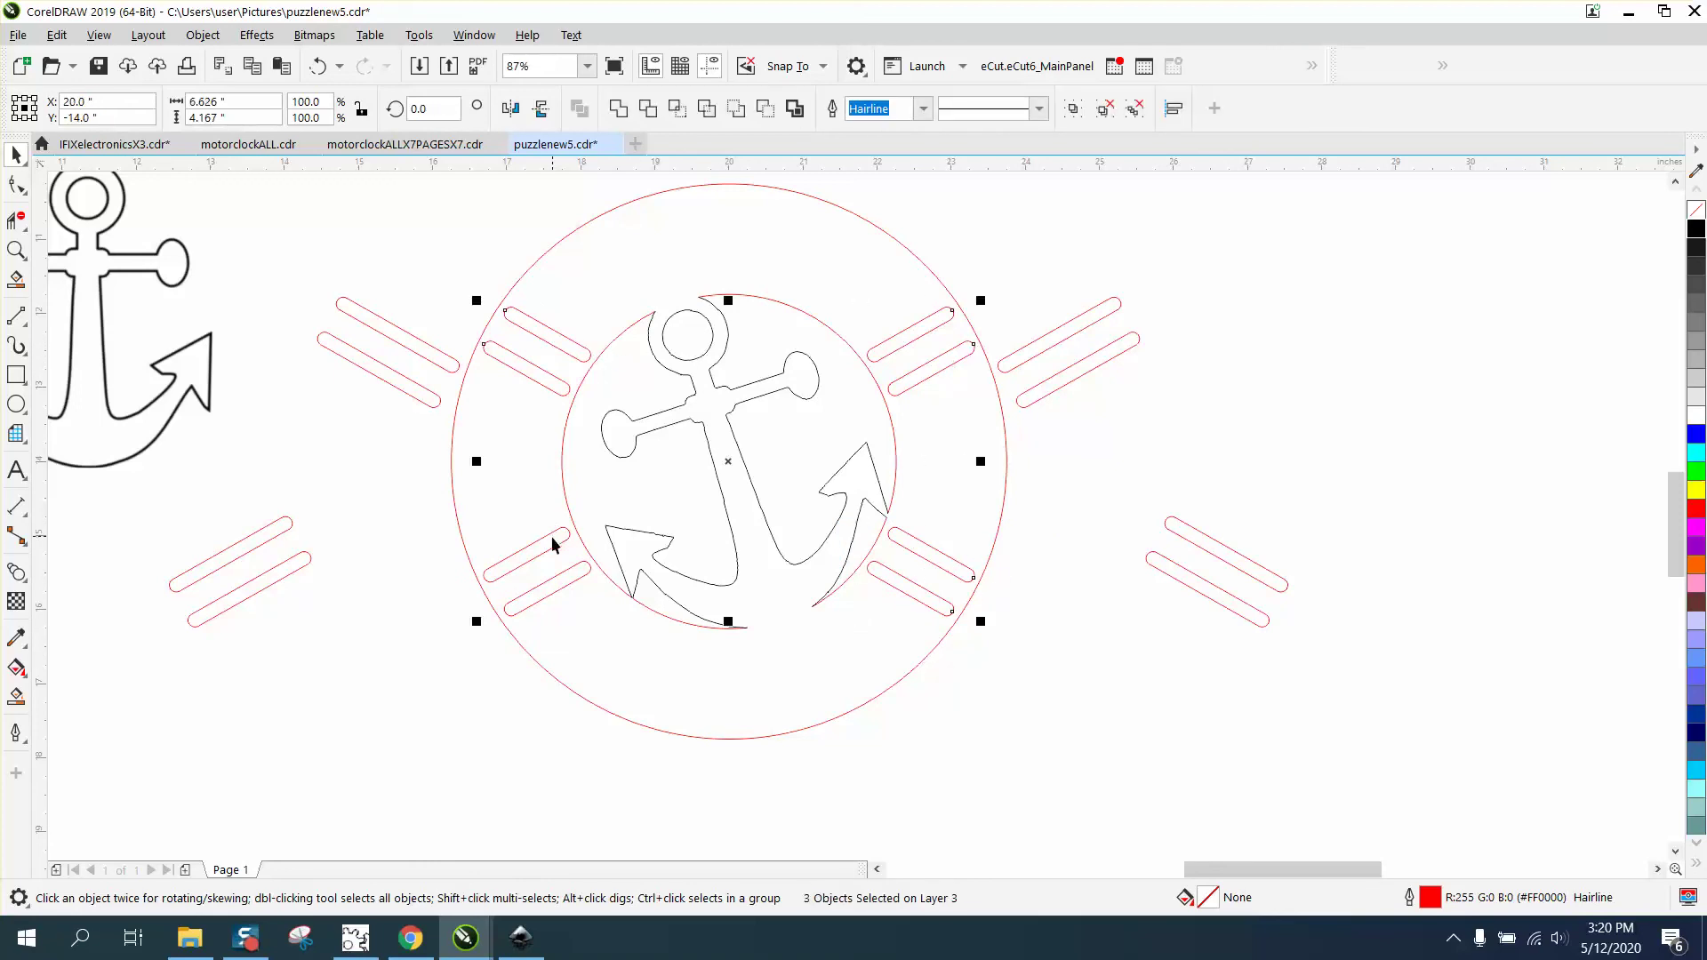
Step: Nudge the four inner pairs below the ring and the two upper outer pairs onto it
left_click(573, 576, "shift")
key("Down")
key("Down")
key("Down")
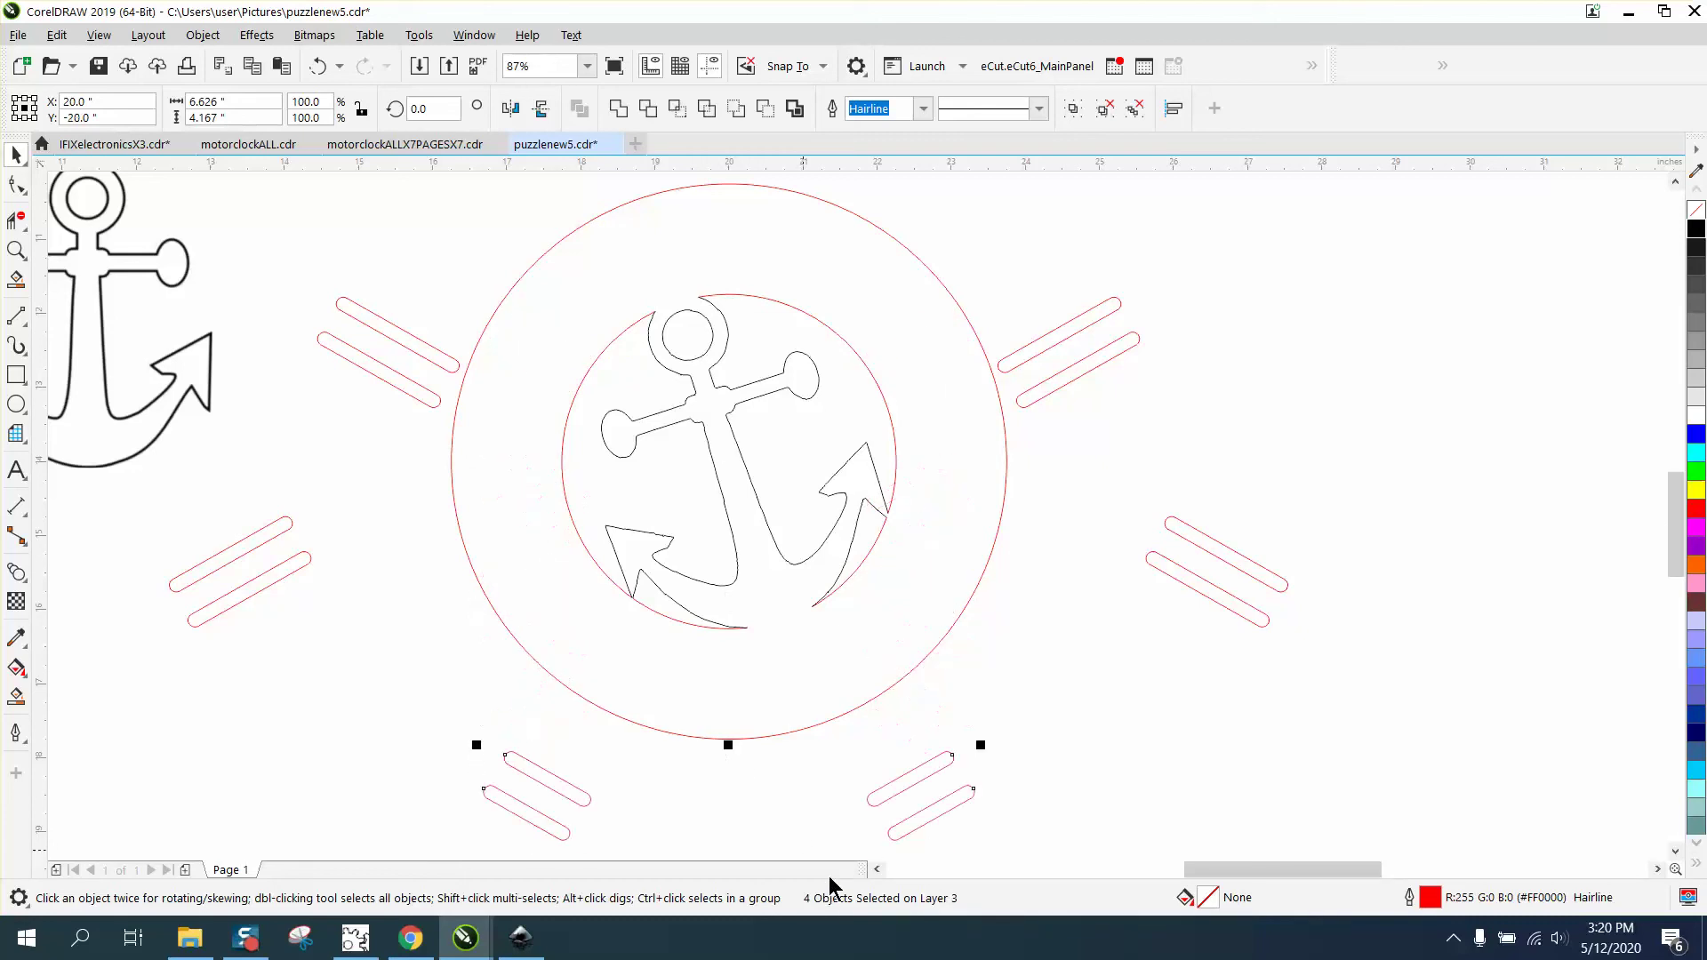
left_click(448, 369)
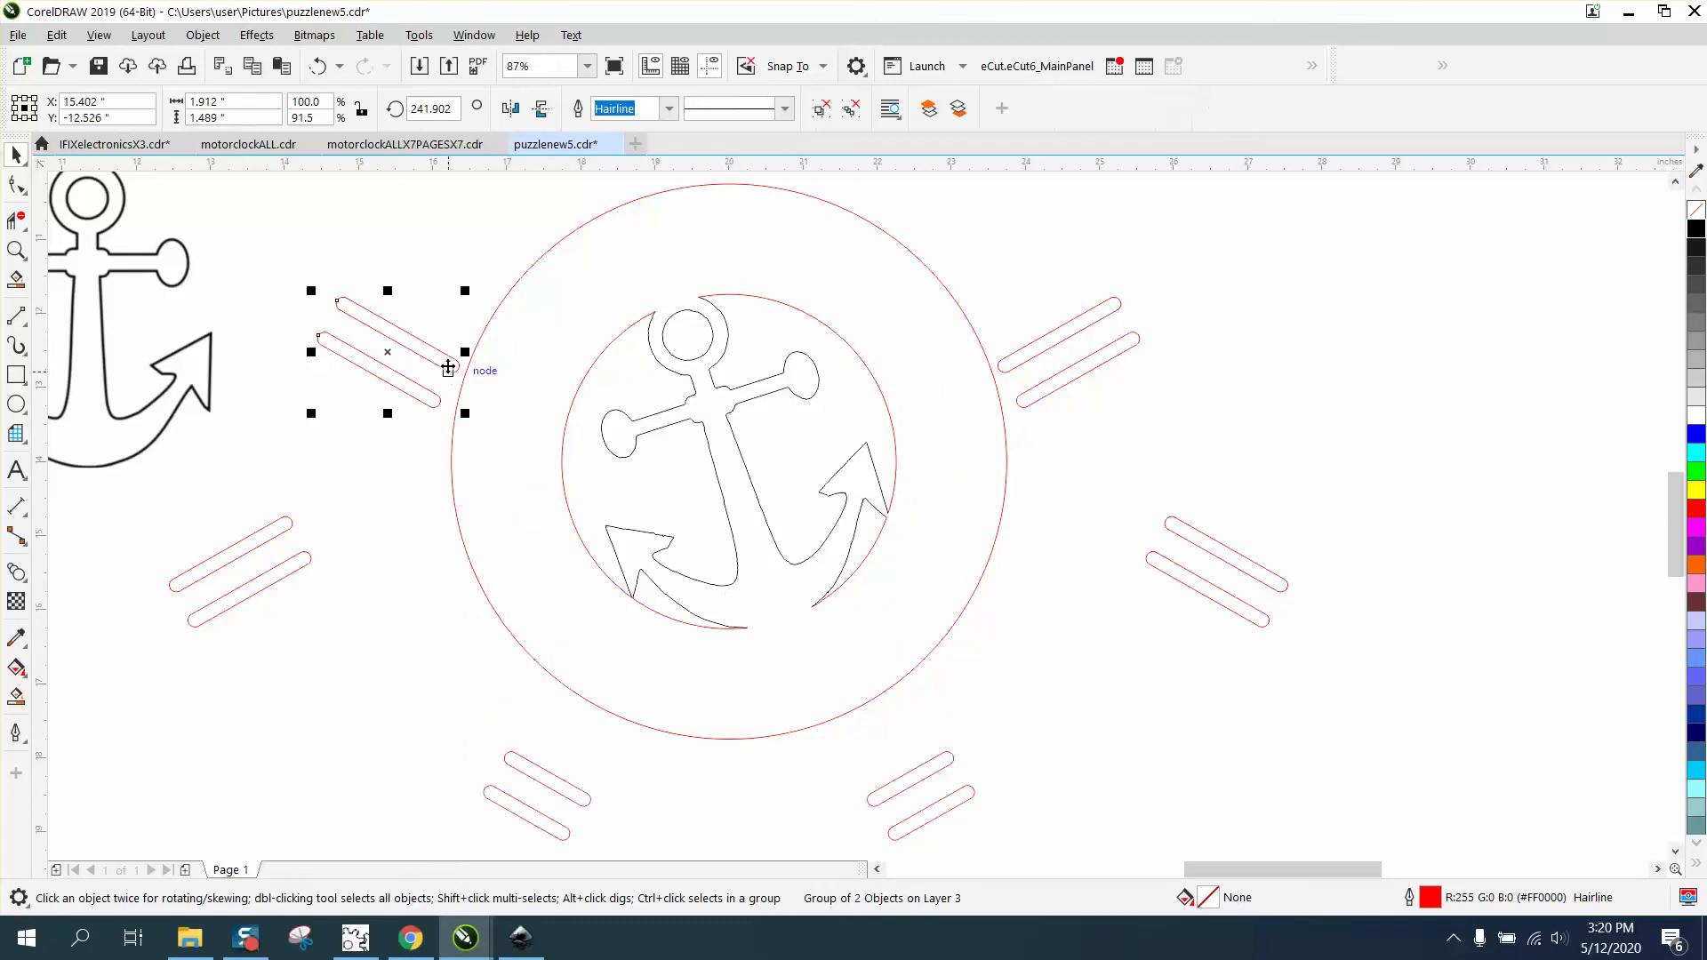
key("Right")
left_click(1045, 391)
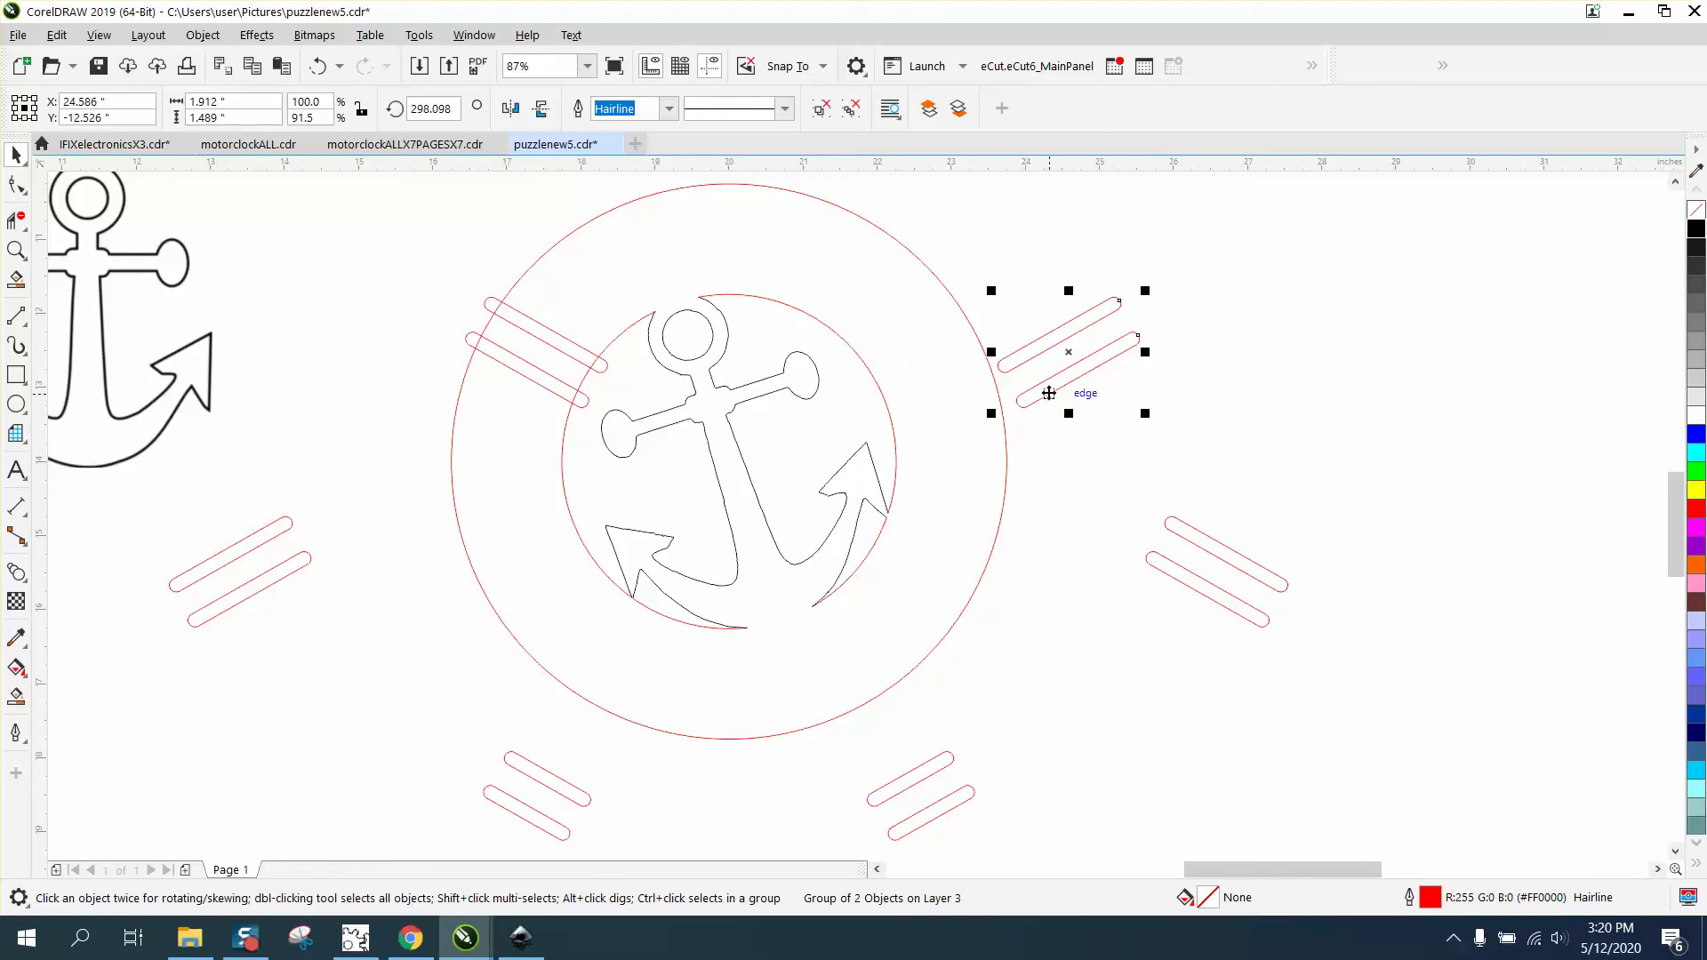
key("Left")
Step: Nudge the far-right and far-left pairs onto the ring's lower diagonals
left_click(1188, 538)
key("Left")
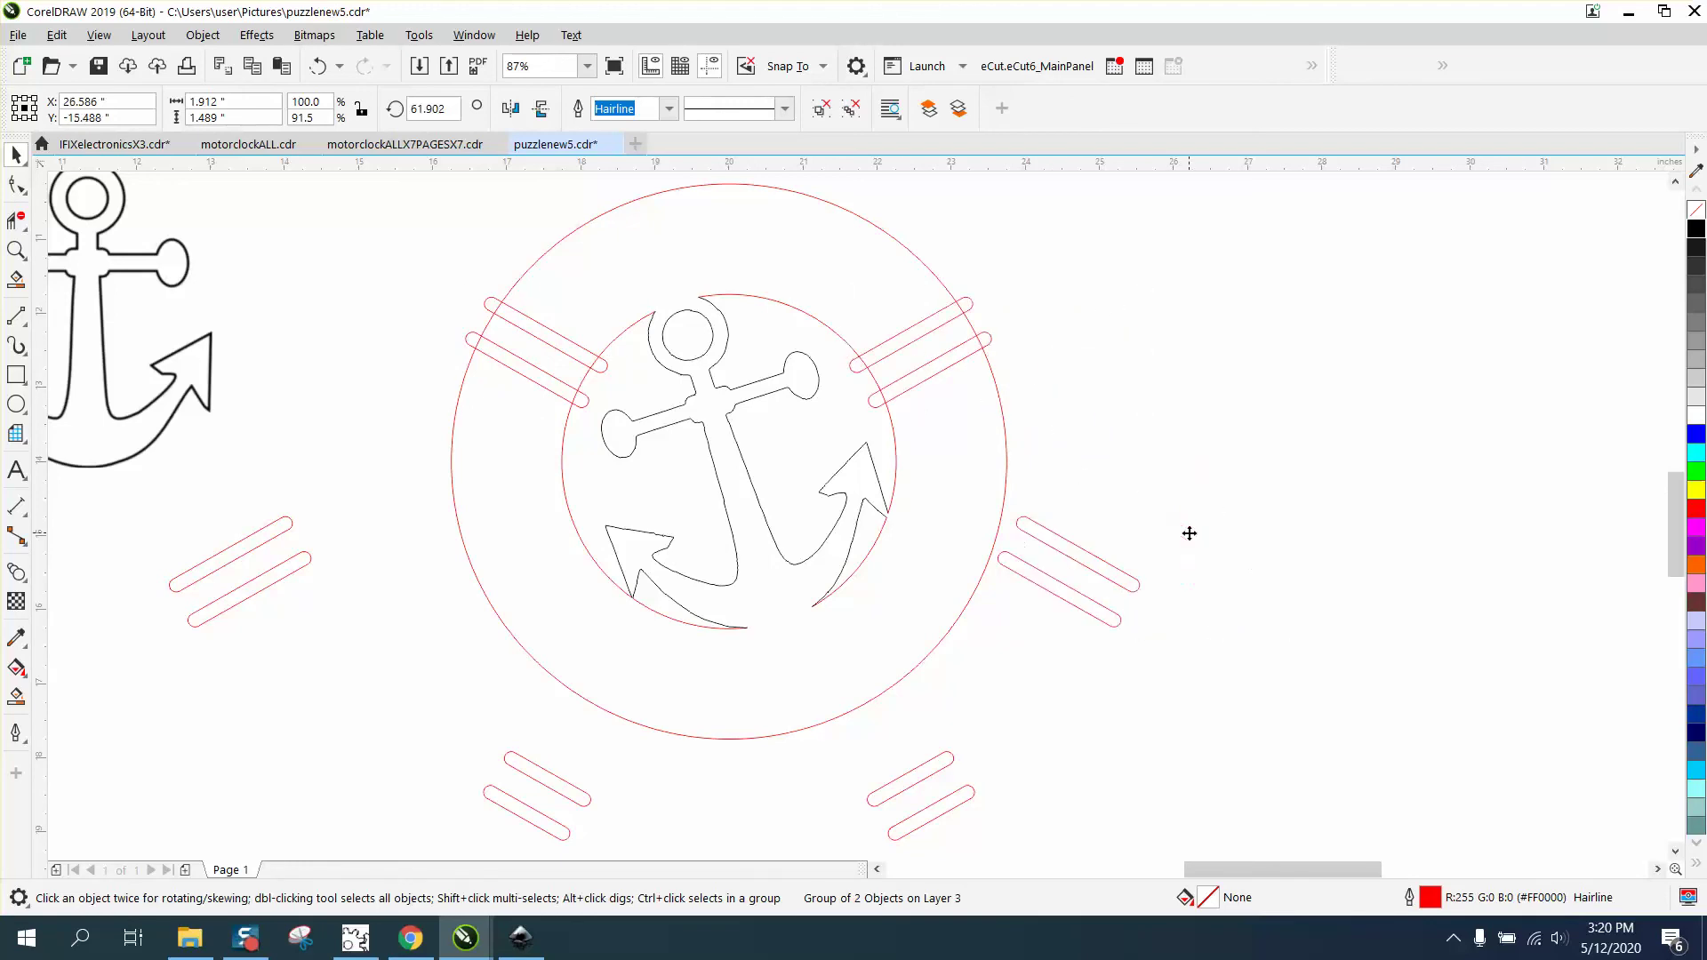
key("Left")
left_click(302, 570)
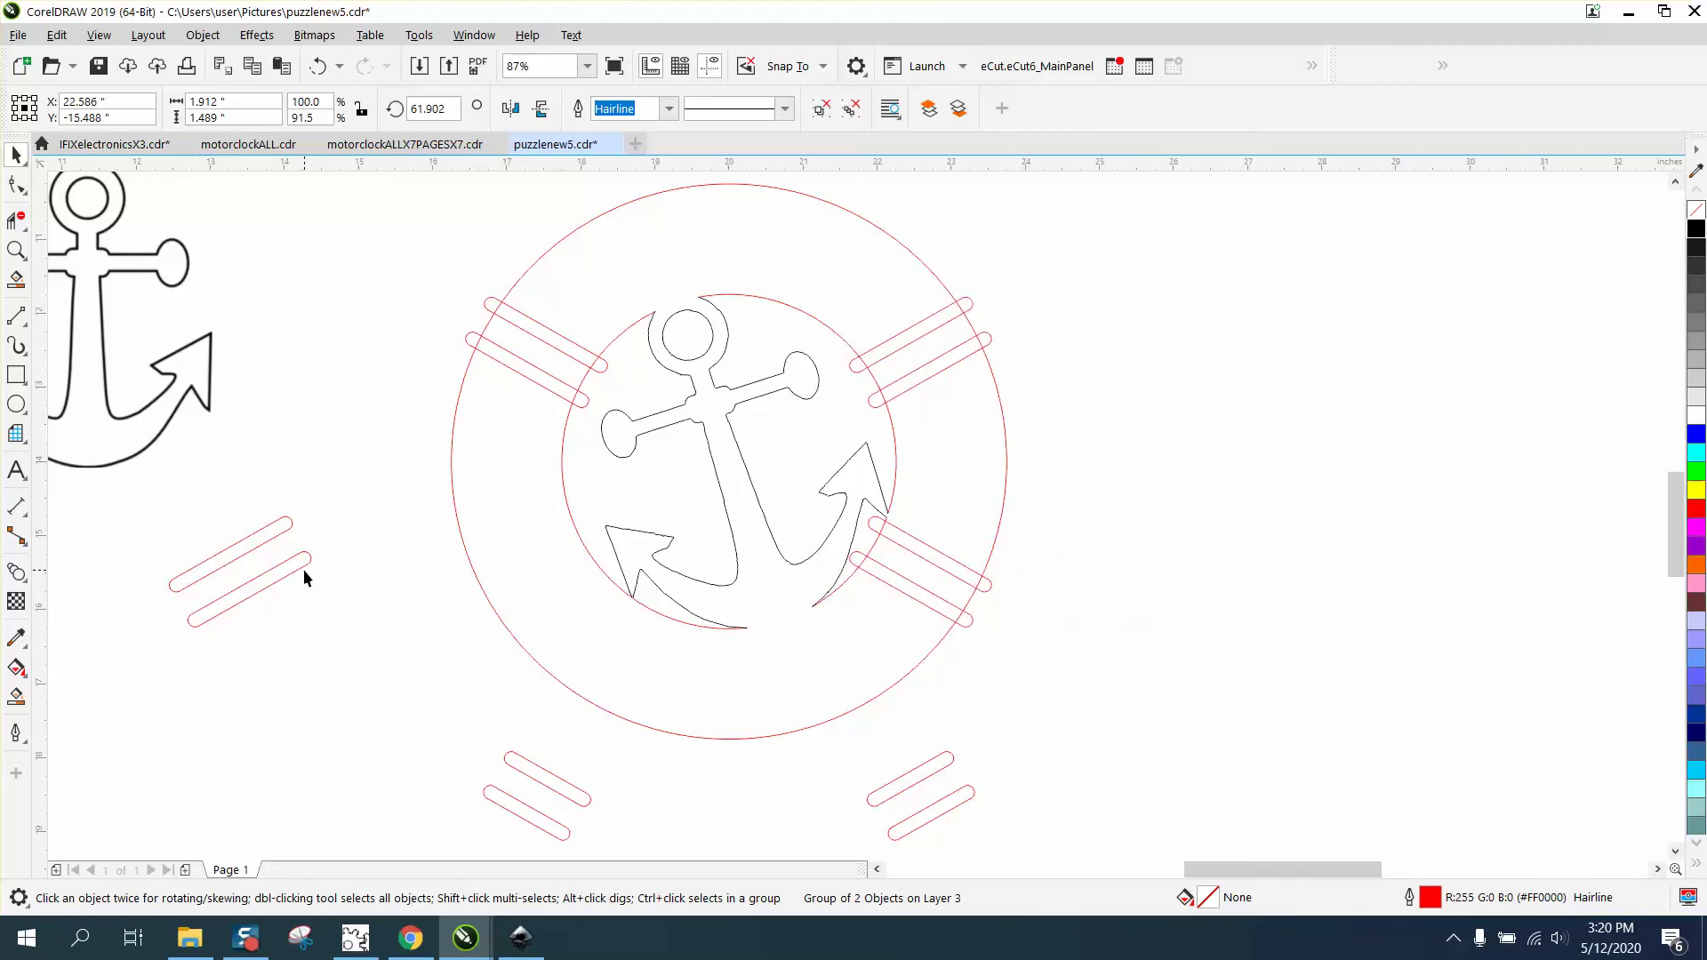
left_click(301, 568)
key("Right")
key("Right")
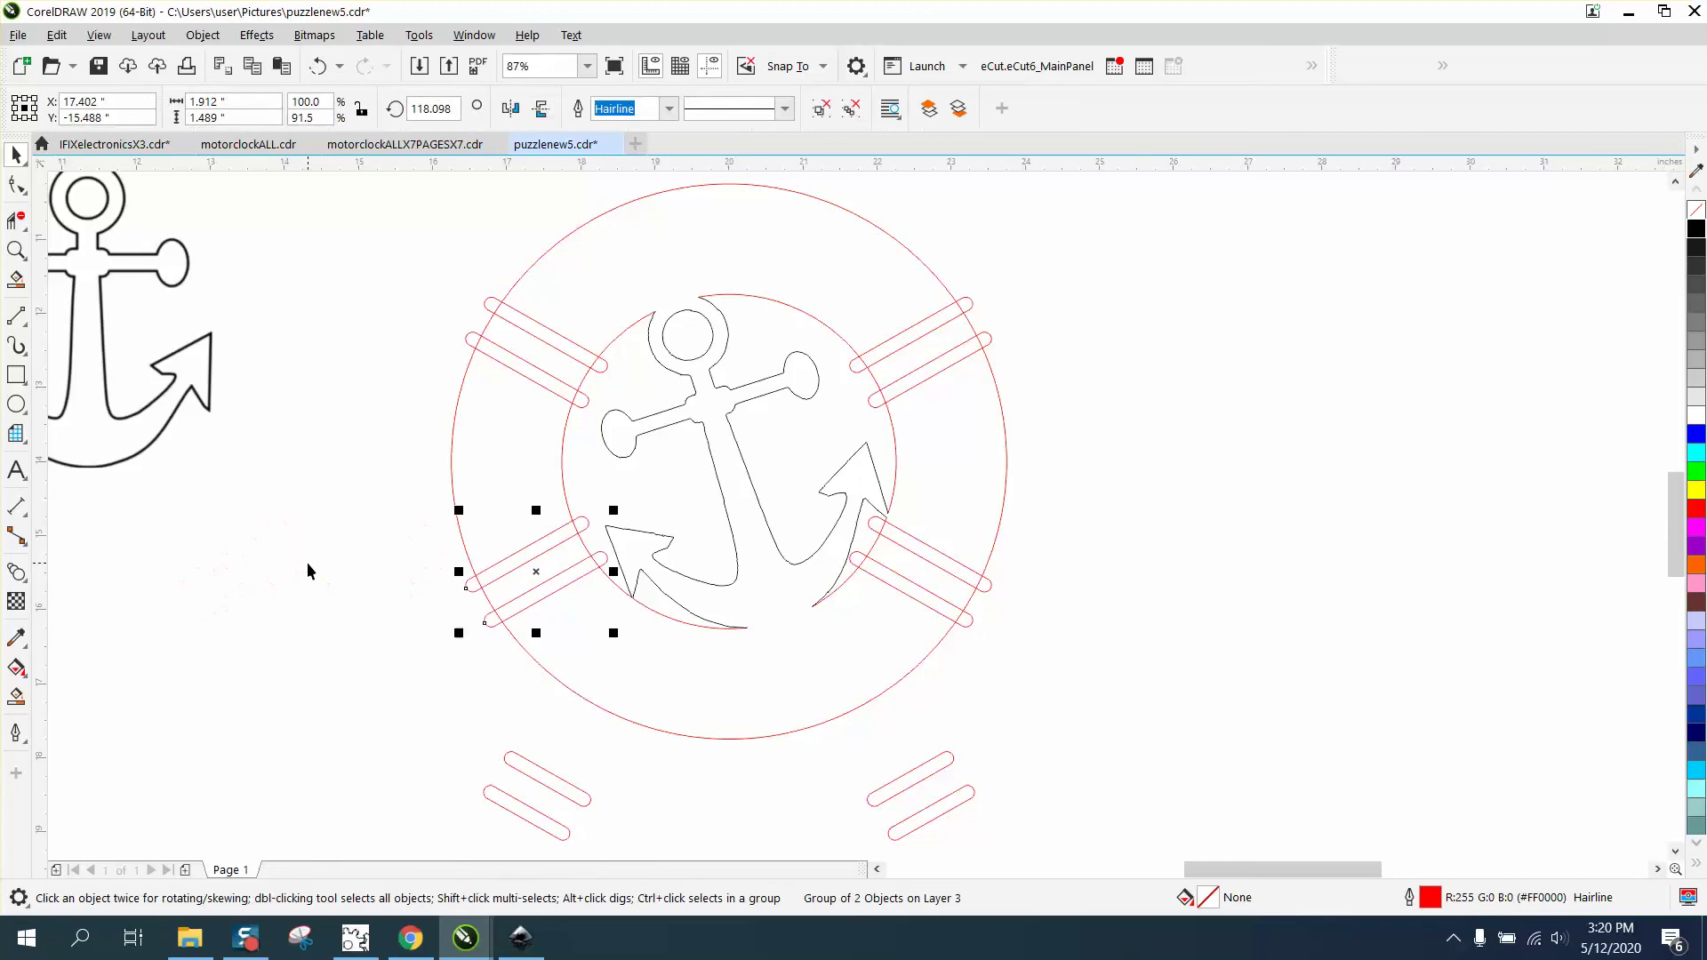
Step: Zoom in and trim the upper-left bar sides and the arcs inside the bar ends
left_click(16, 250)
left_click_drag(431, 261, 897, 545)
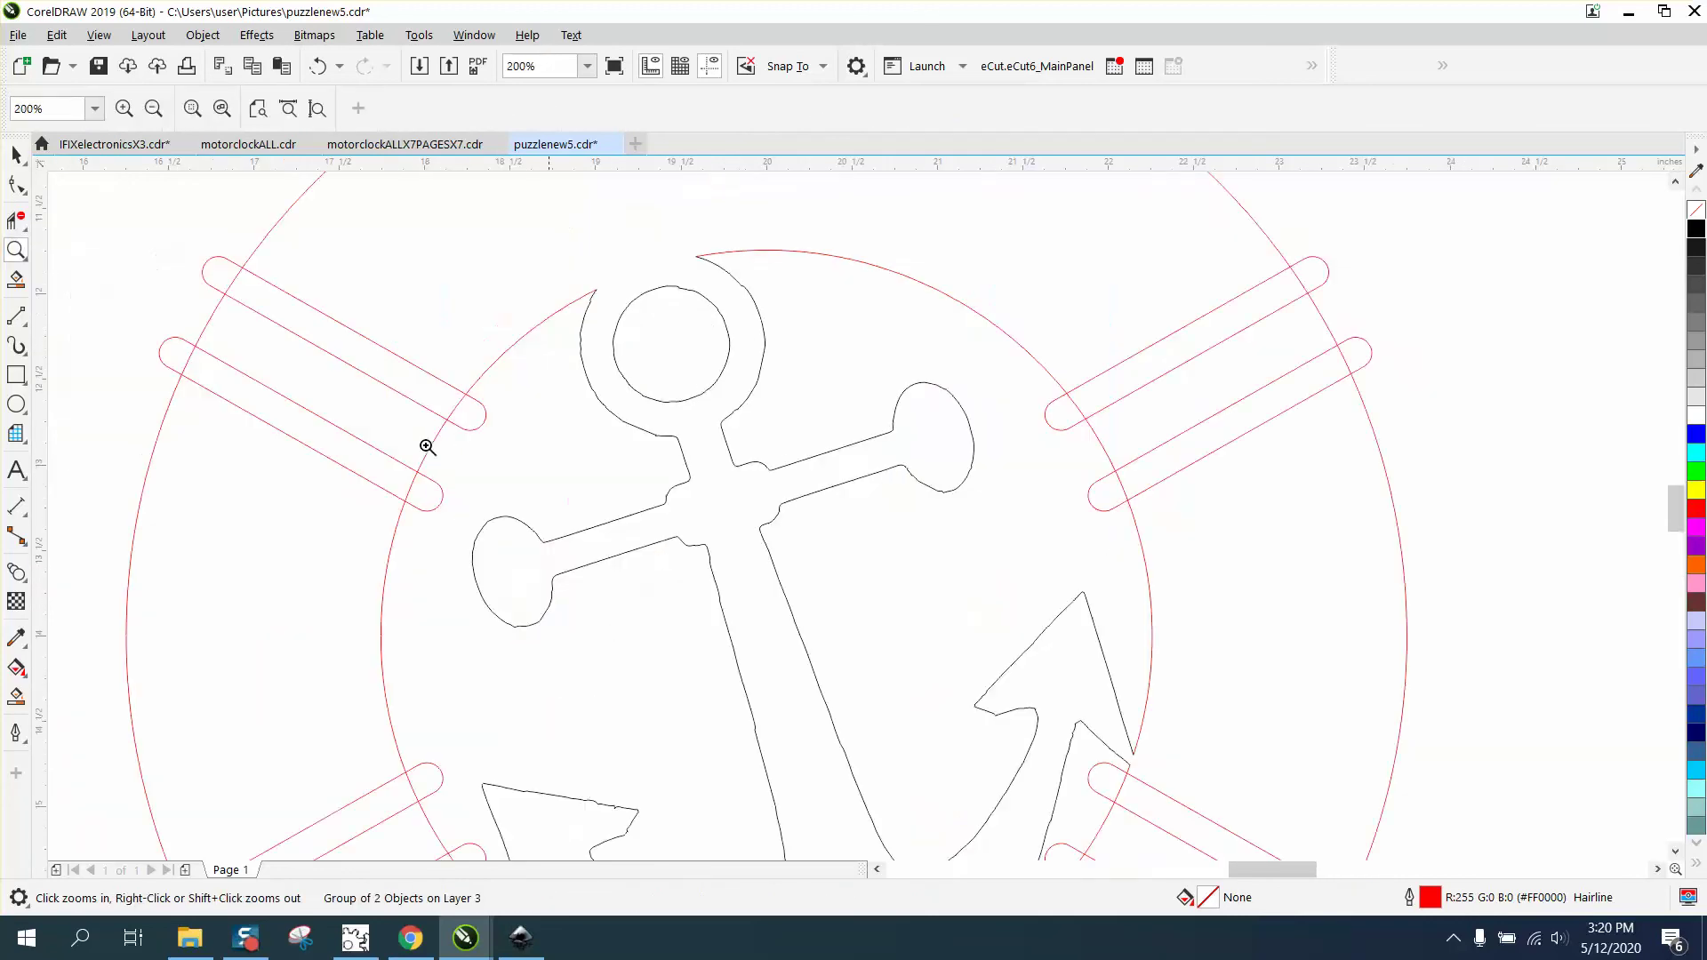
left_click(16, 221)
left_click_drag(347, 260, 263, 446)
left_click(233, 276)
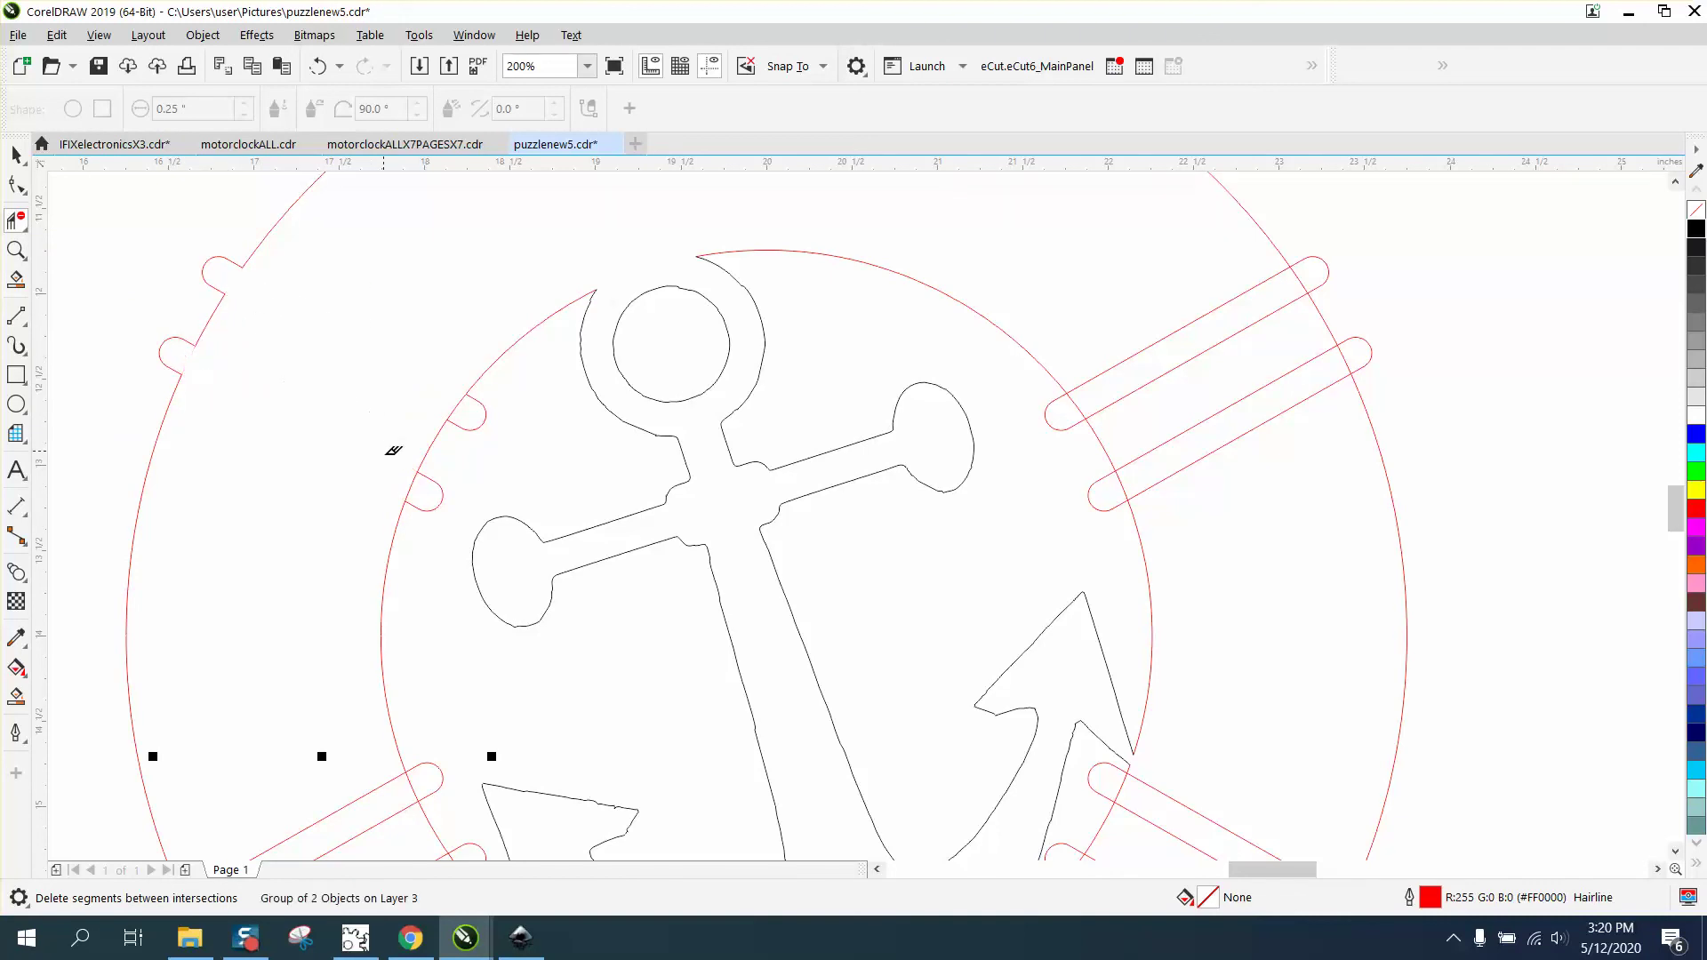
left_click(412, 483)
left_click(461, 397)
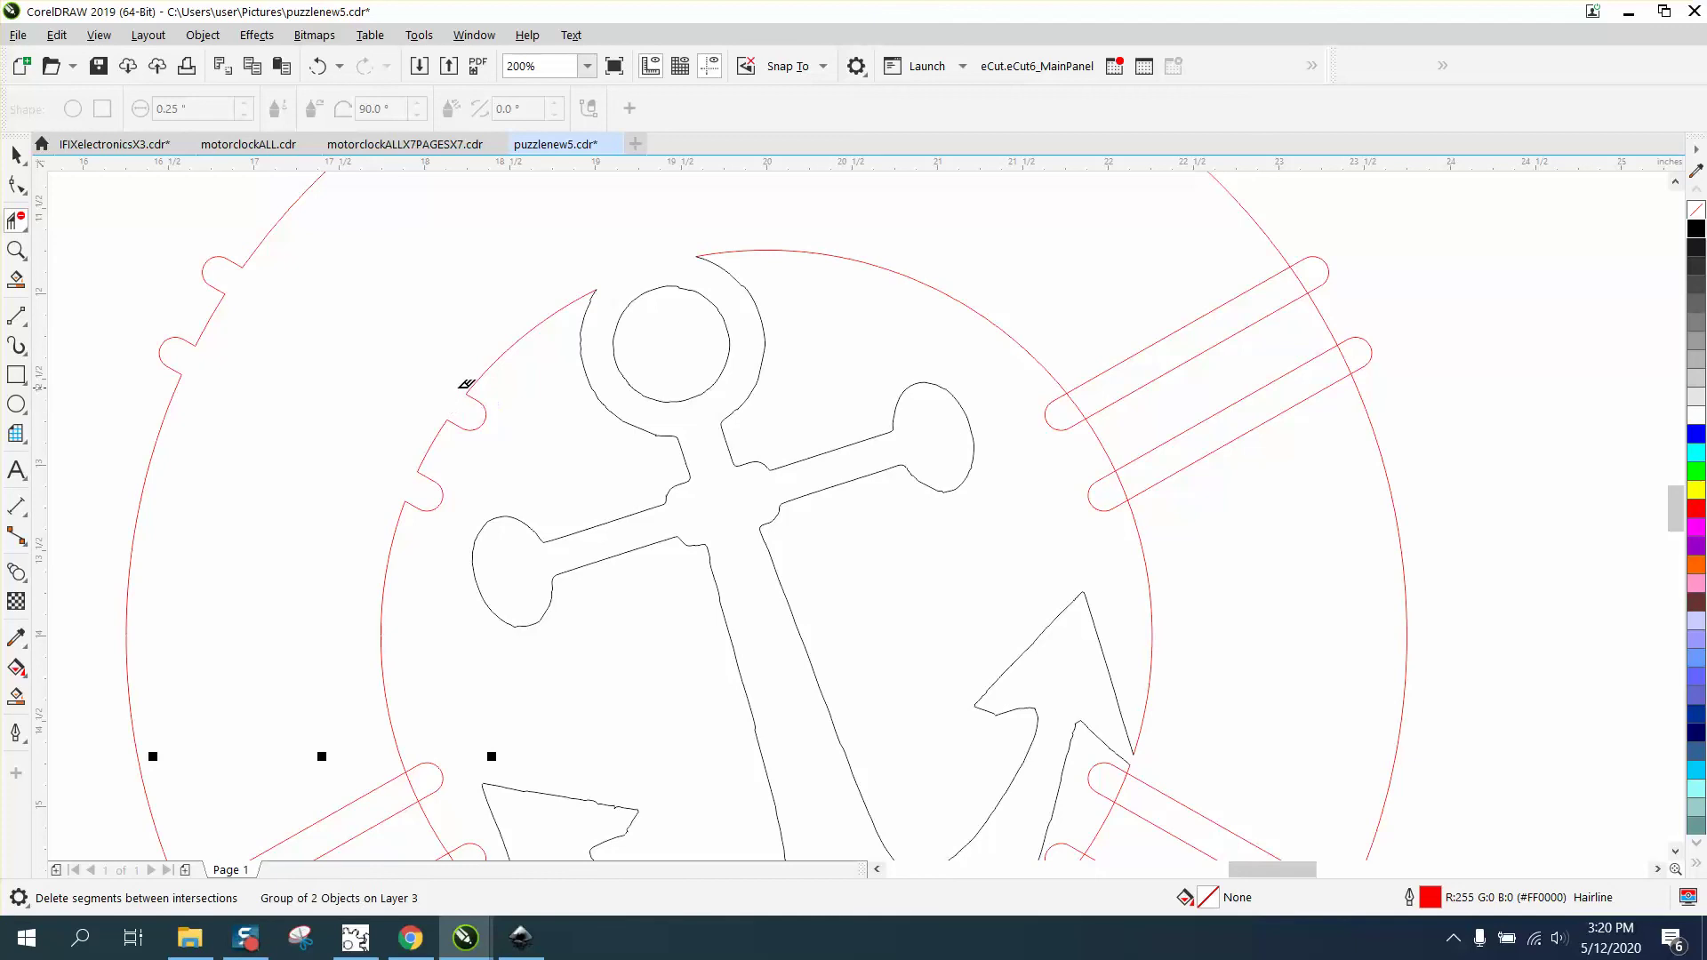
left_click(1075, 397)
left_click(1123, 486)
Step: Trim the upper-right and lower bar sides and leftover circle pieces at the notches
left_click_drag(1159, 267, 1294, 433)
left_click(1303, 272)
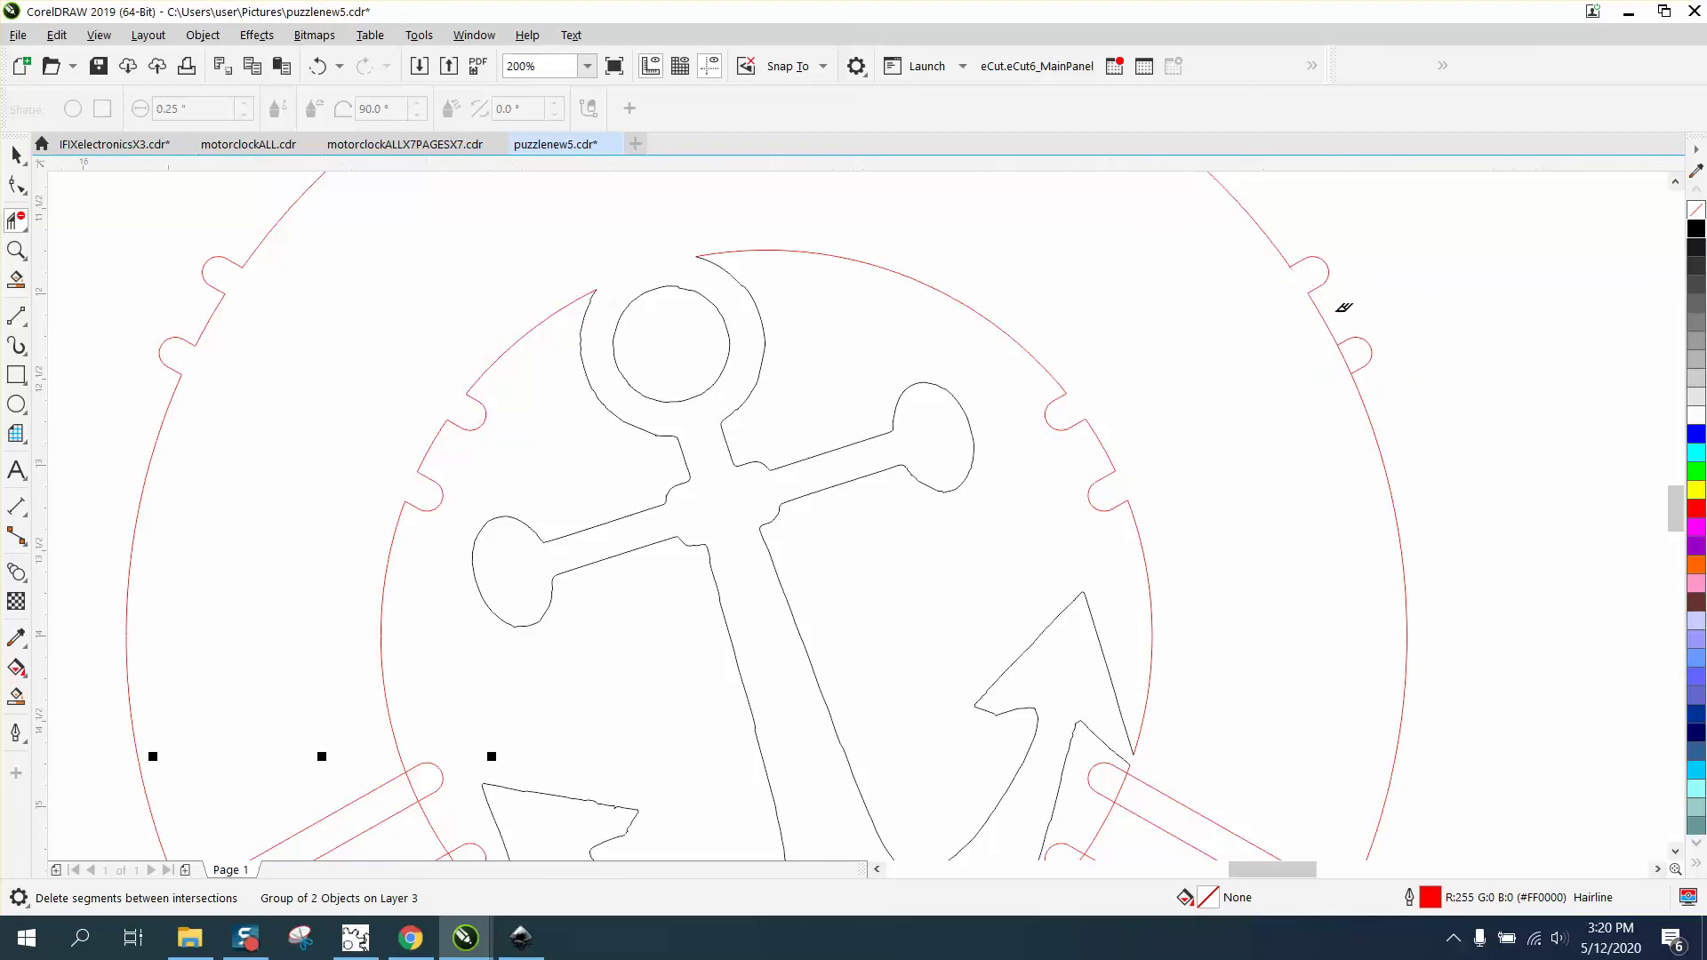
left_click(1352, 352)
scroll(924, 347, "down", 2)
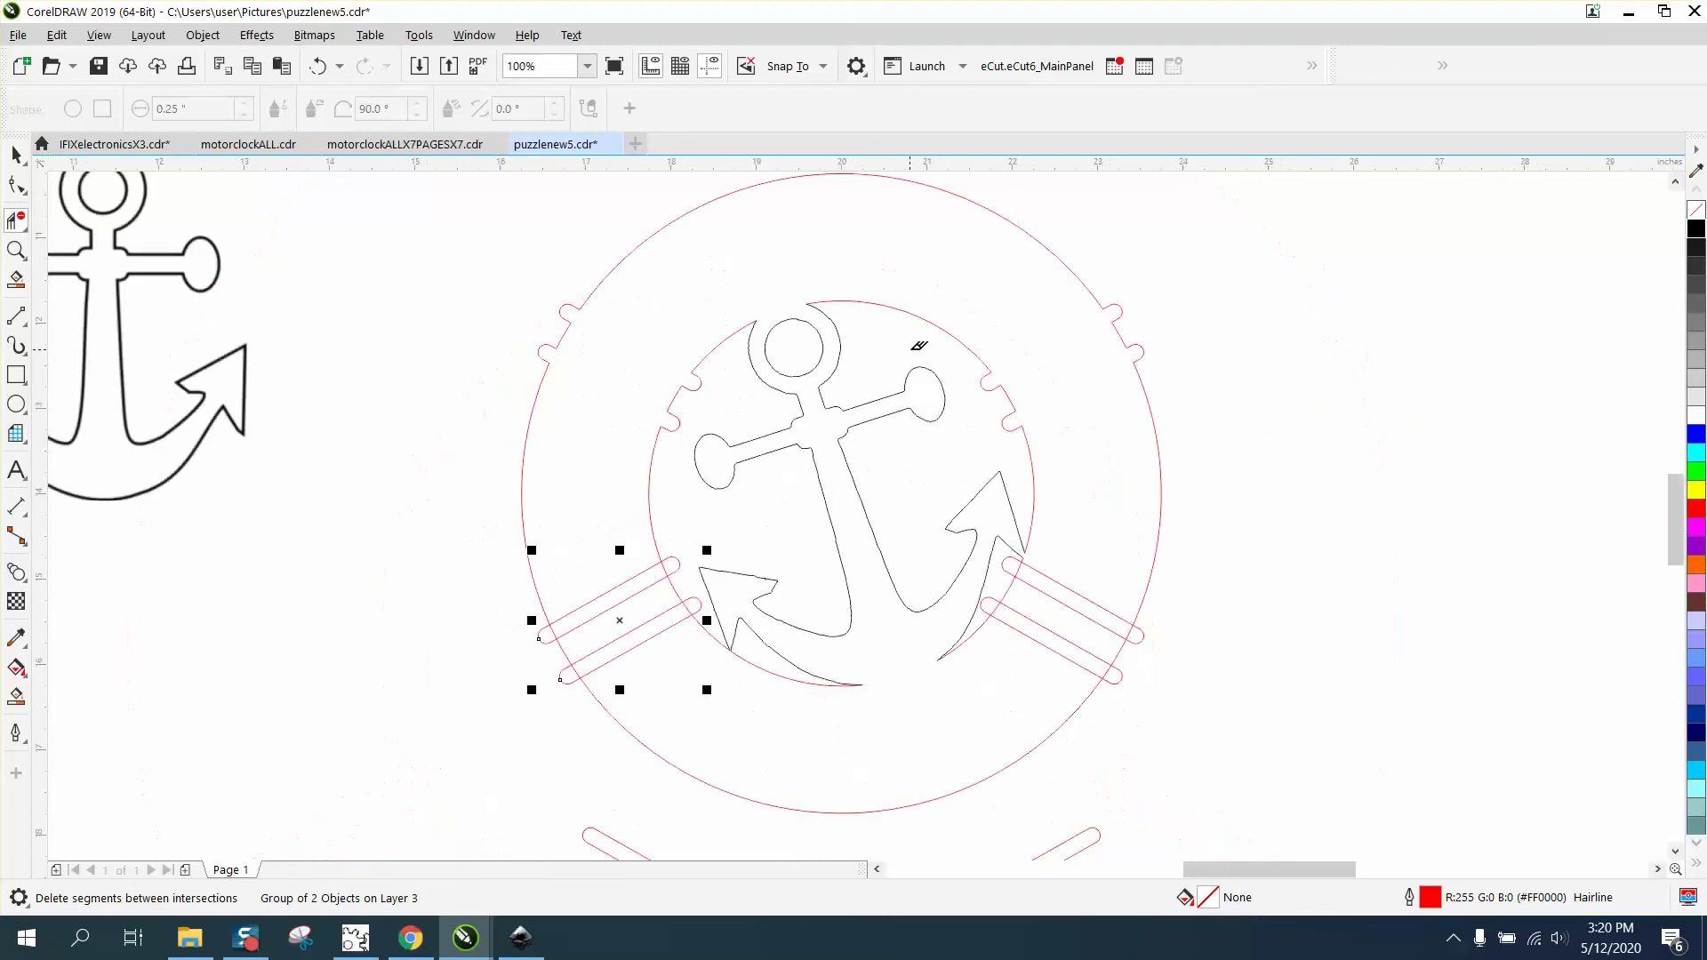
left_click_drag(609, 570, 729, 650)
left_click_drag(1052, 640, 1117, 637)
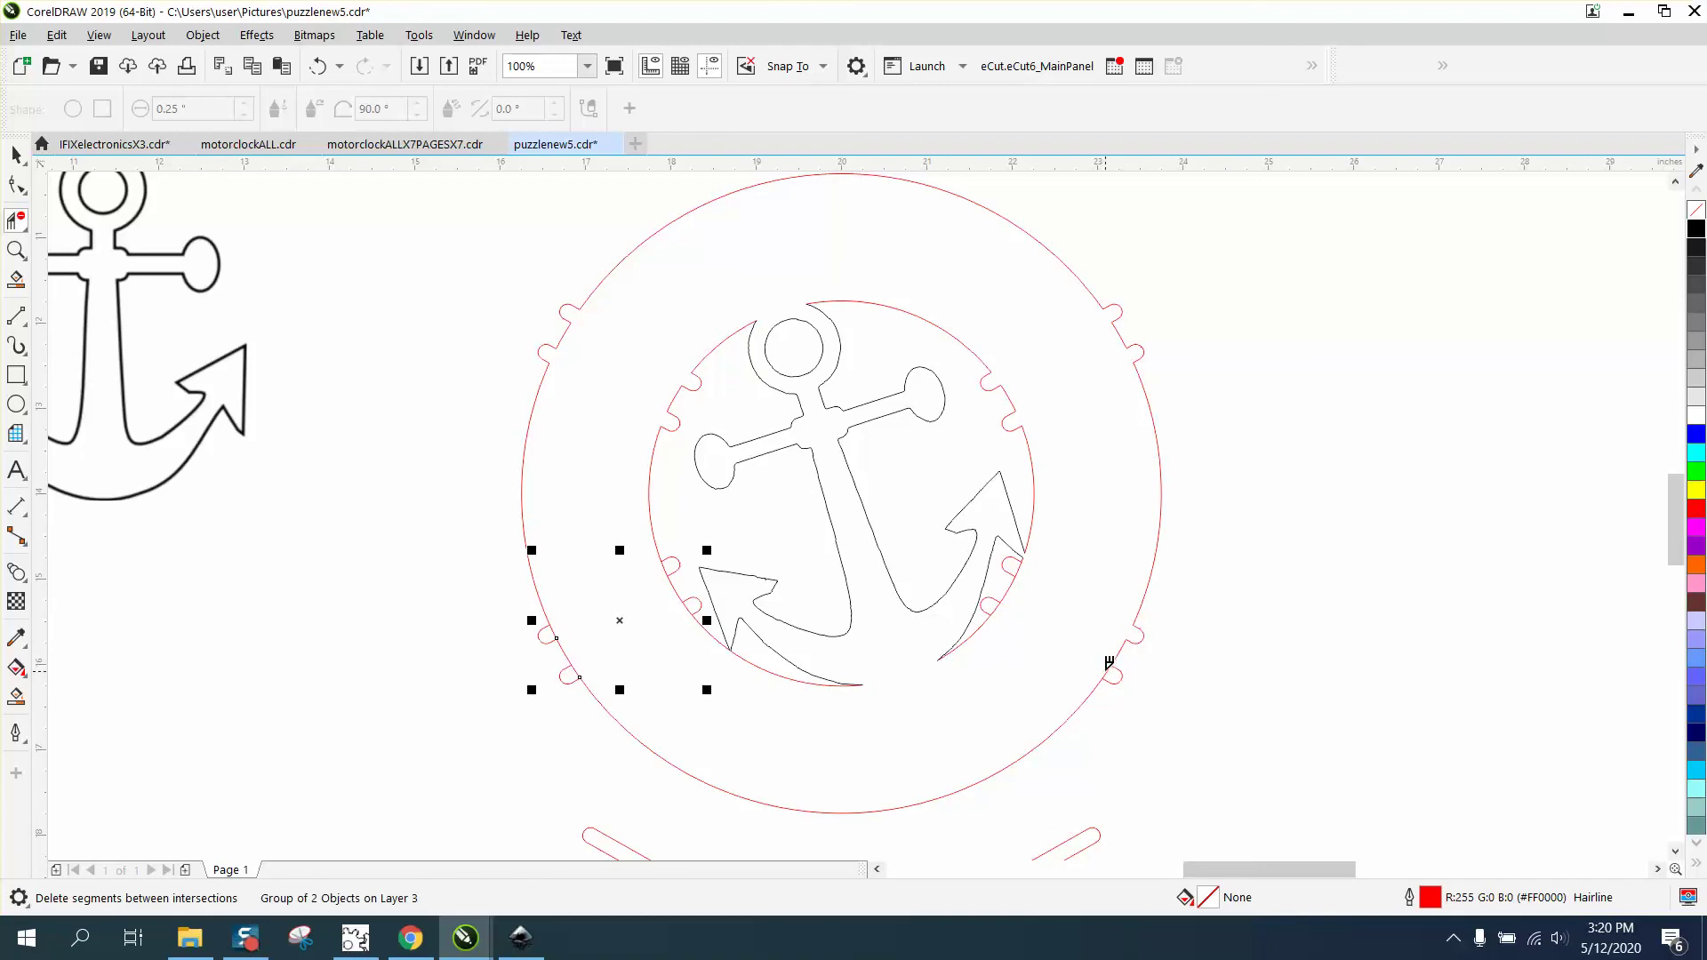
left_click(1021, 563)
Step: Move the four stripe pairs from below the ring back up onto it
left_click(532, 545)
scroll(532, 545, "down", 2)
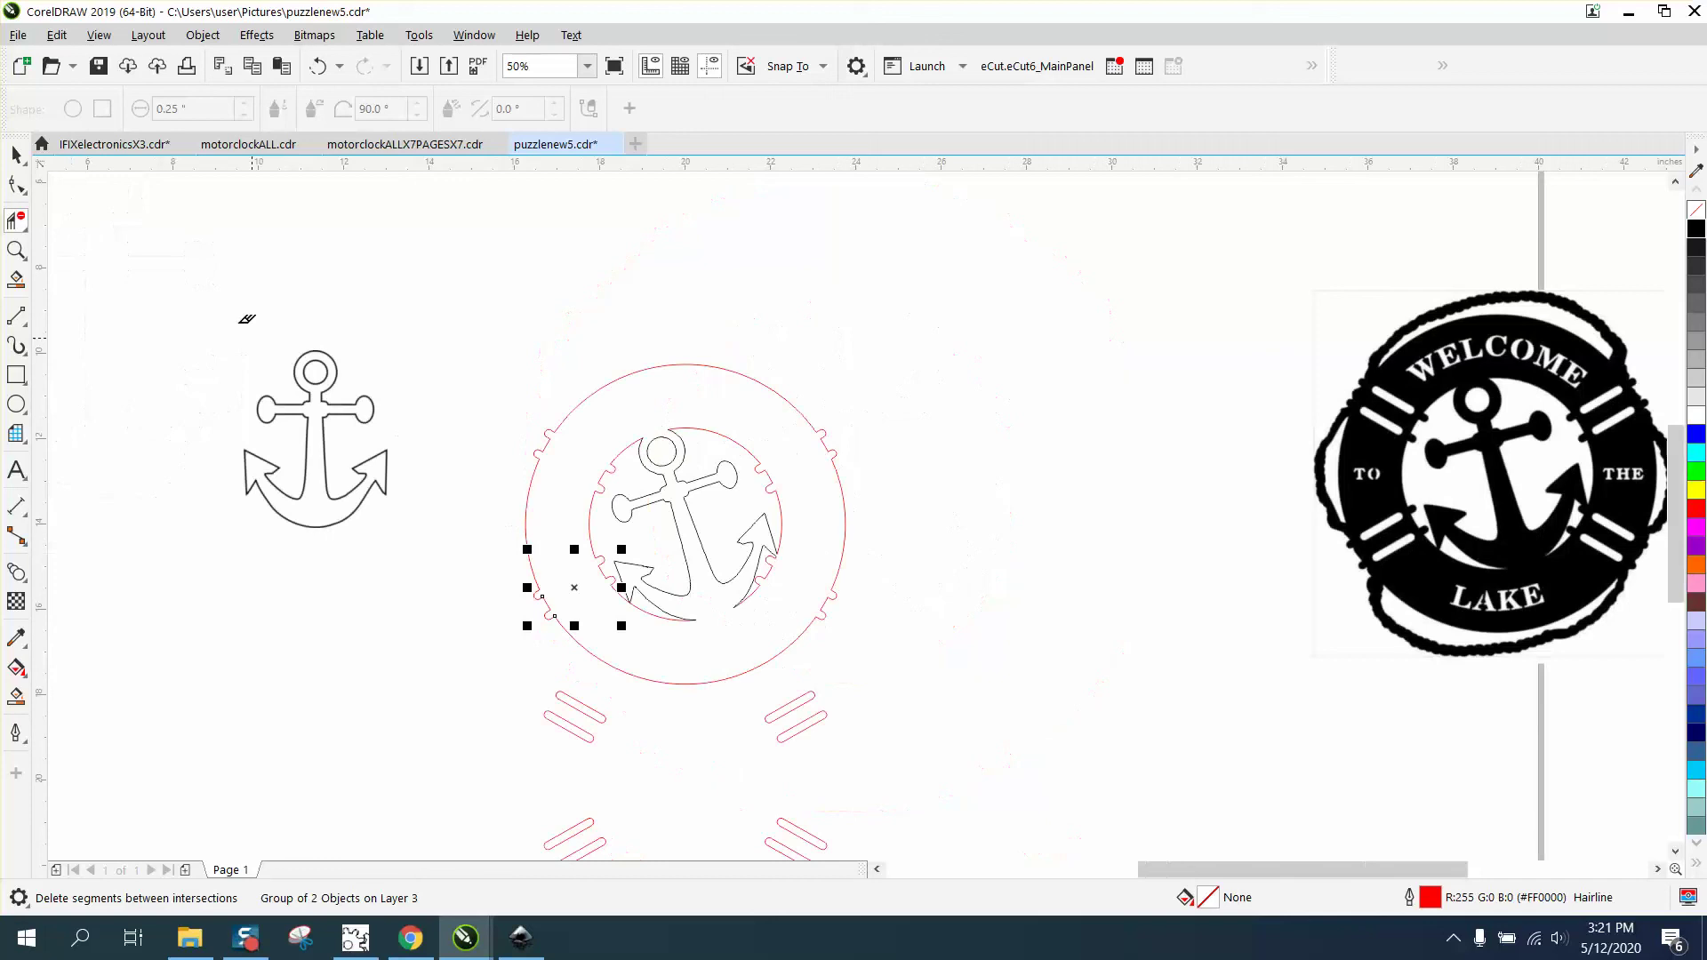
left_click(16, 155)
scroll(407, 576, "down", 2)
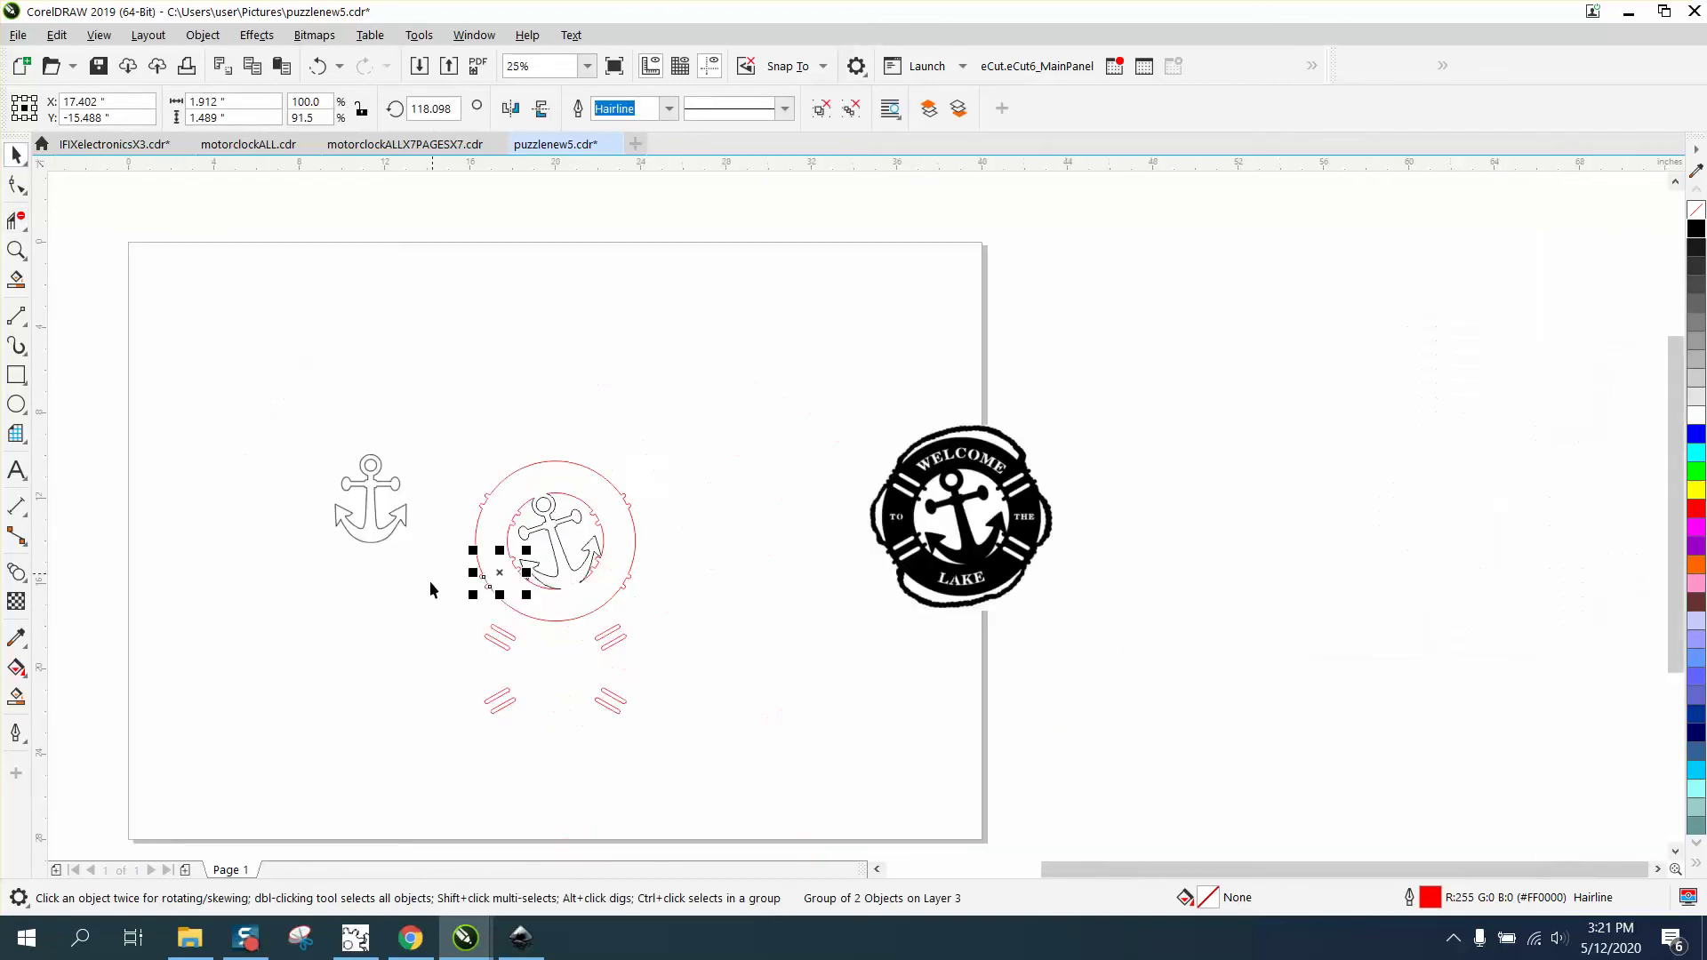
left_click_drag(431, 602, 695, 729)
key("Up")
key("Up")
key("Up")
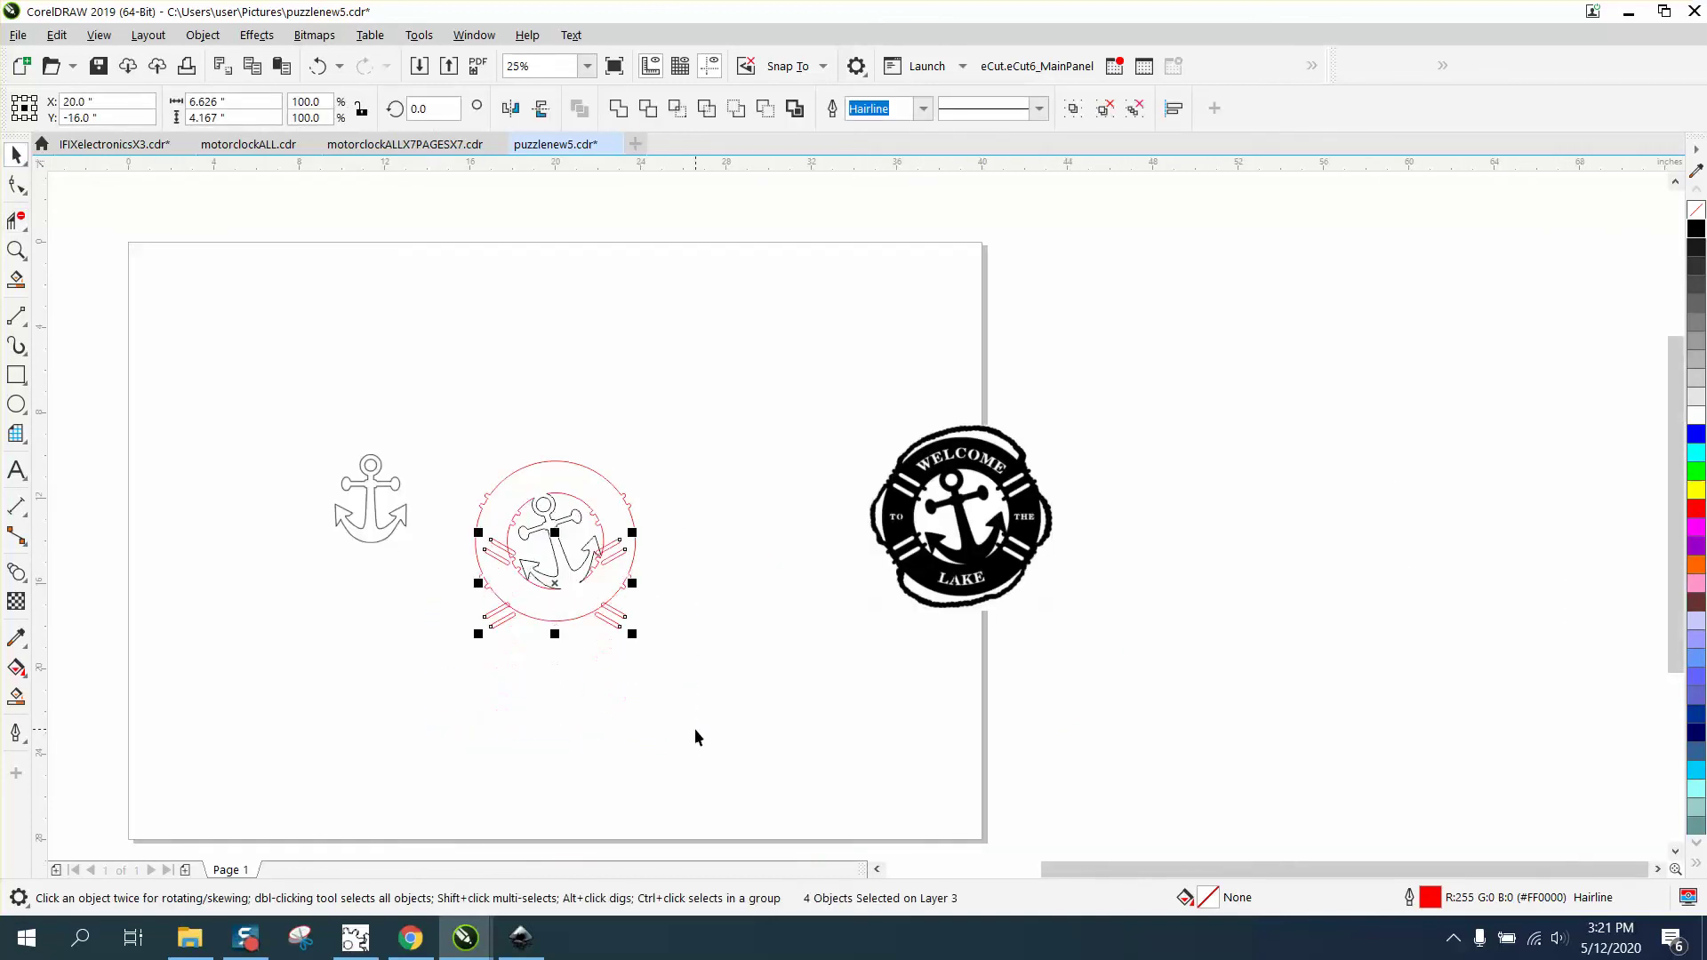
Step: Zoom in and Smart Fill the ring and anchor solid black
left_click(16, 250)
left_click_drag(471, 450, 752, 643)
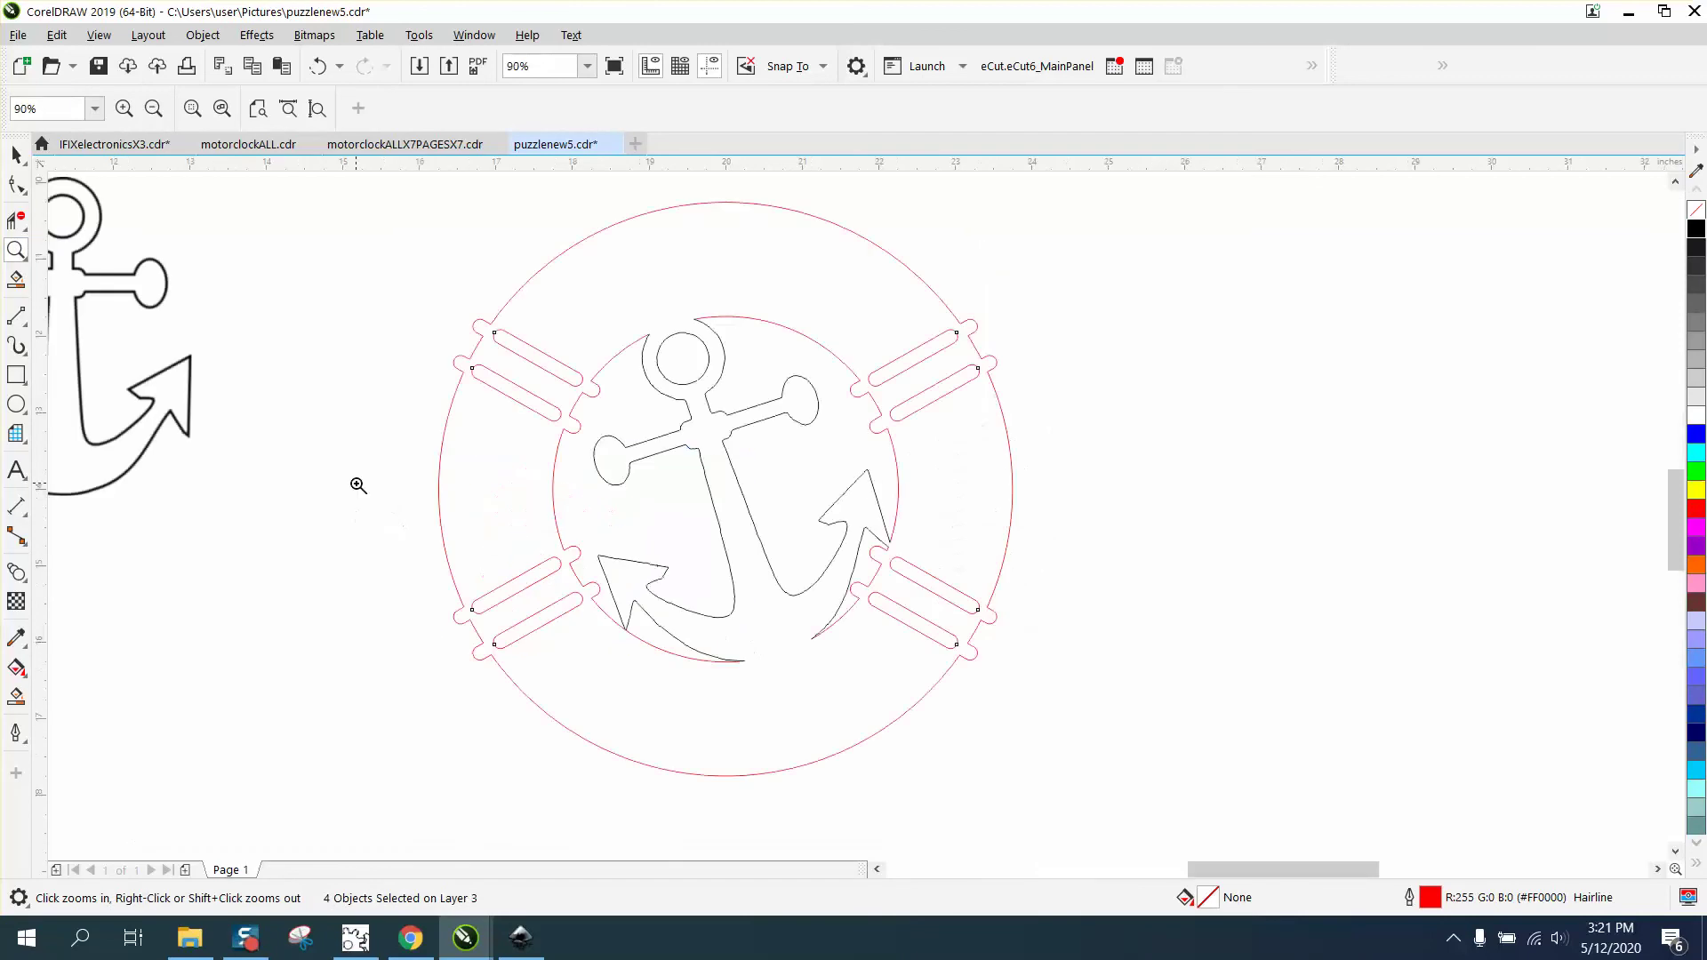
left_click(16, 696)
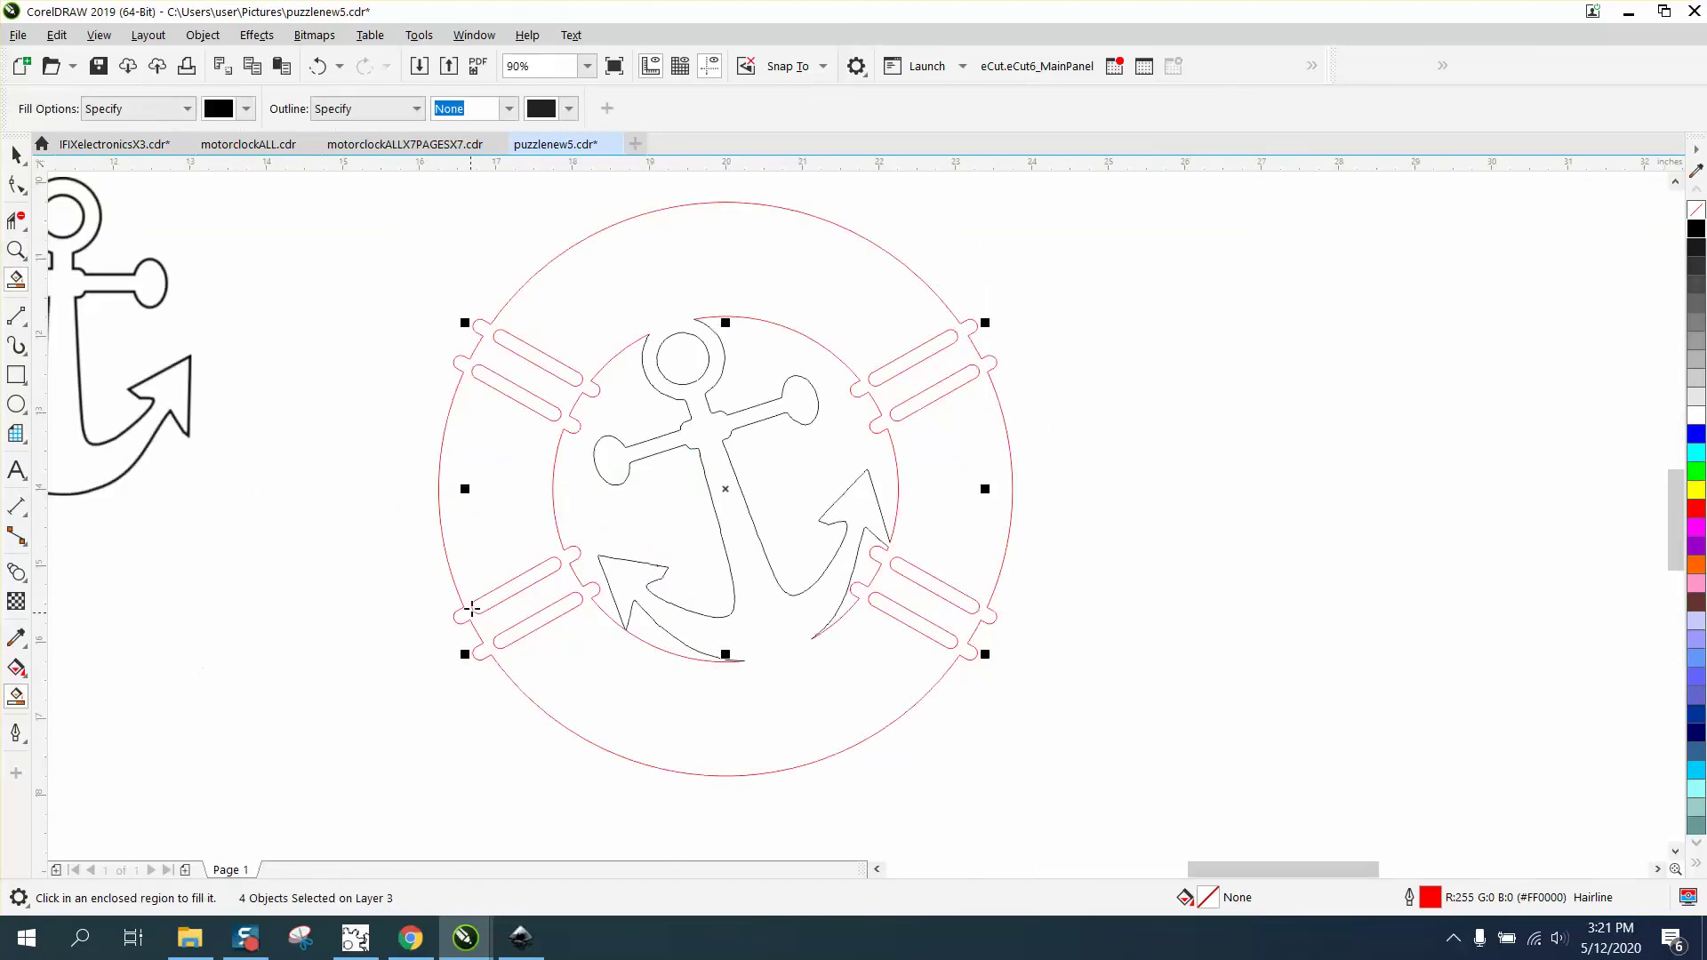
left_click(474, 555)
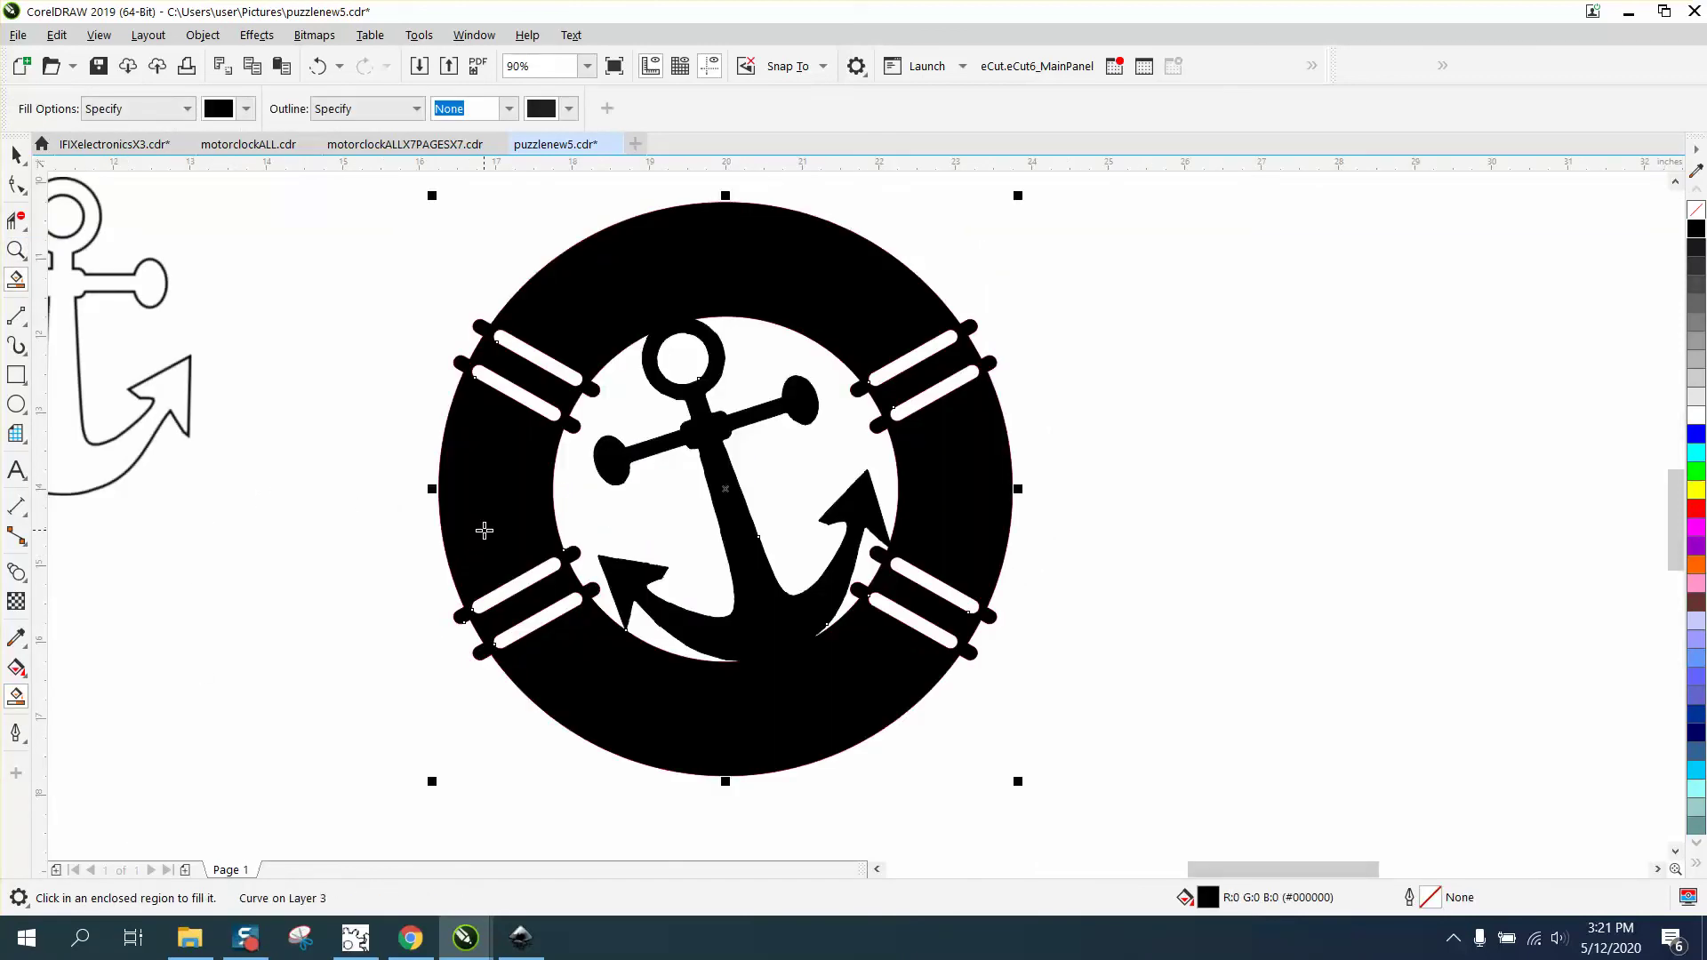